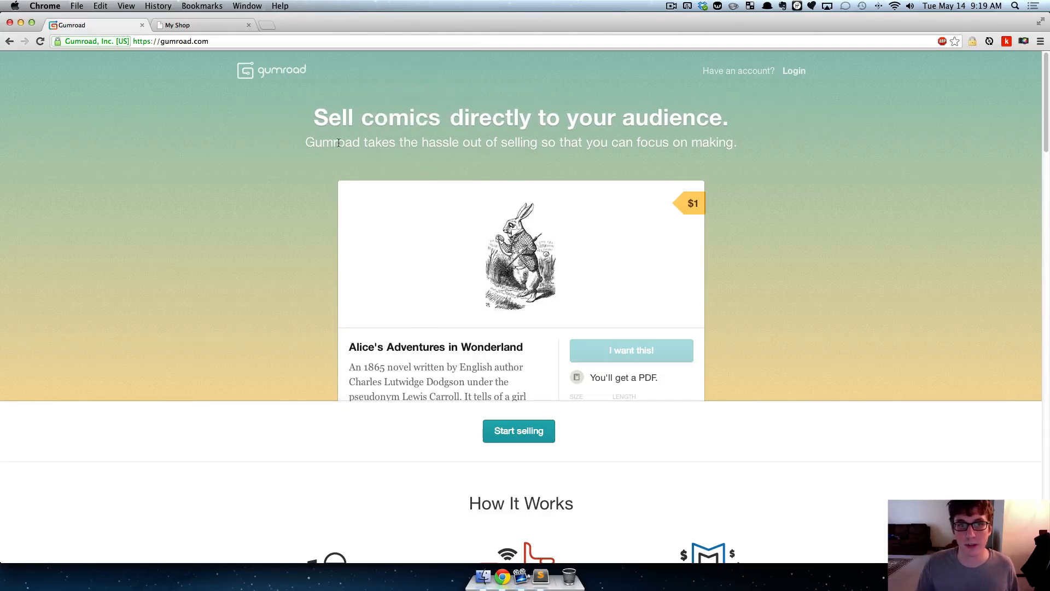
# - Look over the Gumroad home page and compare it with the product listings on the local My Shop page
pyautogui.moveTo(339, 143); pyautogui.dragTo(501, 143)
pyautogui.click(531, 145)
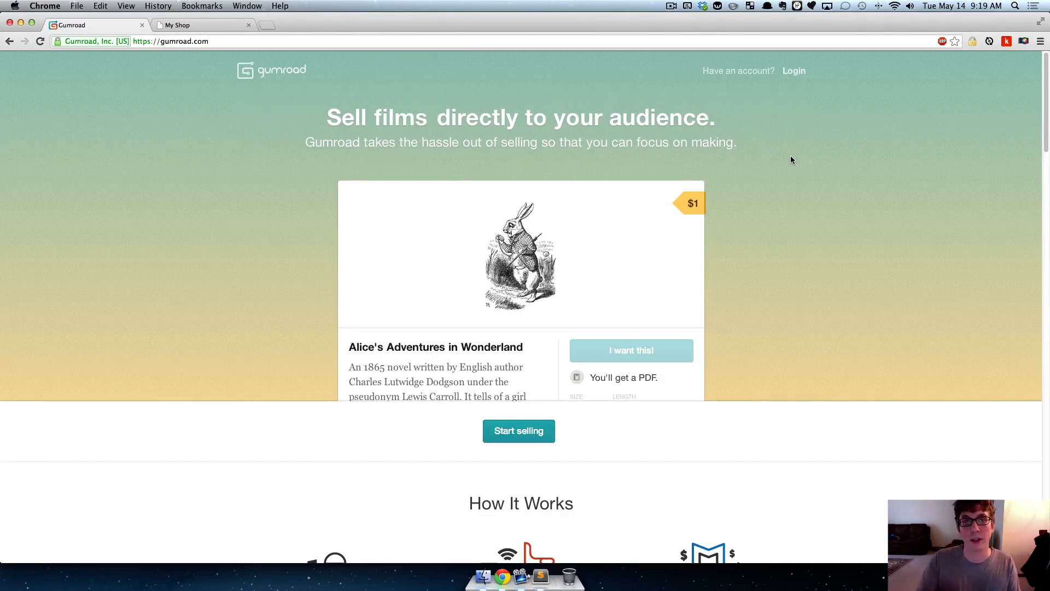
pyautogui.click(162, 25)
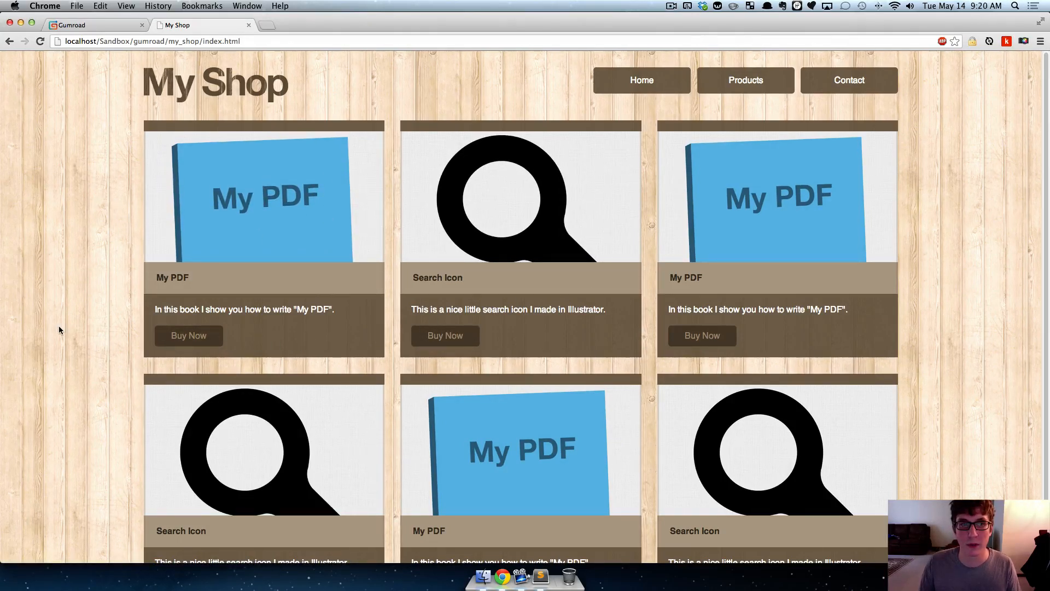
pyautogui.click(90, 26)
pyautogui.click(175, 26)
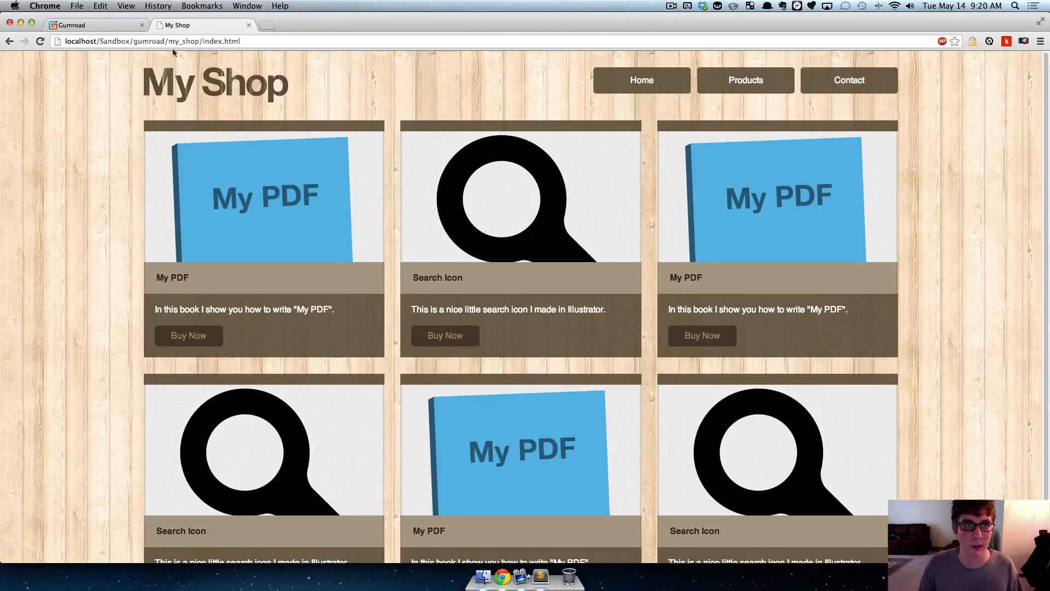
pyautogui.click(122, 21)
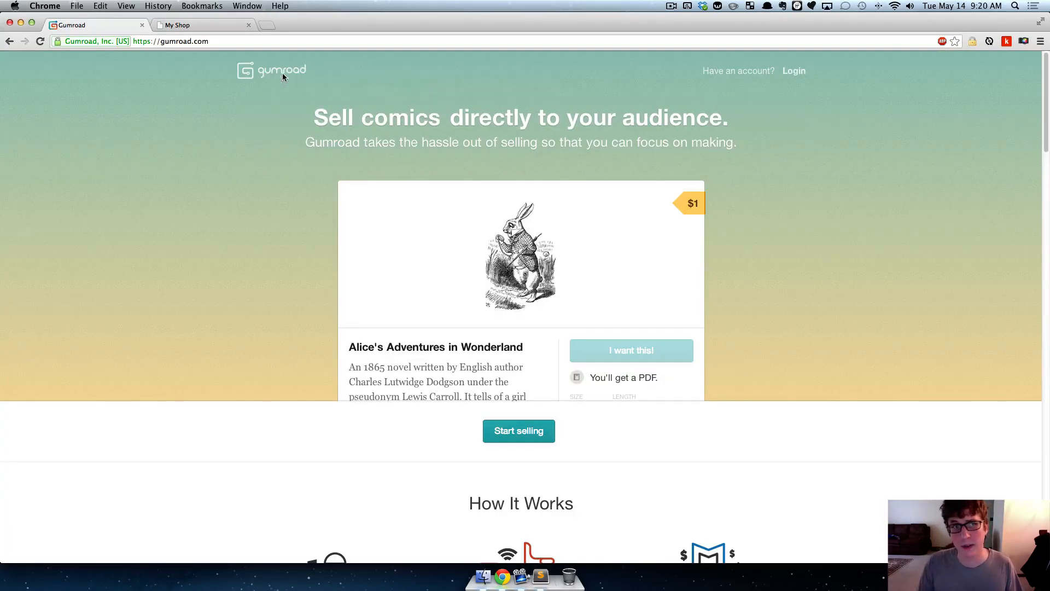
# - Switch from the Gumroad login form to account creation and sign up by connecting with Twitter
pyautogui.click(796, 72)
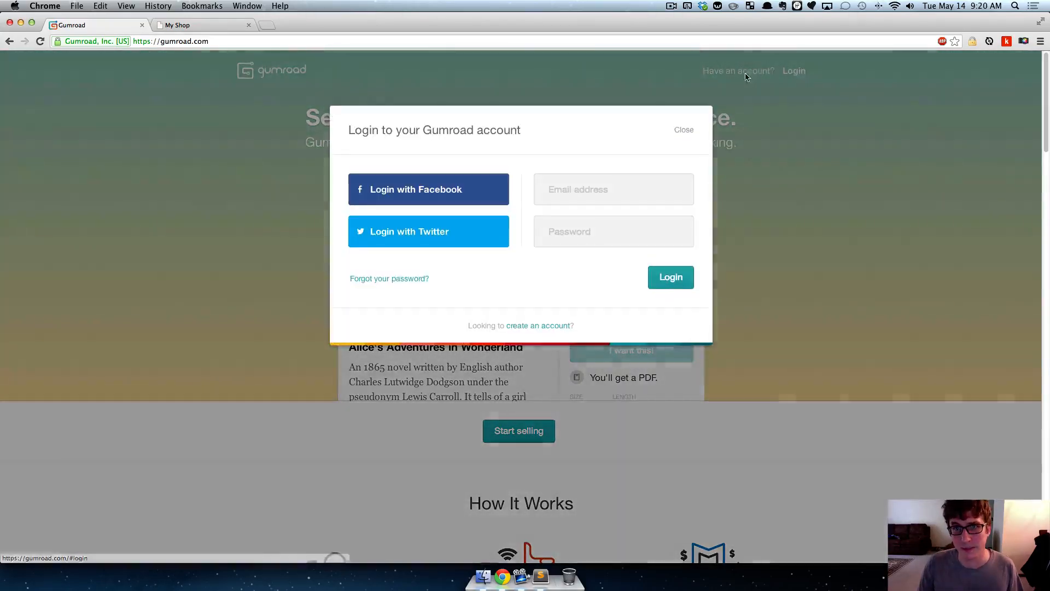
pyautogui.click(542, 325)
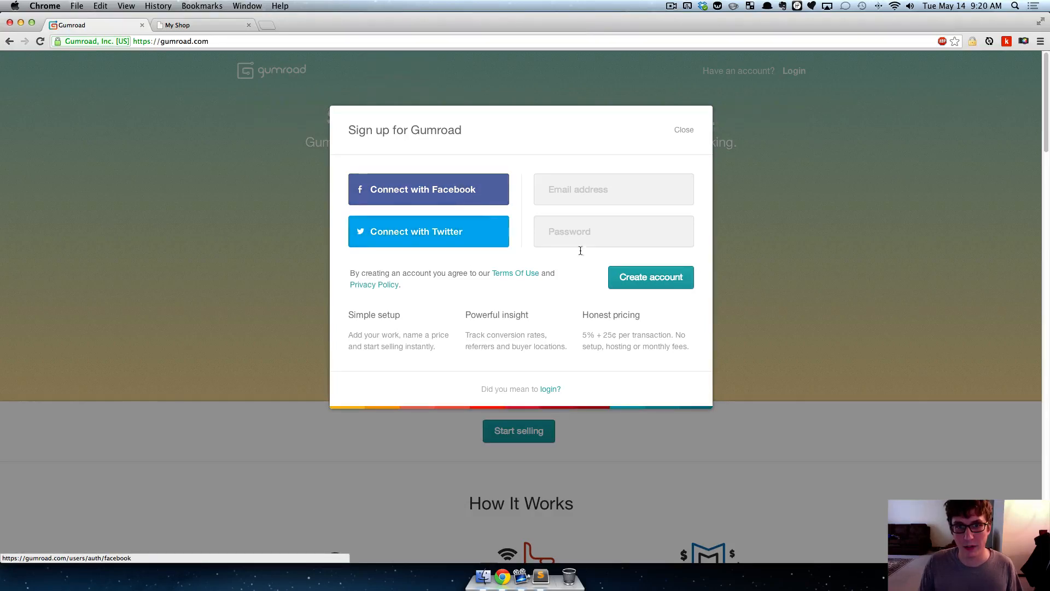
pyautogui.click(600, 229)
pyautogui.click(449, 234)
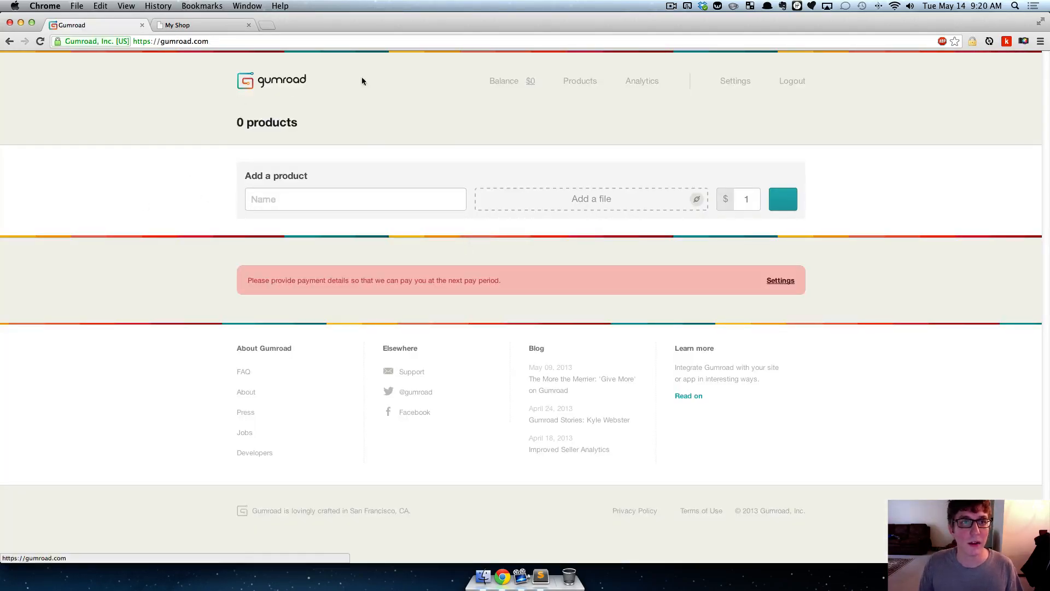
pyautogui.click(259, 41)
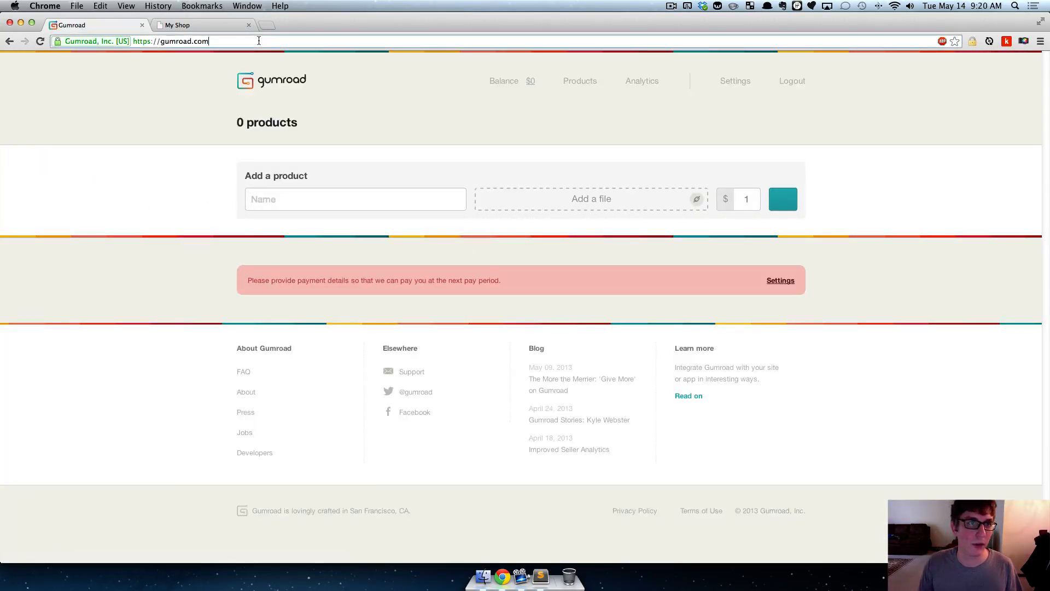
pyautogui.click(423, 131)
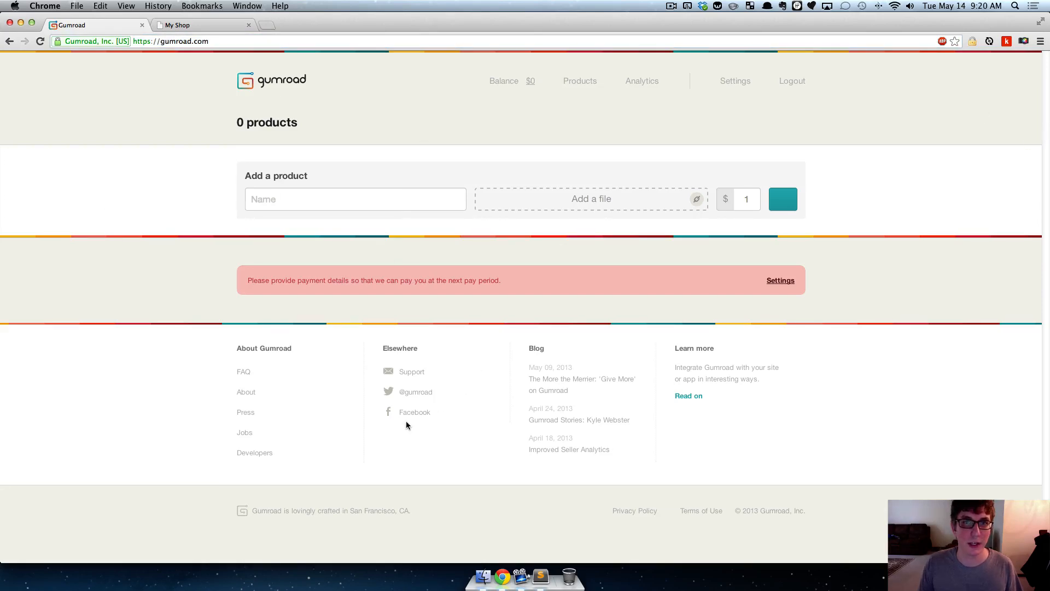
# - Examine the Analytics demo, including the daily sales chart, the map and the referrer table
pyautogui.moveTo(531, 83)
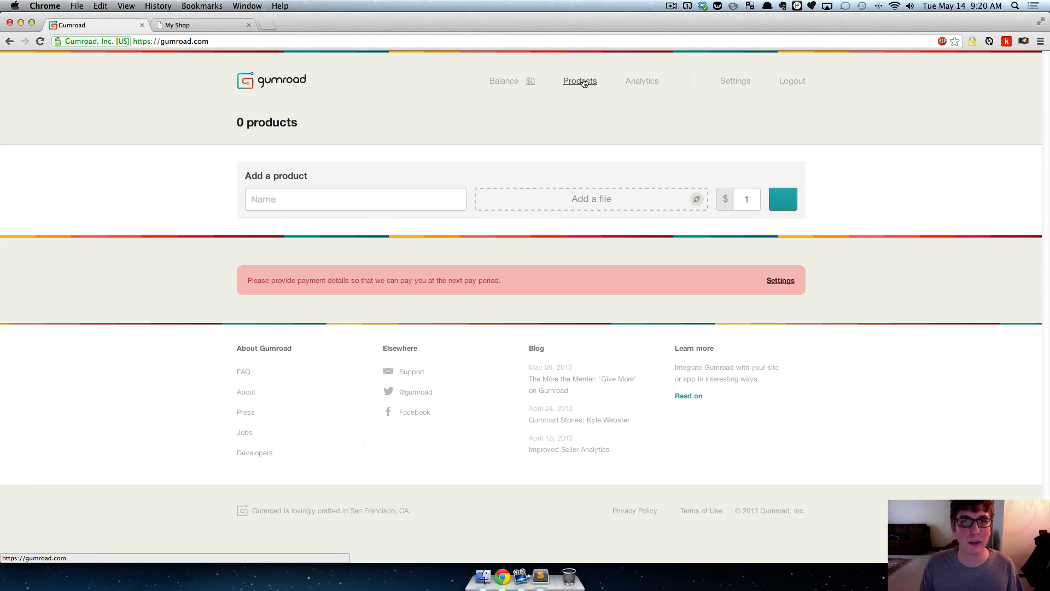
pyautogui.click(642, 82)
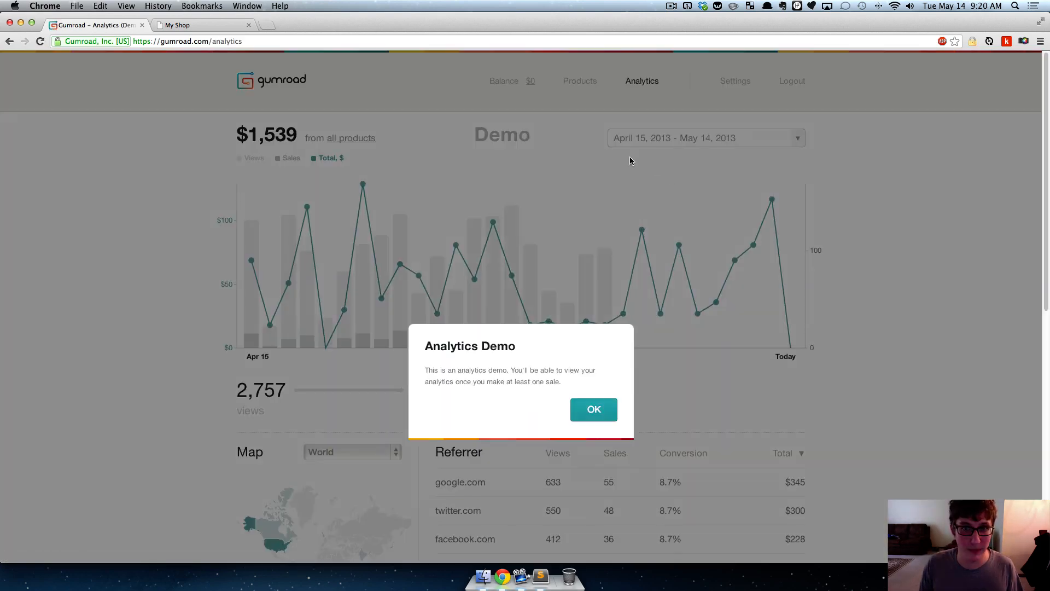
pyautogui.click(598, 189)
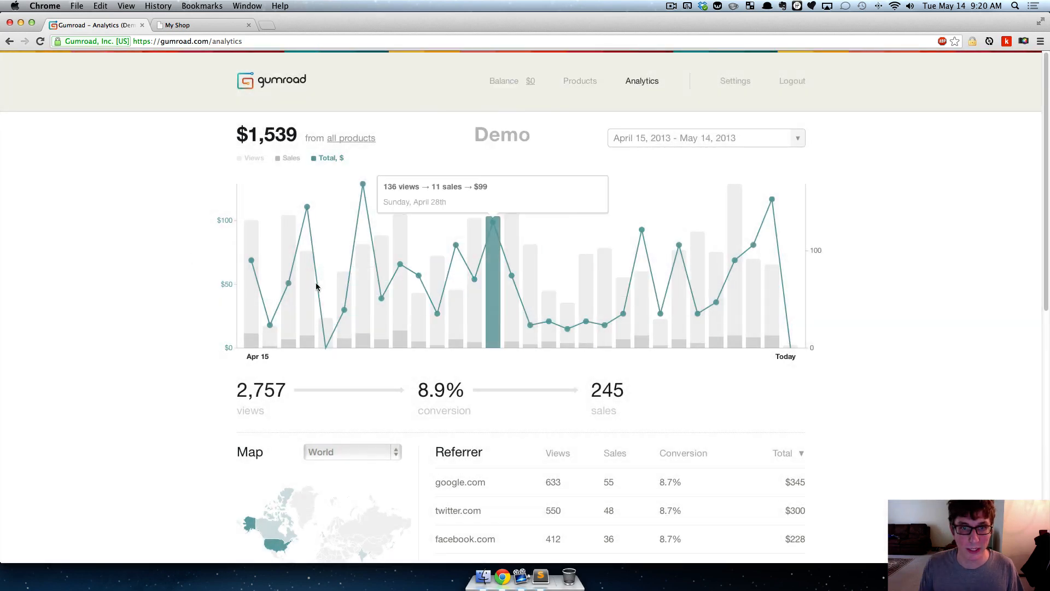
pyautogui.scroll(-5, 886, 235)
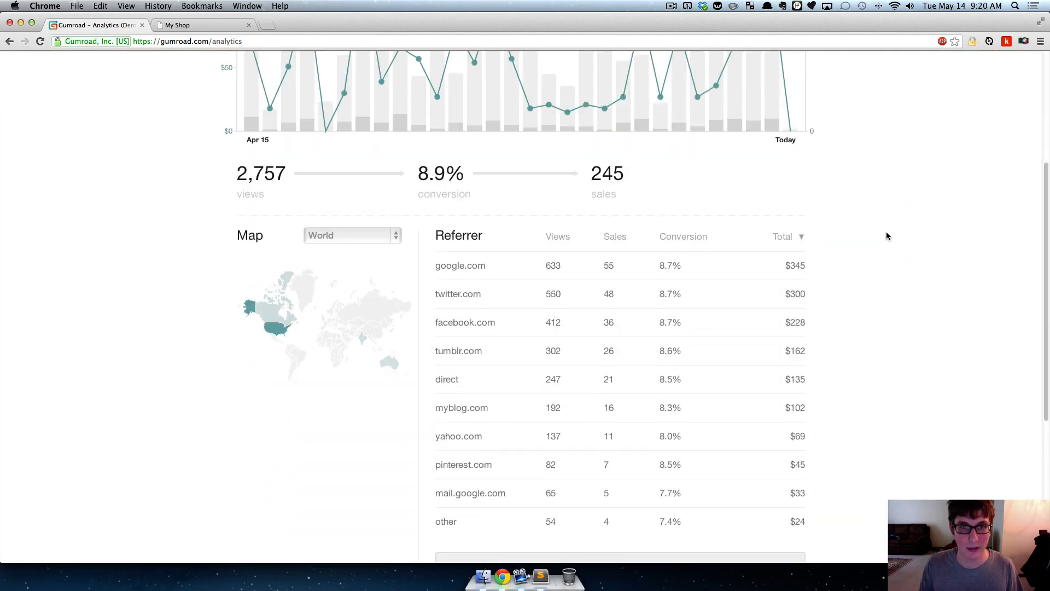
pyautogui.scroll(-5, 887, 236)
pyautogui.scroll(10, 888, 236)
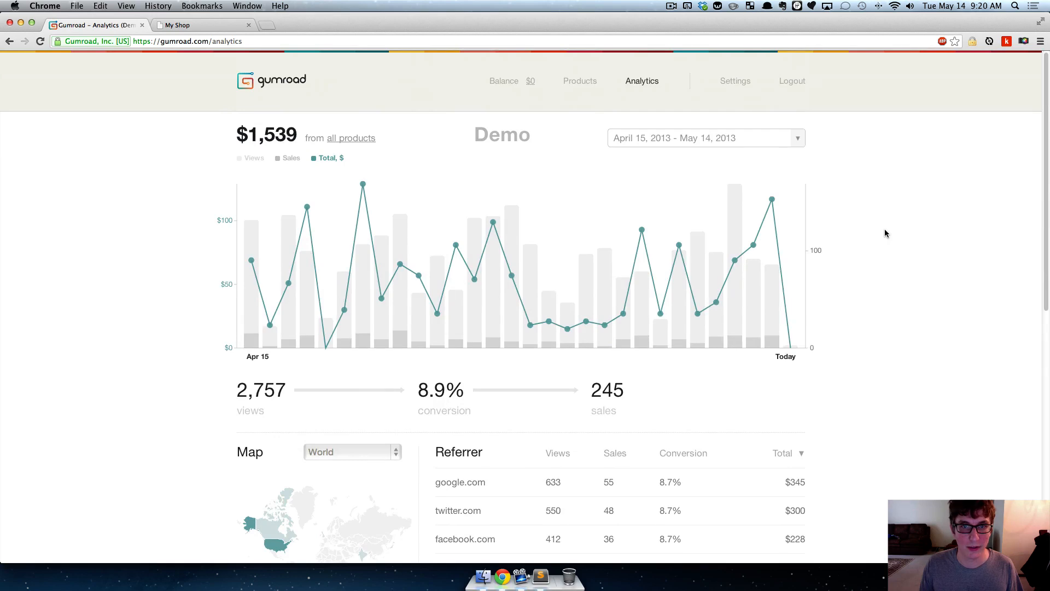
# - Review the account settings, covering Profile, Payout, Buyer information, Connections and Customize
pyautogui.click(736, 83)
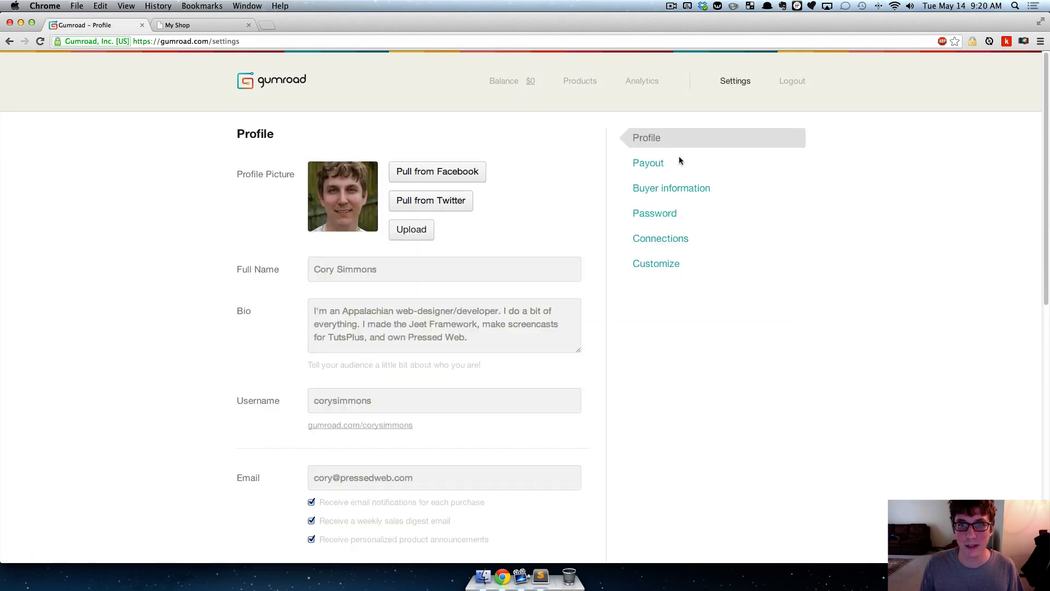
pyautogui.click(655, 165)
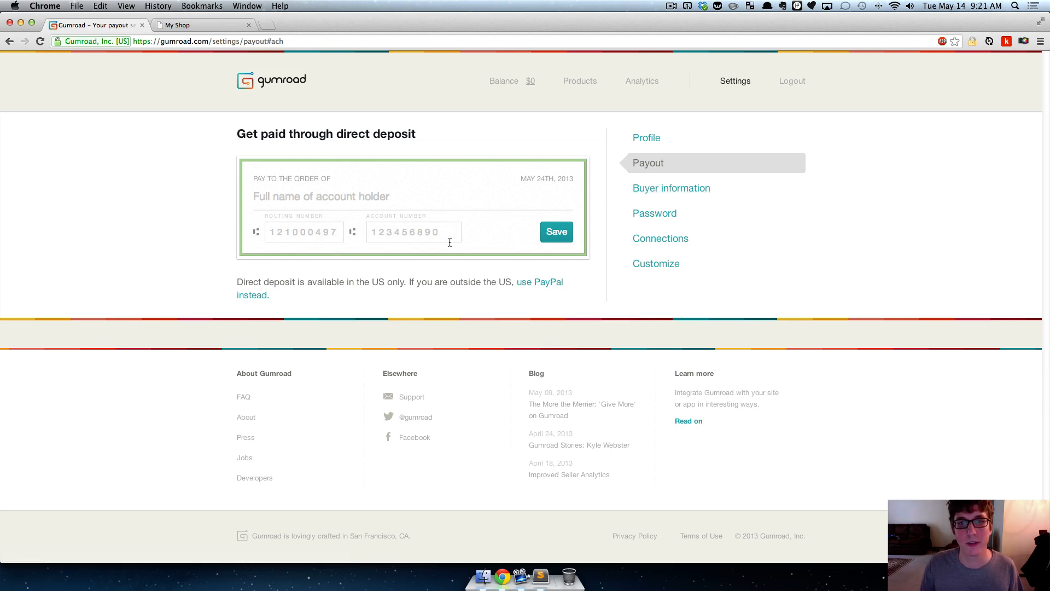
pyautogui.click(677, 189)
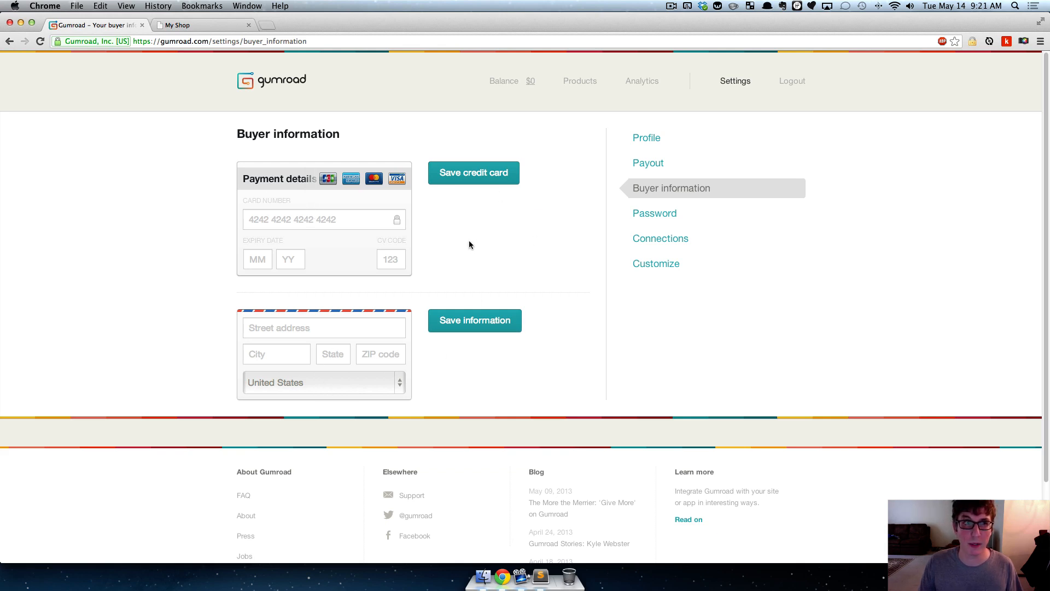
pyautogui.click(663, 239)
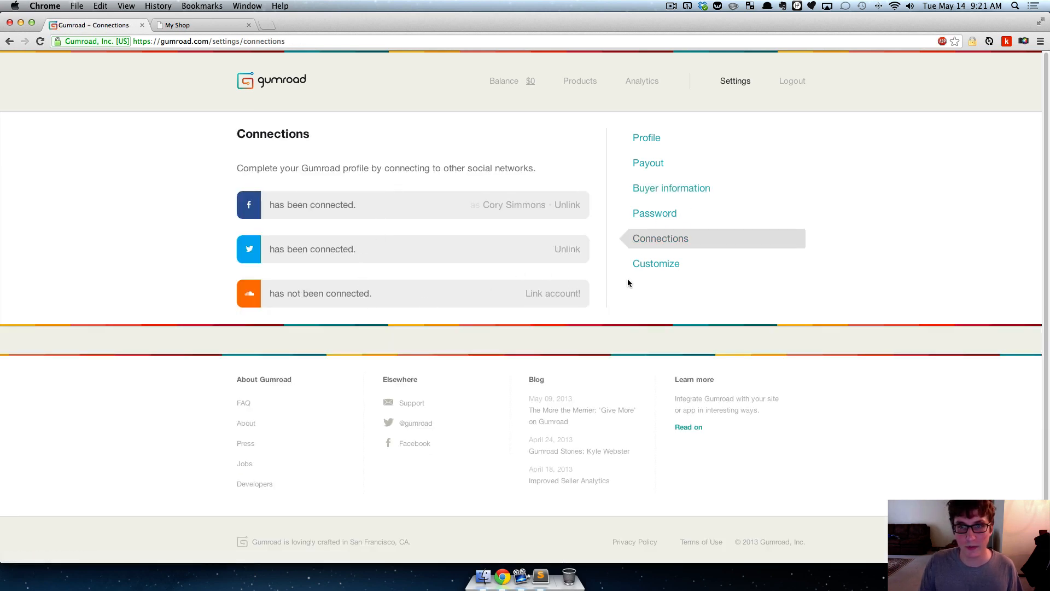
pyautogui.click(656, 265)
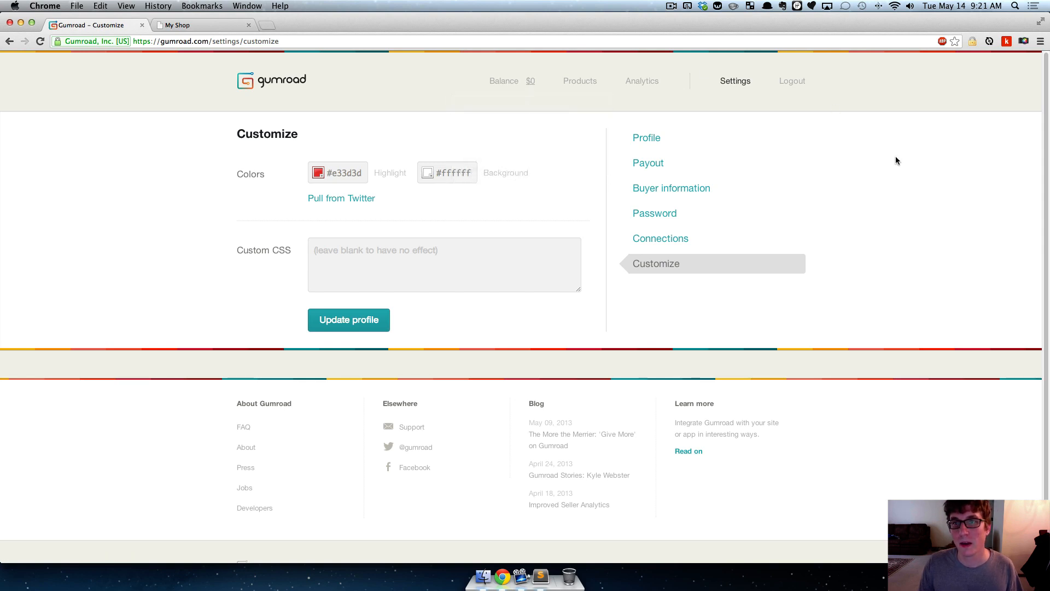
# - Return to the Gumroad Products page and check the My Shop page for the items to sell
pyautogui.click(584, 81)
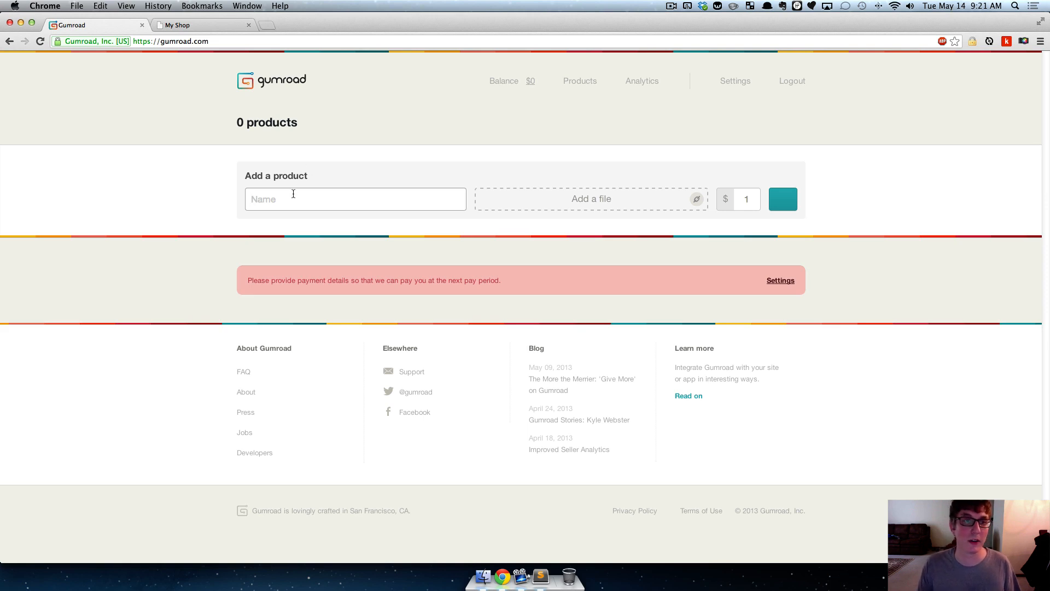
pyautogui.click(204, 27)
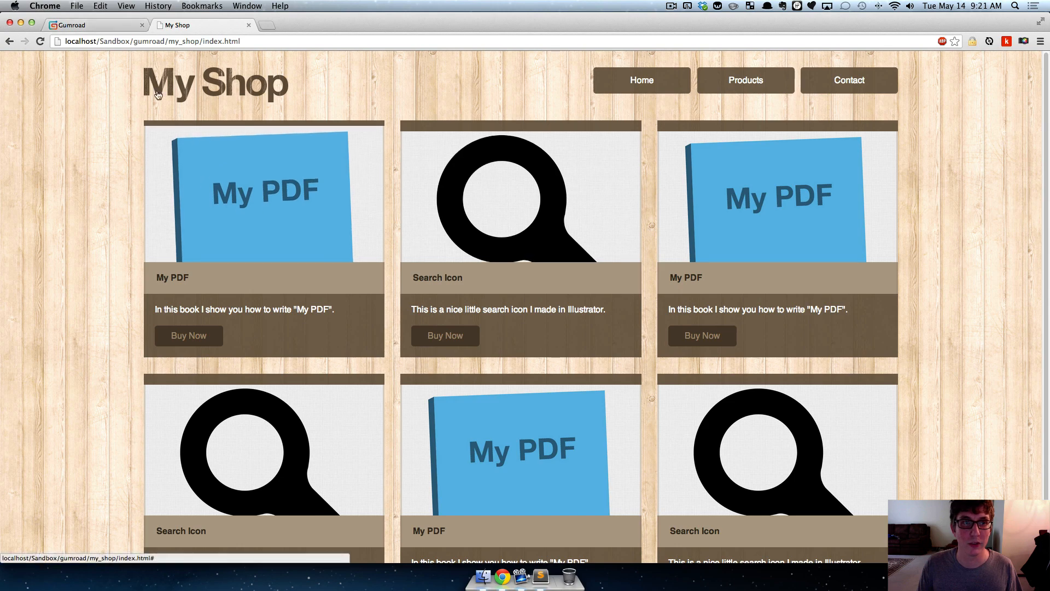
pyautogui.click(109, 26)
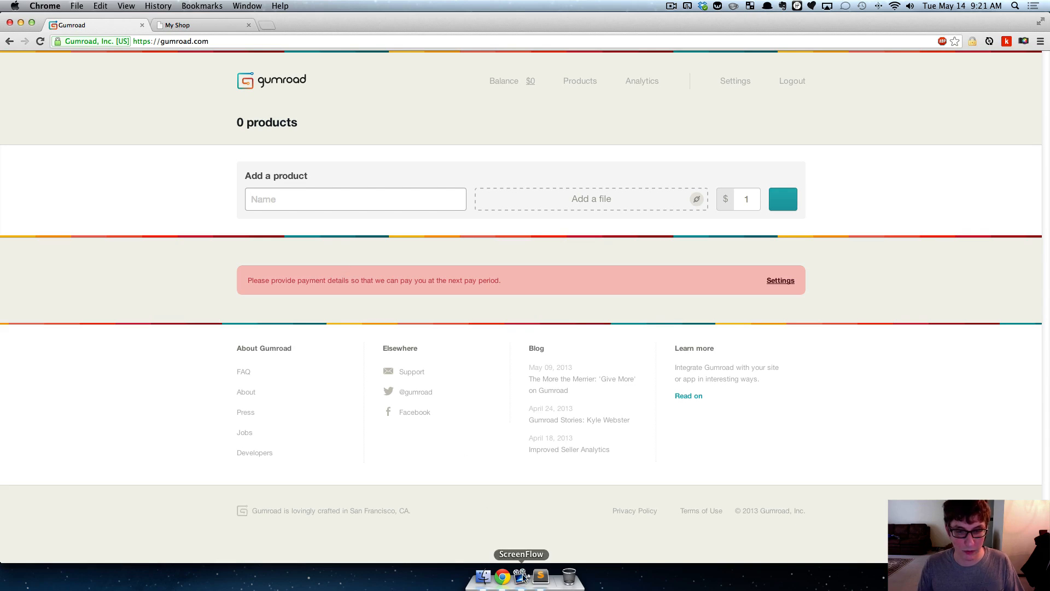
# - Switch to Finder and preview my_pdf.pdf in the products folder, closing the preview when done
pyautogui.click(483, 577)
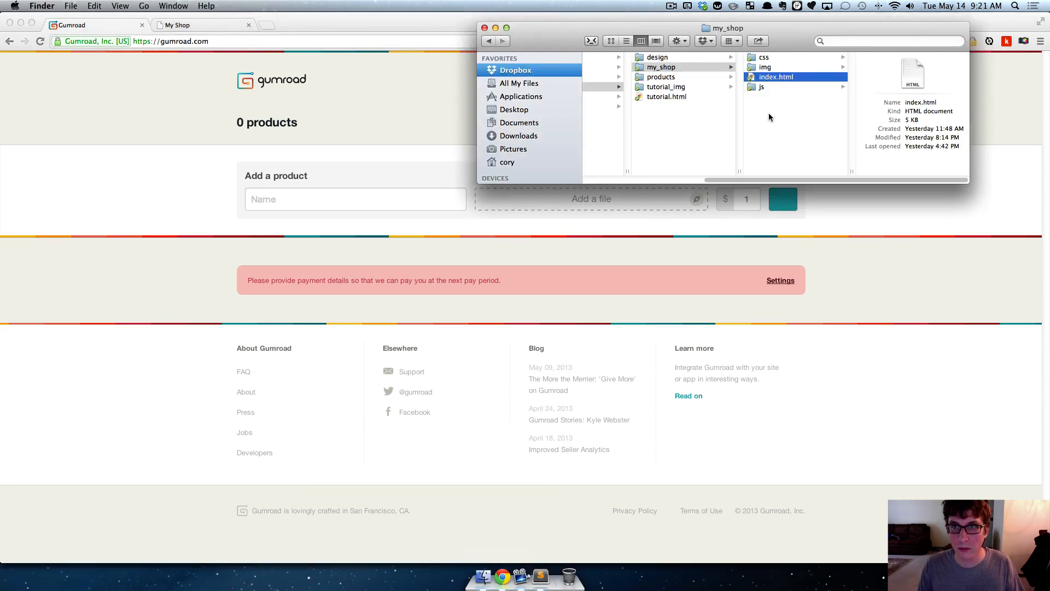
pyautogui.click(671, 77)
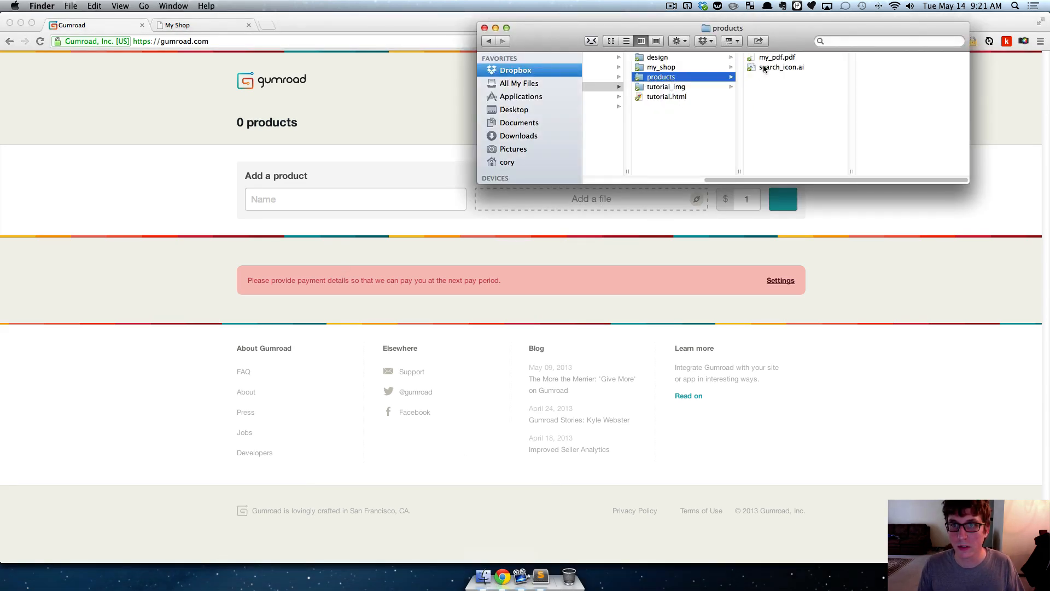
pyautogui.click(779, 60)
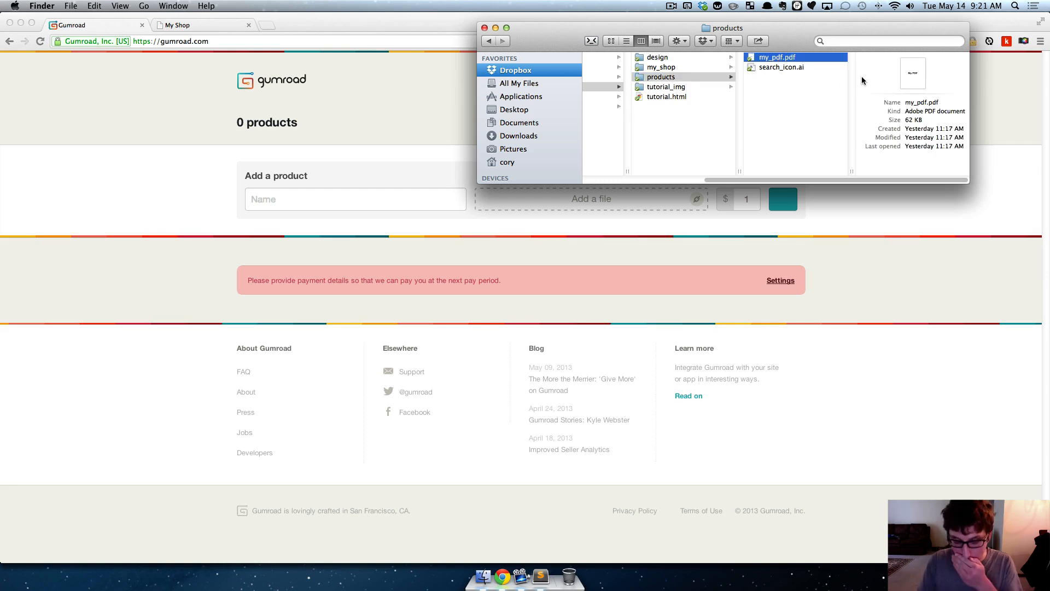
pyautogui.press('space')
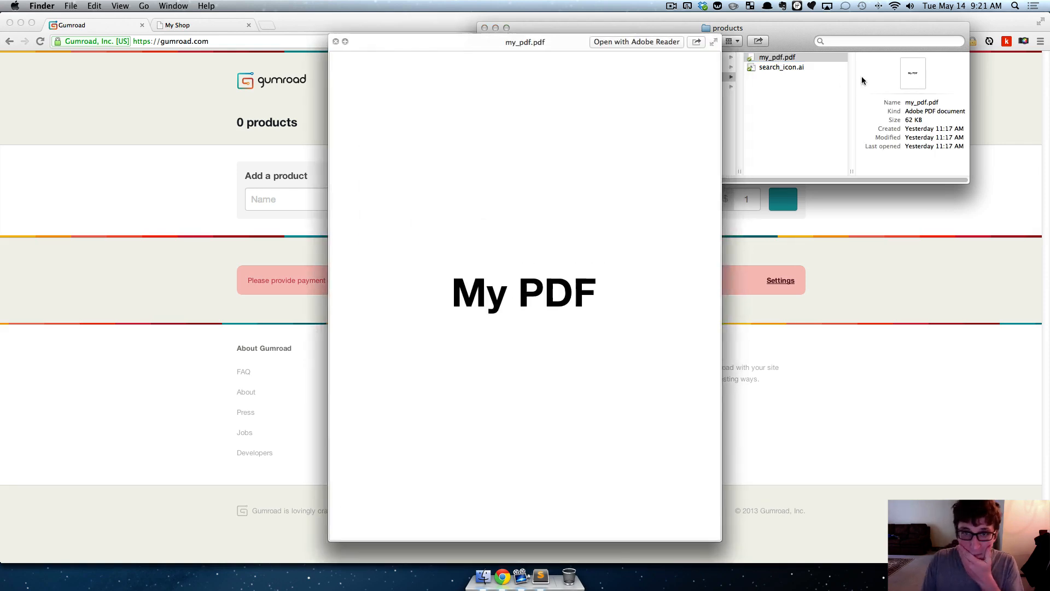
pyautogui.click(337, 41)
pyautogui.click(782, 80)
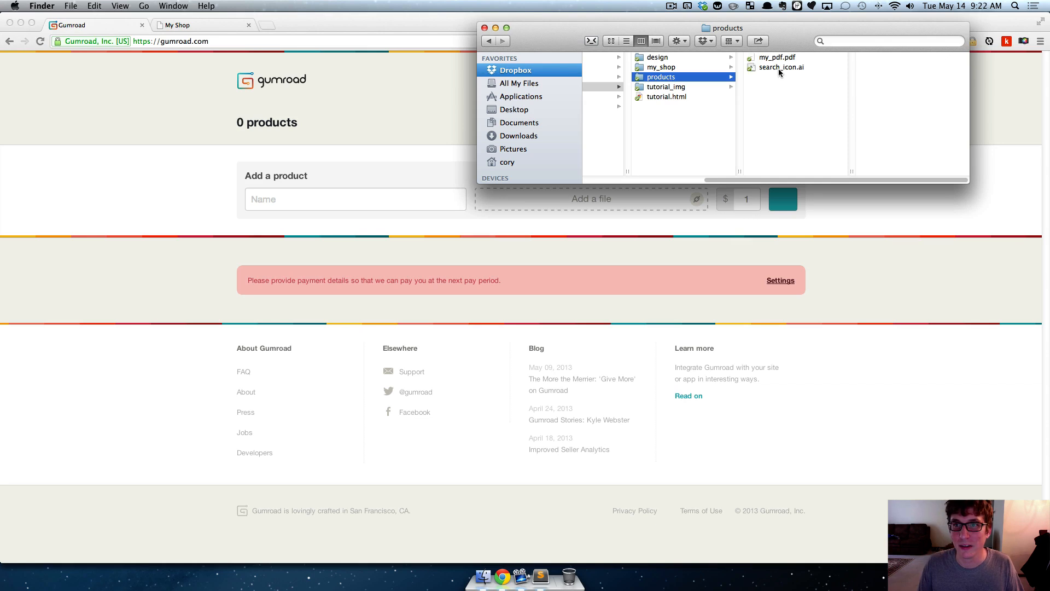
# - Preview search_icon.ai from the products folder and close the preview
pyautogui.click(780, 69)
pyautogui.press('space')
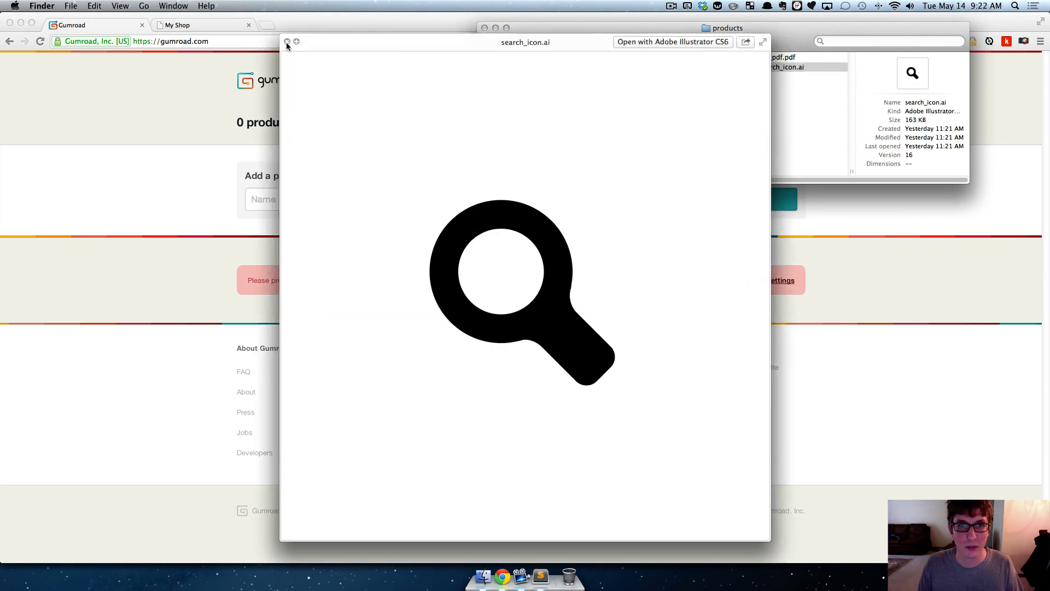
pyautogui.click(287, 42)
pyautogui.click(830, 97)
# - Back in Chrome, name the new product "My PDF" and try the URL option before returning to file upload
pyautogui.click(98, 203)
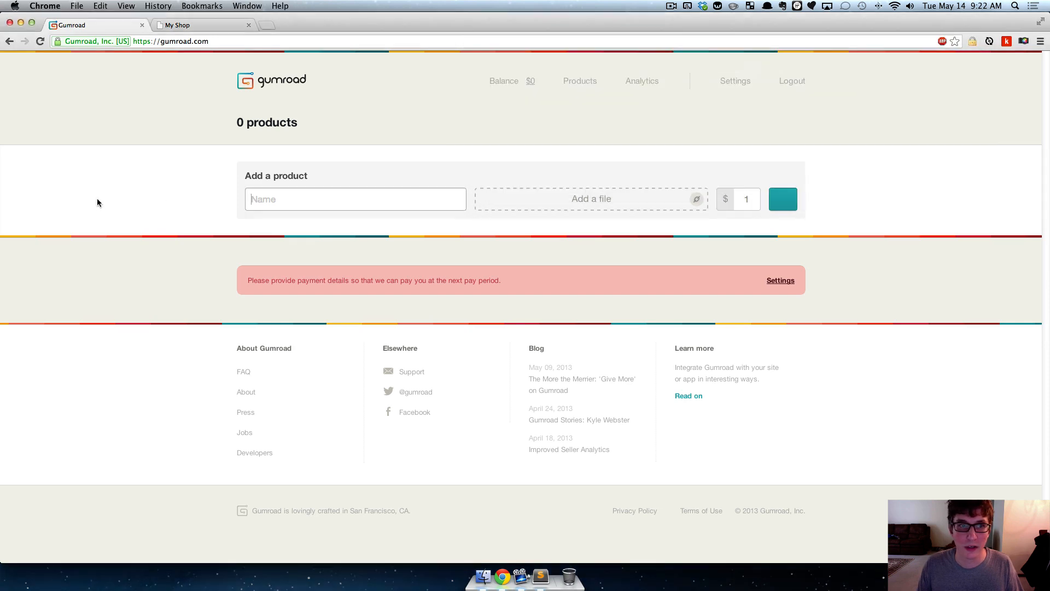
pyautogui.write('My PDF')
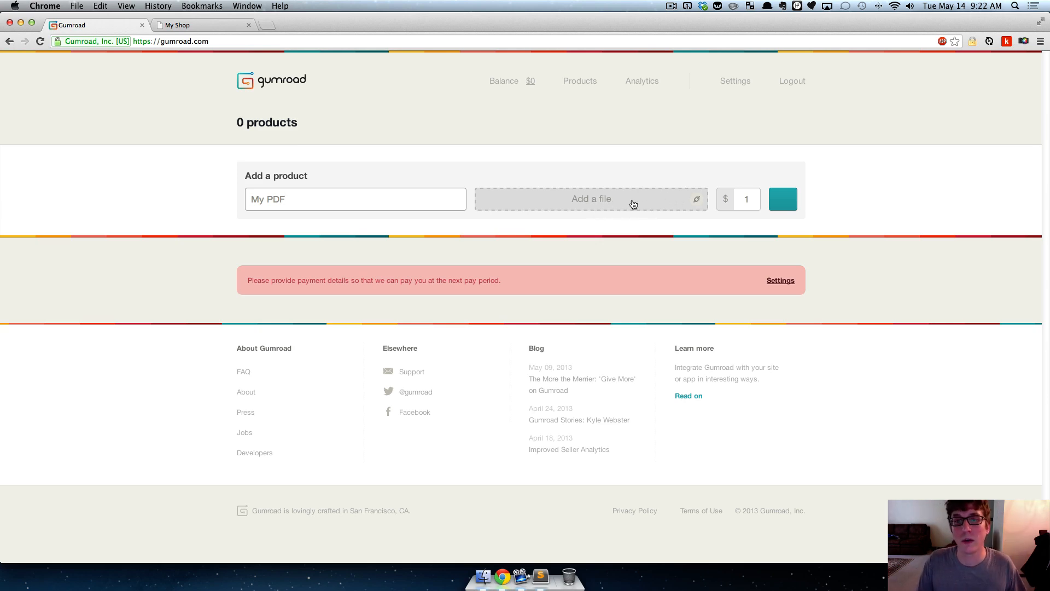
pyautogui.click(698, 201)
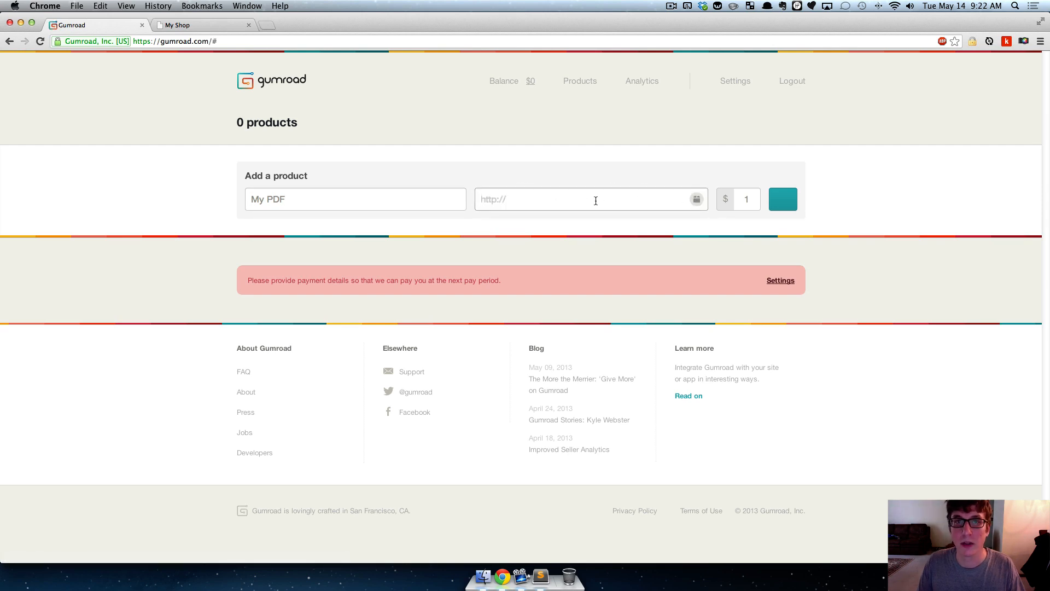
pyautogui.click(699, 203)
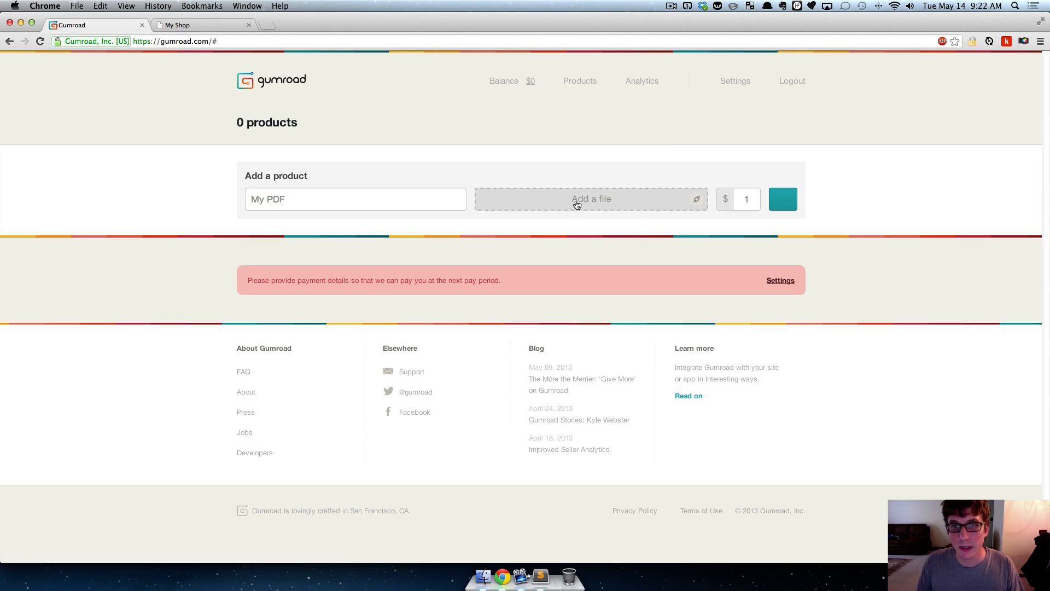
# - Attach my_pdf.pdf from the products folder as the new product's file
pyautogui.click(577, 205)
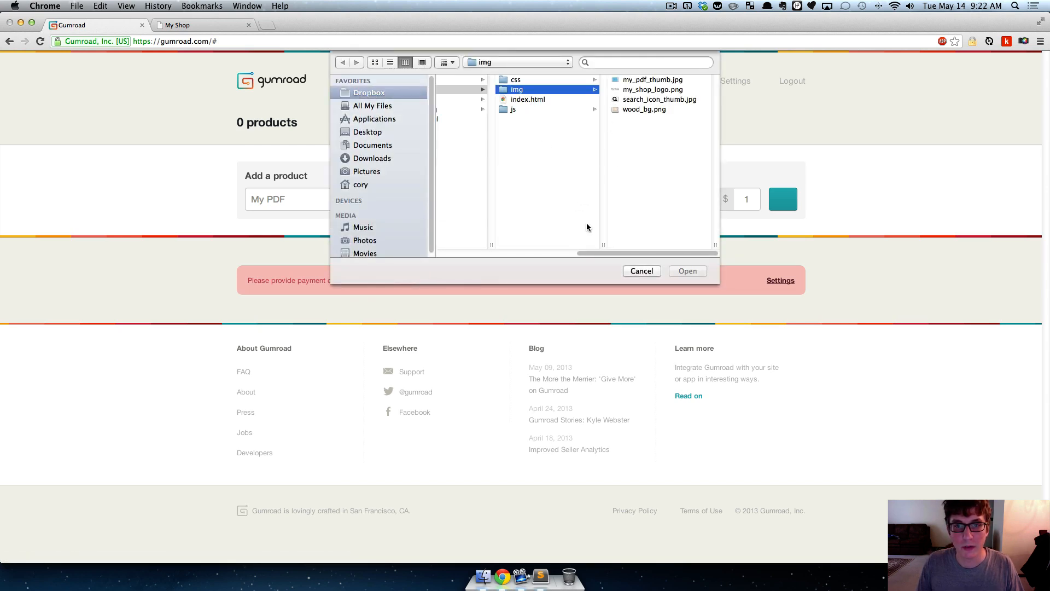
pyautogui.hscroll(-3, 587, 227)
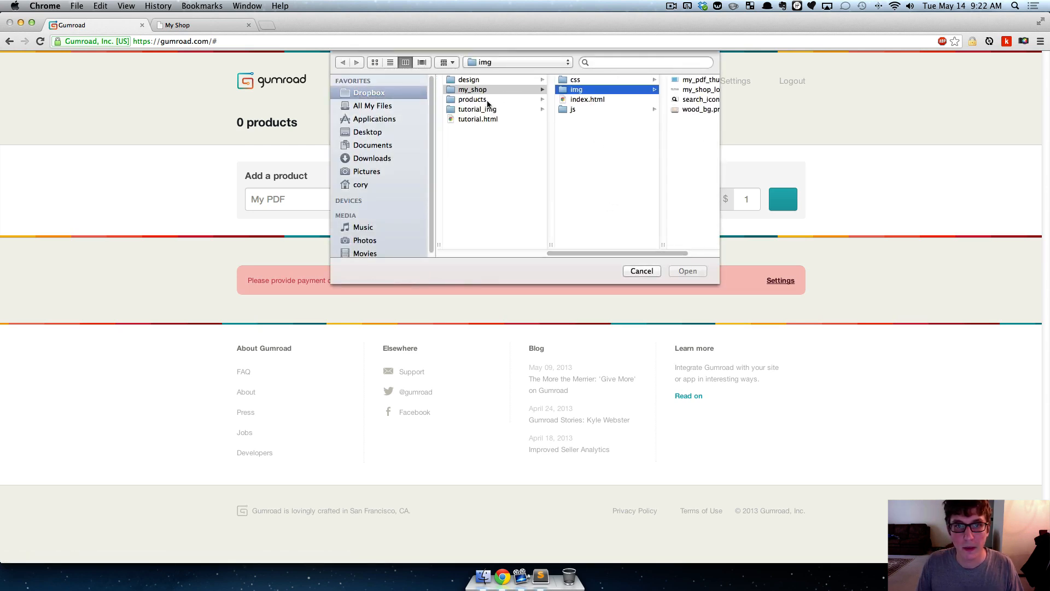
pyautogui.click(487, 100)
pyautogui.click(599, 82)
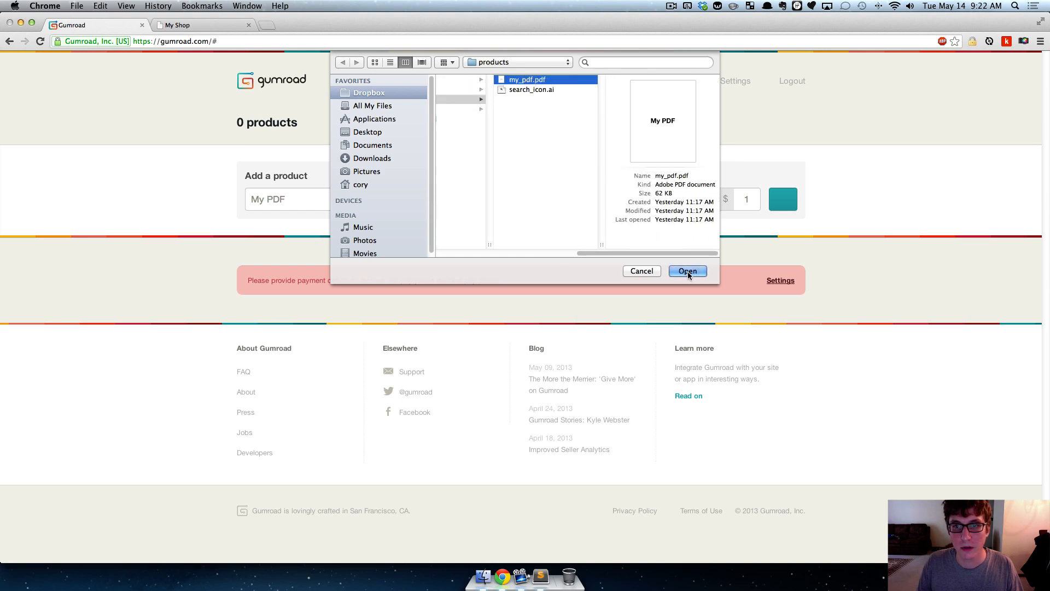
pyautogui.click(688, 271)
# - Set the new product's price to $2 and add the product
pyautogui.click(750, 198)
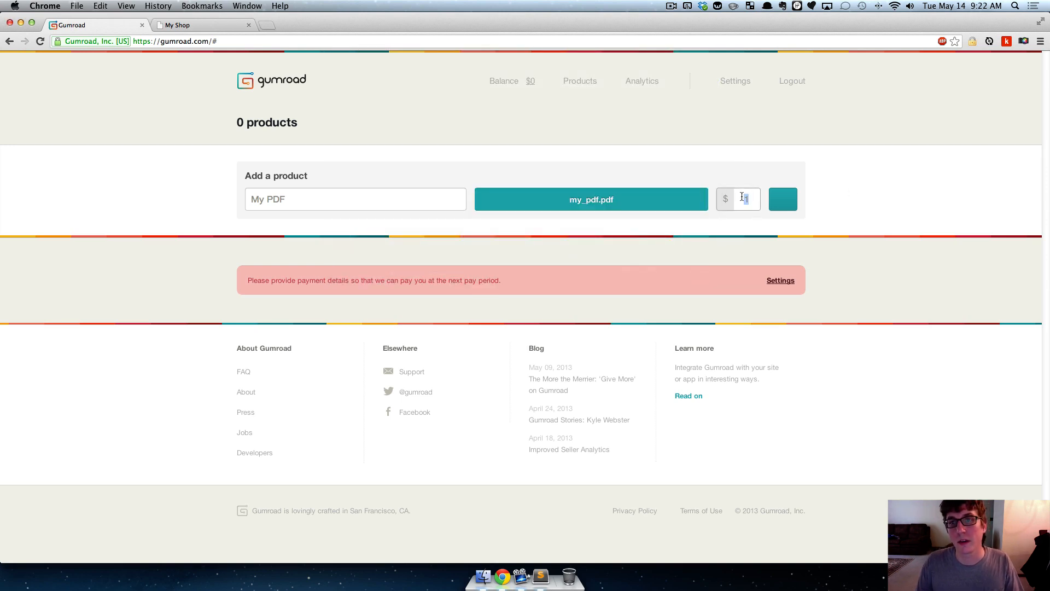
pyautogui.write('2')
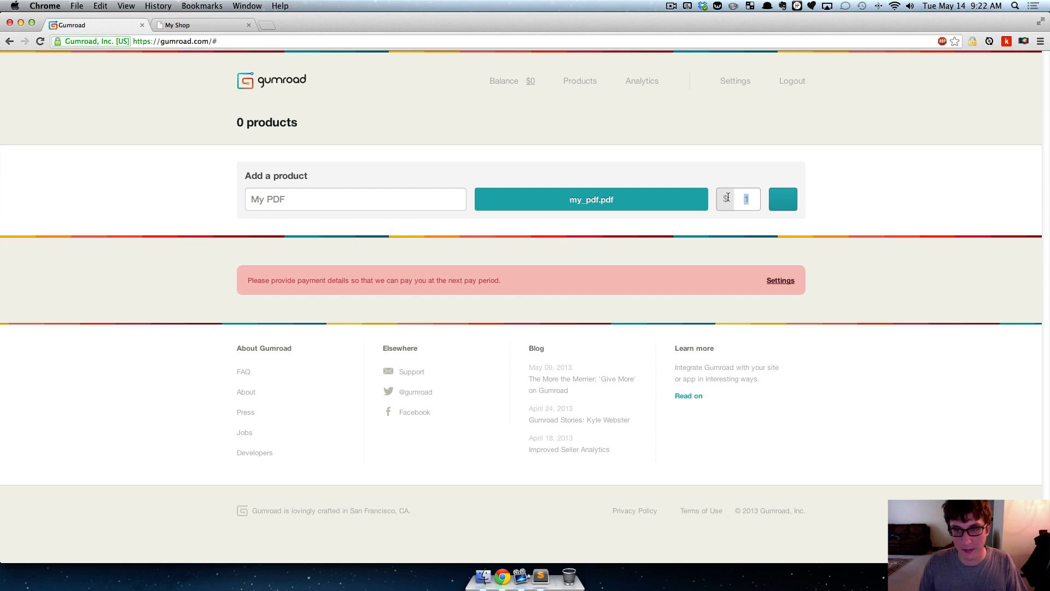
pyautogui.click(782, 201)
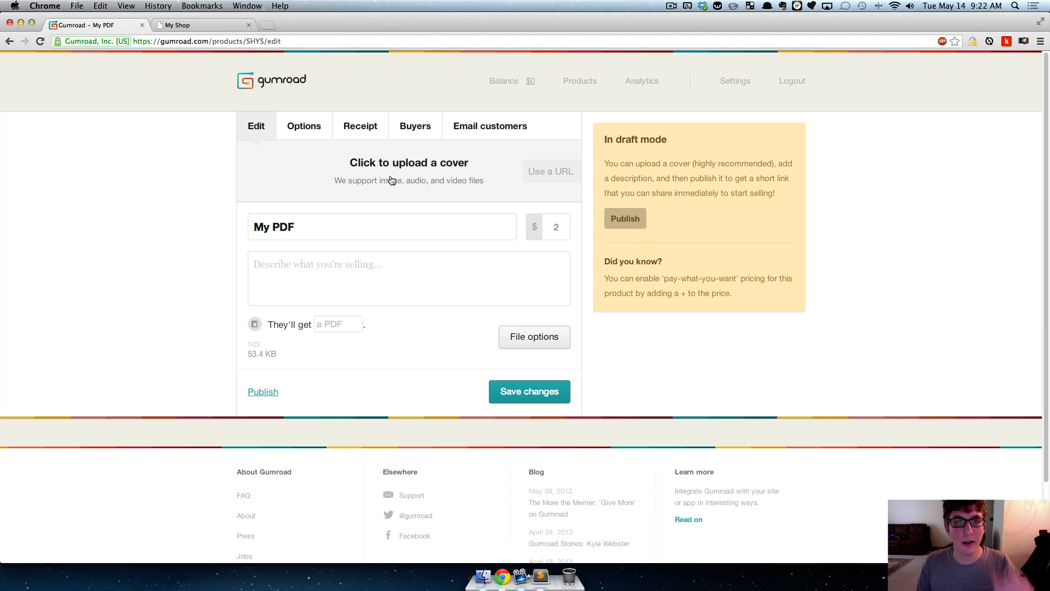
# - Upload my_pdf_thumb.jpg from the my_shop img folder as the product cover, checking its image dimensions before opening it
pyautogui.click(485, 163)
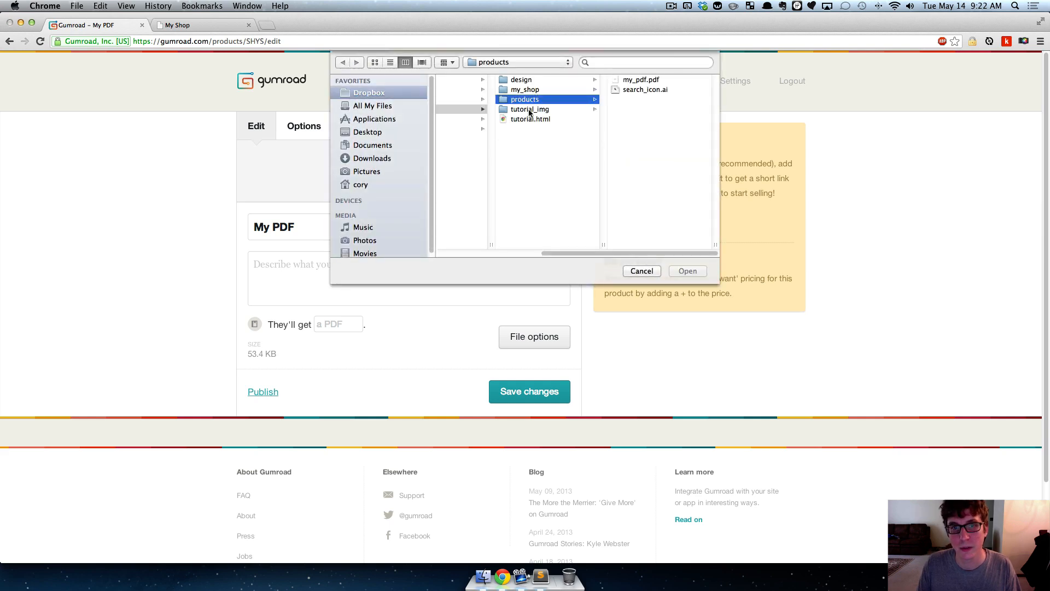
pyautogui.click(529, 81)
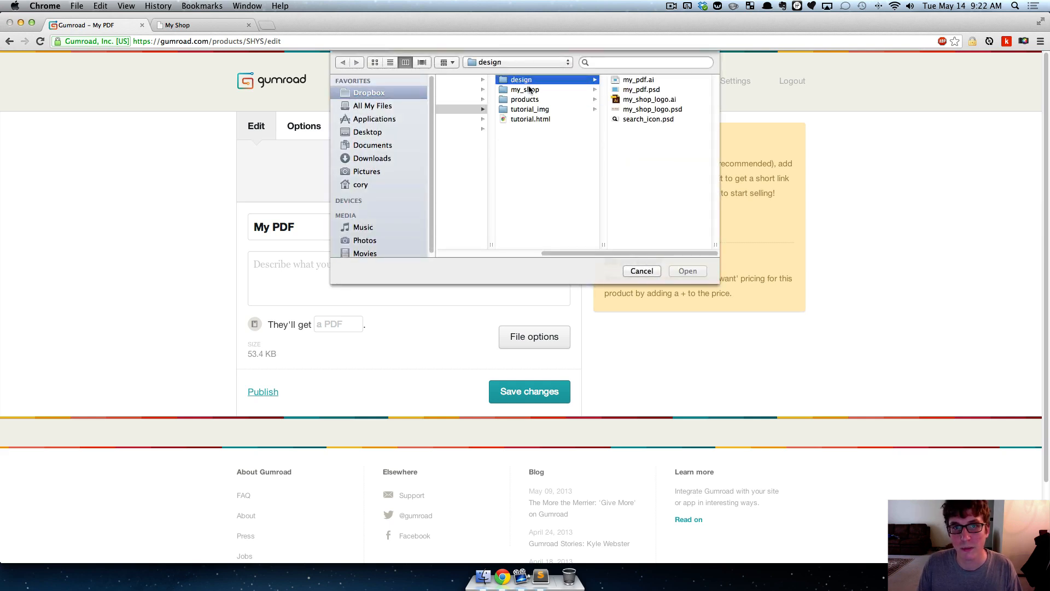
pyautogui.click(532, 90)
pyautogui.click(628, 90)
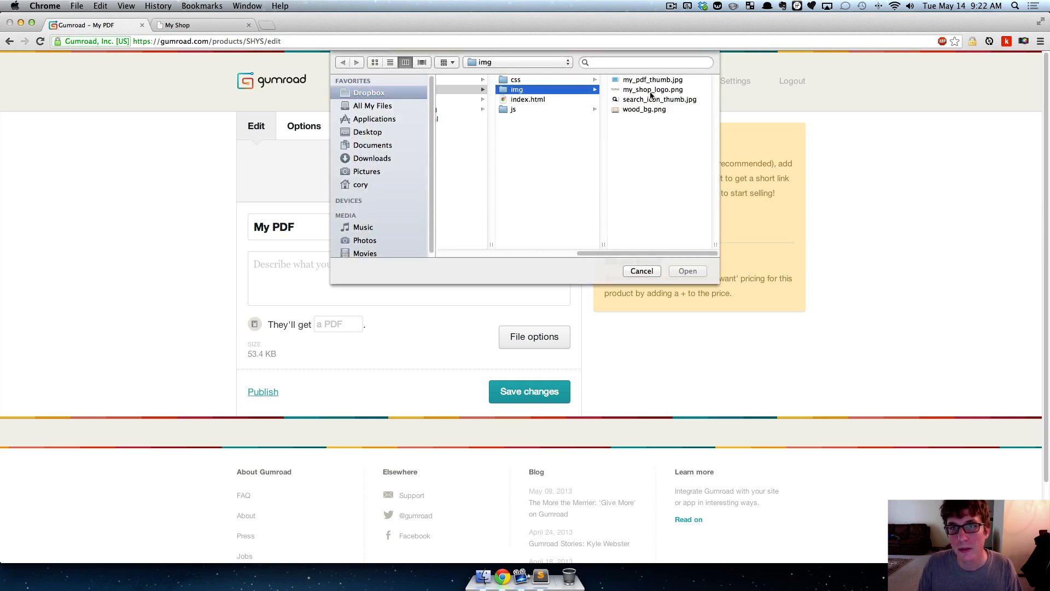
pyautogui.click(648, 81)
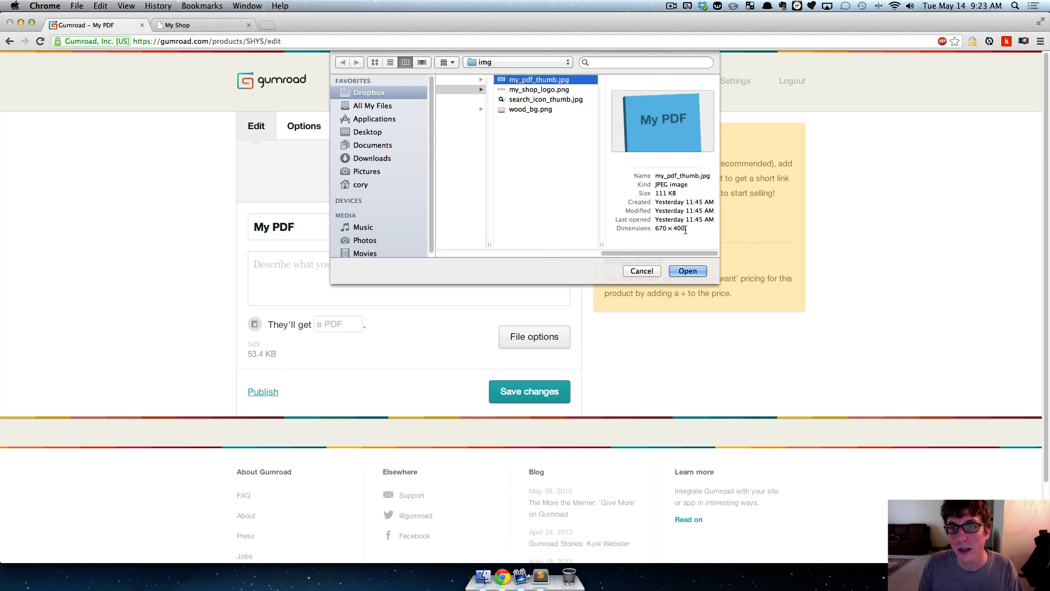
pyautogui.moveTo(687, 229); pyautogui.dragTo(655, 229)
pyautogui.click(661, 228)
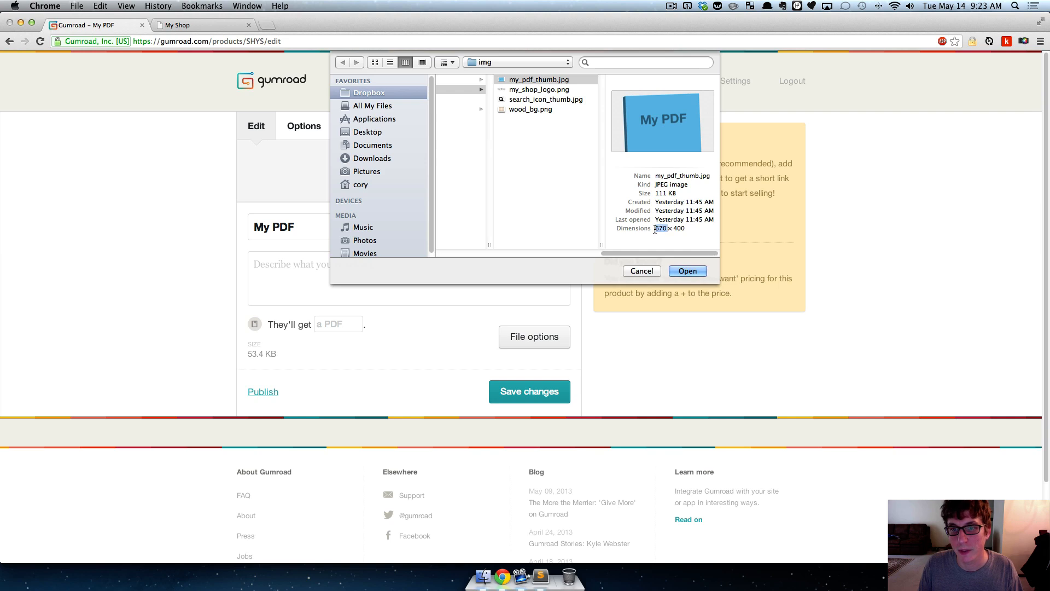
pyautogui.click(669, 229)
pyautogui.click(687, 270)
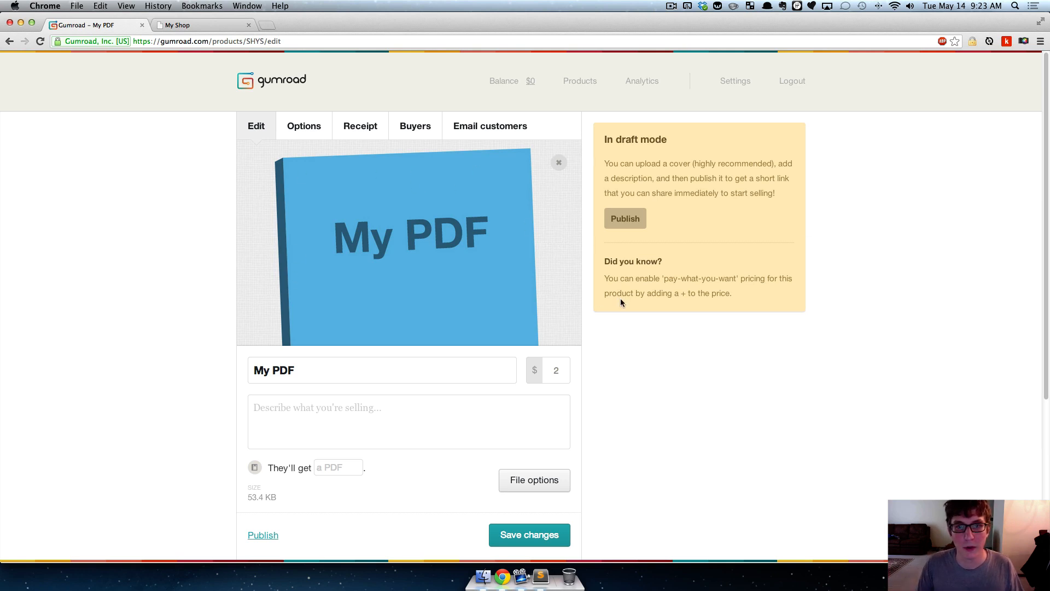
# - Enter the product description "In this book I teach you things."
pyautogui.click(296, 423)
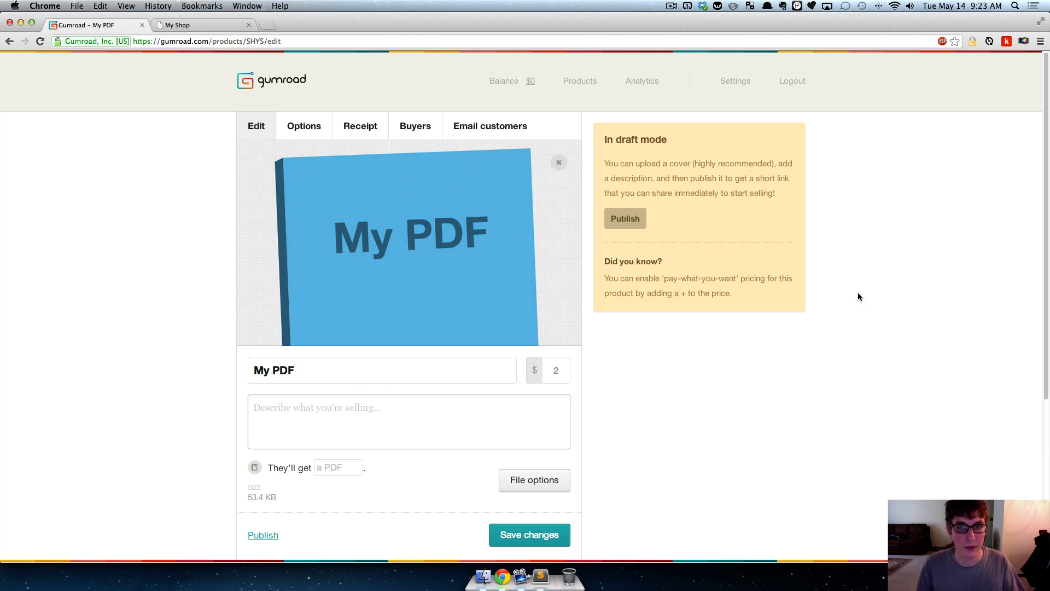
pyautogui.scroll(-1, 820, 258)
pyautogui.scroll(1, 820, 258)
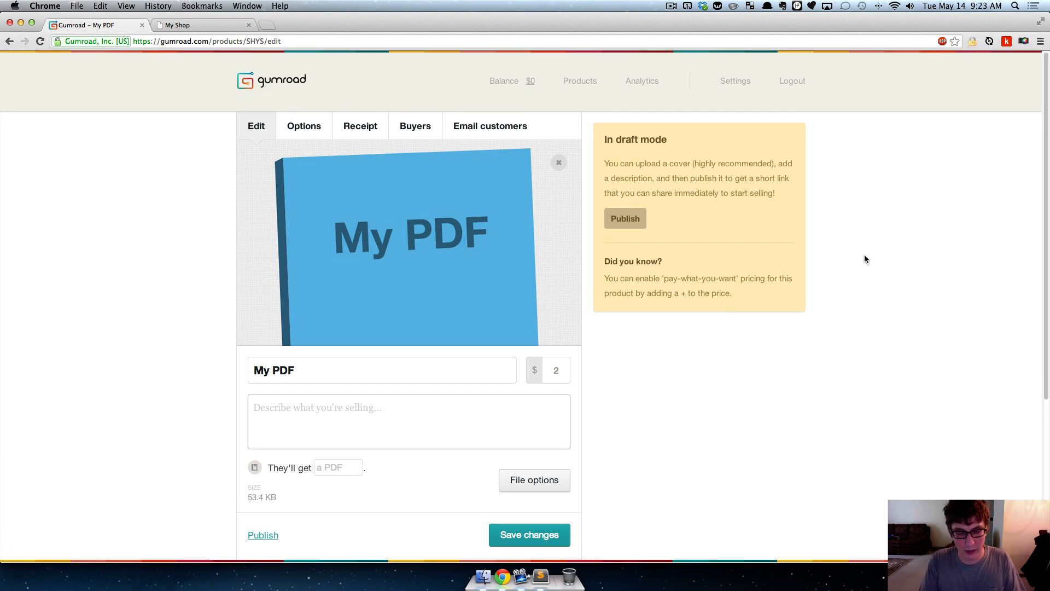
pyautogui.write('In this d')
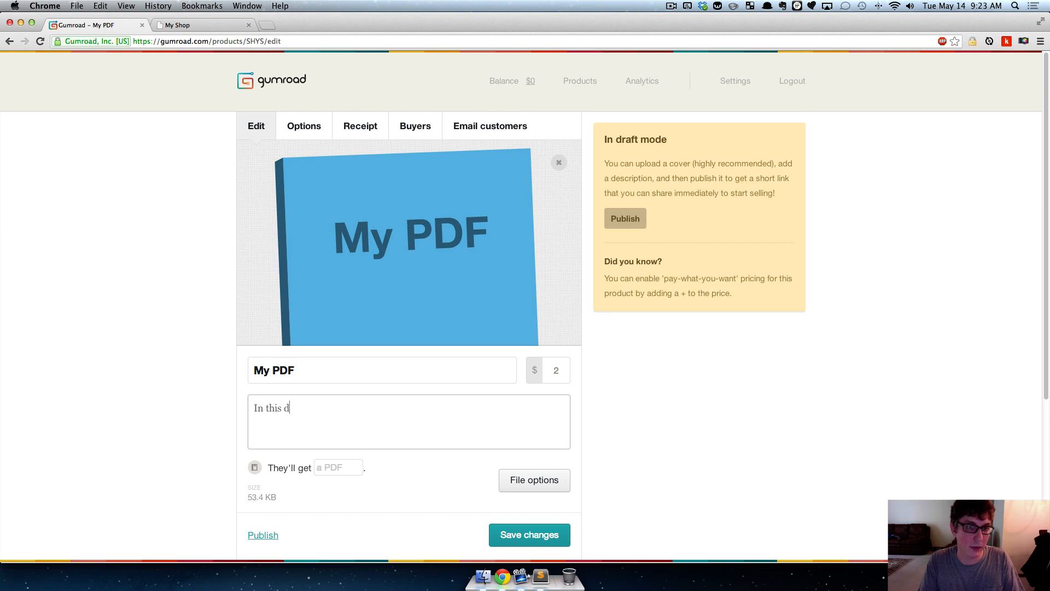
pyautogui.press('BackSpace')
pyautogui.write('book ')
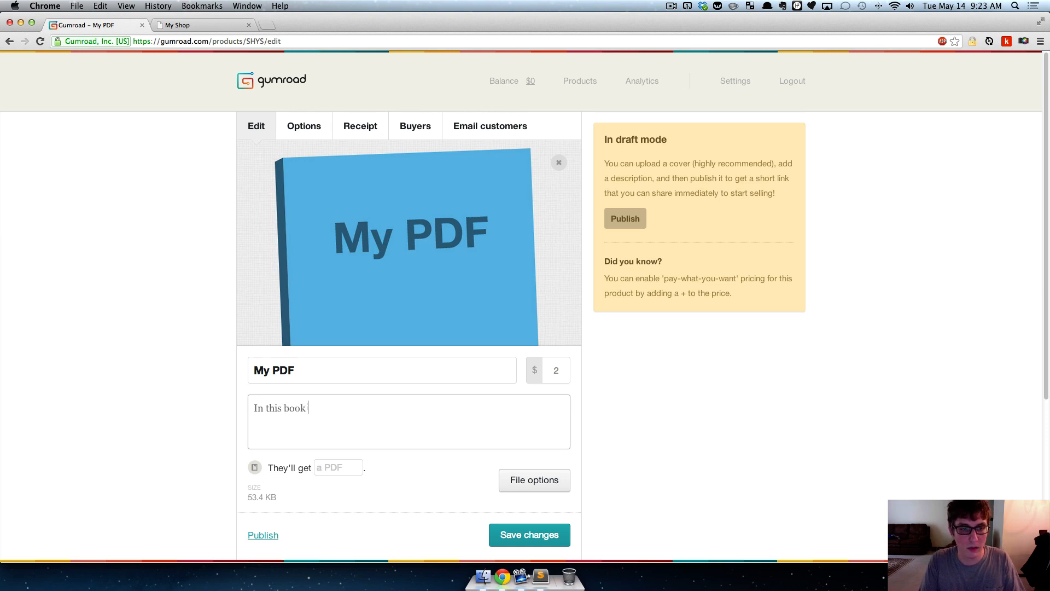
pyautogui.write('I teach you things.')
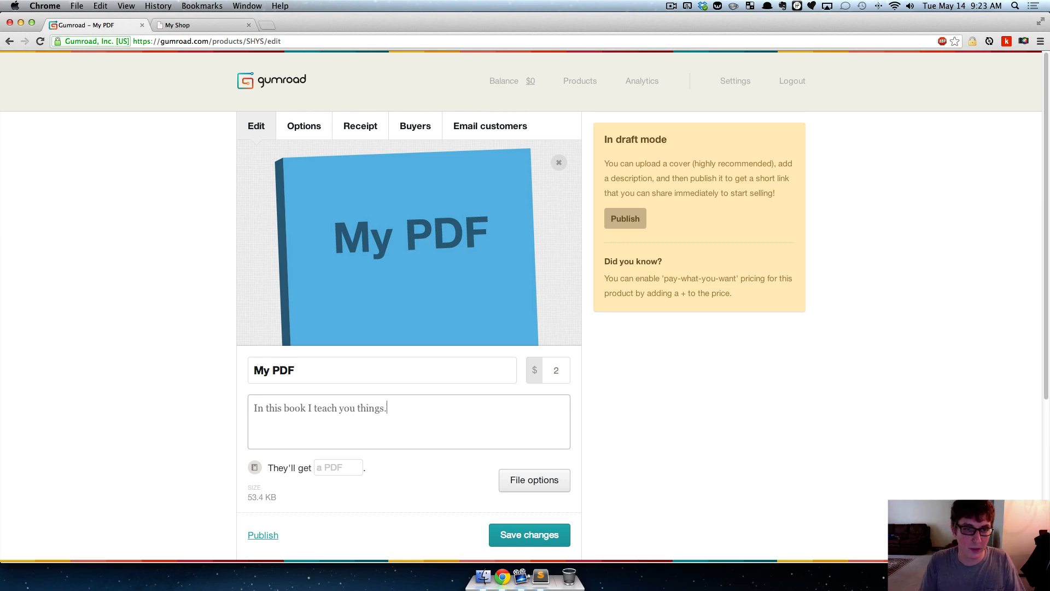
pyautogui.click(858, 338)
# - Examine what buyers will receive and the file size given below the product description
pyautogui.scroll(-3, 865, 338)
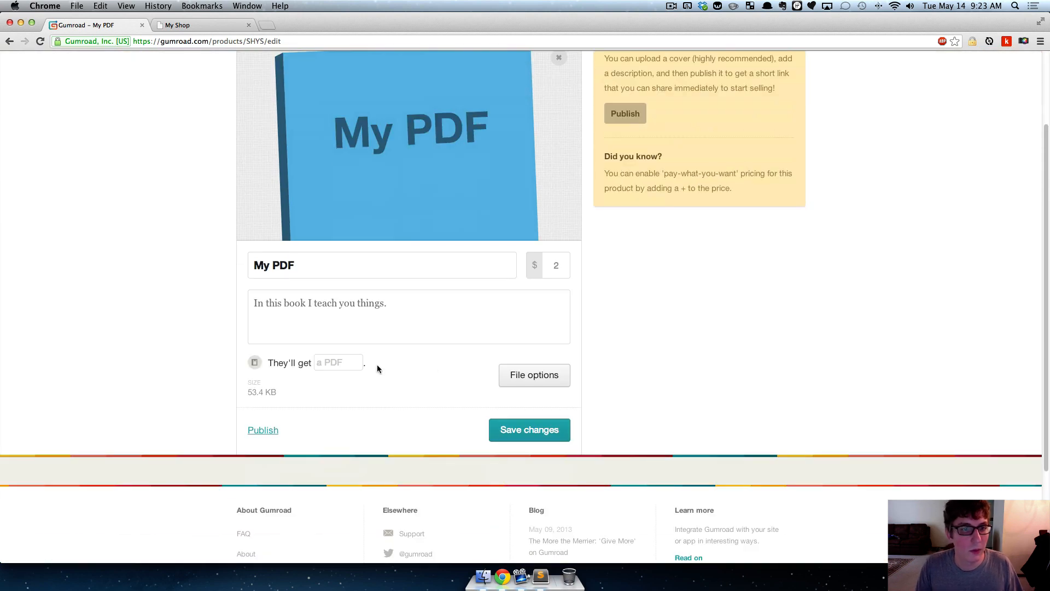
pyautogui.moveTo(381, 368); pyautogui.dragTo(252, 358)
pyautogui.click(158, 315)
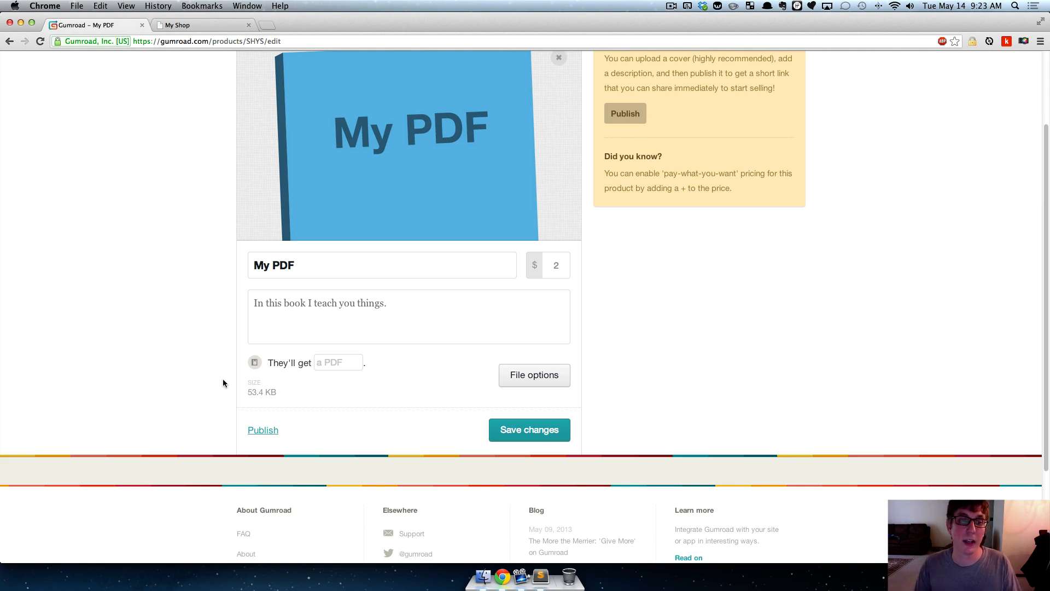
pyautogui.tripleClick(269, 386)
pyautogui.moveTo(268, 386); pyautogui.dragTo(268, 383)
pyautogui.click(144, 374)
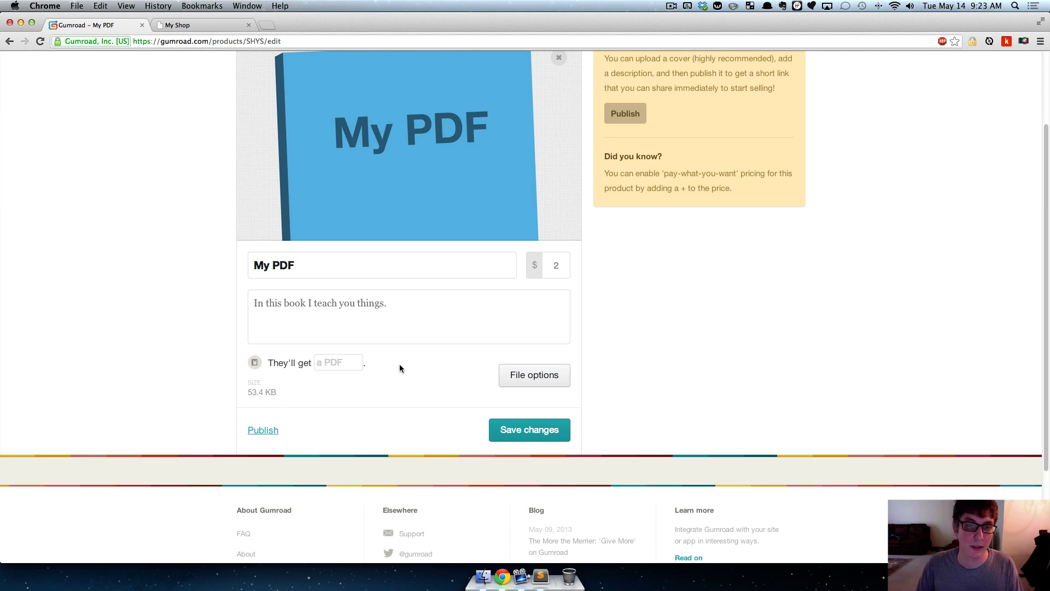
# - Expand the file options to review the file update and PDF stamping settings, and collapse them again
pyautogui.click(548, 376)
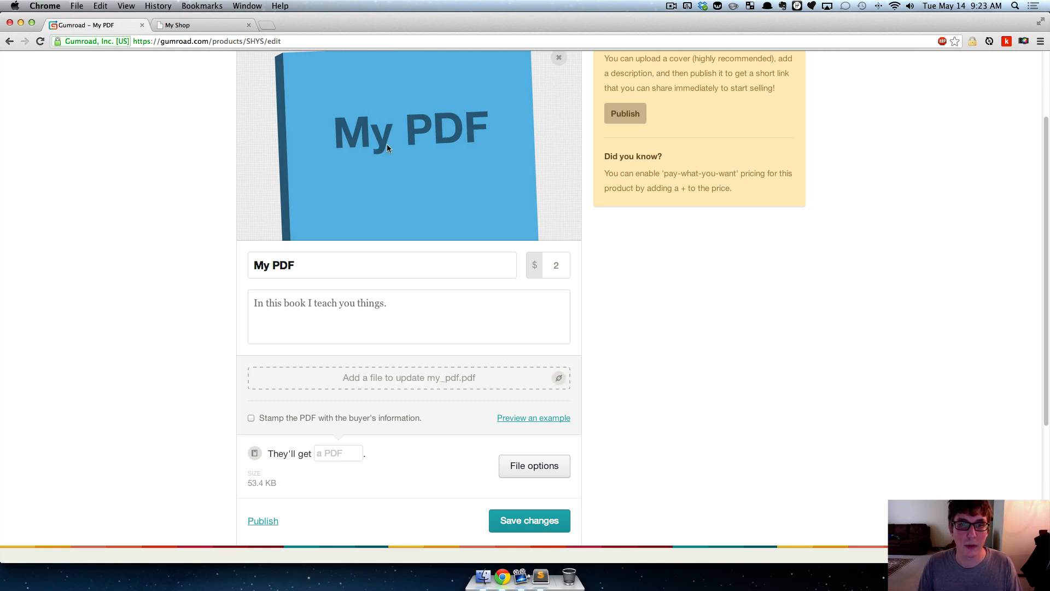
pyautogui.scroll(3, 497, 226)
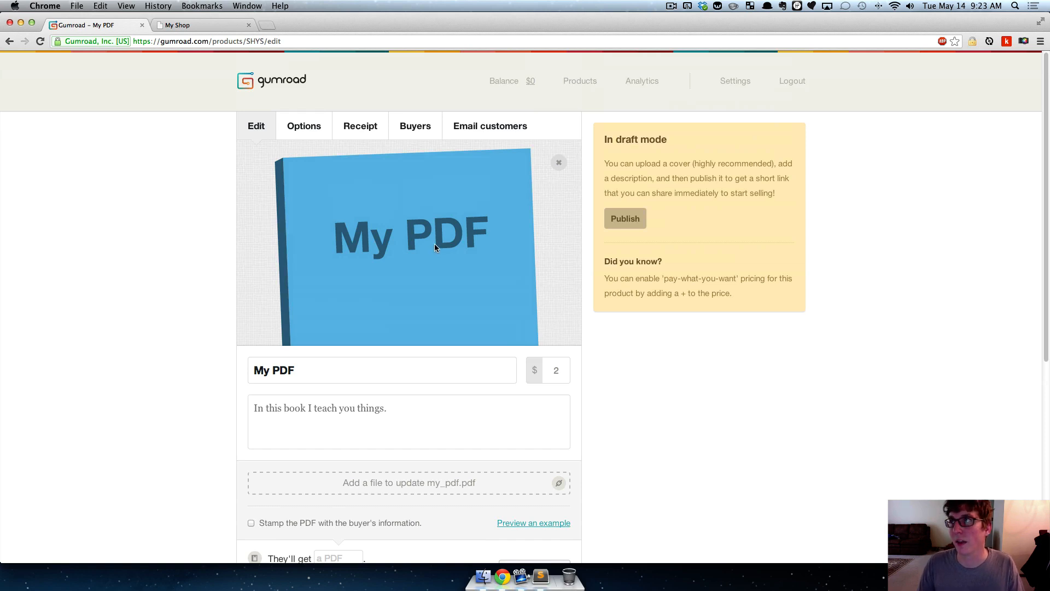
pyautogui.scroll(-3, 144, 237)
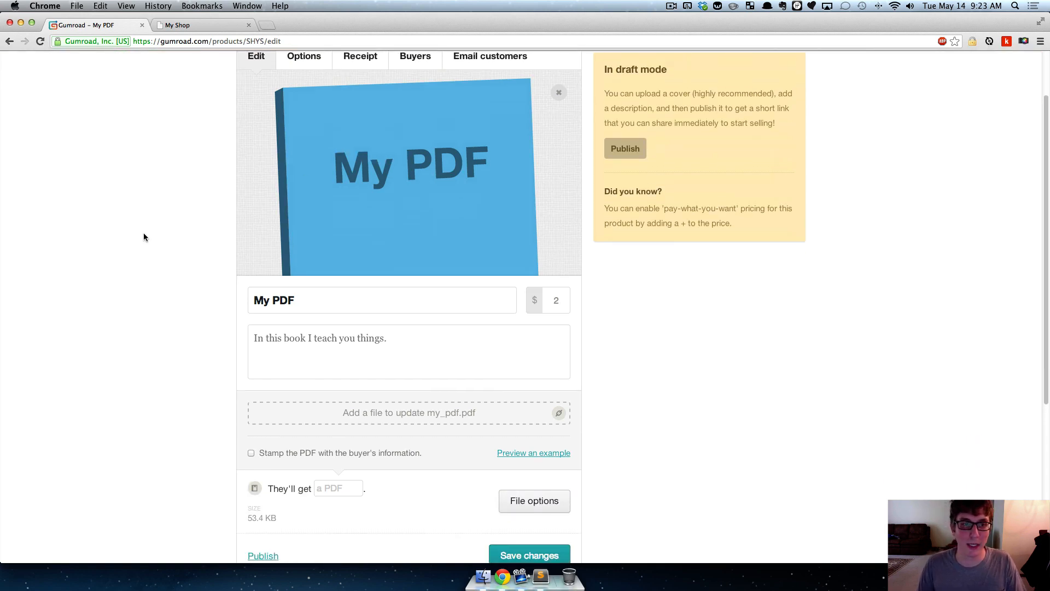
pyautogui.scroll(1, 144, 237)
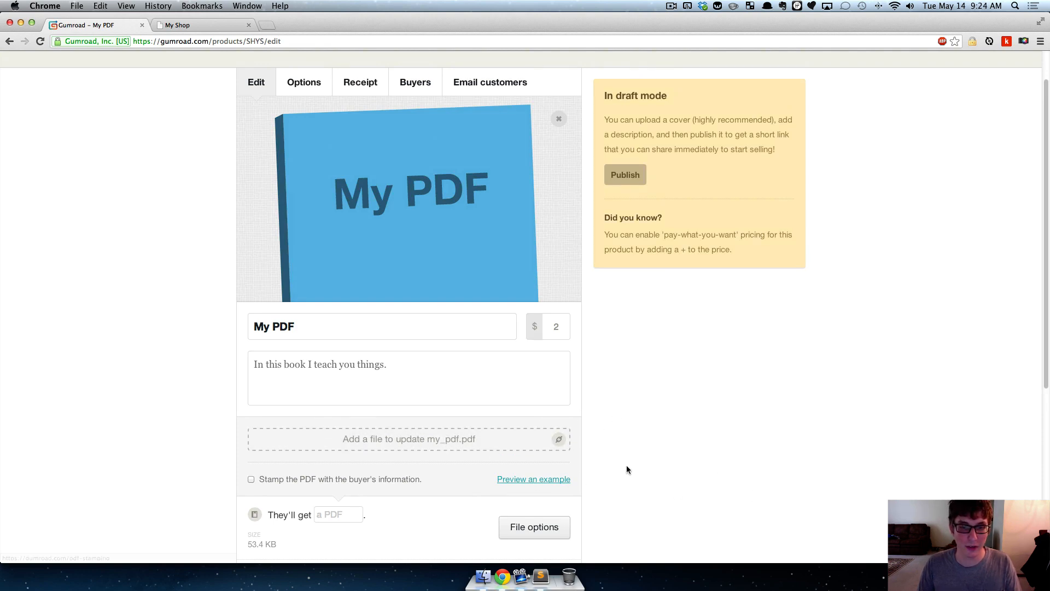
pyautogui.scroll(-4, 629, 438)
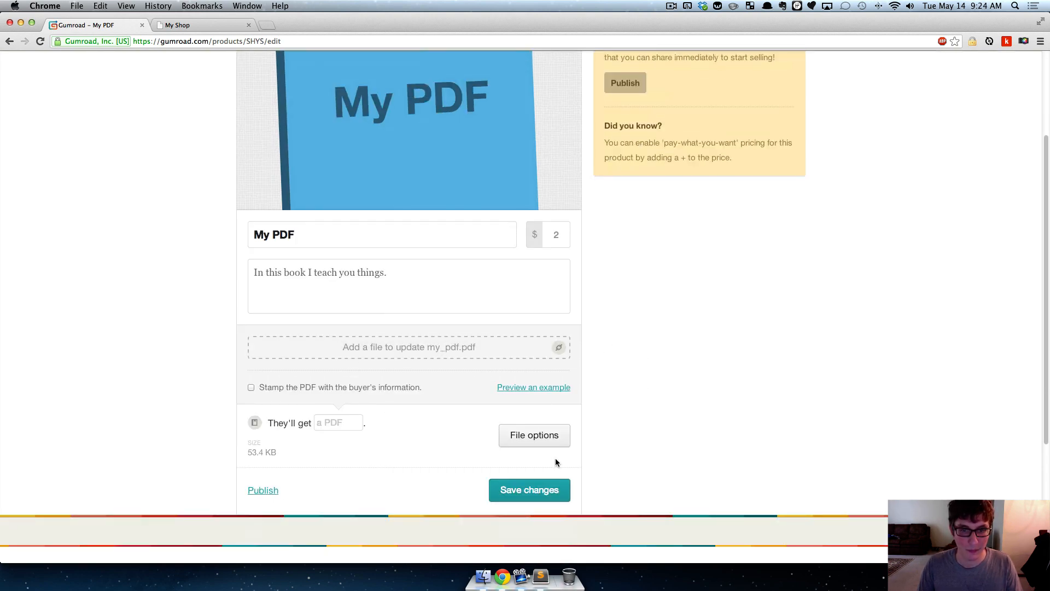
pyautogui.click(535, 435)
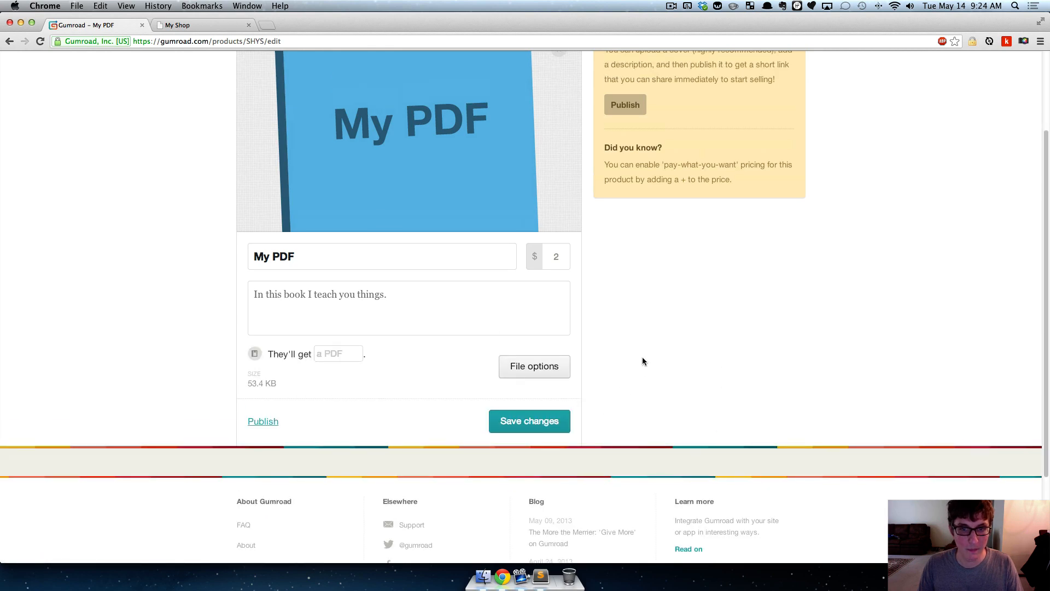
# - Save the changes to the My PDF product and look over the draft's edit page
pyautogui.scroll(3, 642, 358)
pyautogui.scroll(-3, 607, 389)
pyautogui.click(528, 429)
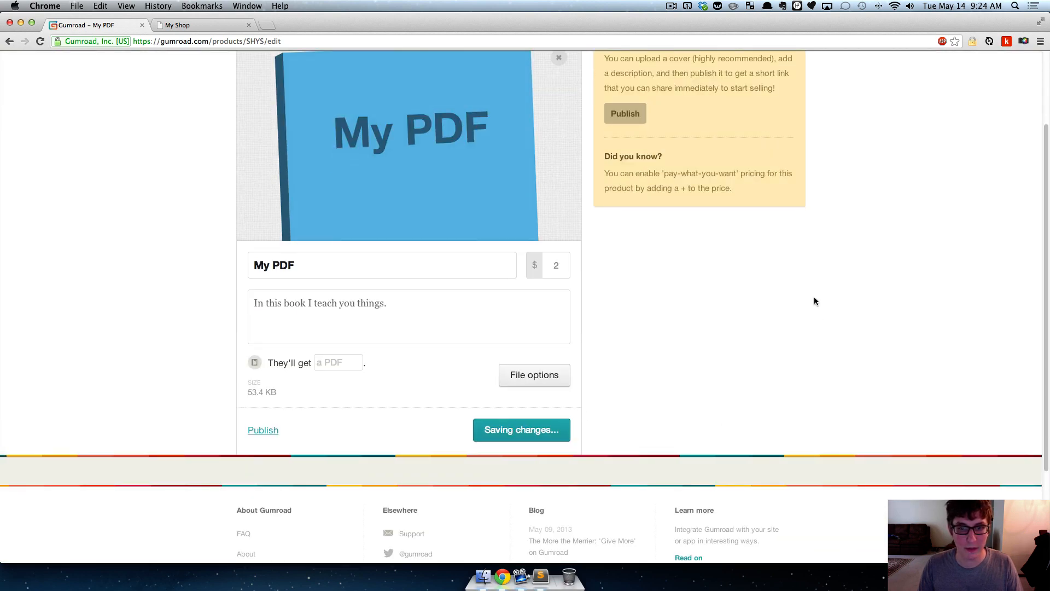
pyautogui.scroll(3, 729, 312)
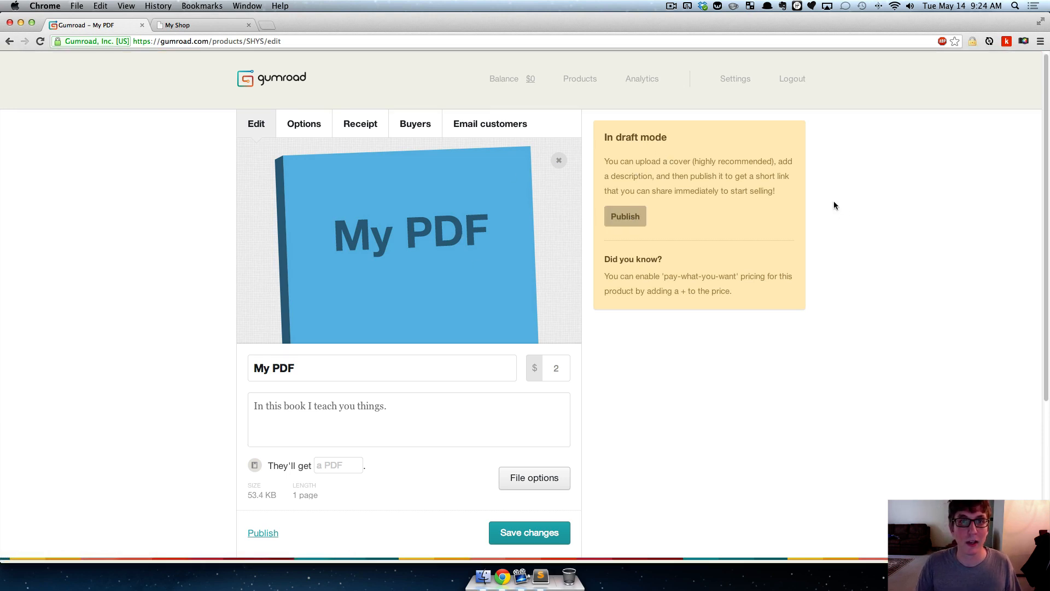
pyautogui.scroll(-1, 810, 201)
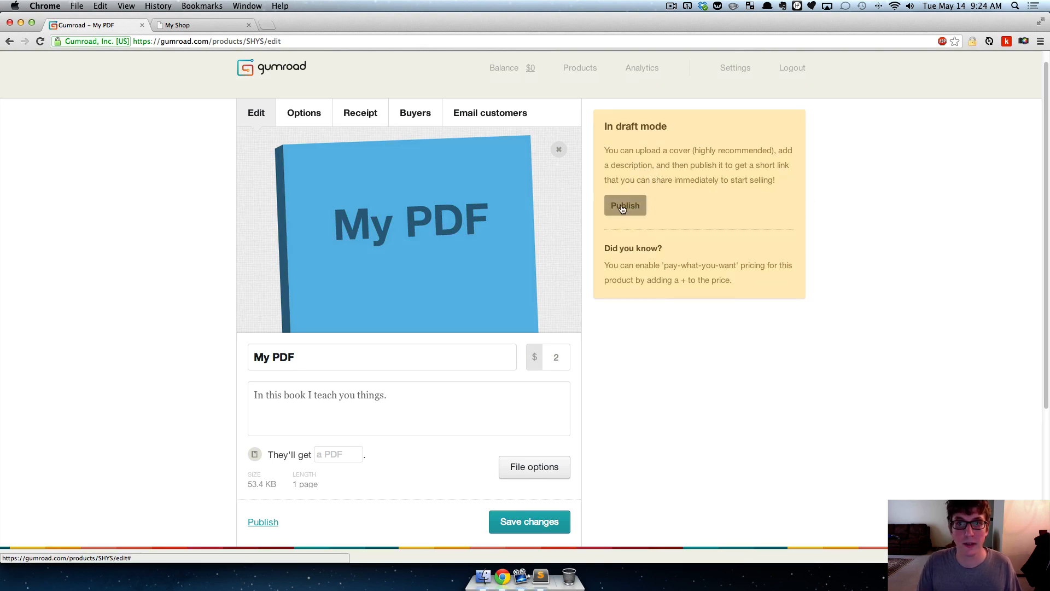
# - In the product's options, enter "webdesign-book" as the custom ending of its gum.co link
pyautogui.click(299, 117)
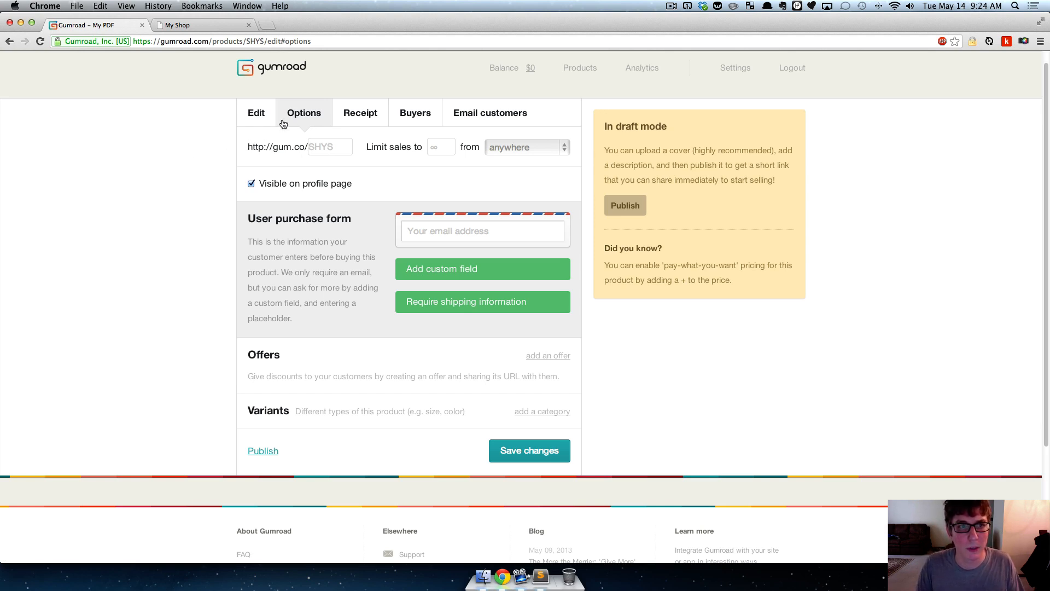
pyautogui.moveTo(246, 149); pyautogui.dragTo(338, 147)
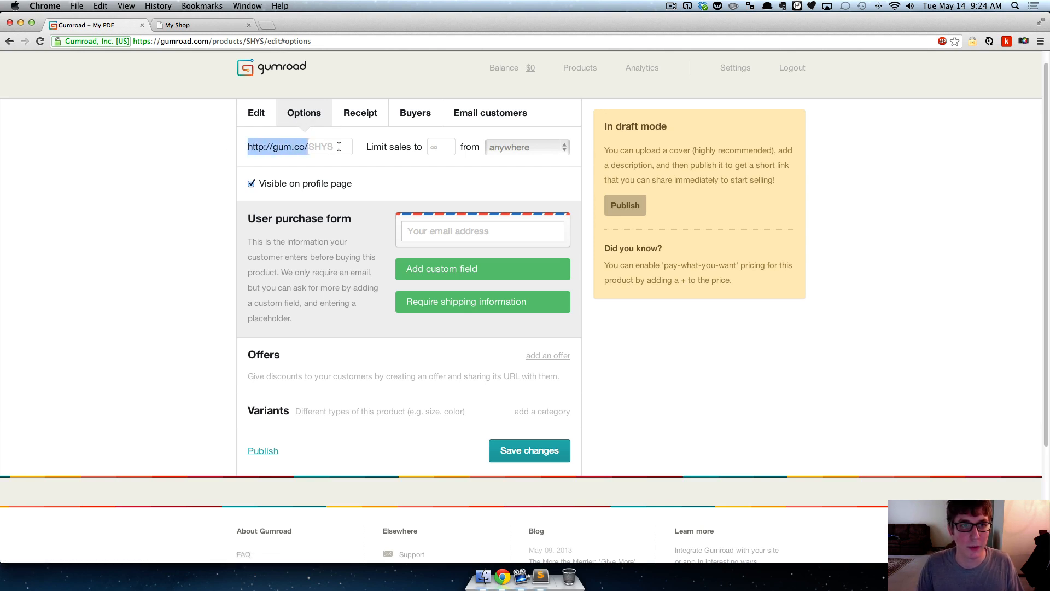
pyautogui.click(338, 148)
pyautogui.click(203, 130)
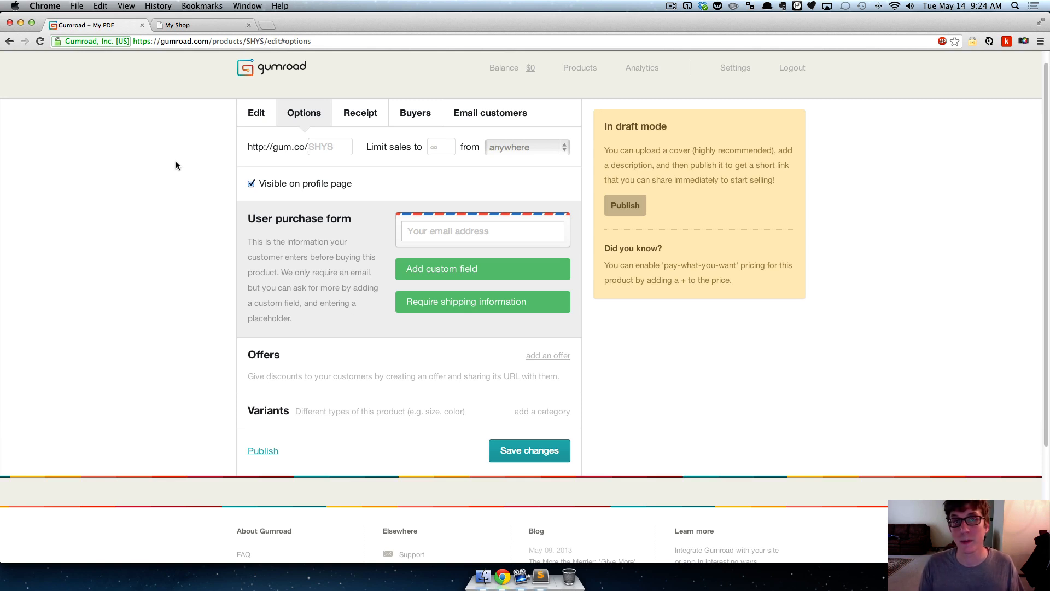
pyautogui.click(319, 147)
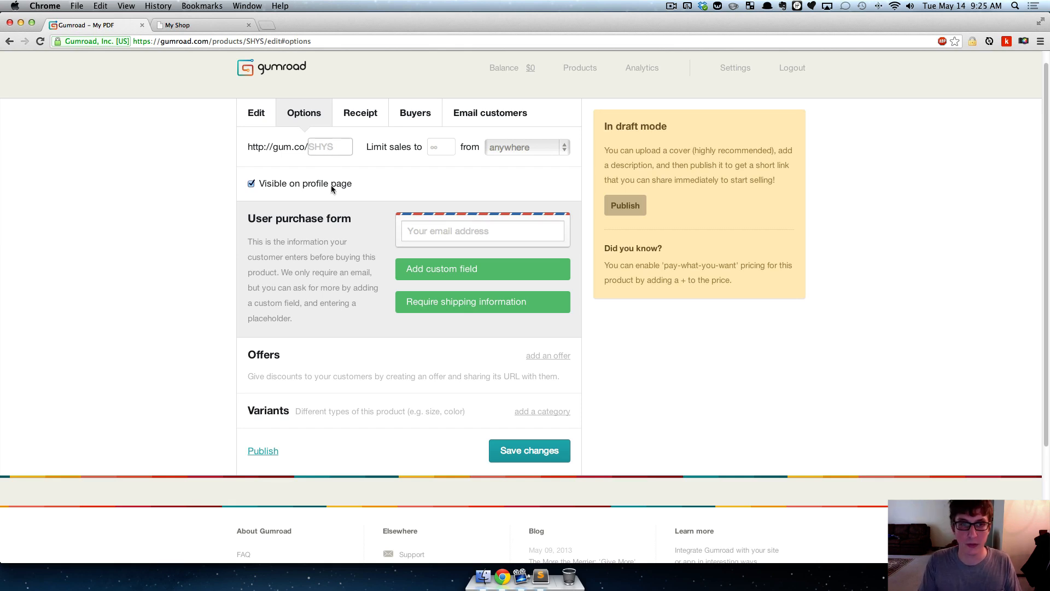
pyautogui.write('webdesign')
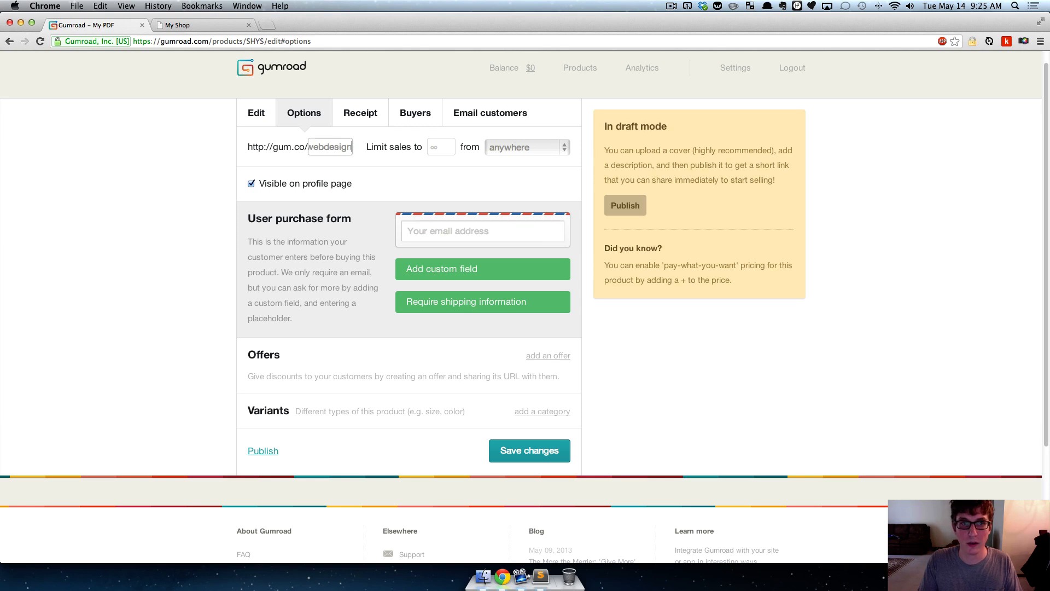
pyautogui.write('-book')
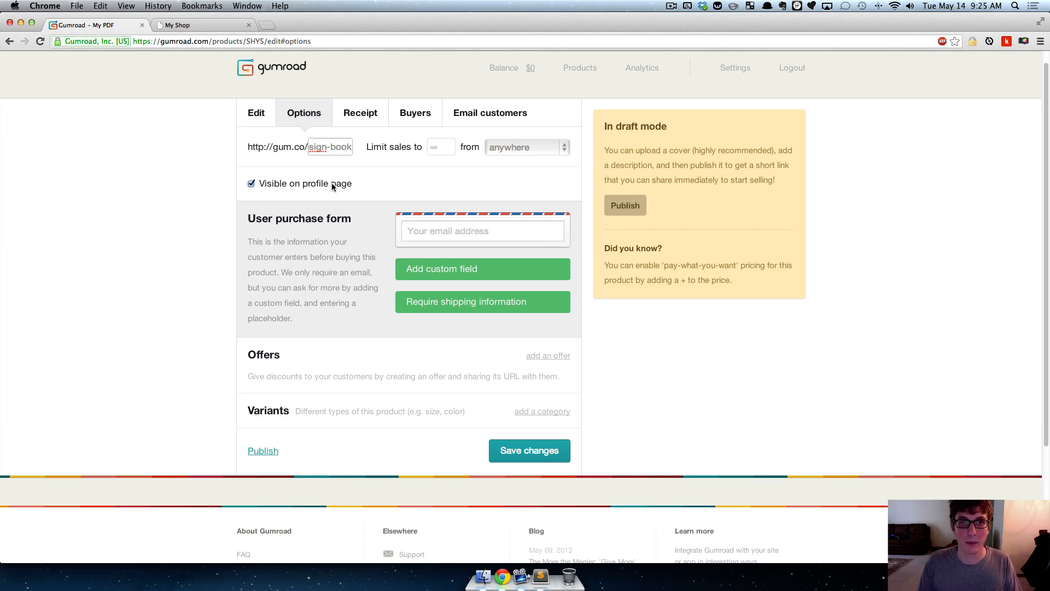
# - Clear the custom ending entered for the product's gum.co link
pyautogui.press('super+a')
pyautogui.press('BackSpace')
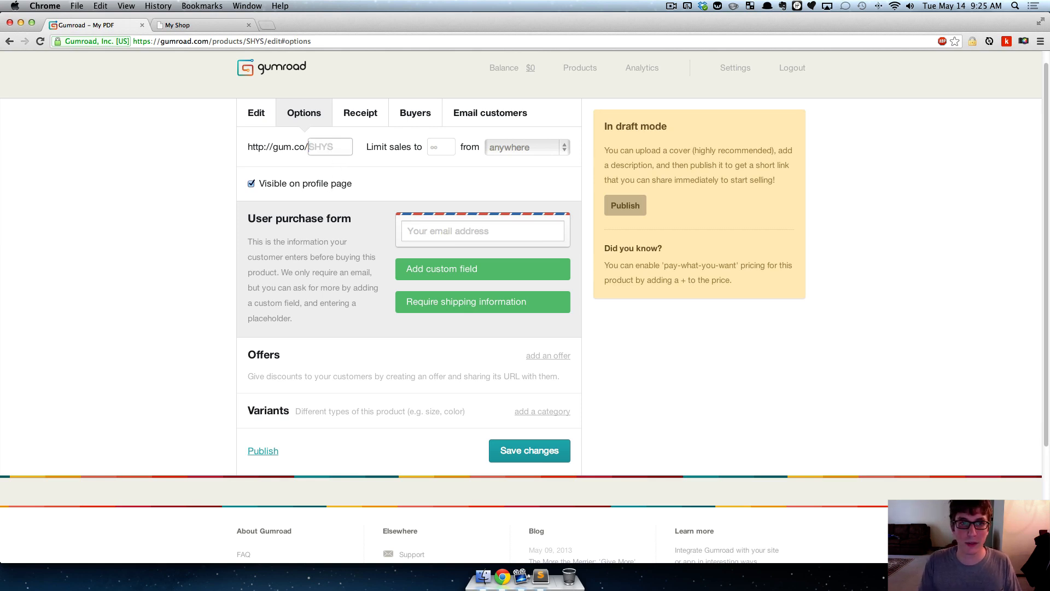
pyautogui.click(103, 148)
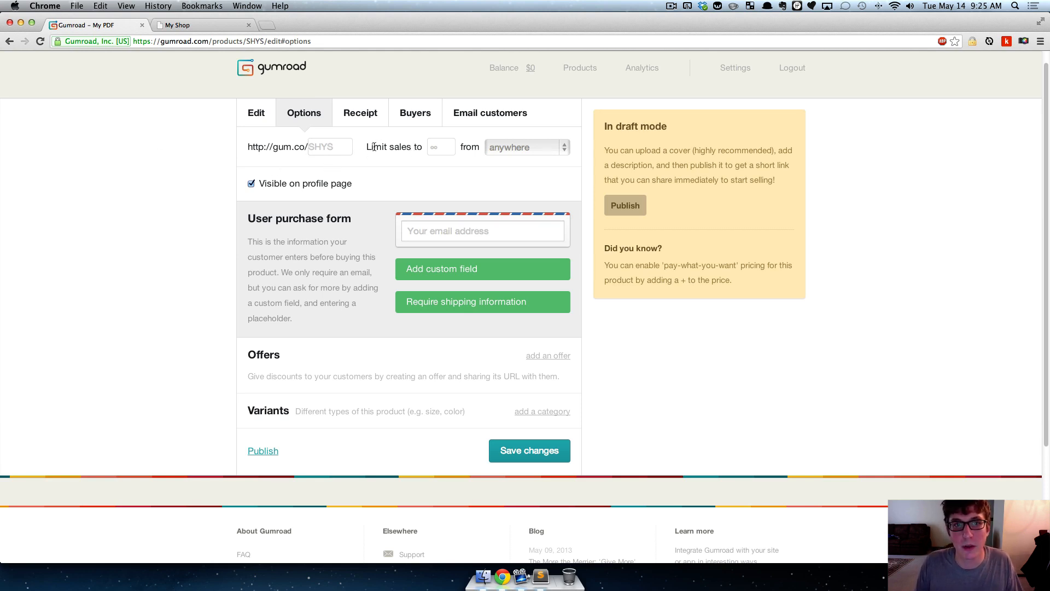
pyautogui.moveTo(372, 147); pyautogui.dragTo(421, 150)
pyautogui.click(420, 150)
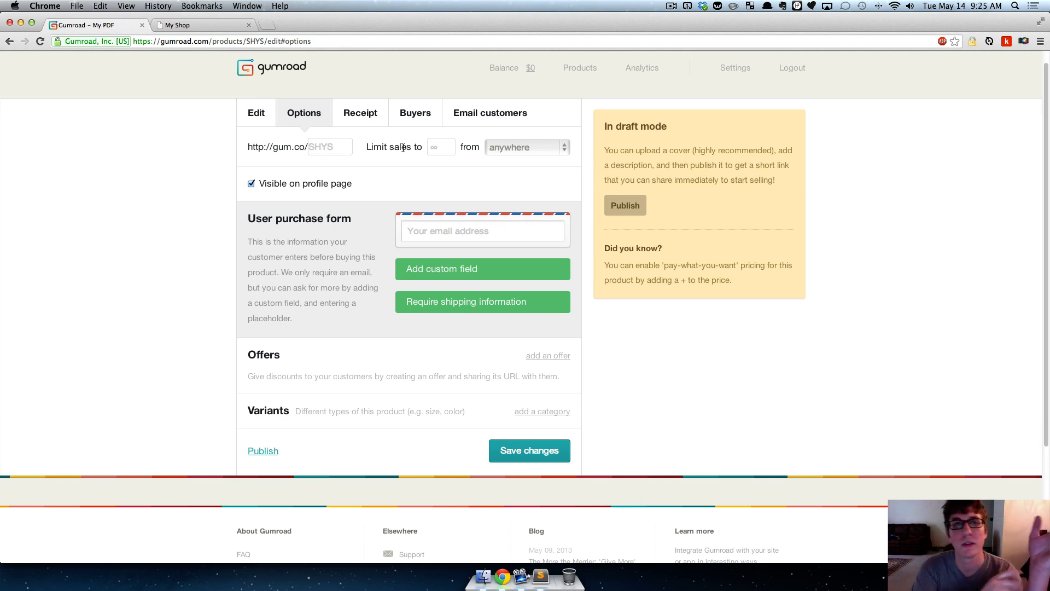
# - From the products list, start adding a product, switch its file field to a web link and back to file upload
pyautogui.click(250, 117)
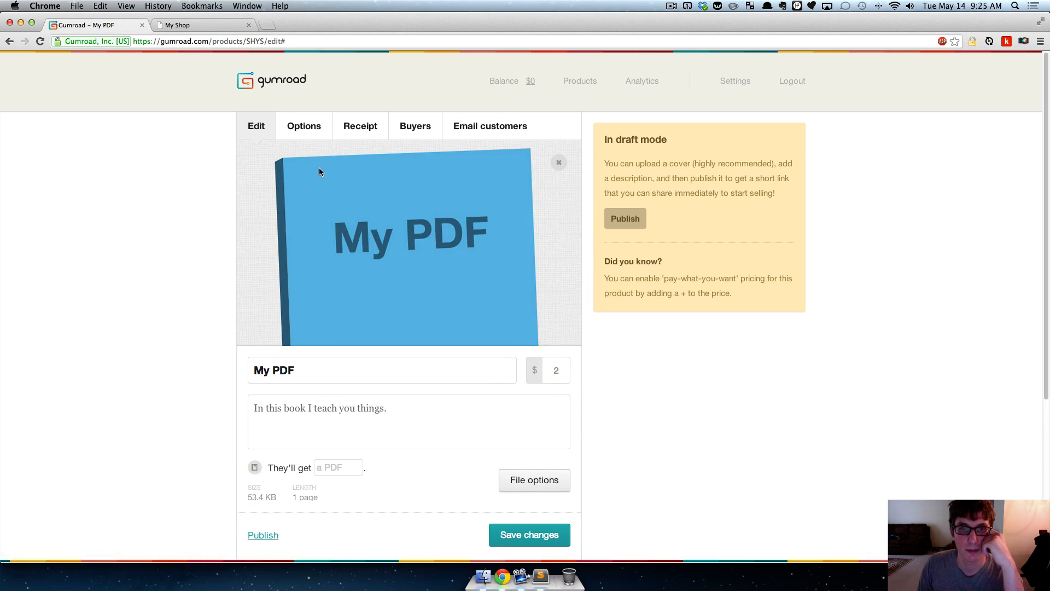
pyautogui.click(578, 83)
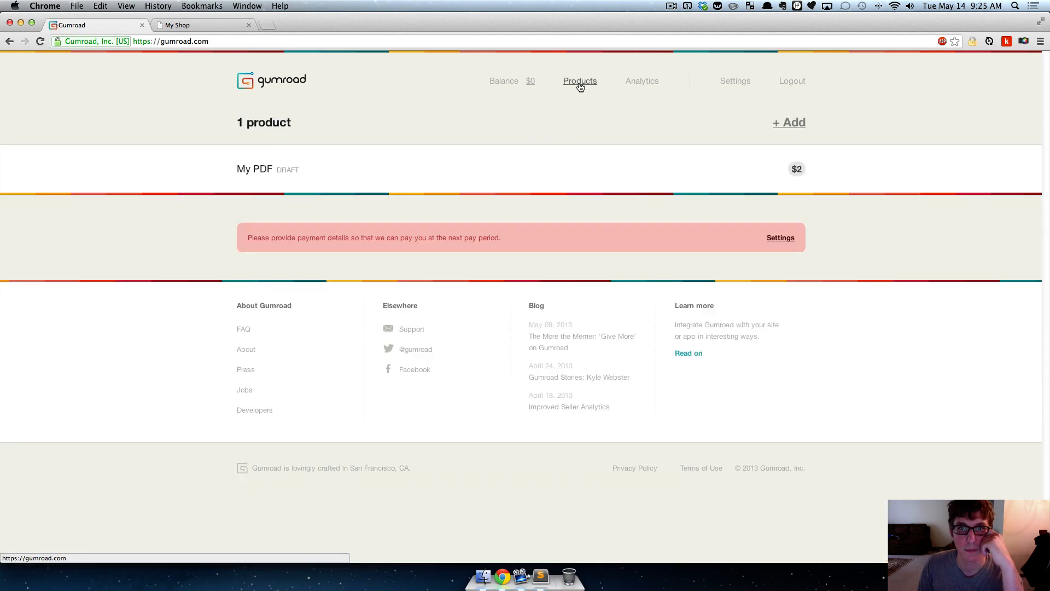
pyautogui.click(788, 124)
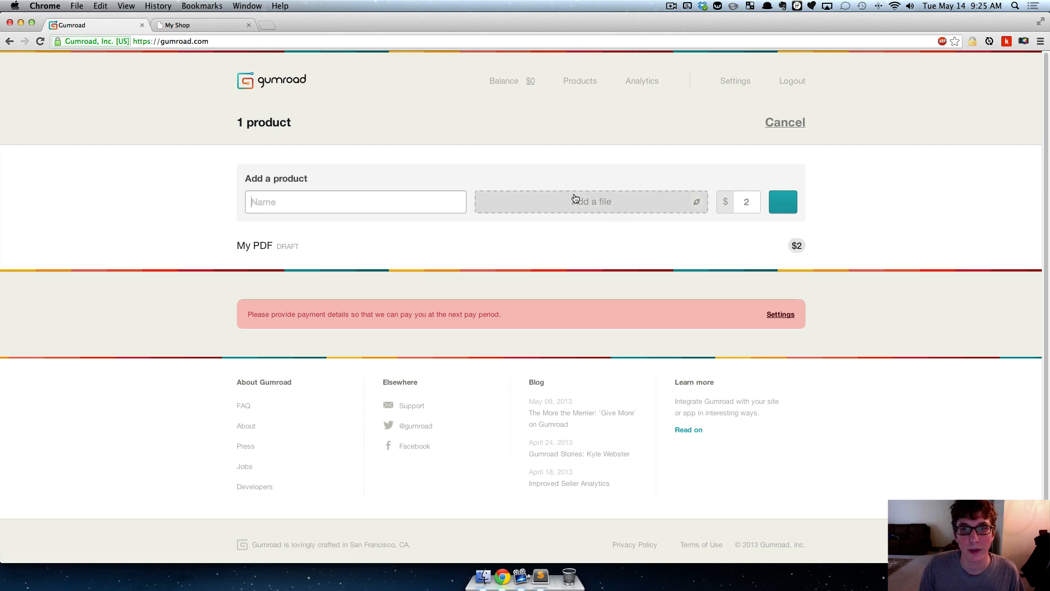
pyautogui.click(697, 202)
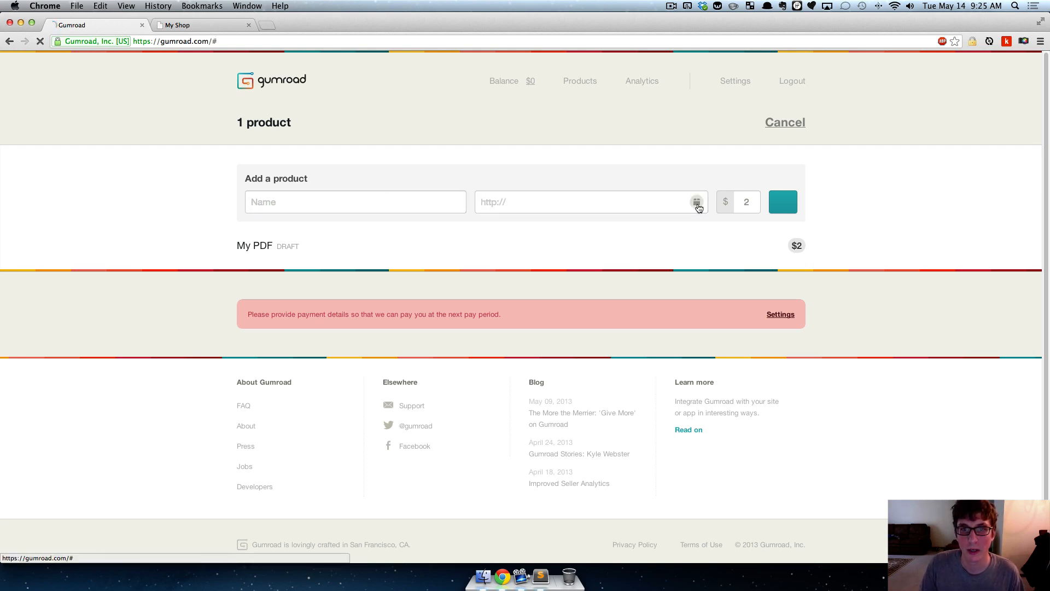
pyautogui.click(695, 202)
pyautogui.click(341, 201)
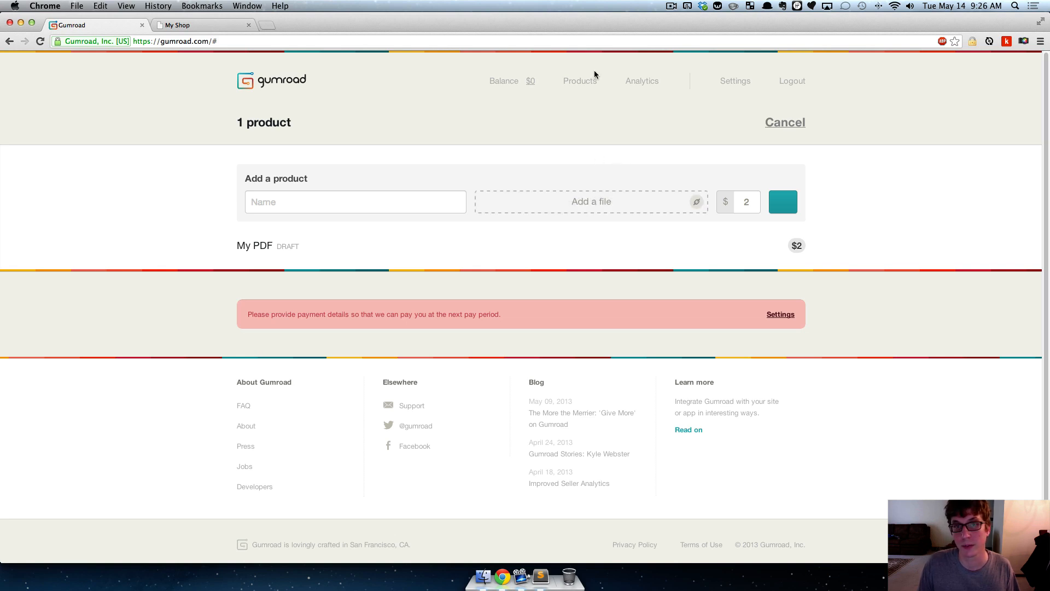
# - Reopen the My PDF product from the products list and show its options
pyautogui.click(262, 246)
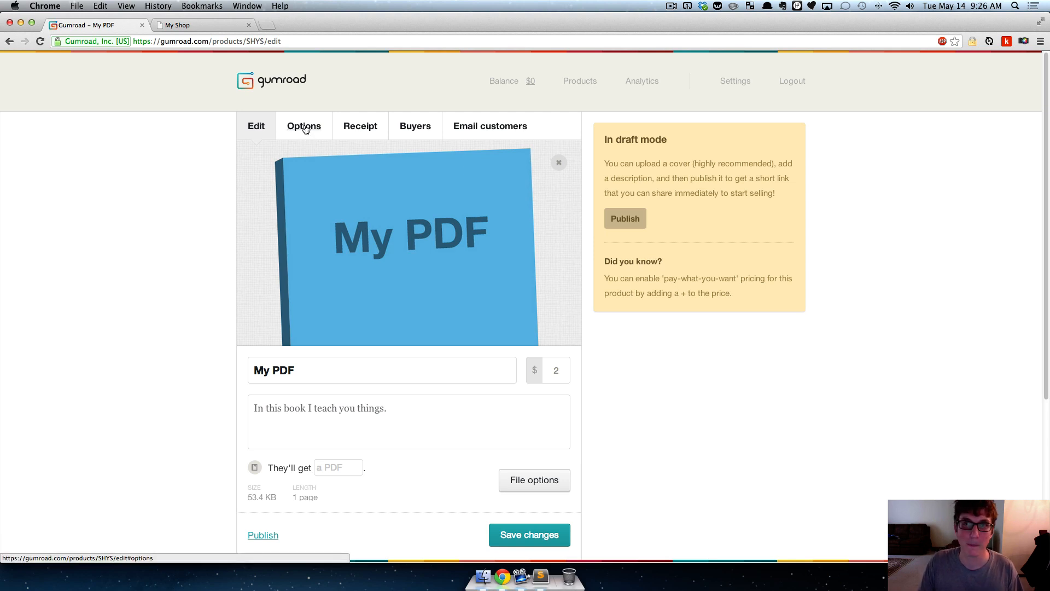
pyautogui.scroll(-1, 40, 276)
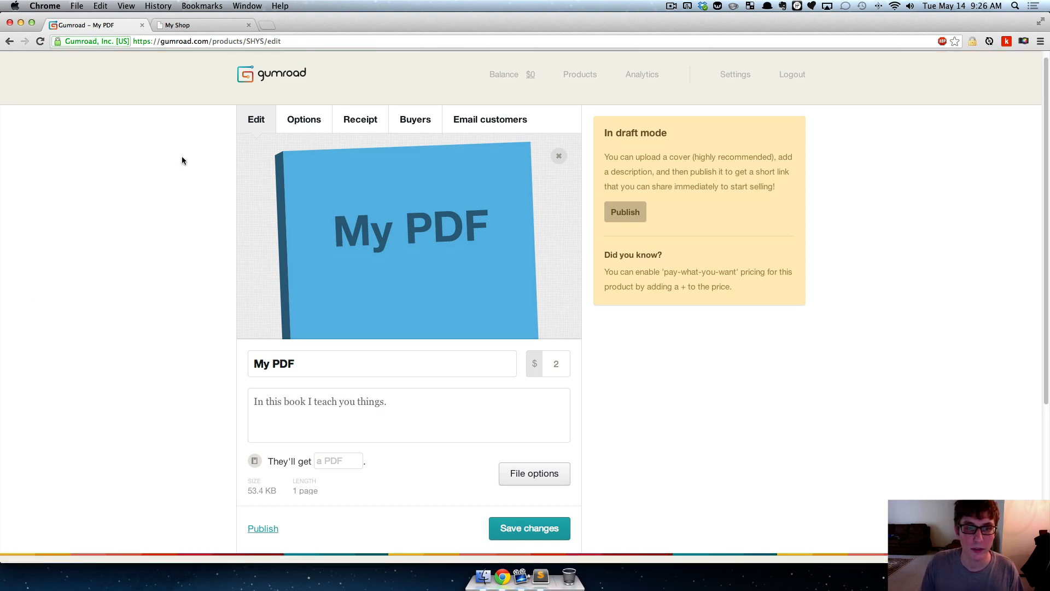
pyautogui.click(300, 122)
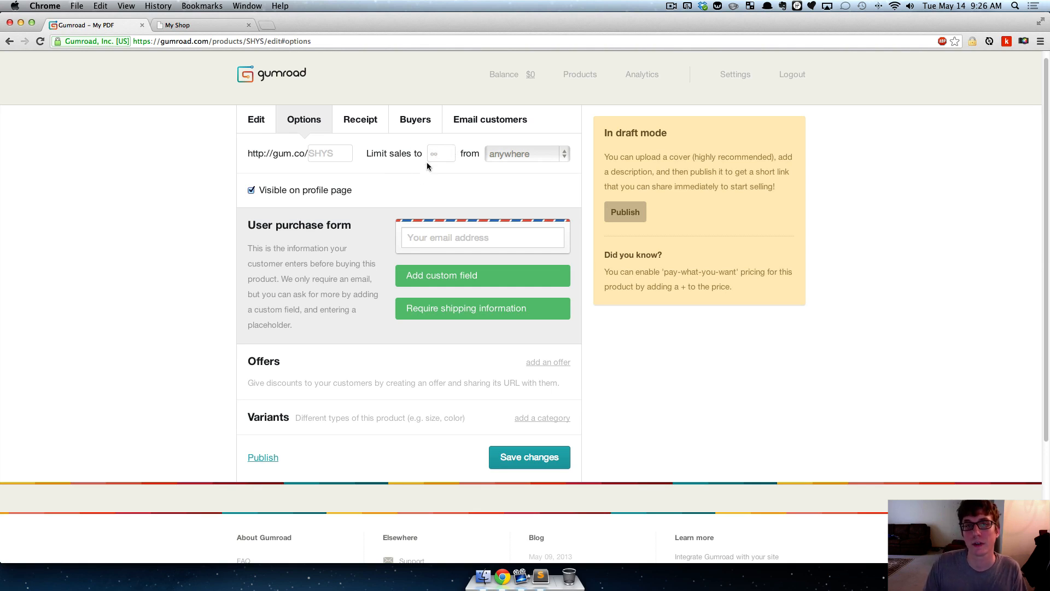
# - Examine the product's sales limit quantity and the region setting beside it
pyautogui.click(441, 154)
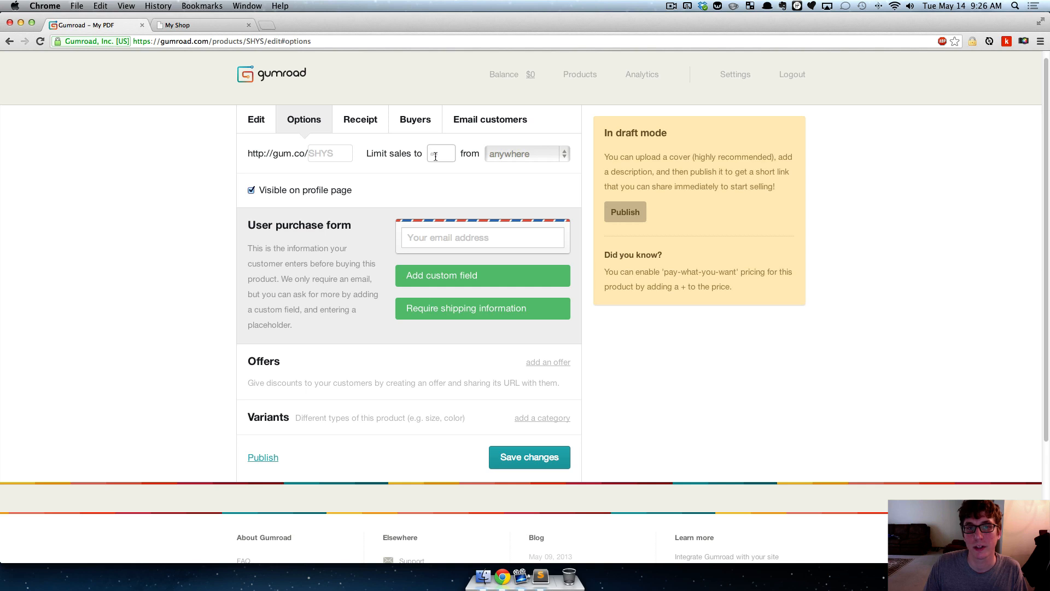
pyautogui.click(416, 159)
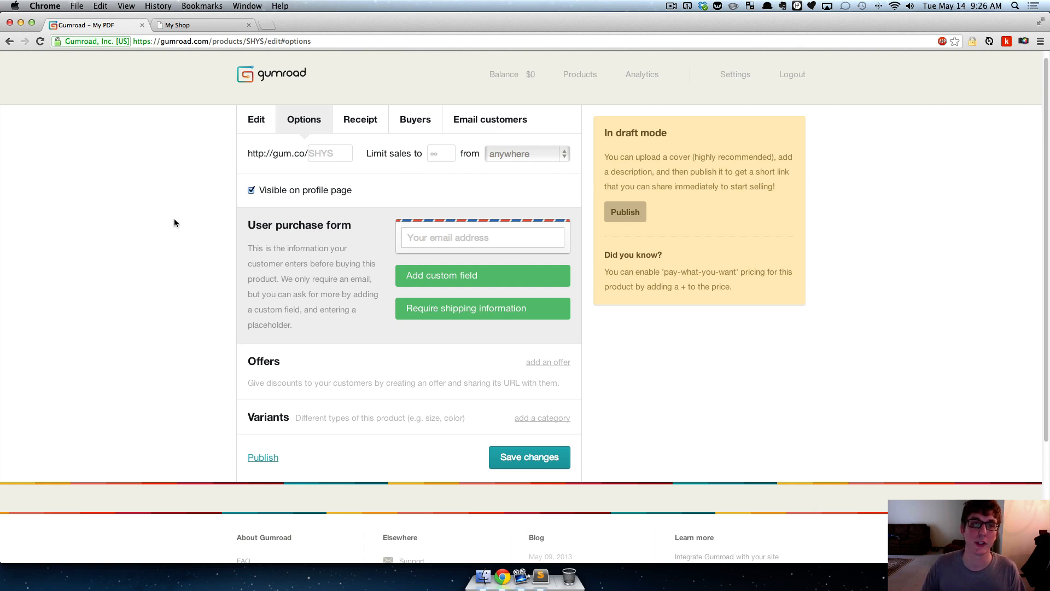
pyautogui.click(440, 154)
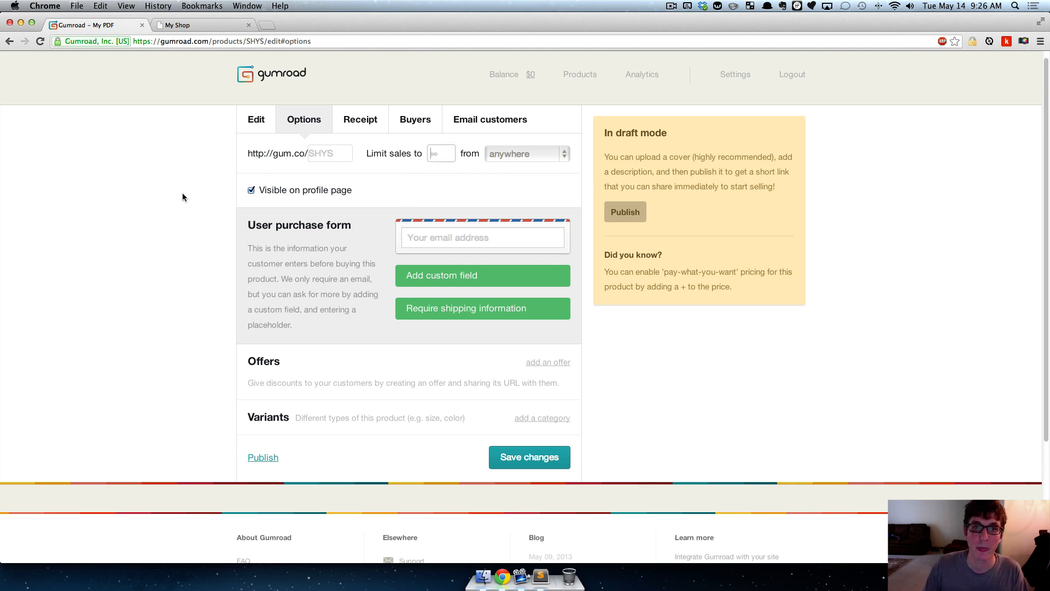
pyautogui.click(145, 187)
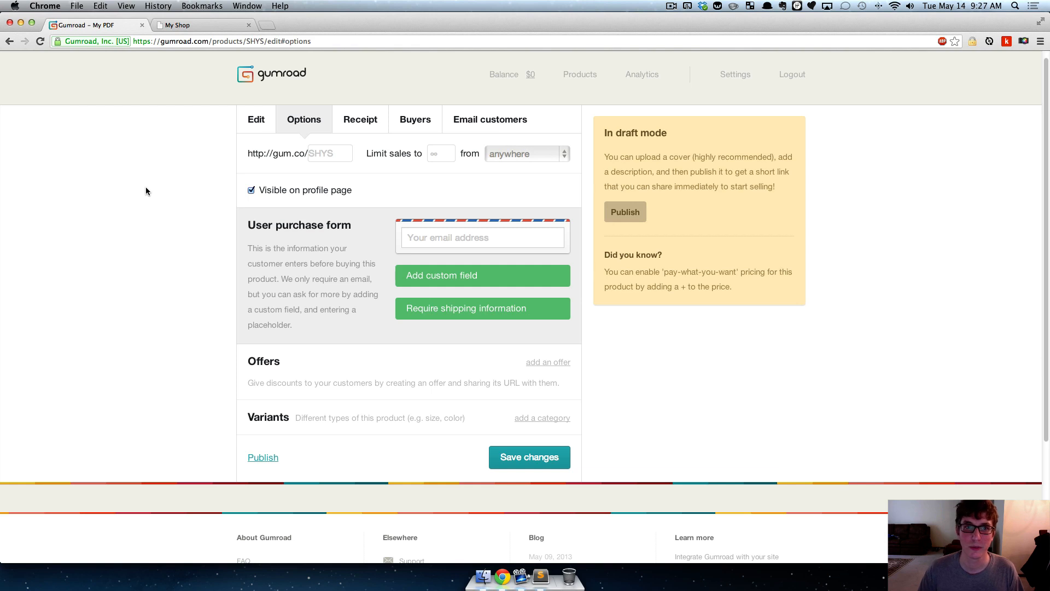
pyautogui.click(441, 153)
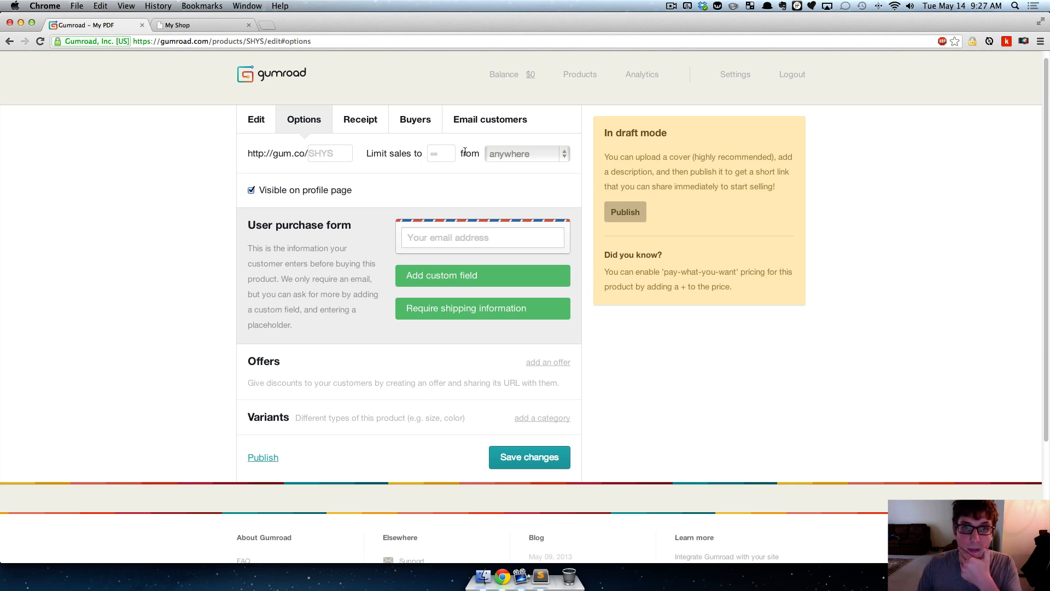
pyautogui.moveTo(464, 154); pyautogui.dragTo(482, 155)
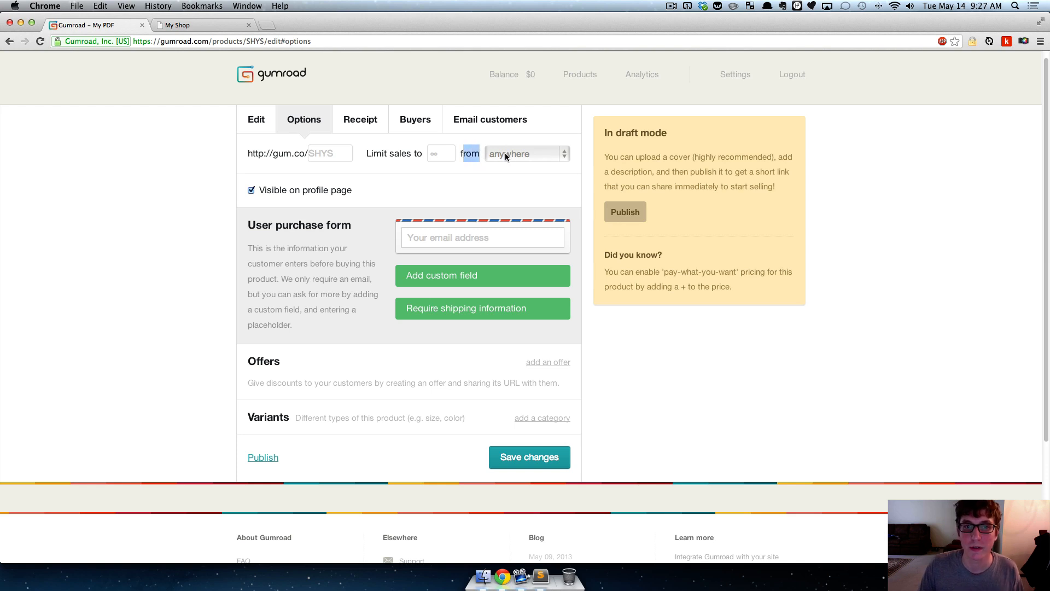
pyautogui.click(475, 157)
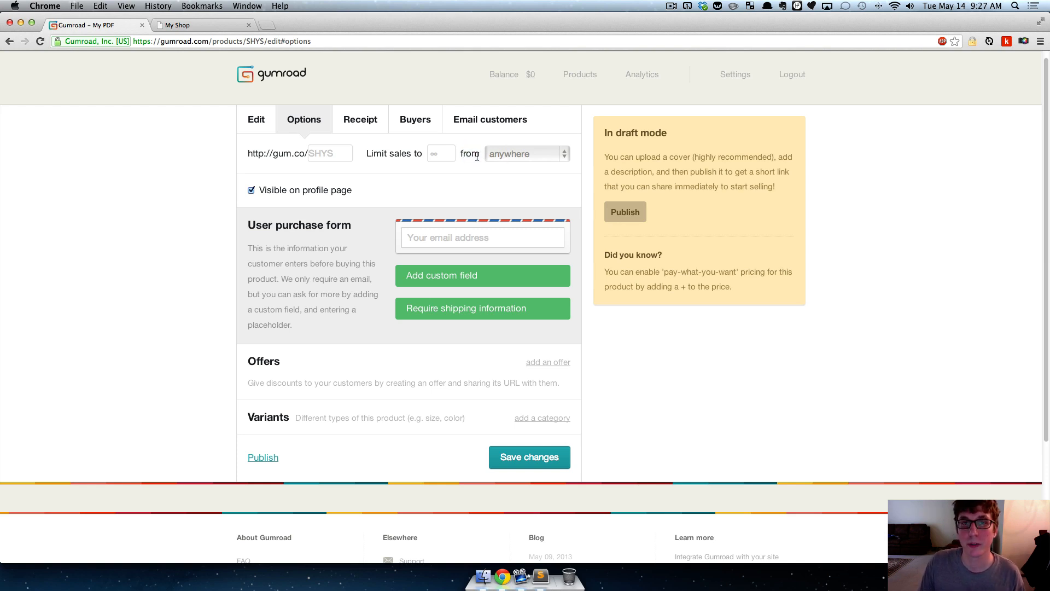
# - Limit the product's sales to 10 from United States
pyautogui.click(444, 153)
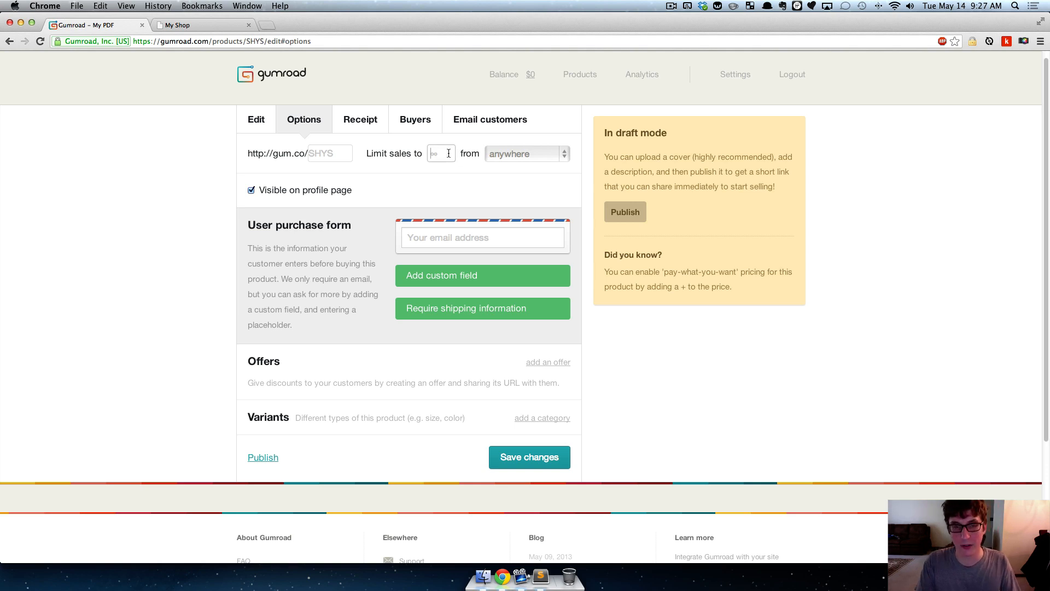
pyautogui.write('10')
pyautogui.click(477, 155)
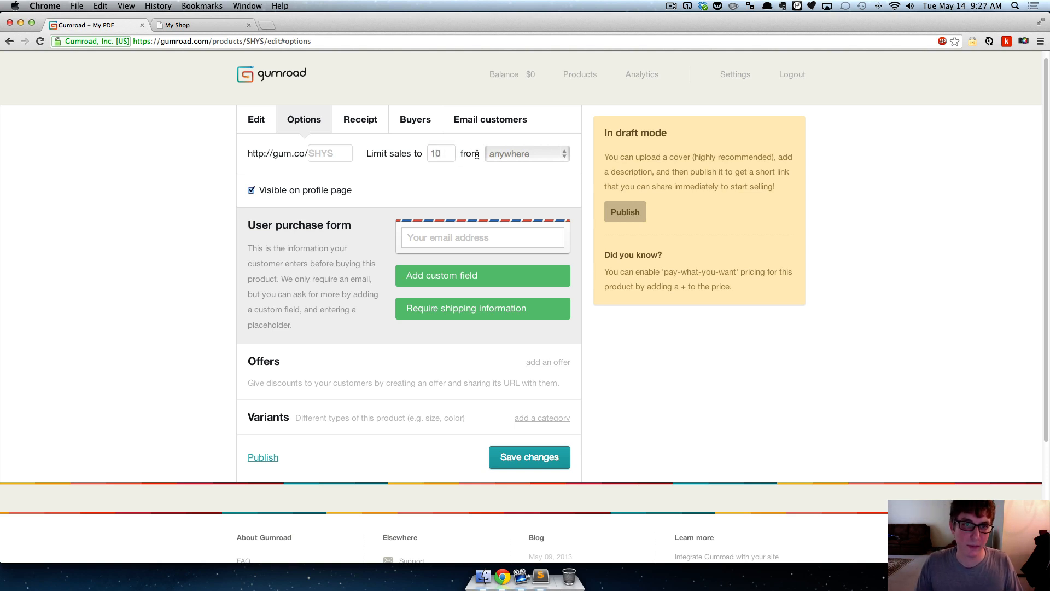
pyautogui.click(517, 152)
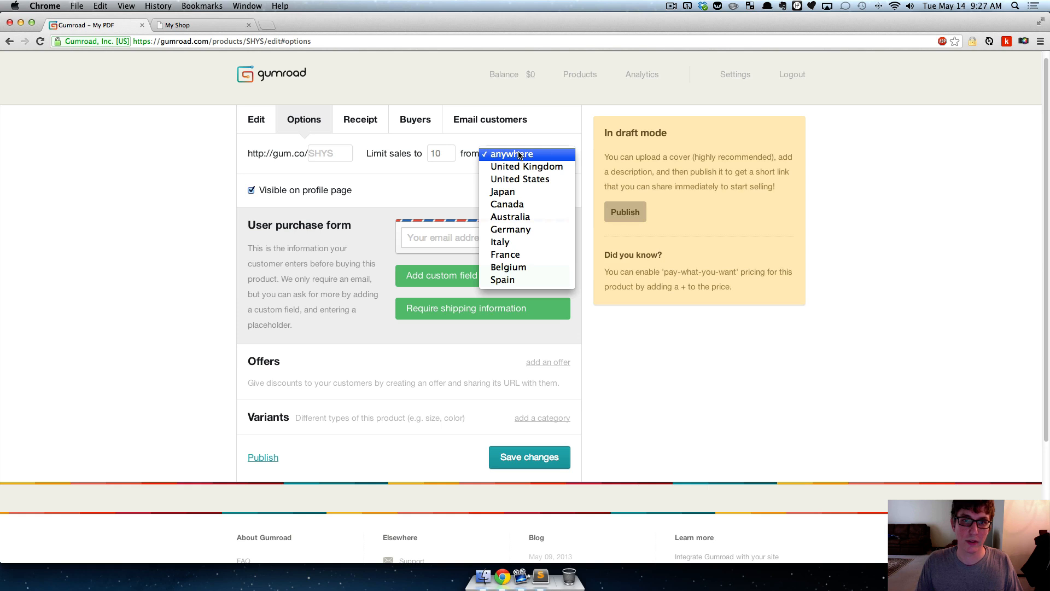
pyautogui.click(529, 178)
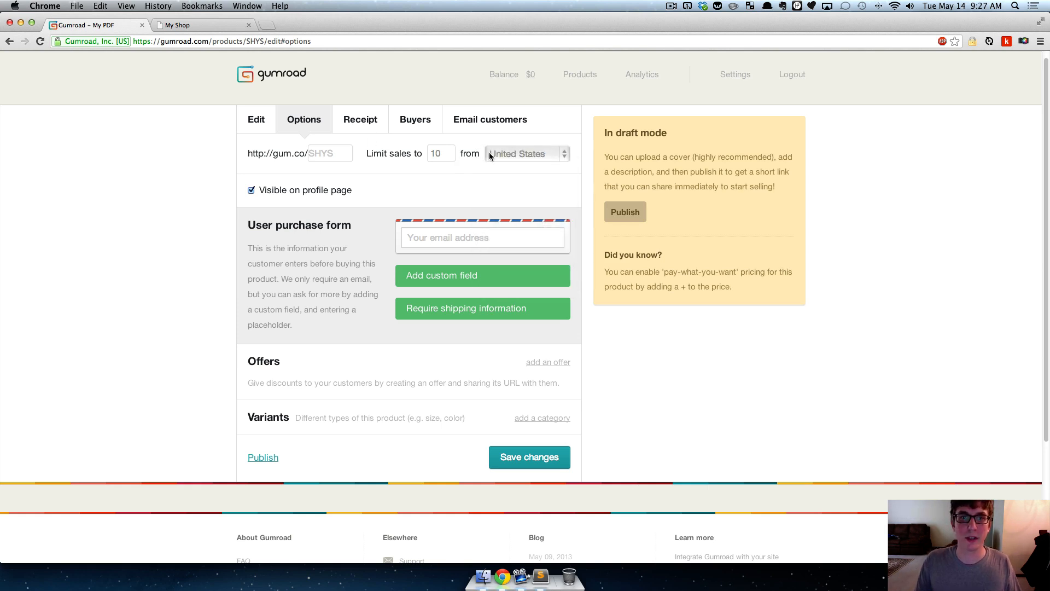
# - Remove the sales limit quantity and set the sales region back to anywhere
pyautogui.click(441, 154)
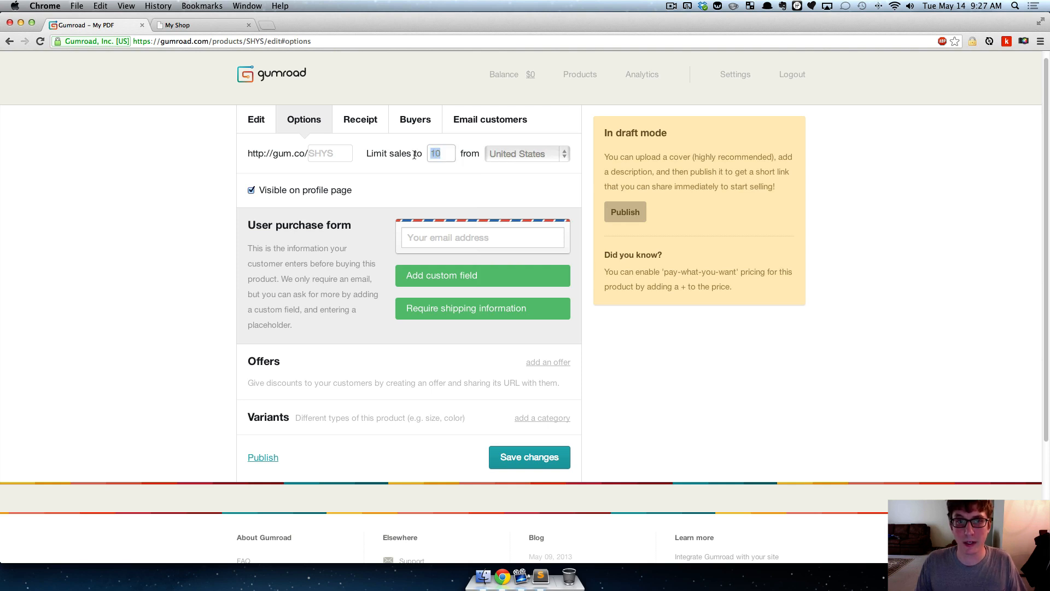
pyautogui.click(509, 154)
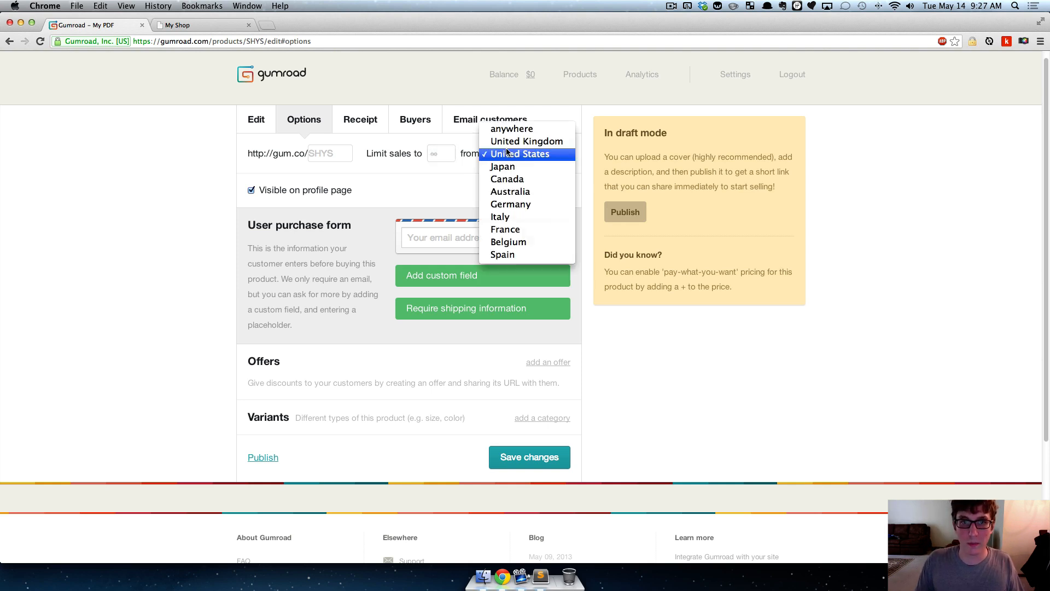
pyautogui.click(517, 129)
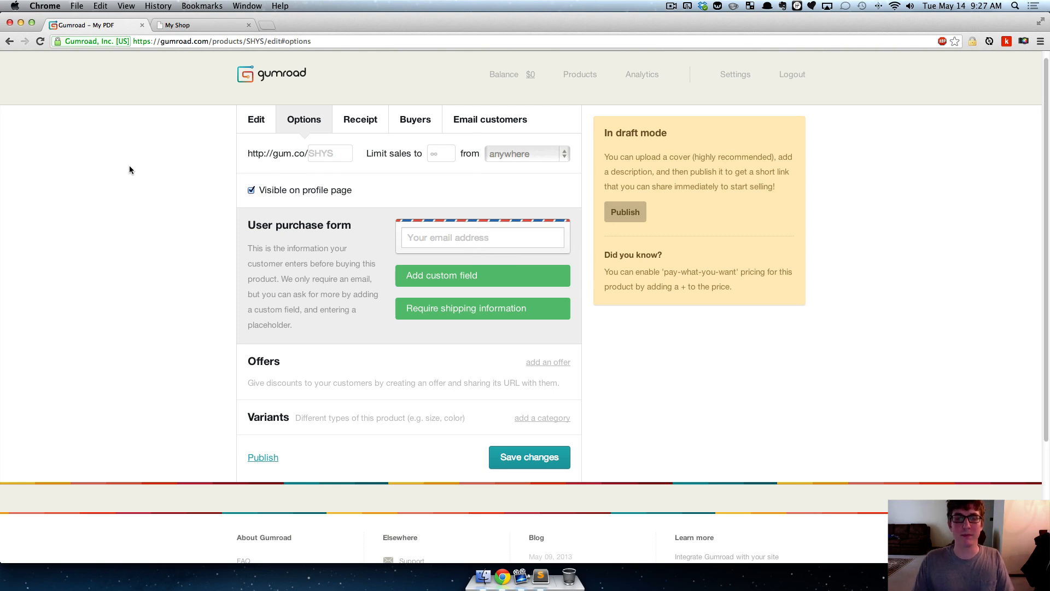
pyautogui.click(444, 153)
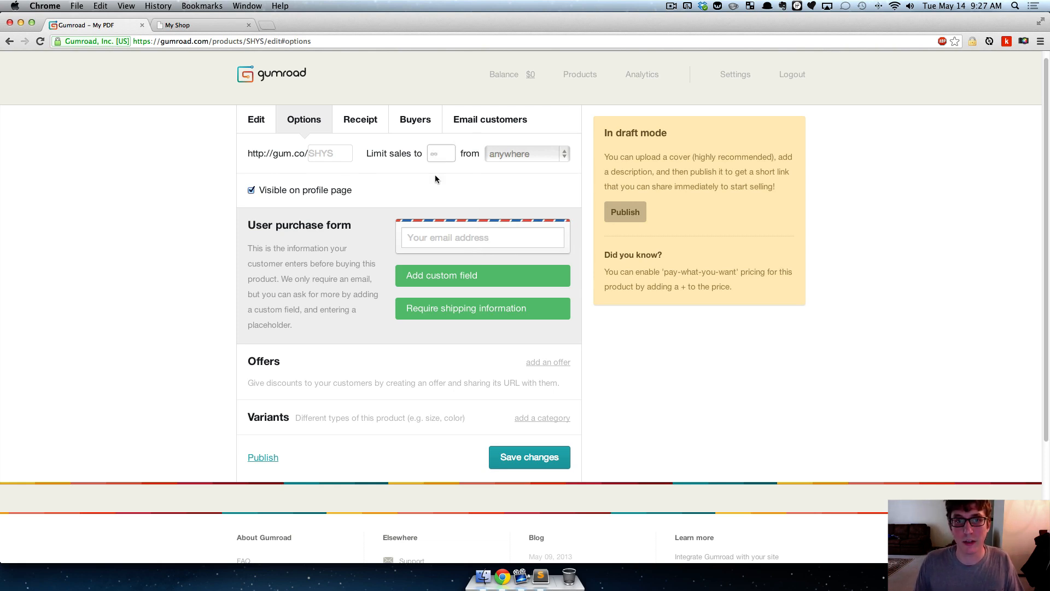
pyautogui.click(435, 175)
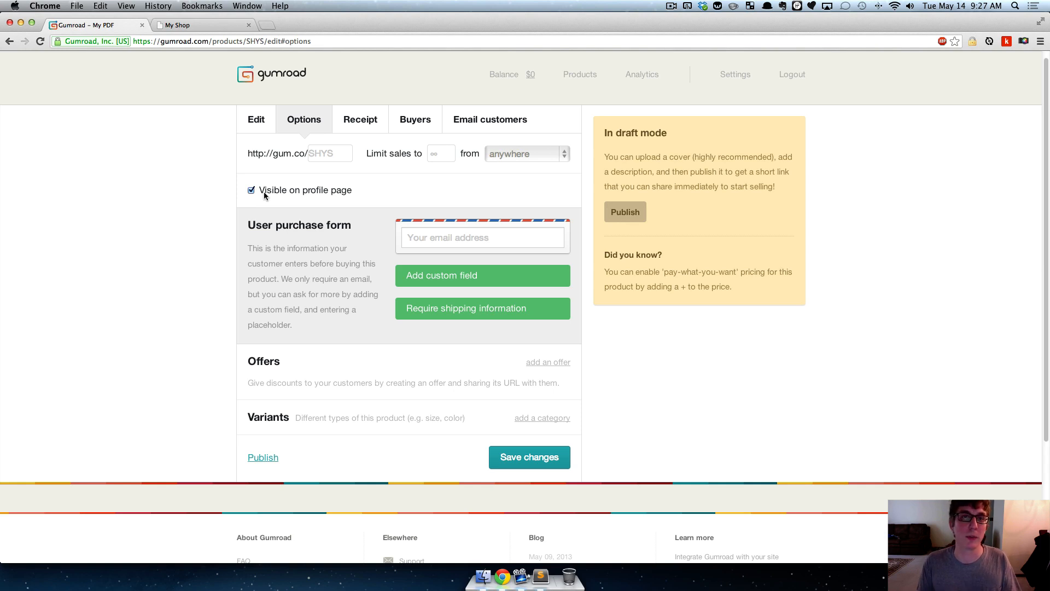
# - View the seller's public gumroad.com profile page in a new browser tab, and return to the My PDF options
pyautogui.press('super+t')
pyautogui.write('g')
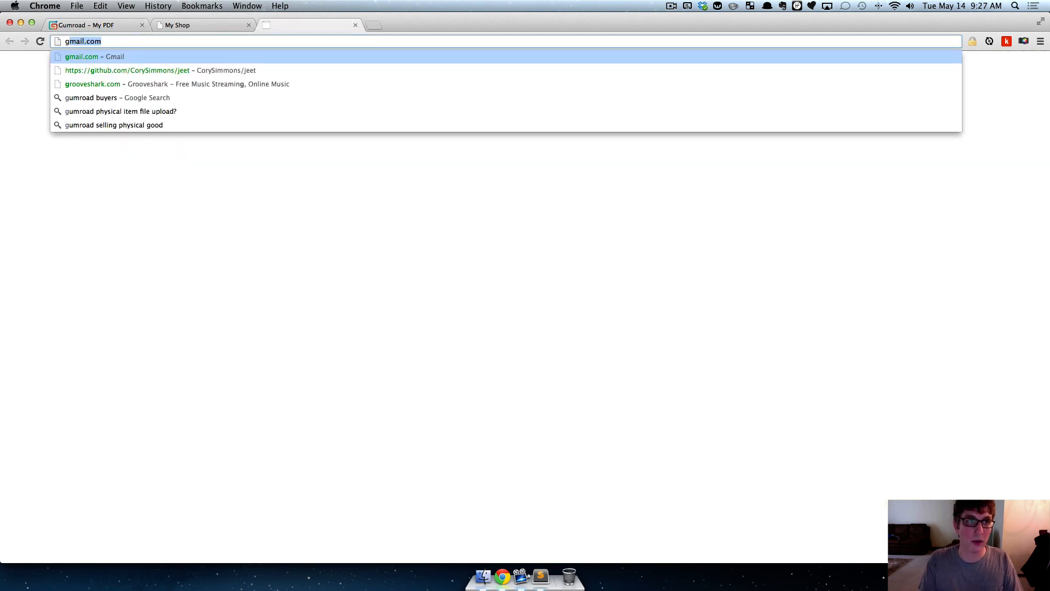
pyautogui.write('umroad.com/')
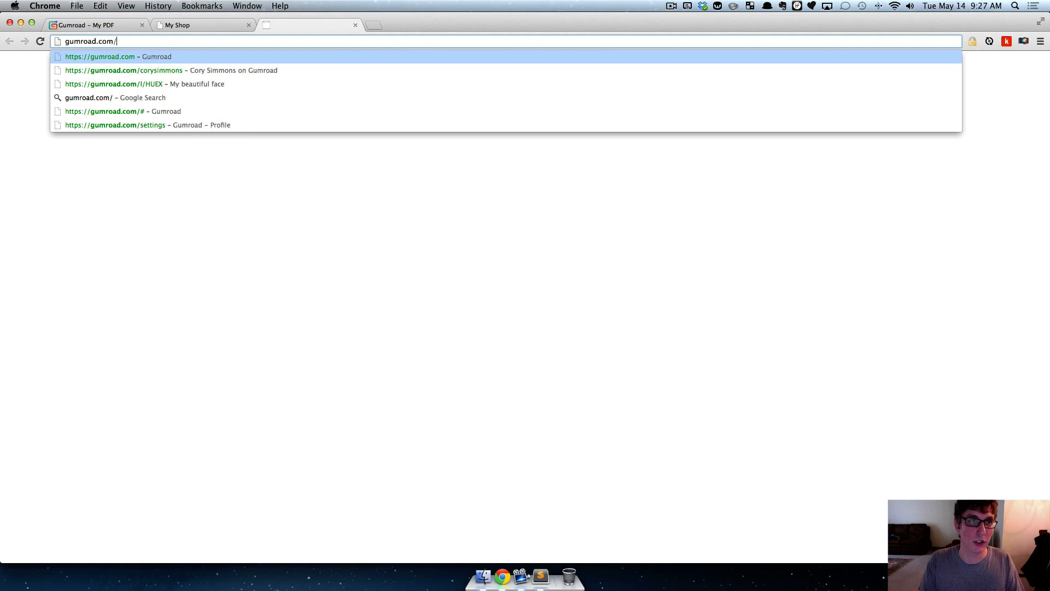
pyautogui.press('Down')
pyautogui.press('Return')
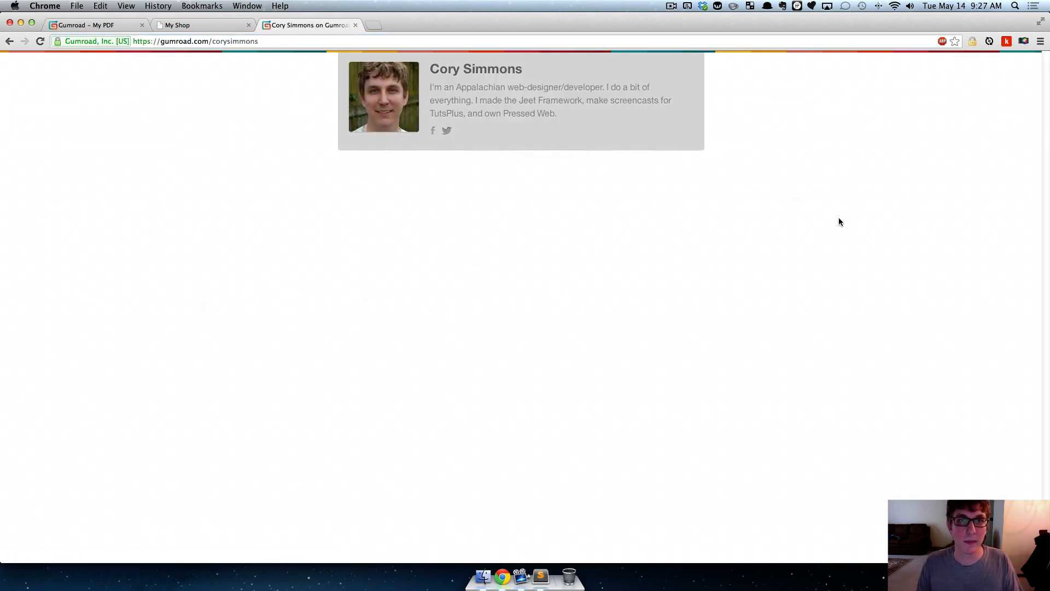
pyautogui.click(173, 25)
pyautogui.click(132, 26)
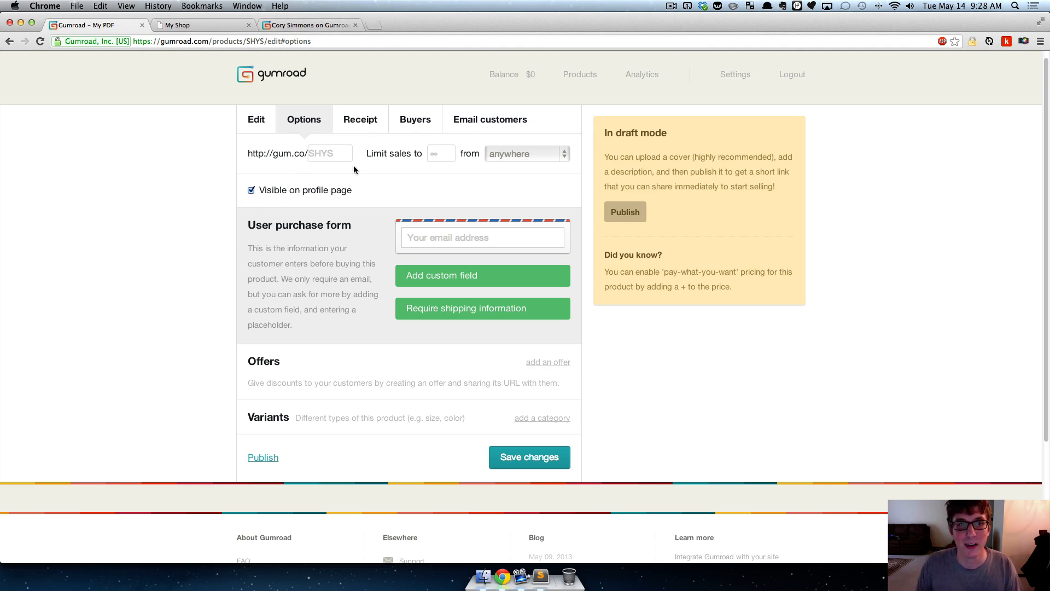
# - Require shipping information in the user purchase form to review its address fields, and remove the requirement again
pyautogui.tripleClick(250, 227)
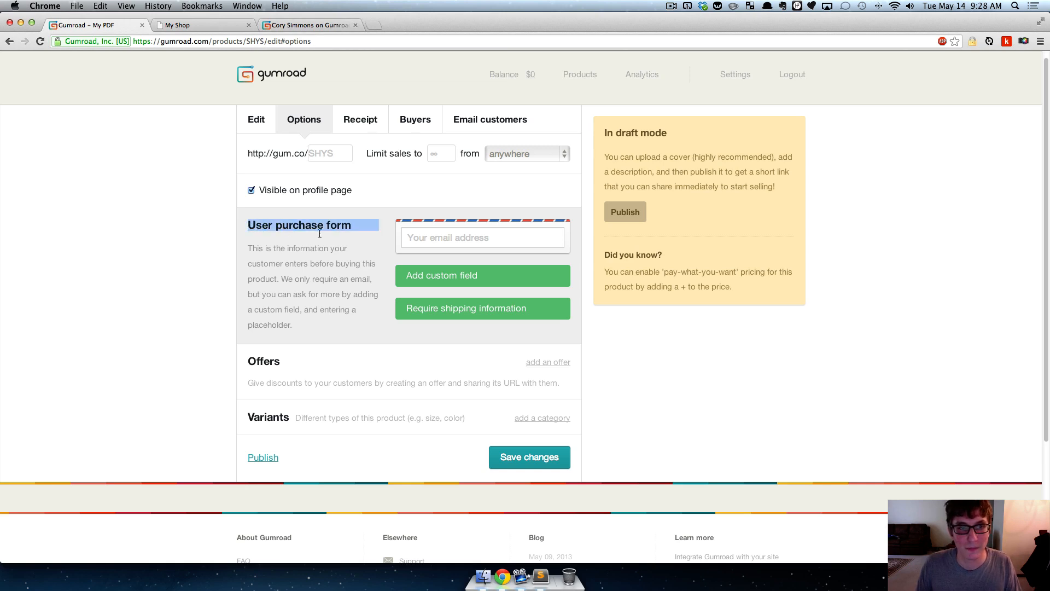
pyautogui.click(331, 231)
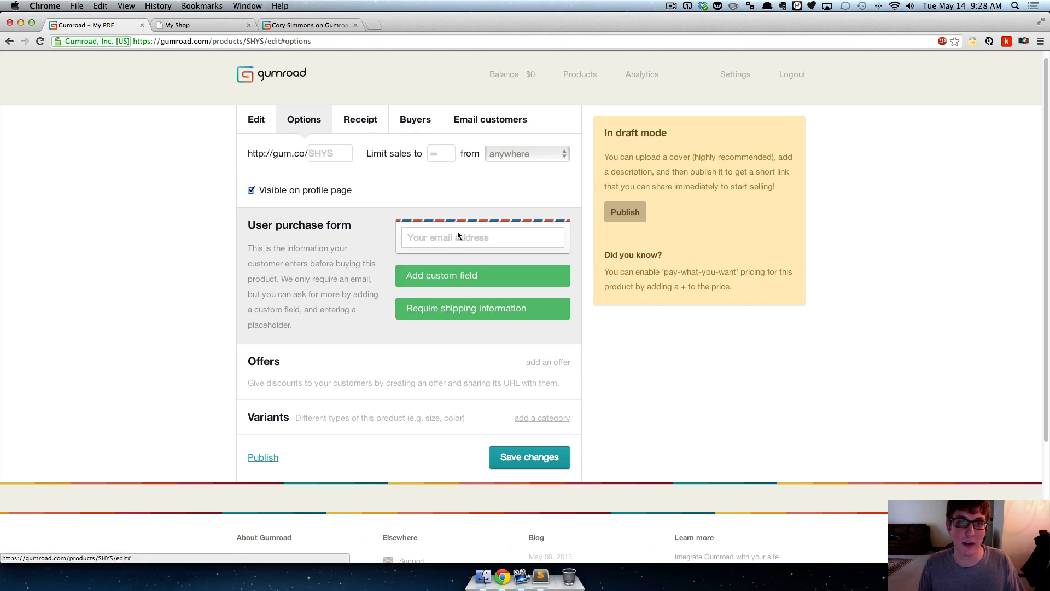
pyautogui.click(458, 310)
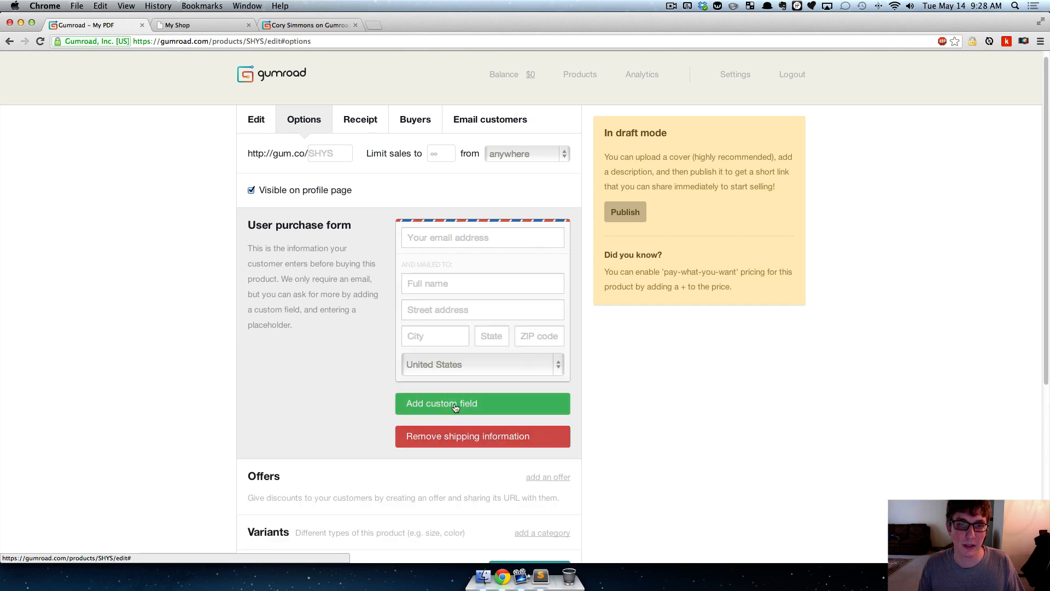
pyautogui.click(445, 436)
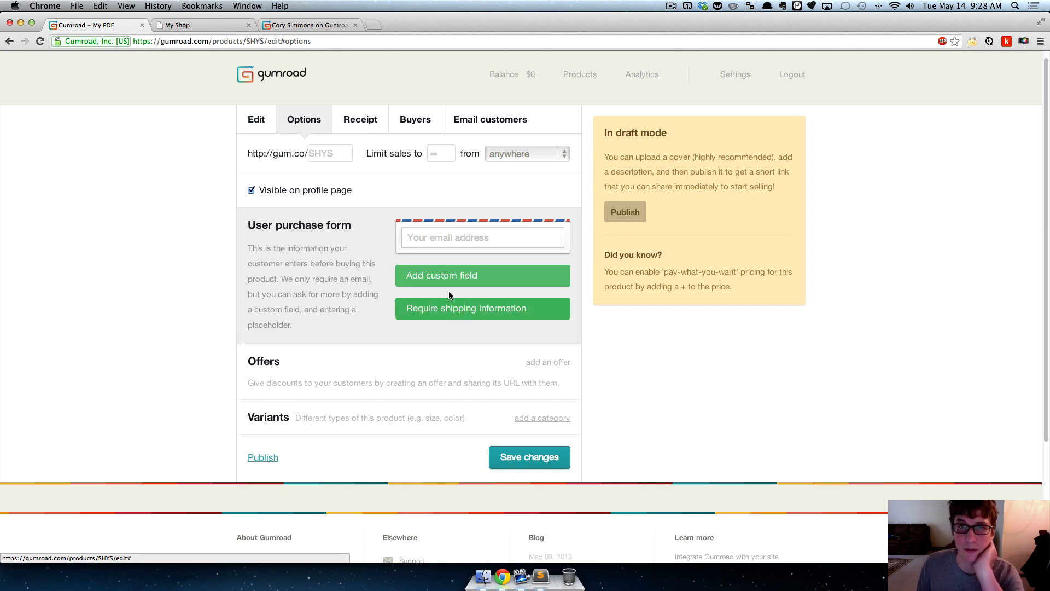
# - Show the shipping address fields in the user purchase form once more, and take them off again
pyautogui.click(443, 310)
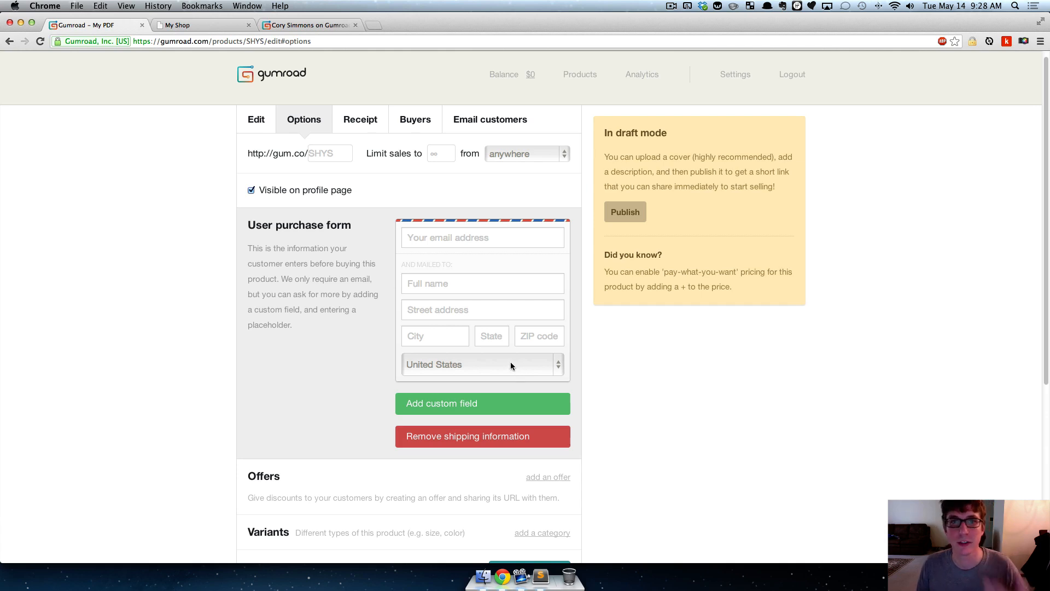
pyautogui.click(494, 436)
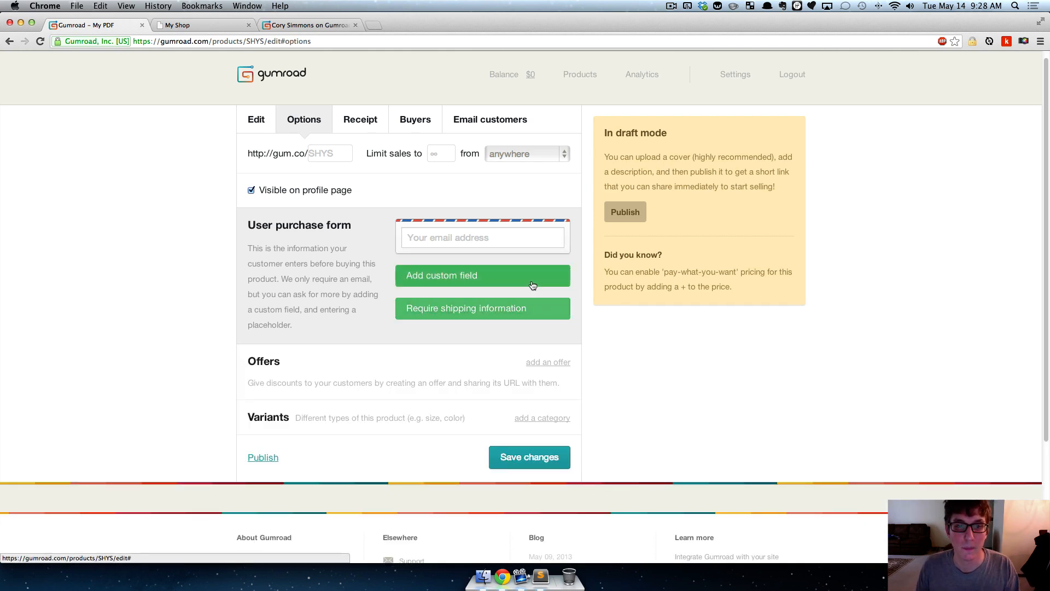
# - Add custom fields "First Name" and "Do you have a dog?" to the user purchase form, and remove both again
pyautogui.click(484, 283)
pyautogui.click(469, 306)
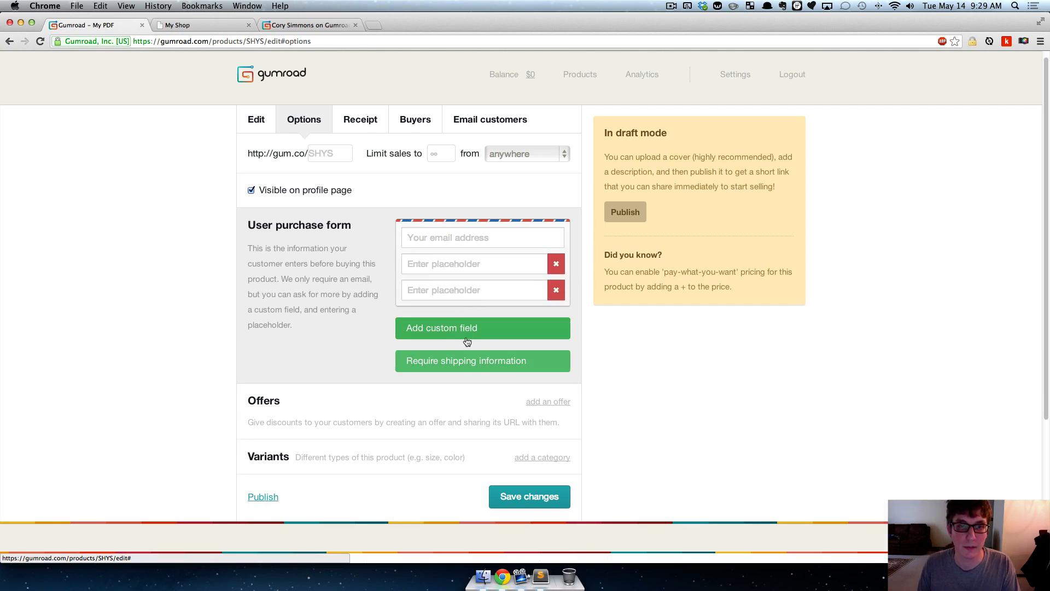
pyautogui.click(475, 268)
pyautogui.write('First Name')
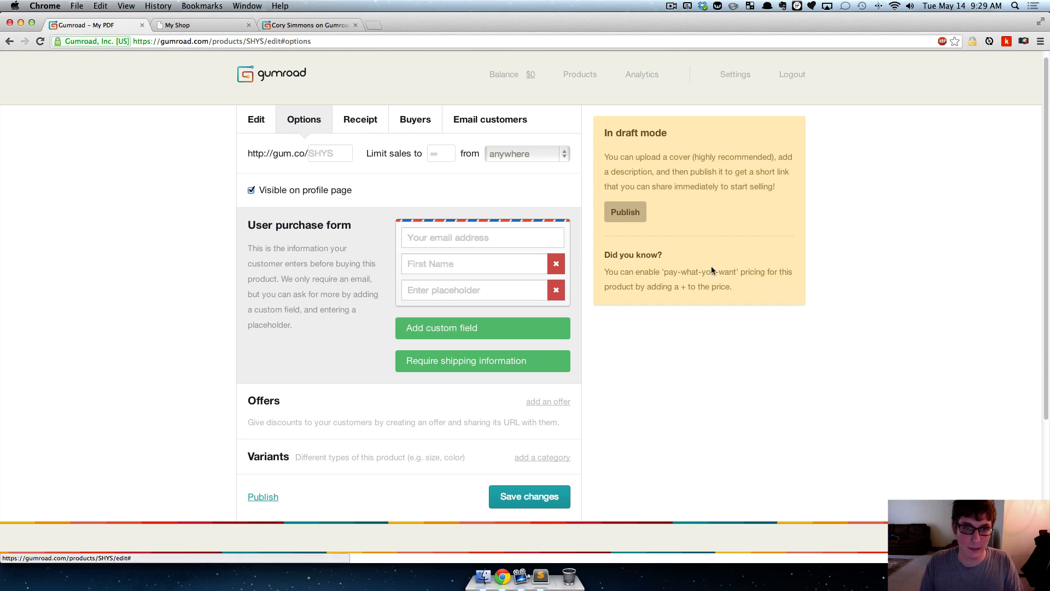
pyautogui.click(525, 288)
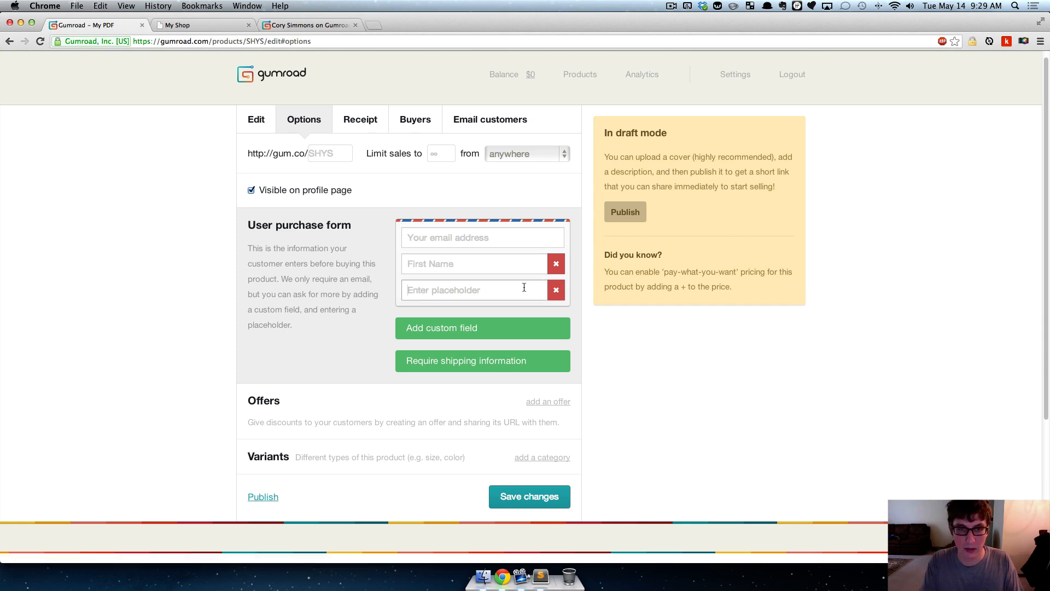
pyautogui.write('Do you have a dog?')
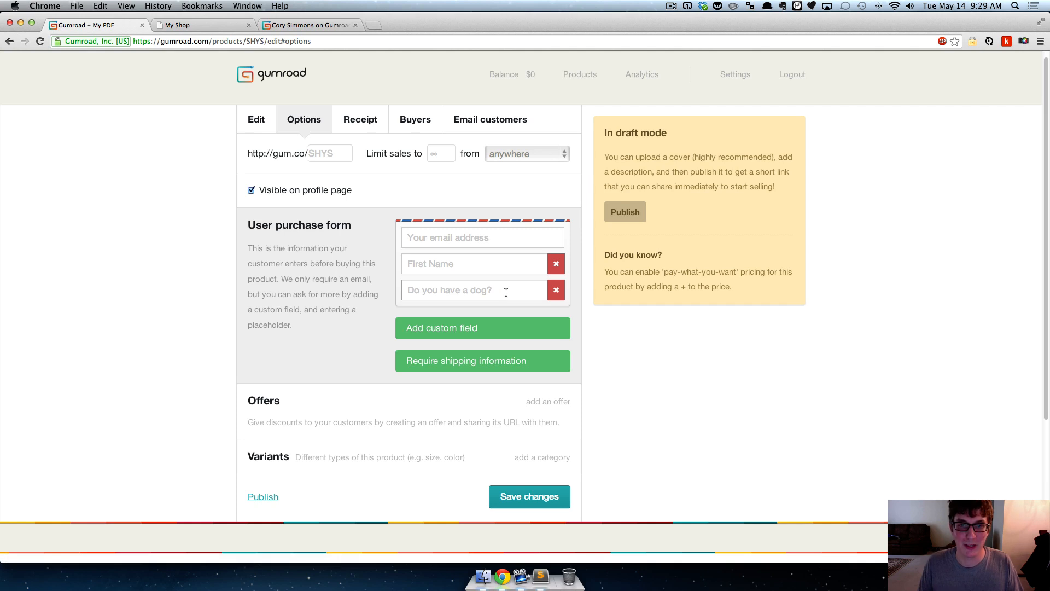
pyautogui.click(556, 291)
pyautogui.click(555, 264)
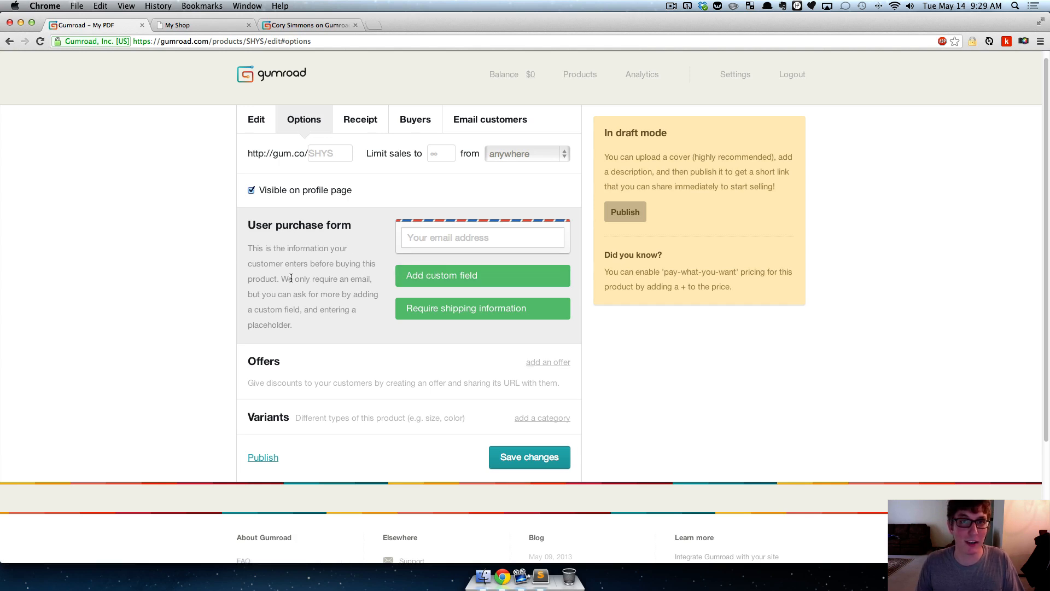
# - Add an offer with the codename 10off and an amount off of $10
pyautogui.scroll(-2, 188, 239)
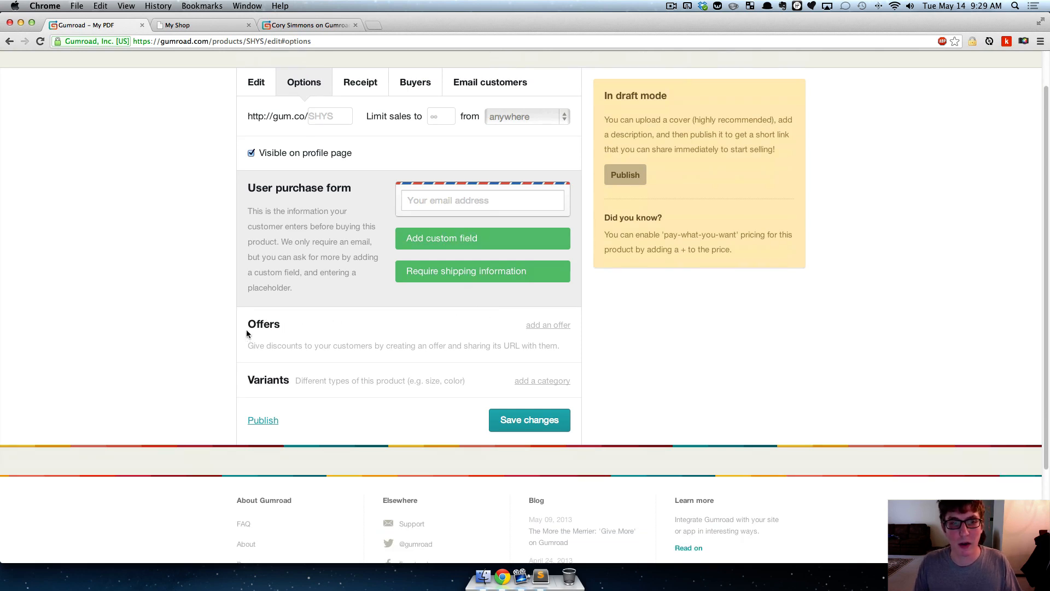
pyautogui.click(539, 325)
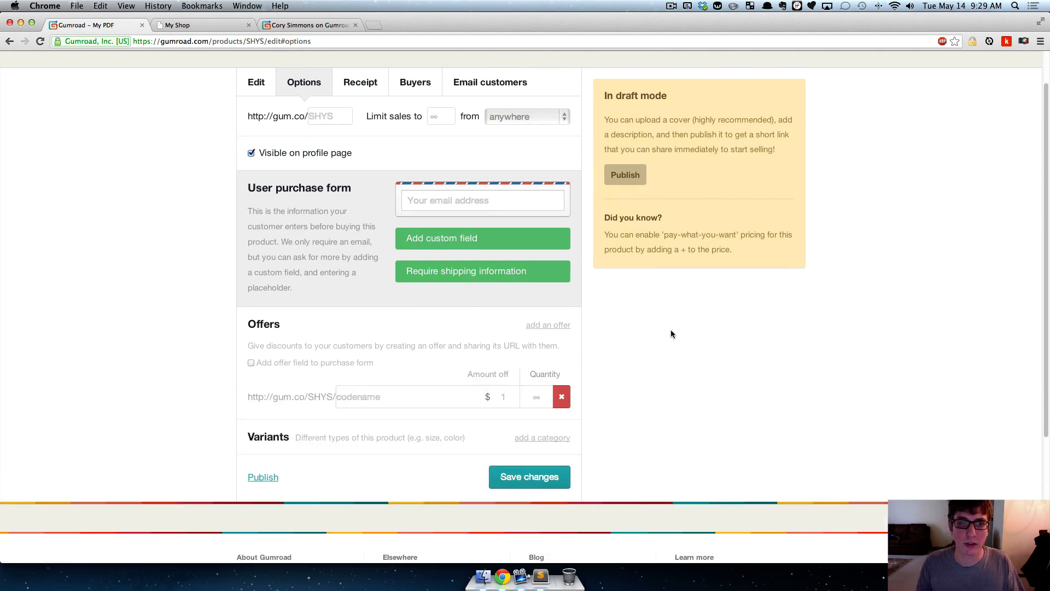
pyautogui.scroll(-1, 668, 328)
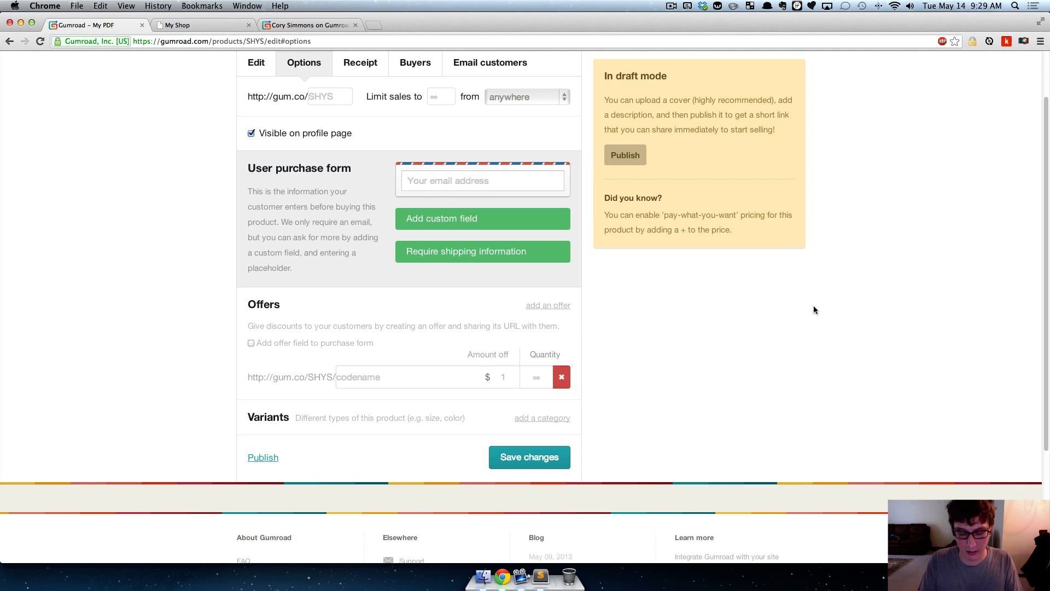
pyautogui.write('10off')
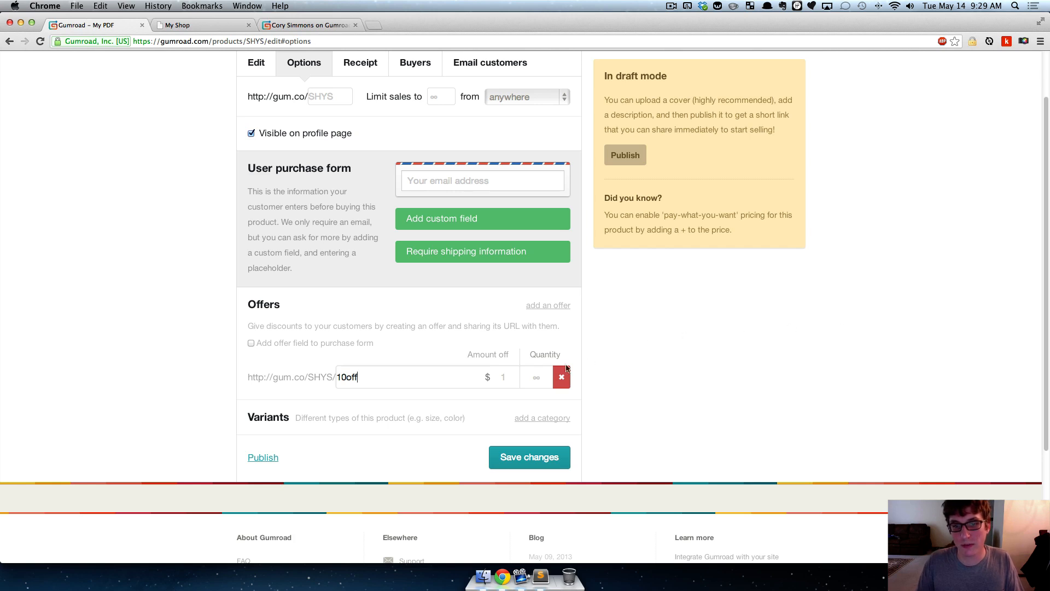
pyautogui.press('Tab')
pyautogui.write('10')
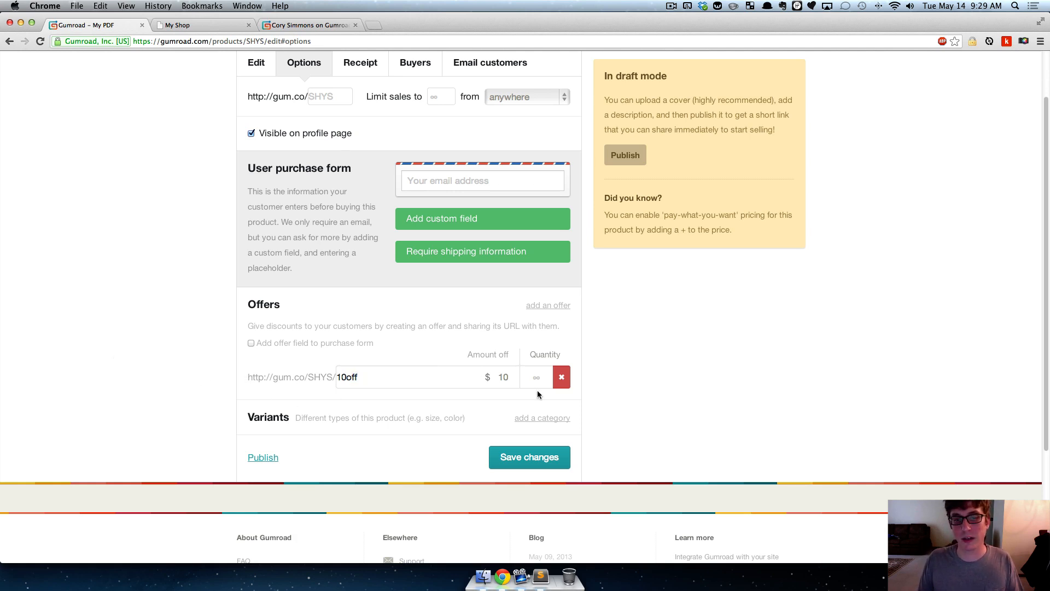
# - Turn the offer field in the purchase form on and off again, and delete the 10off offer
pyautogui.click(280, 343)
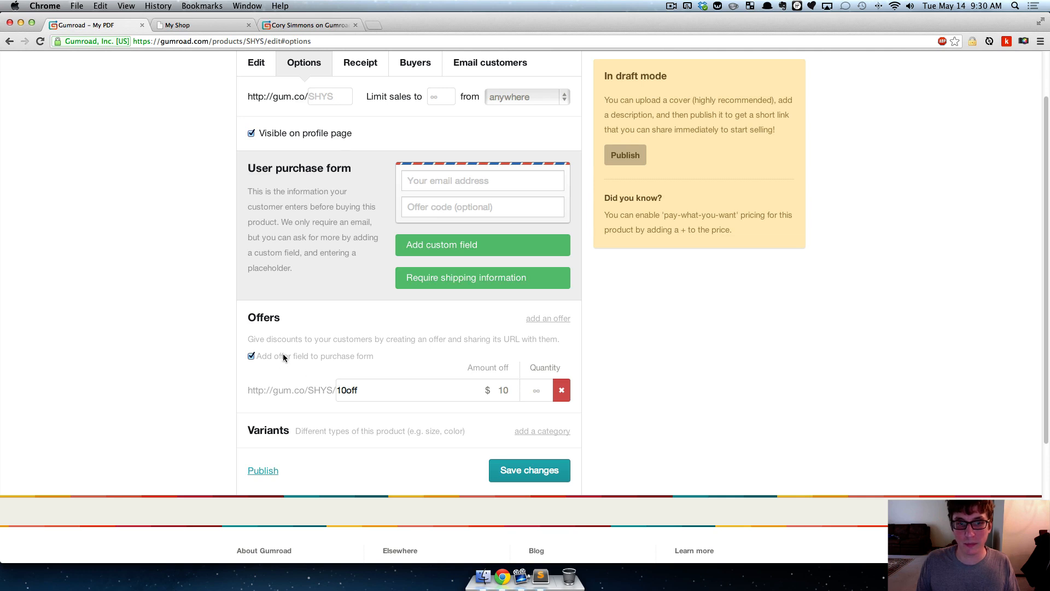
pyautogui.click(251, 356)
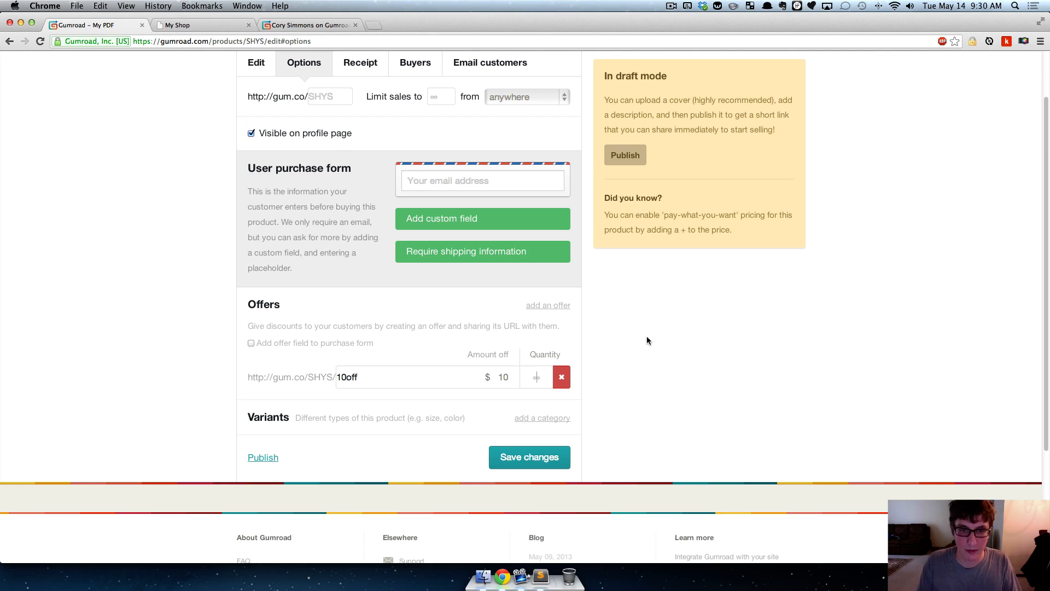
pyautogui.click(561, 377)
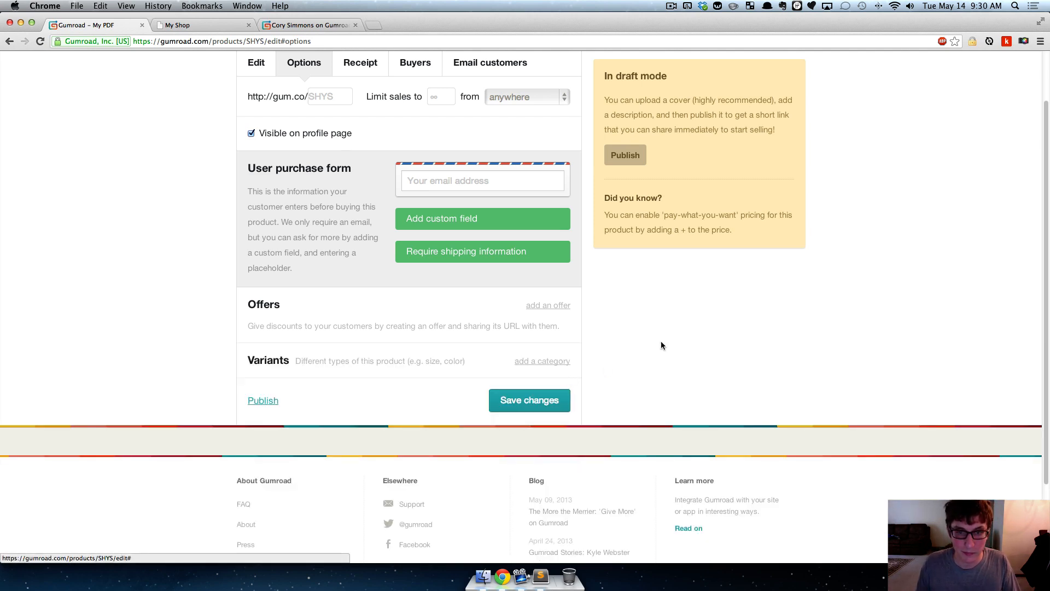
# - Add several blank offers to the product, and delete all of them again
pyautogui.click(559, 306)
pyautogui.click(559, 306)
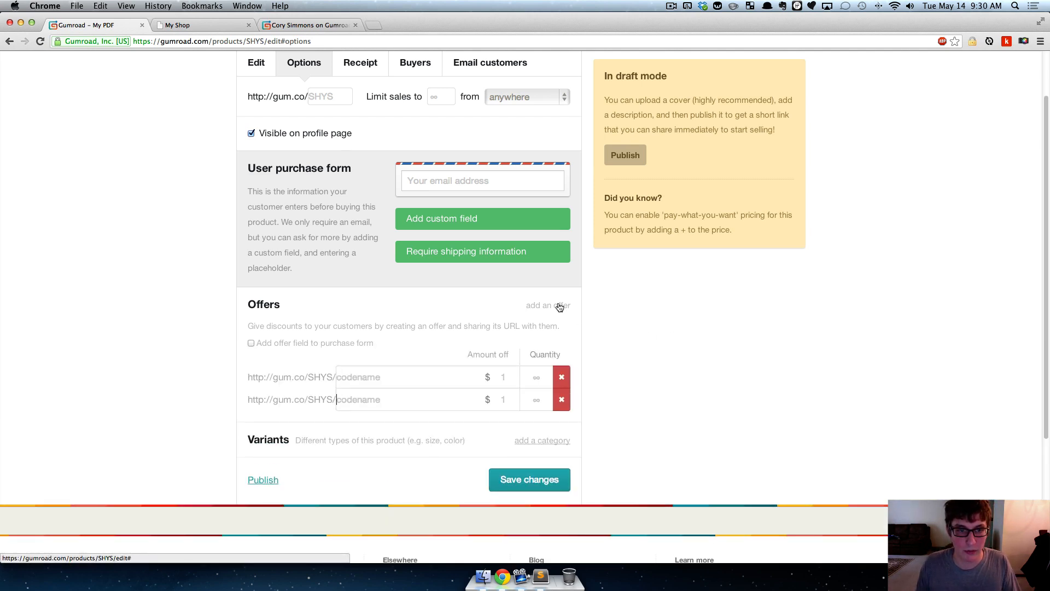
pyautogui.click(559, 306)
pyautogui.click(559, 305)
pyautogui.click(561, 377)
pyautogui.click(564, 375)
pyautogui.click(566, 373)
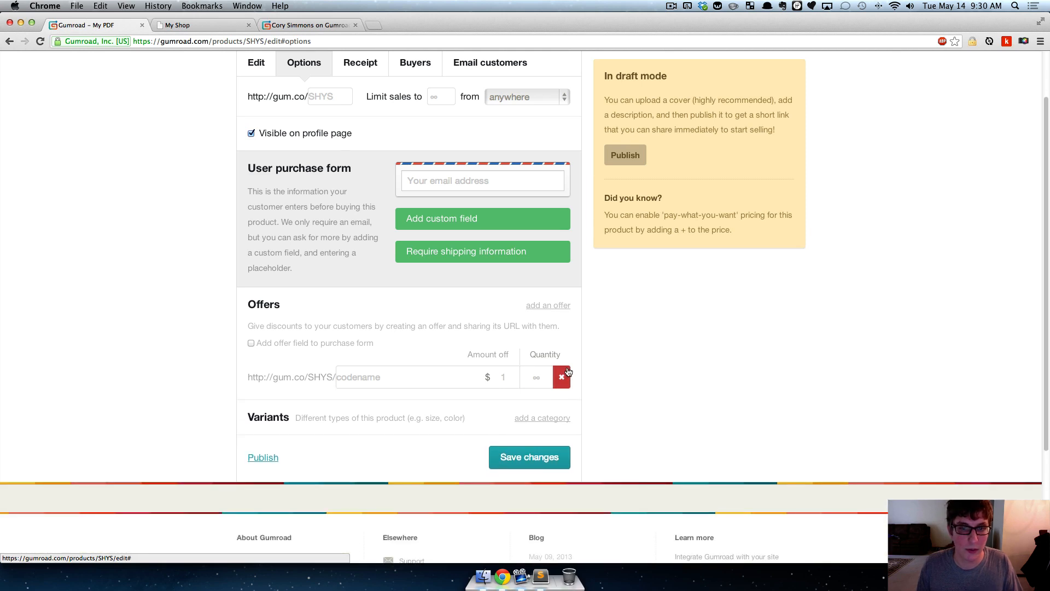
pyautogui.click(568, 373)
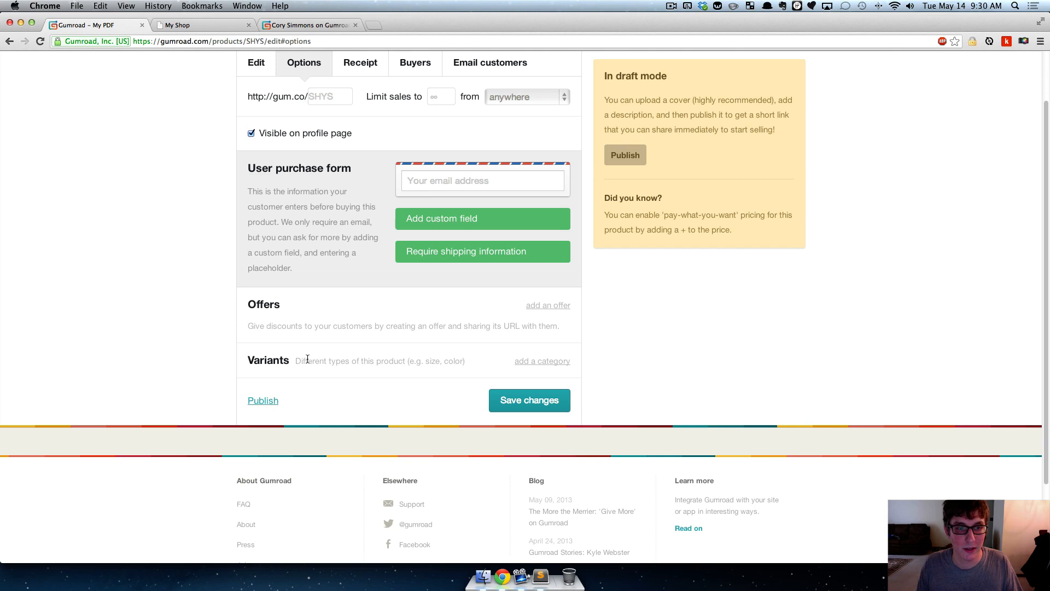
# - Add a Size variant category with options Large, Medium and Small, charging an additional $2 for Large
pyautogui.click(529, 362)
pyautogui.scroll(-3, 662, 320)
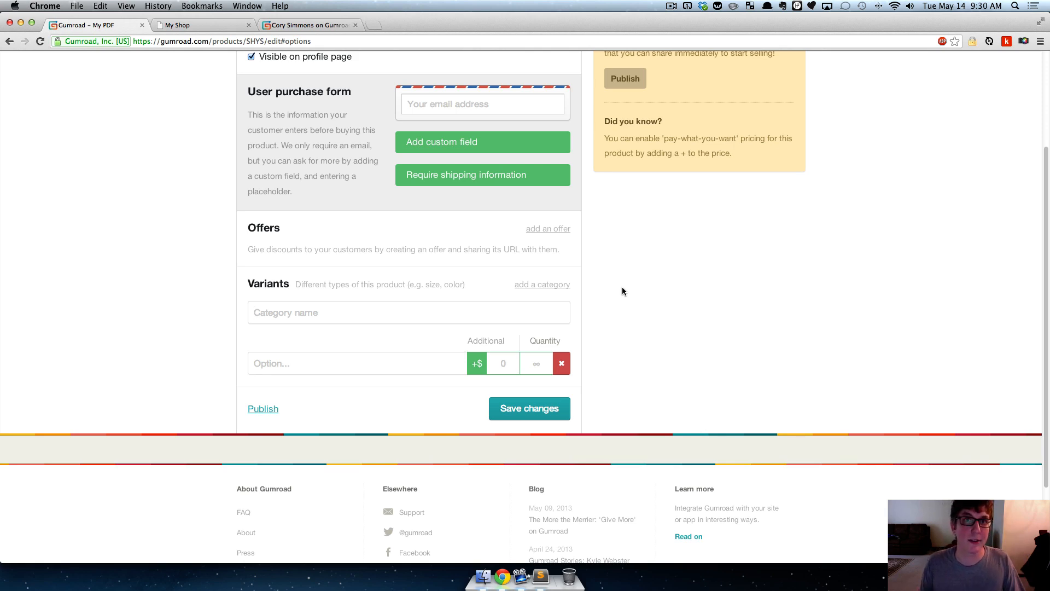
pyautogui.write('Size')
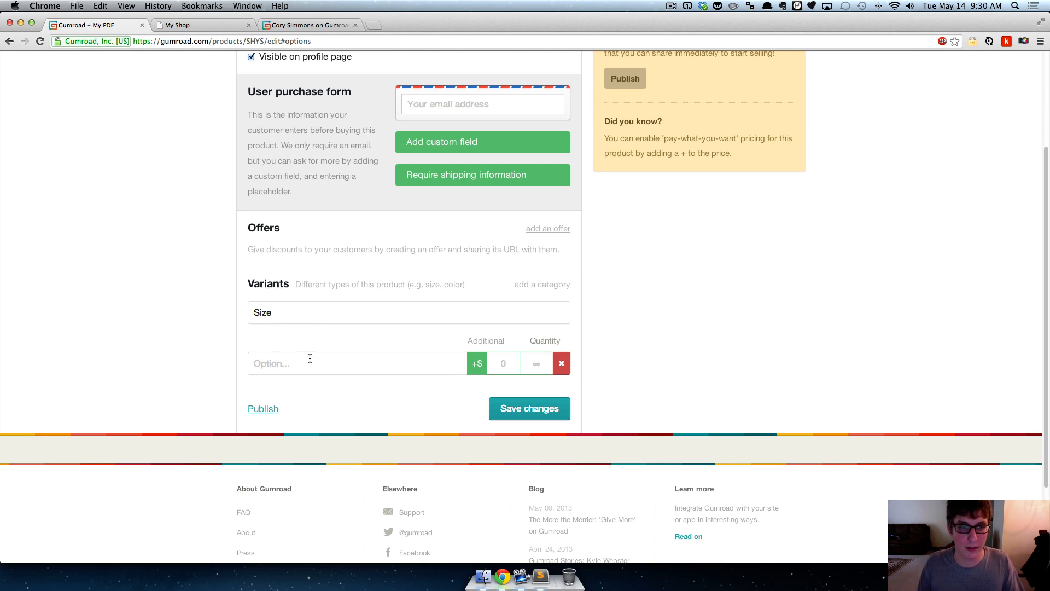
pyautogui.write('Large')
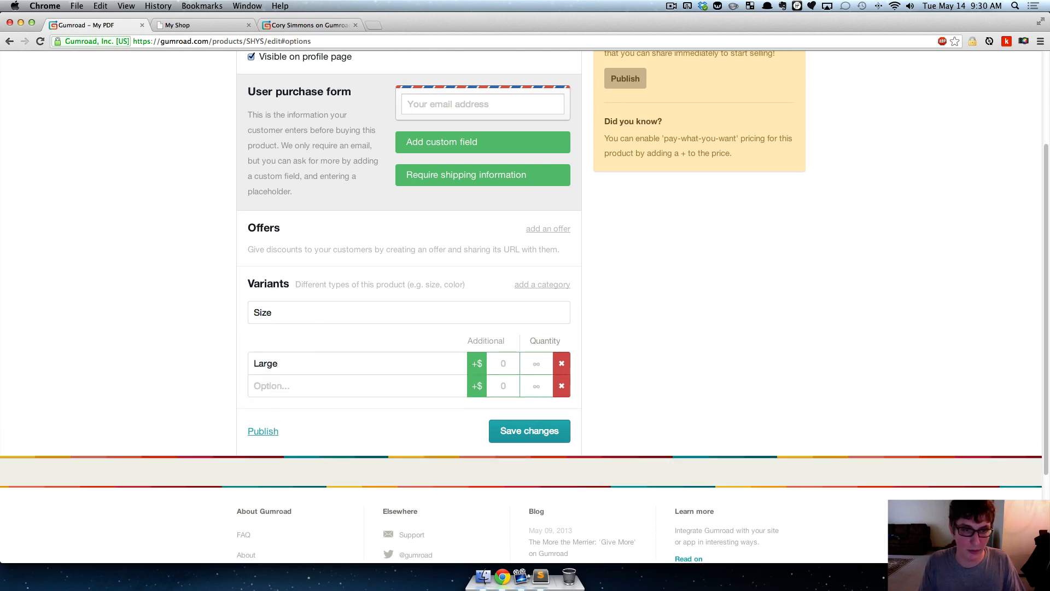
pyautogui.click(396, 385)
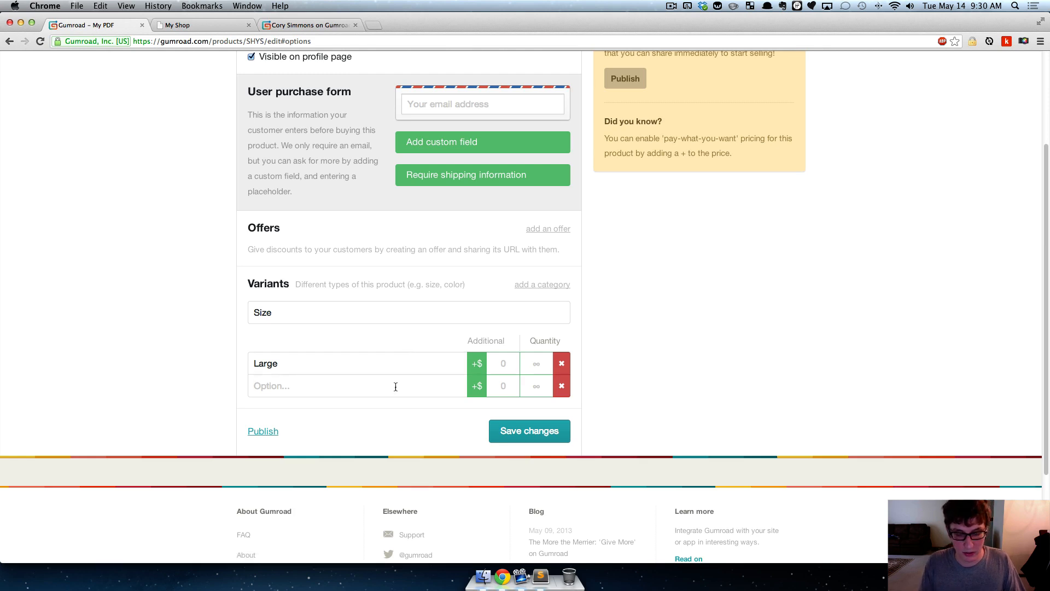
pyautogui.write('Medium')
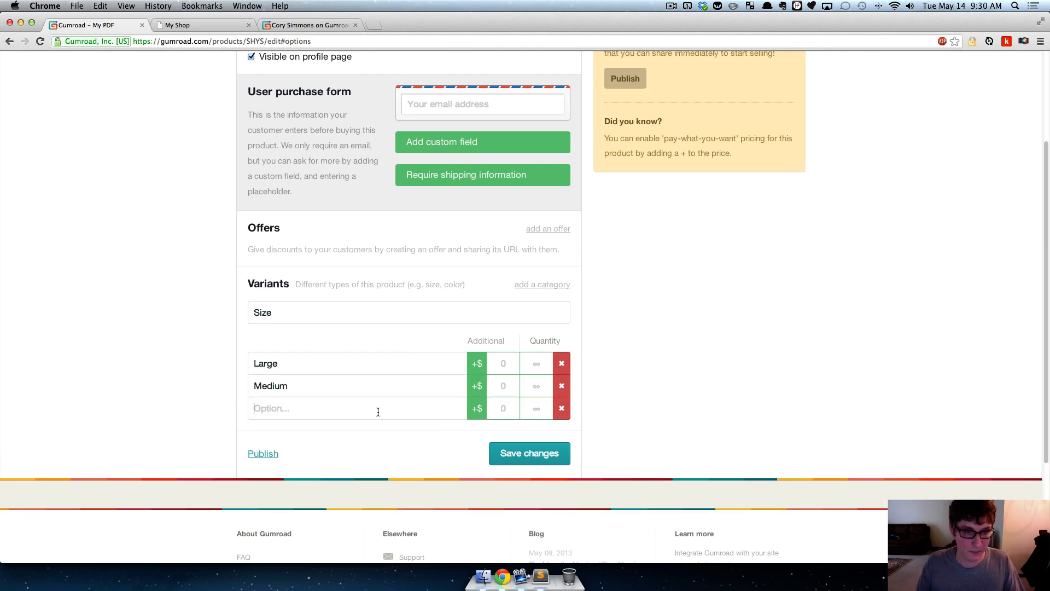
pyautogui.write('Small')
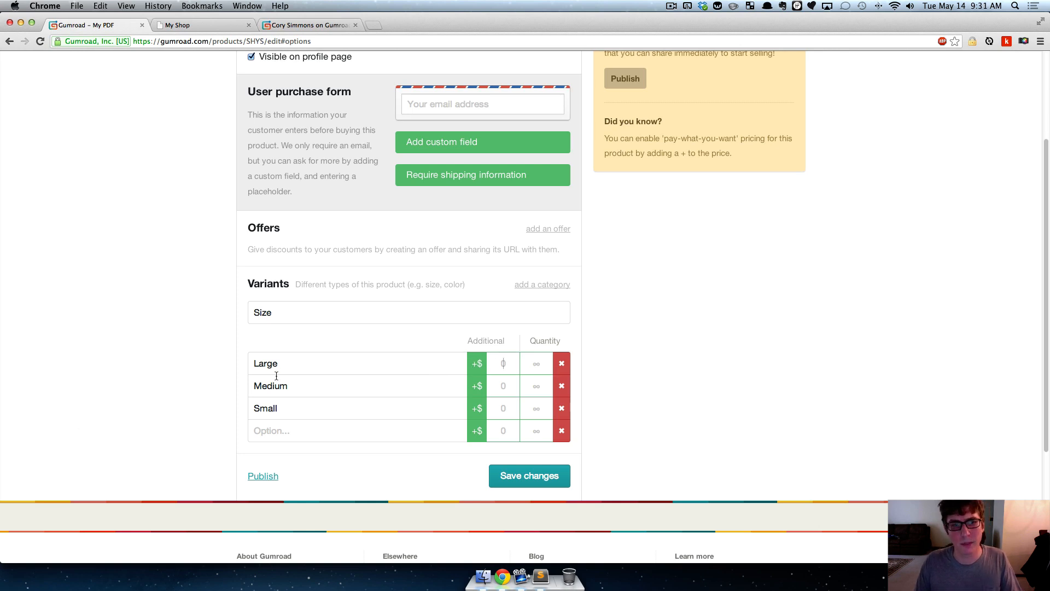
pyautogui.write('2')
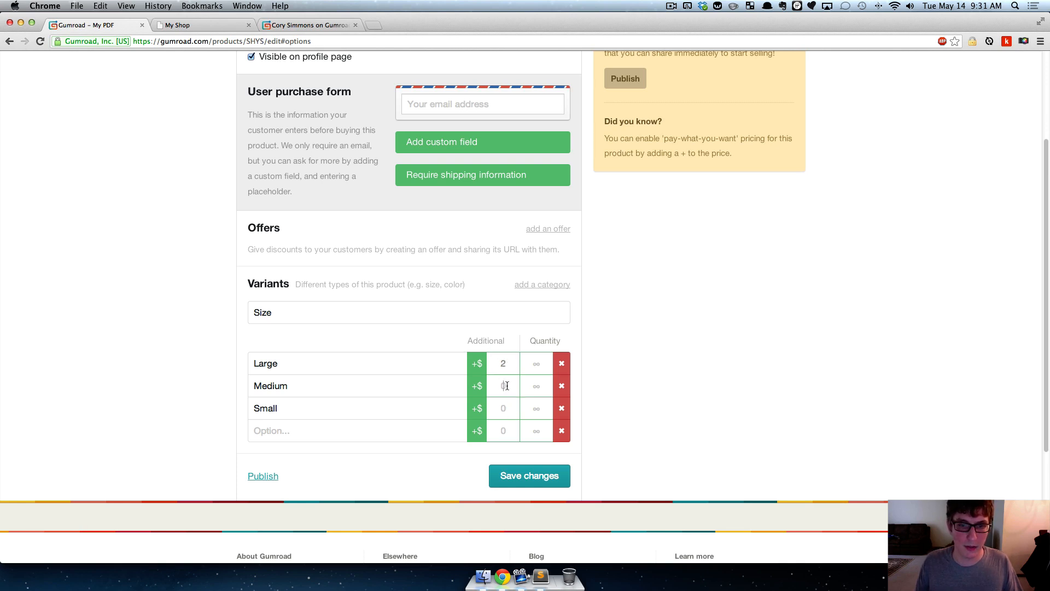
# - Add a second variant category named Color with the options Red, Blue and Black
pyautogui.click(533, 286)
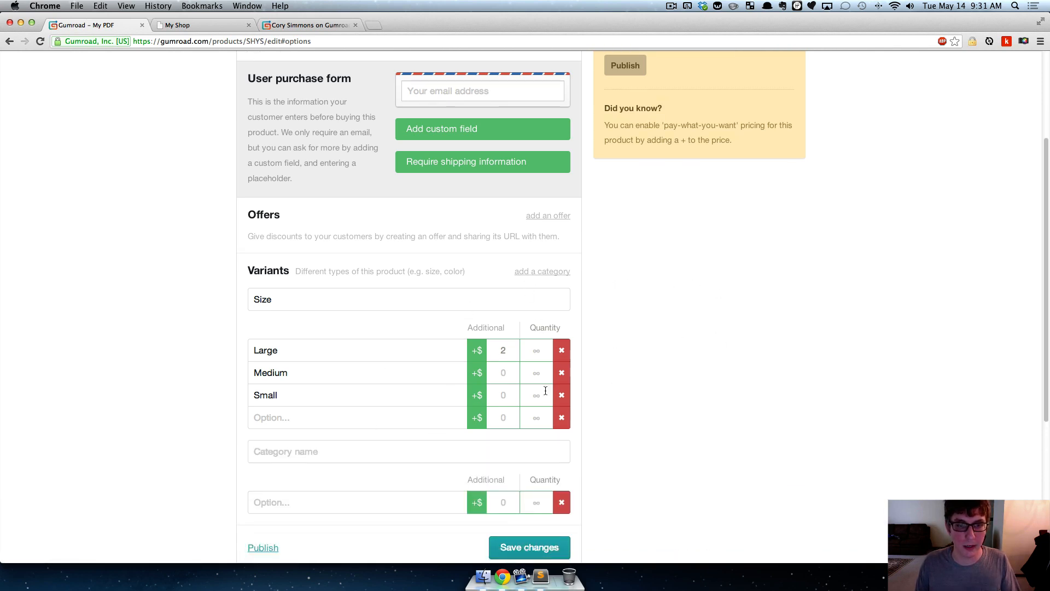
pyautogui.write('Color')
pyautogui.press('Tab')
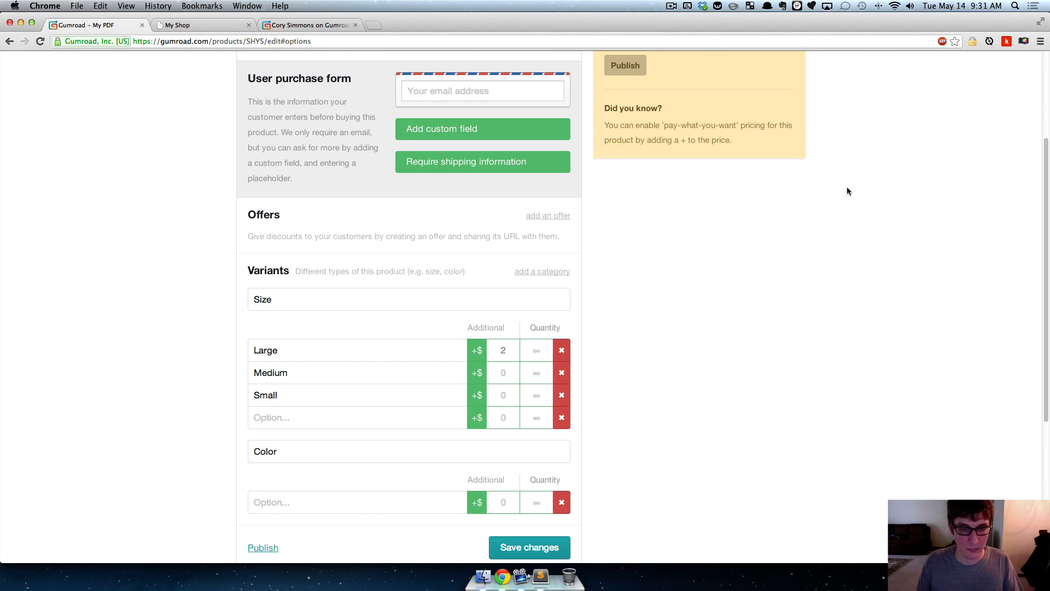
pyautogui.scroll(-2, 847, 191)
pyautogui.write('Red')
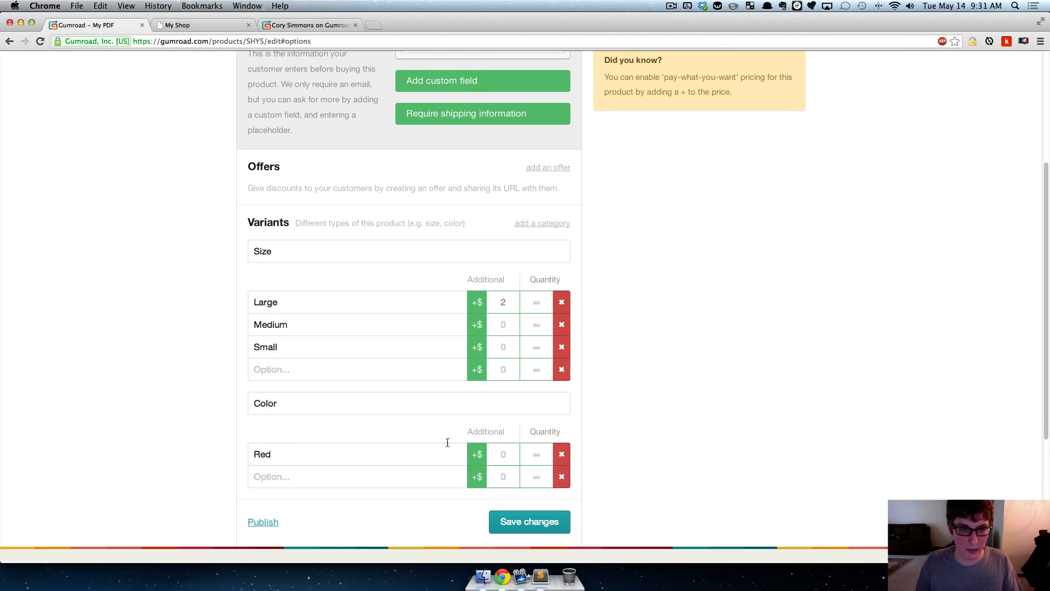
pyautogui.click(375, 476)
pyautogui.write('Blue')
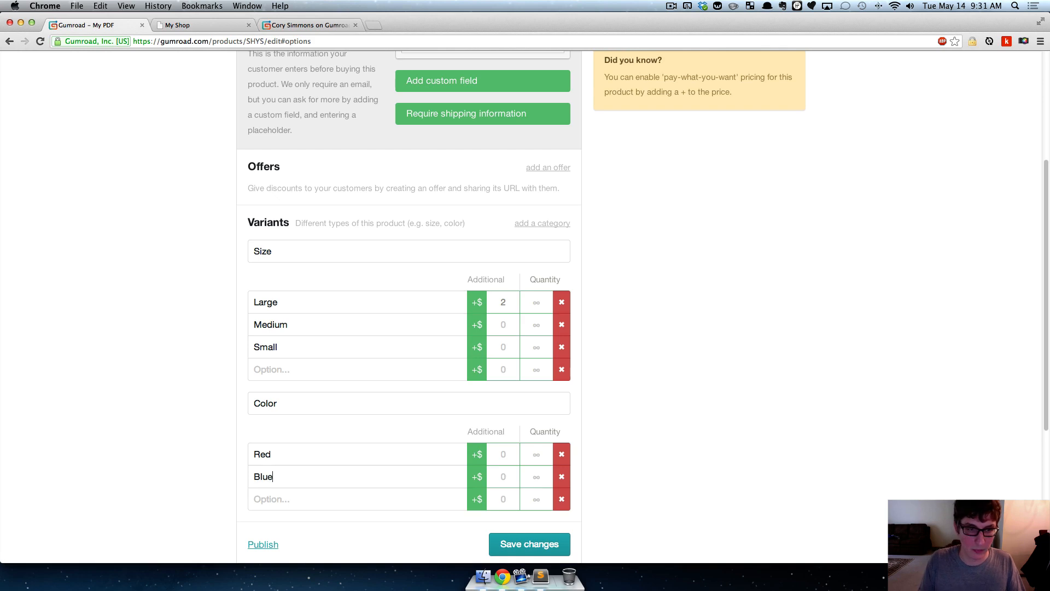
pyautogui.click(338, 498)
pyautogui.write('Black')
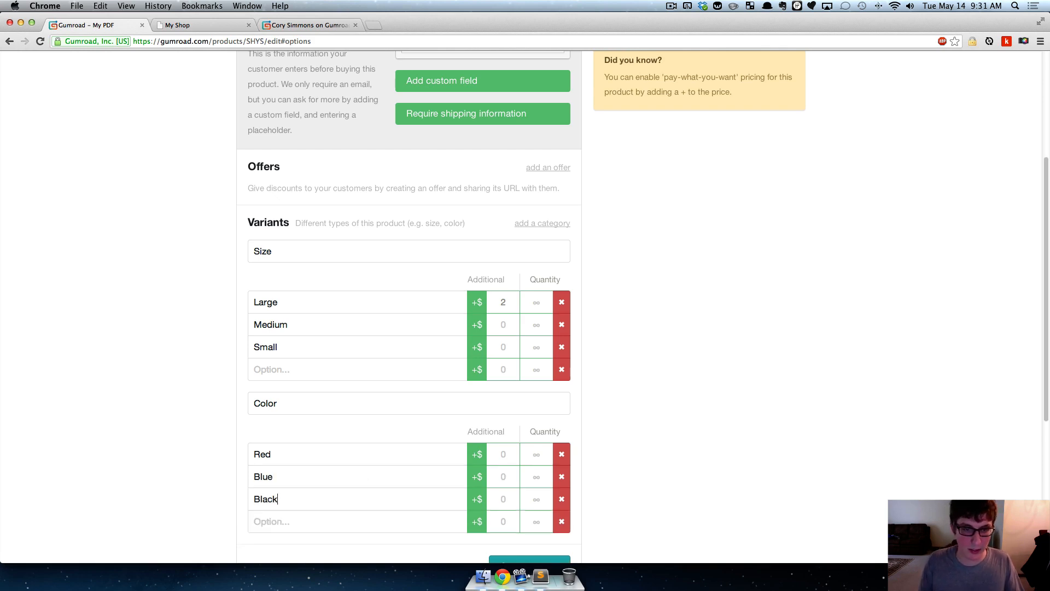
# - Limit the quantity of the Large size option to 3 and of the Blue color option to 10
pyautogui.scroll(-2, 580, 328)
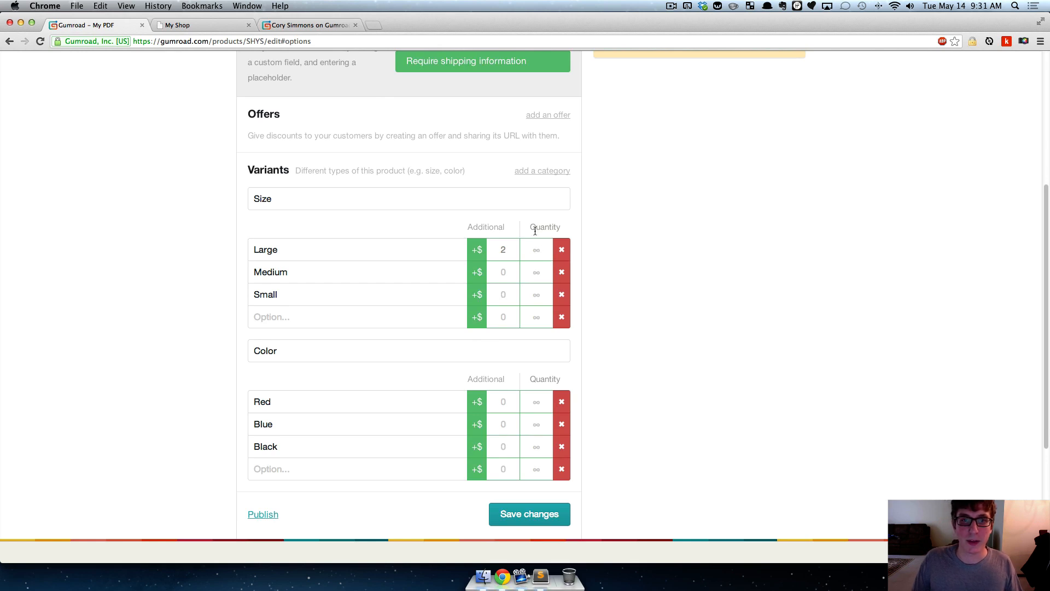
pyautogui.write('3')
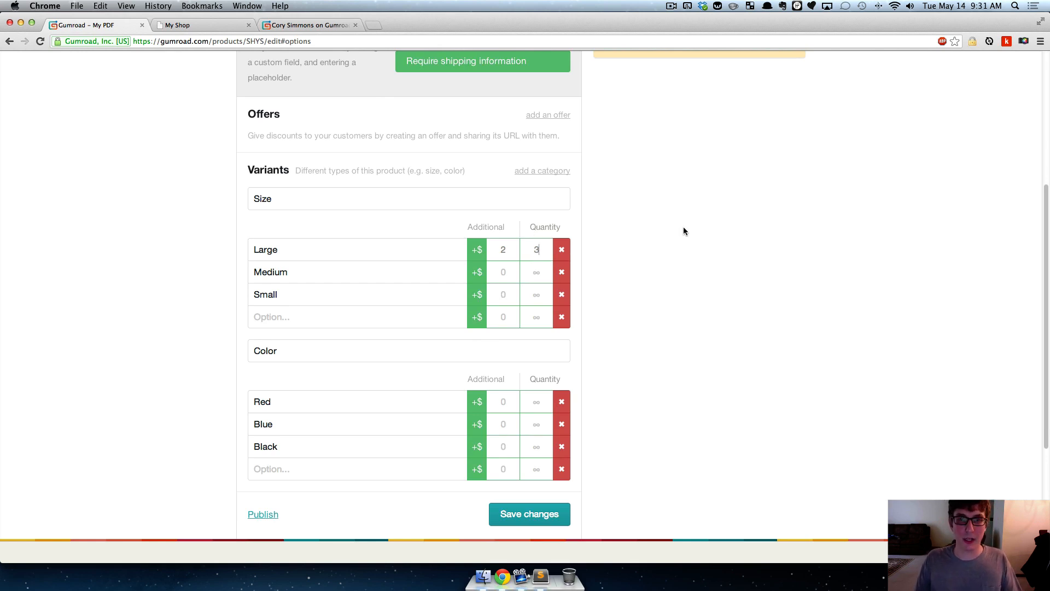
pyautogui.click(544, 422)
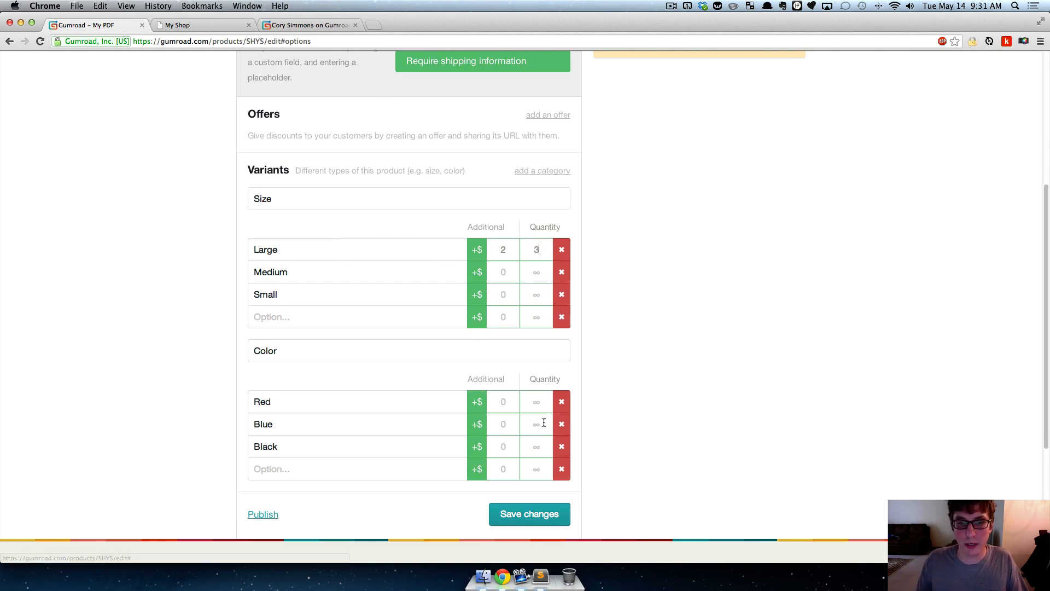
pyautogui.write('10')
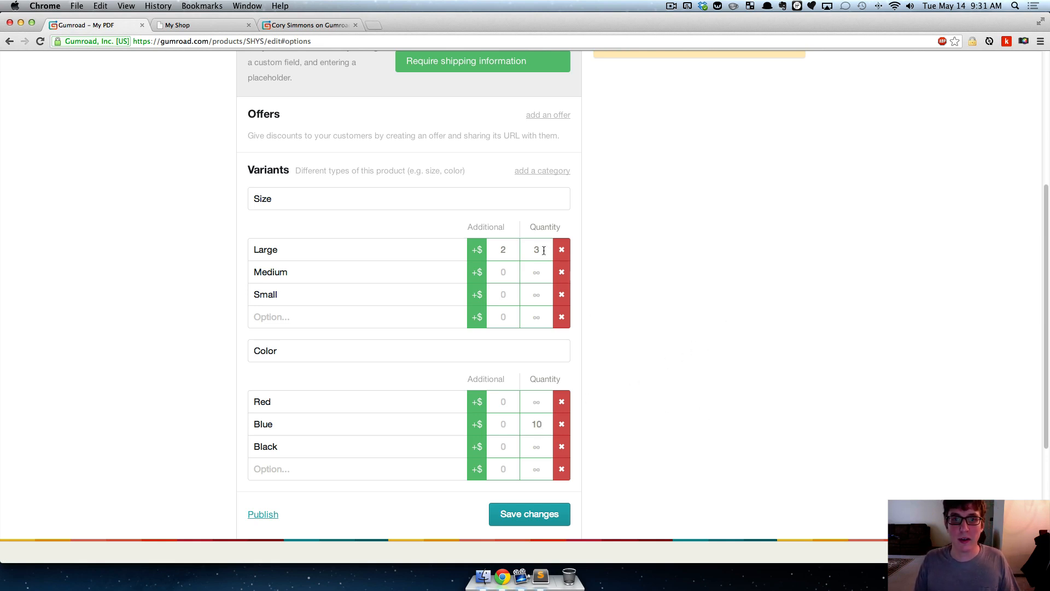
# - Delete all options of the Size and Color variant categories so that both categories are removed from the product
pyautogui.click(562, 249)
pyautogui.click(562, 250)
pyautogui.click(562, 250)
pyautogui.click(562, 249)
pyautogui.click(561, 249)
pyautogui.click(562, 250)
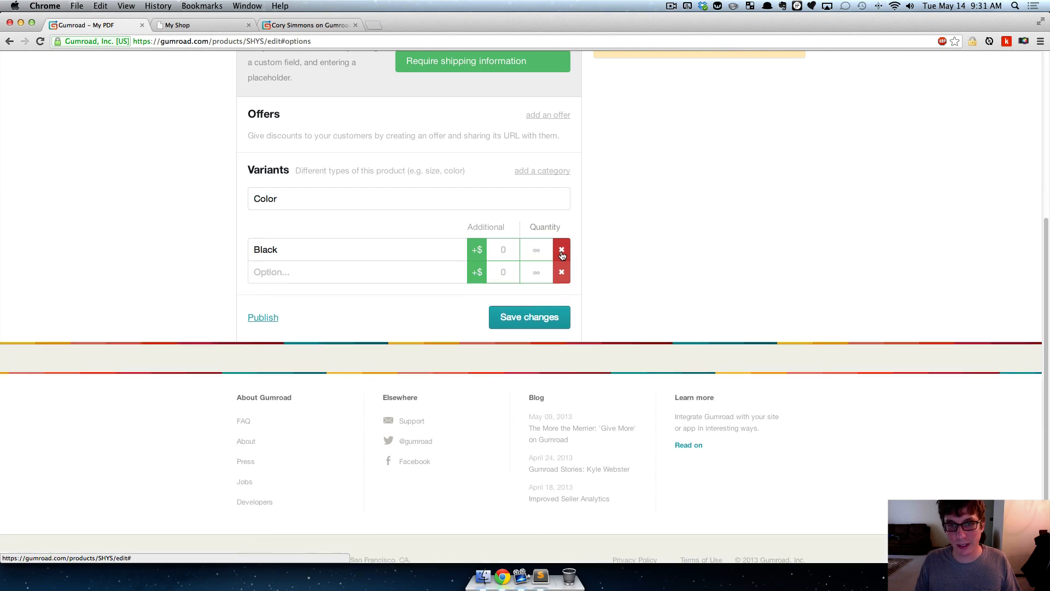
pyautogui.click(562, 250)
pyautogui.scroll(3, 542, 275)
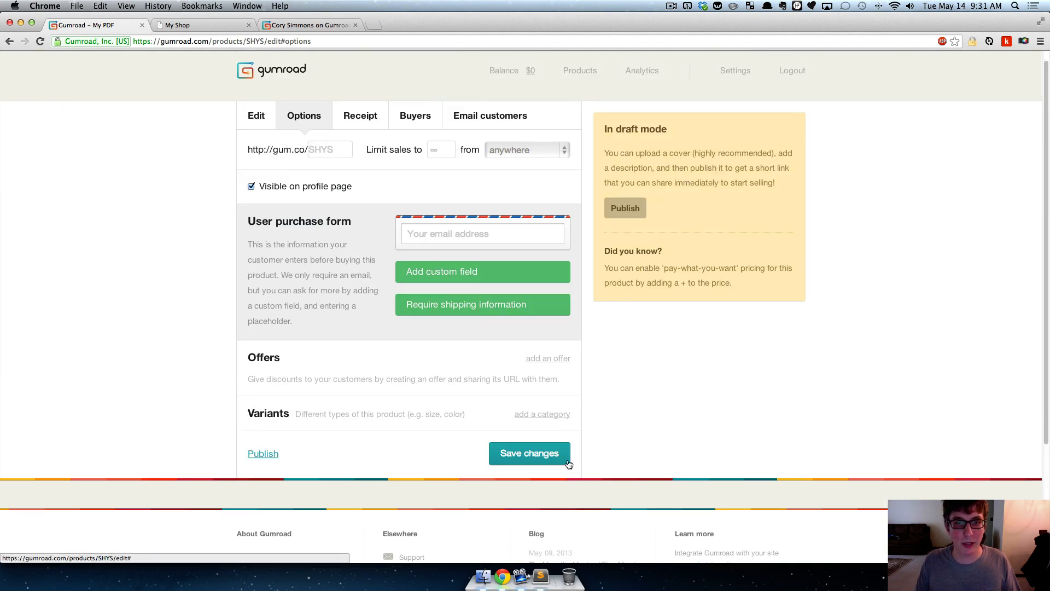
# - Inspect the product's receipt and slightly enlarge its thank-you message box
pyautogui.click(357, 115)
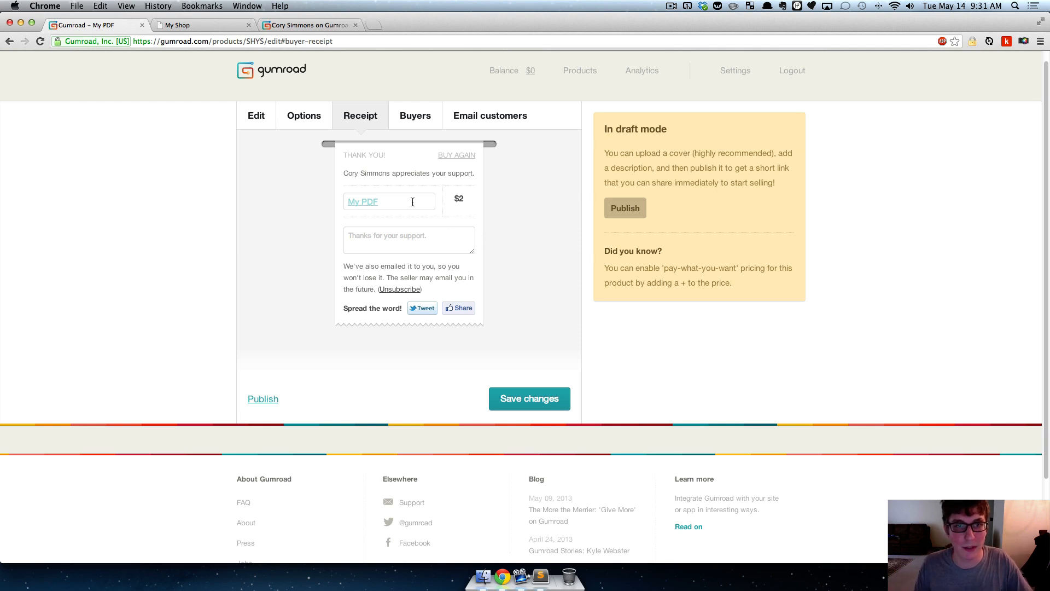
pyautogui.click(434, 241)
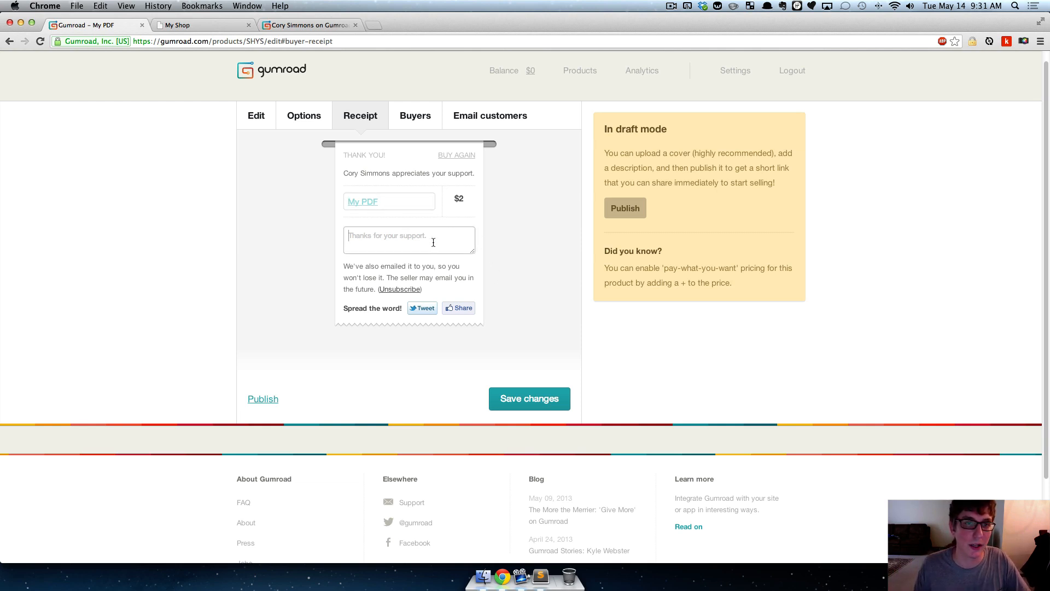
pyautogui.moveTo(472, 251)
pyautogui.mouseDown()
pyautogui.moveTo(501, 293)
pyautogui.moveTo(471, 274)
pyautogui.moveTo(473, 261)
pyautogui.mouseUp()
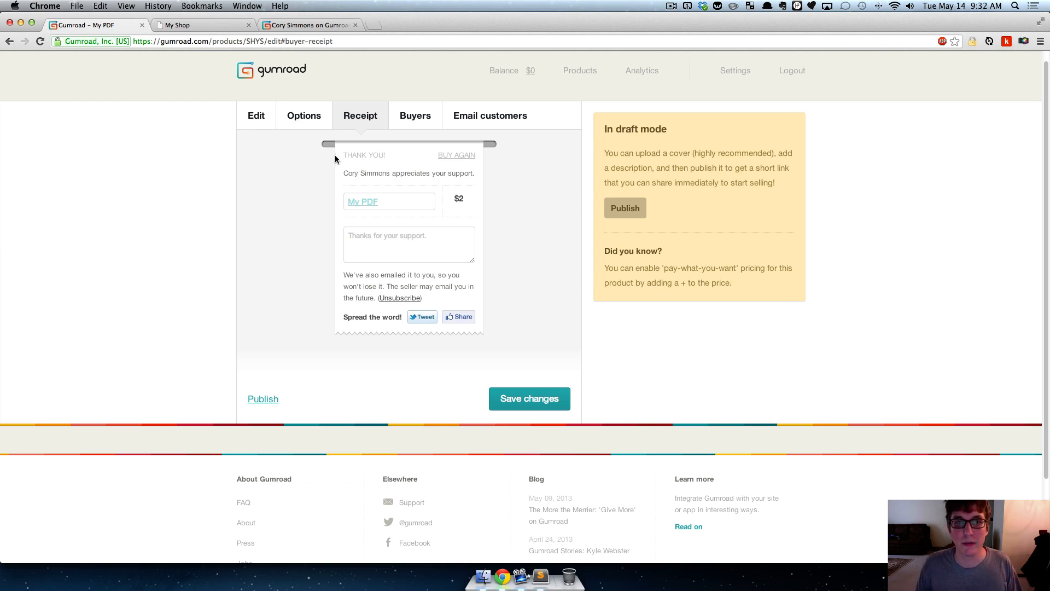
# - View the product's buyers list and compare it with the user purchase form in the product options
pyautogui.click(415, 116)
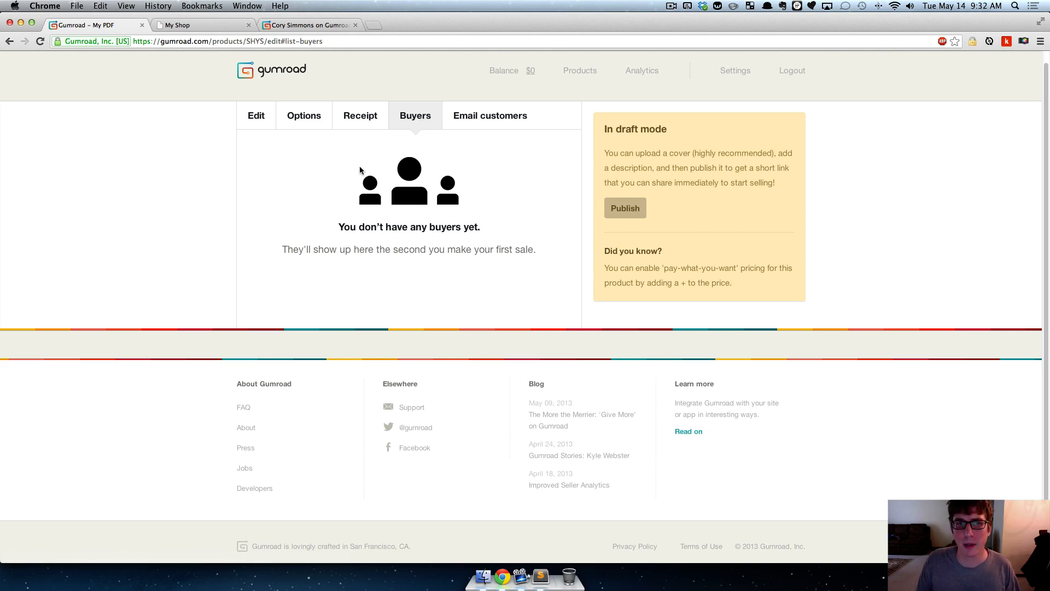
pyautogui.click(294, 120)
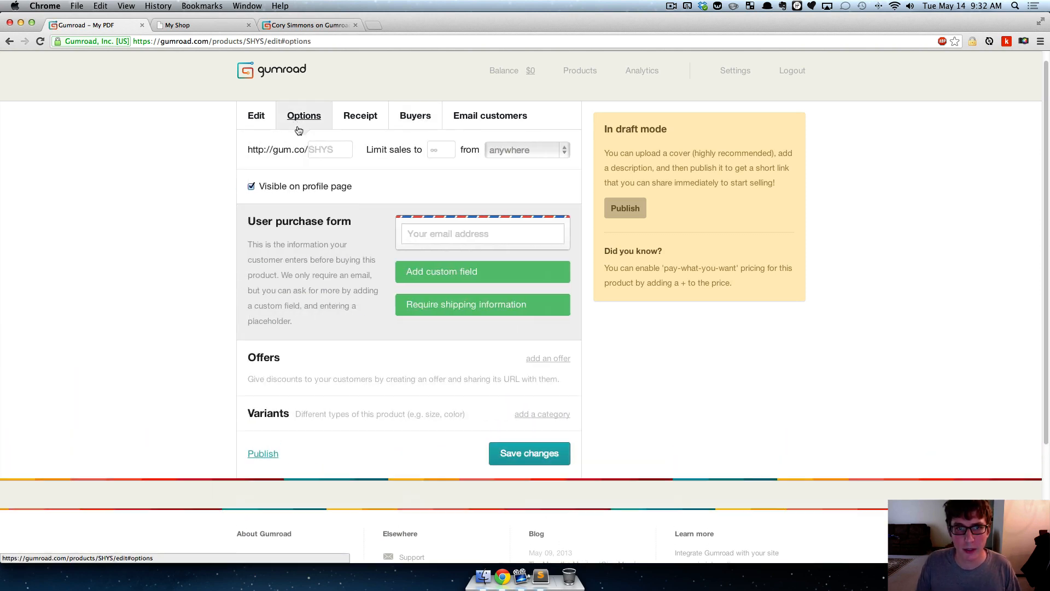
pyautogui.moveTo(255, 220); pyautogui.dragTo(372, 225)
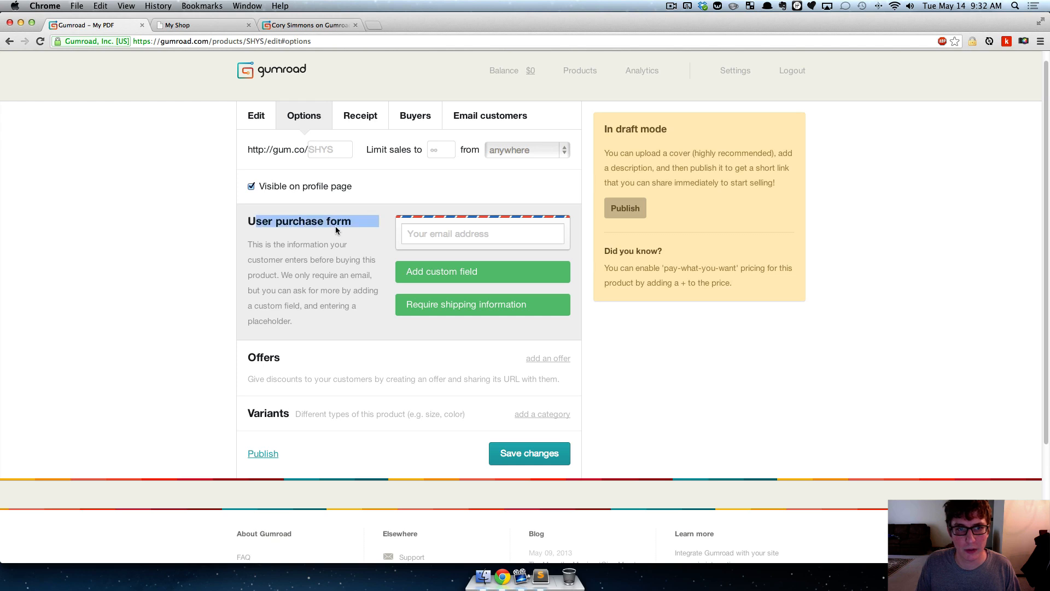
pyautogui.click(336, 226)
pyautogui.click(419, 121)
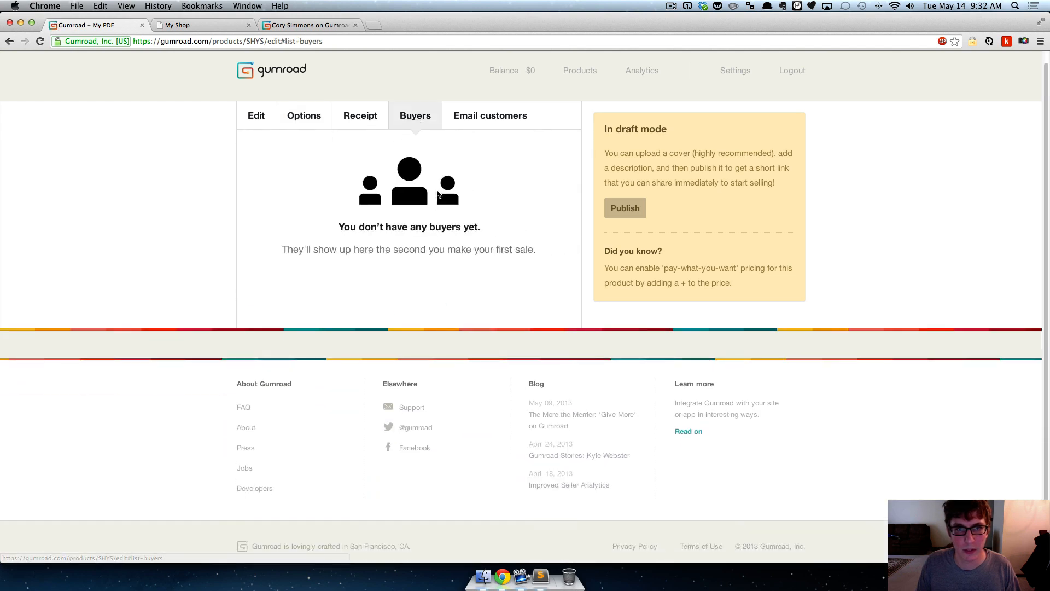
# - Add a custom field with the placeholder "First name" to the user purchase form
pyautogui.click(299, 117)
pyautogui.click(454, 270)
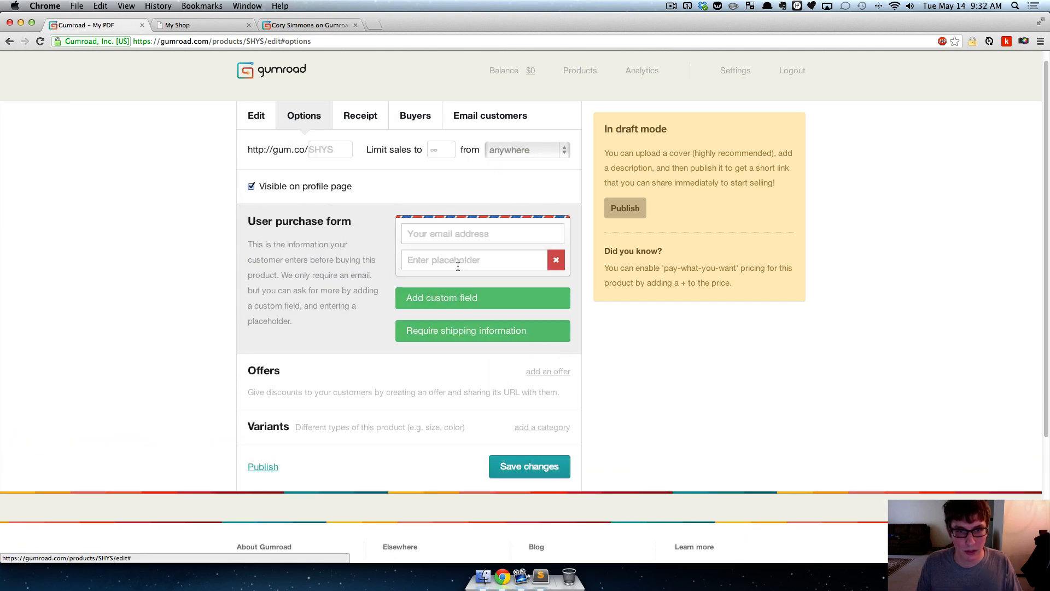
pyautogui.click(458, 267)
pyautogui.write('First')
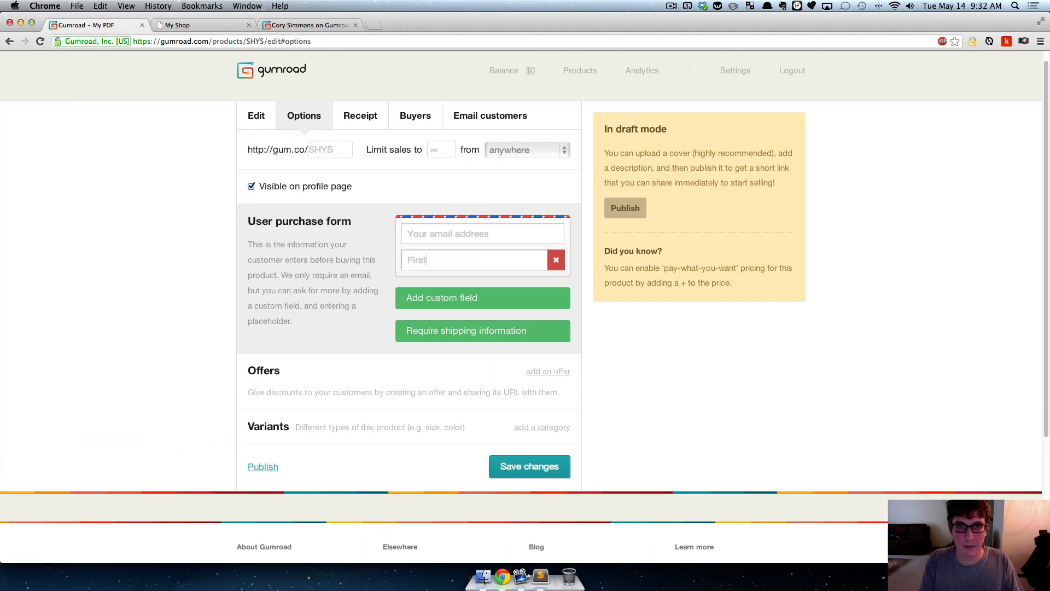
pyautogui.write(' name')
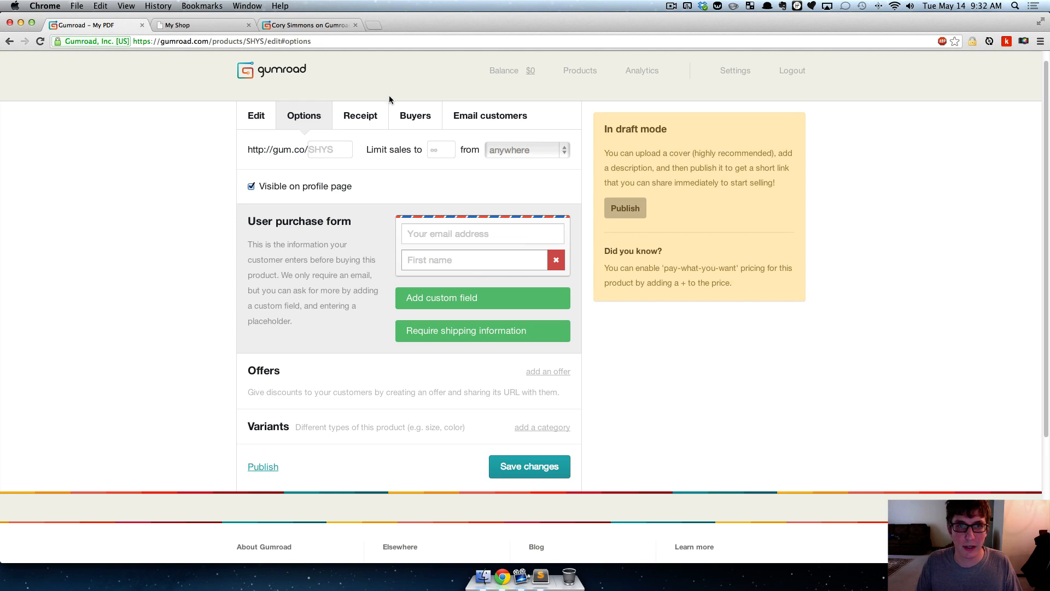
# - Review the buyers list and the product options, and open the blank message for emailing customers
pyautogui.click(408, 116)
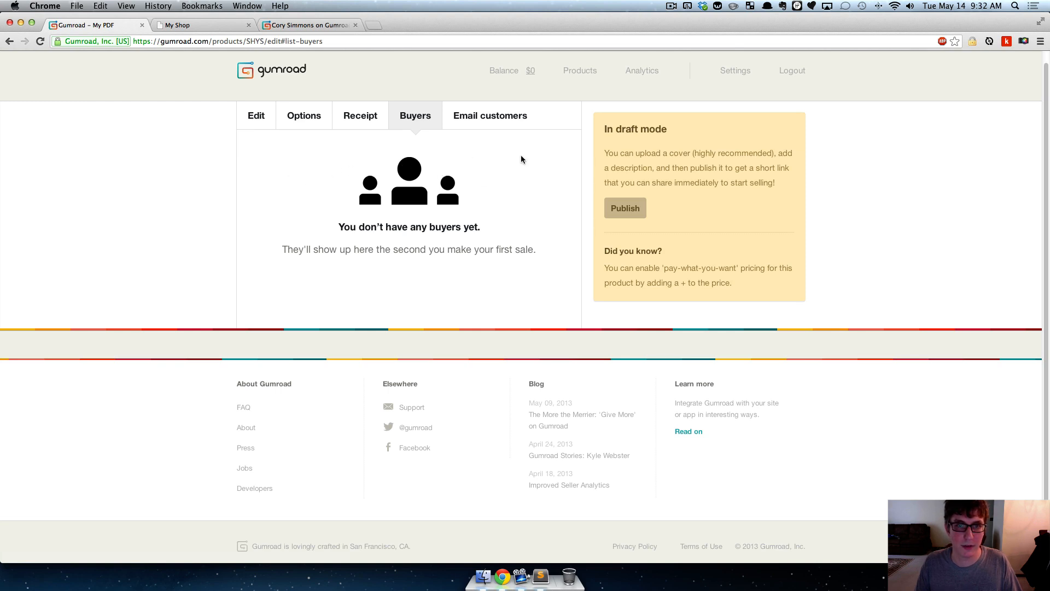
pyautogui.click(304, 115)
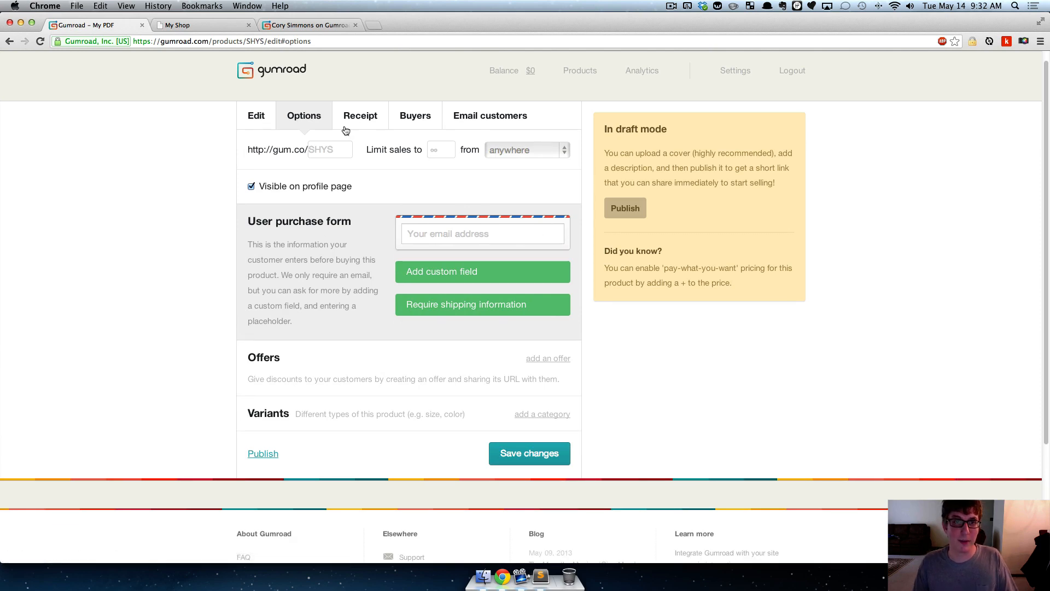
pyautogui.click(426, 122)
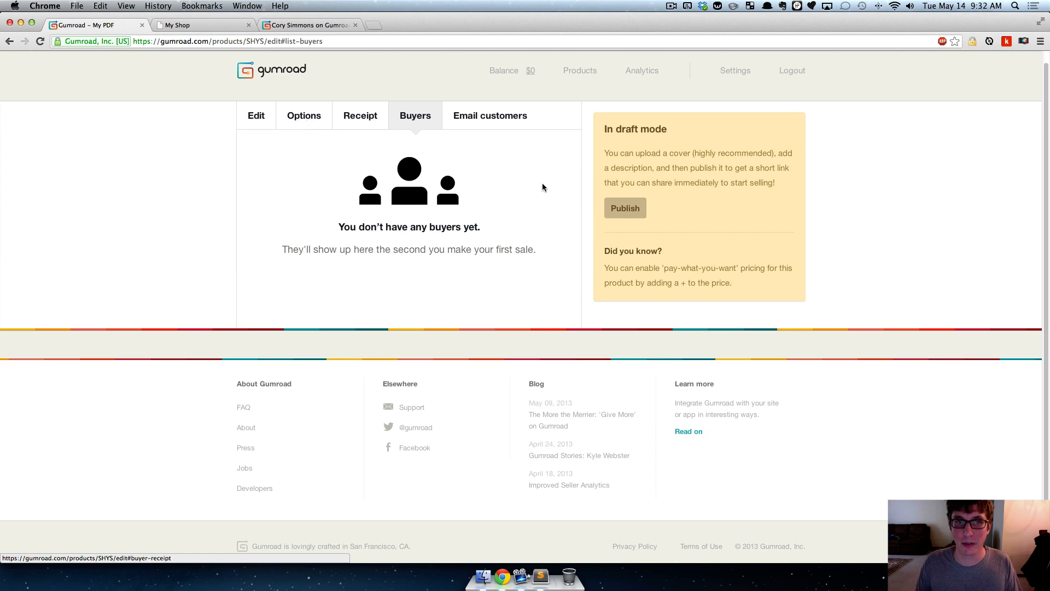
pyautogui.click(497, 115)
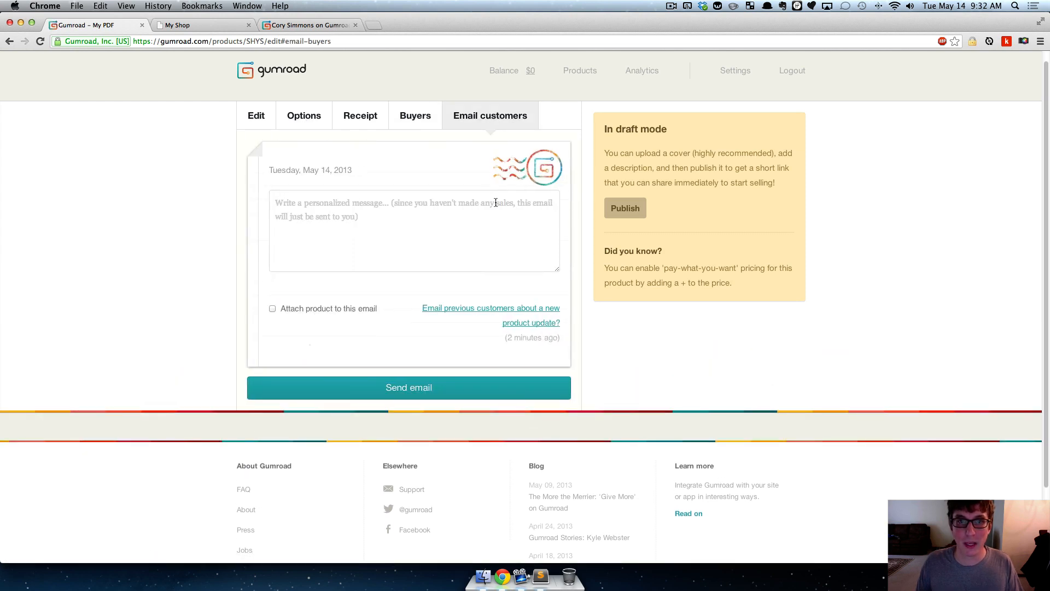
pyautogui.click(431, 217)
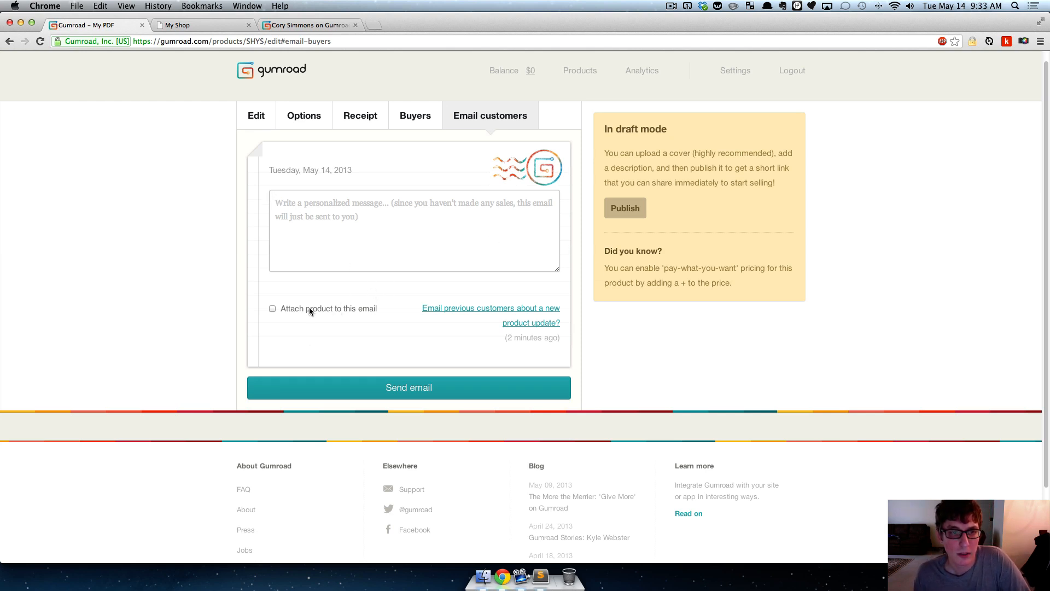
# - Return to editing the product and expand the PDF's file options to examine the file update and stamping settings
pyautogui.click(255, 115)
pyautogui.scroll(-2, 161, 236)
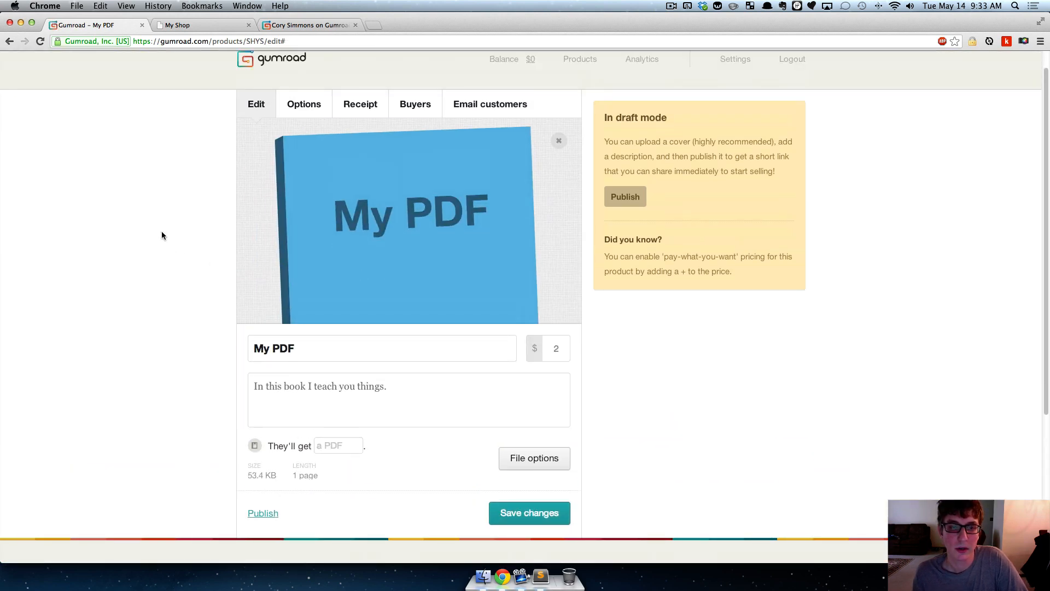
pyautogui.scroll(-2, 411, 464)
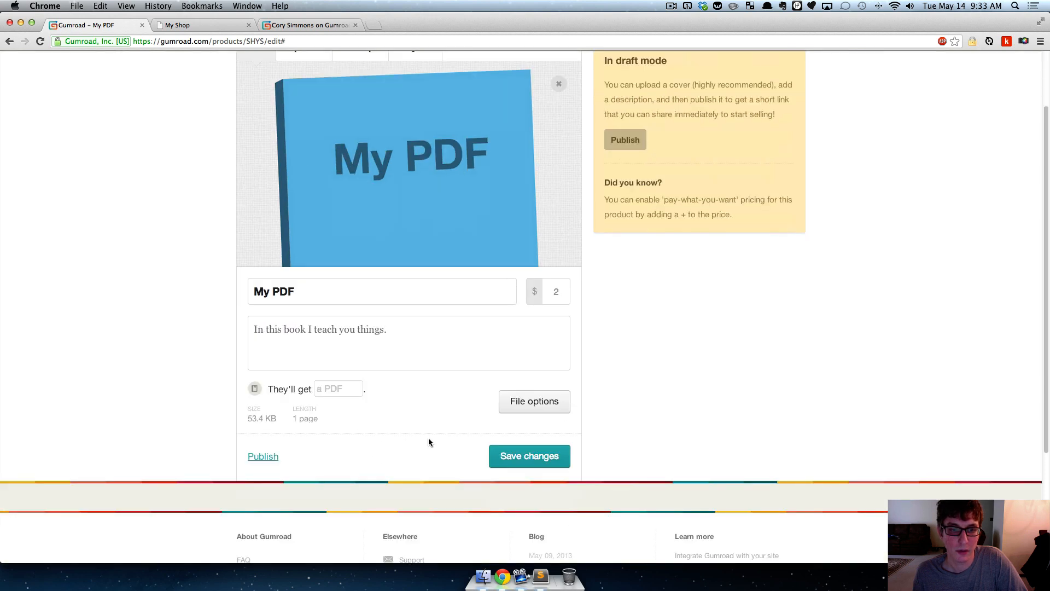
pyautogui.click(504, 405)
pyautogui.scroll(-1, 556, 359)
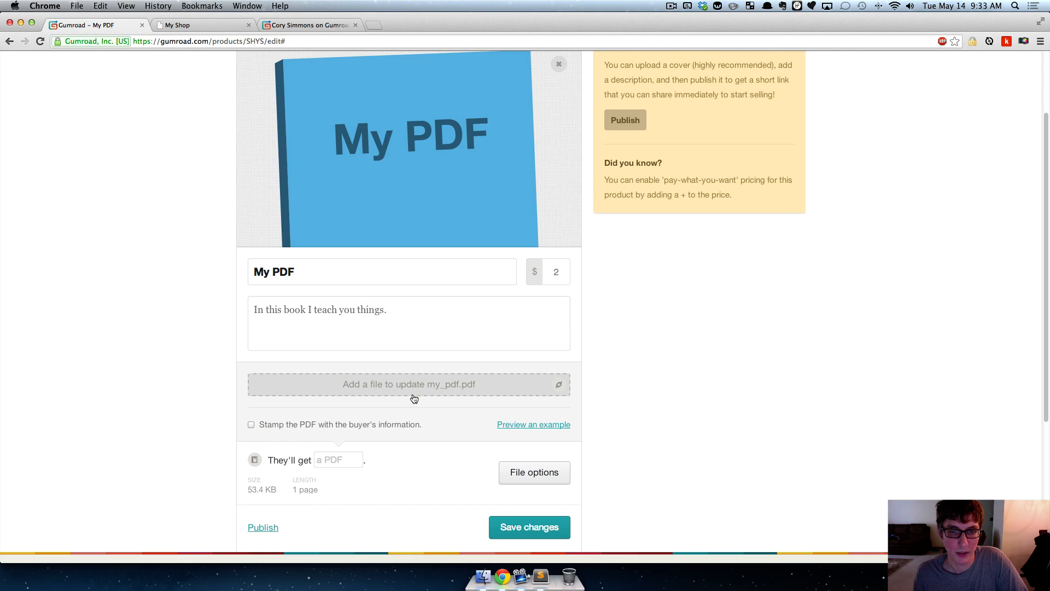
# - Write "Hey it's been updated" as the message of the email to customers
pyautogui.scroll(3, 635, 357)
pyautogui.click(462, 117)
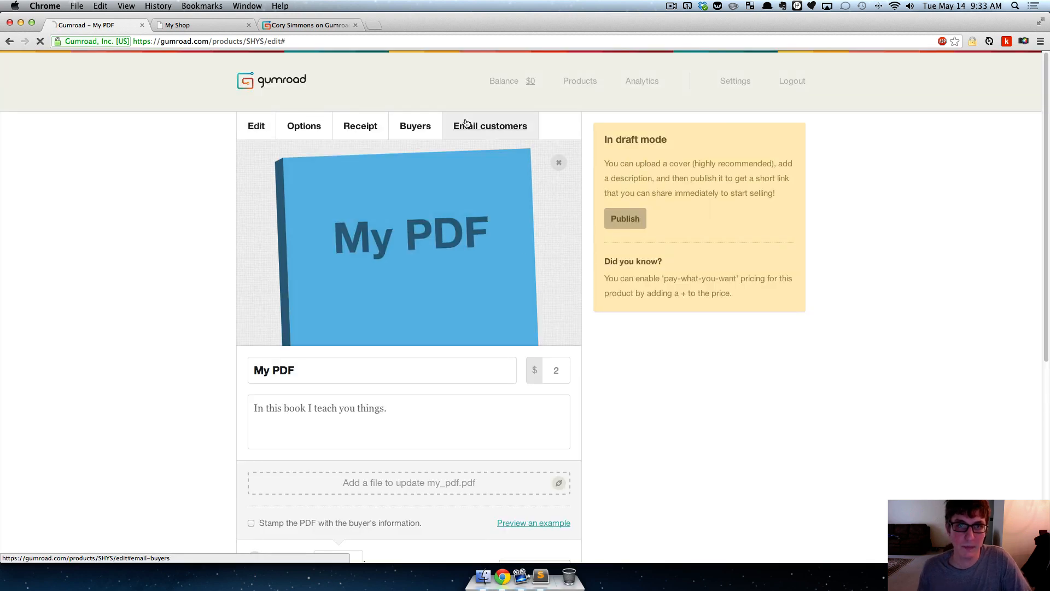
pyautogui.click(451, 227)
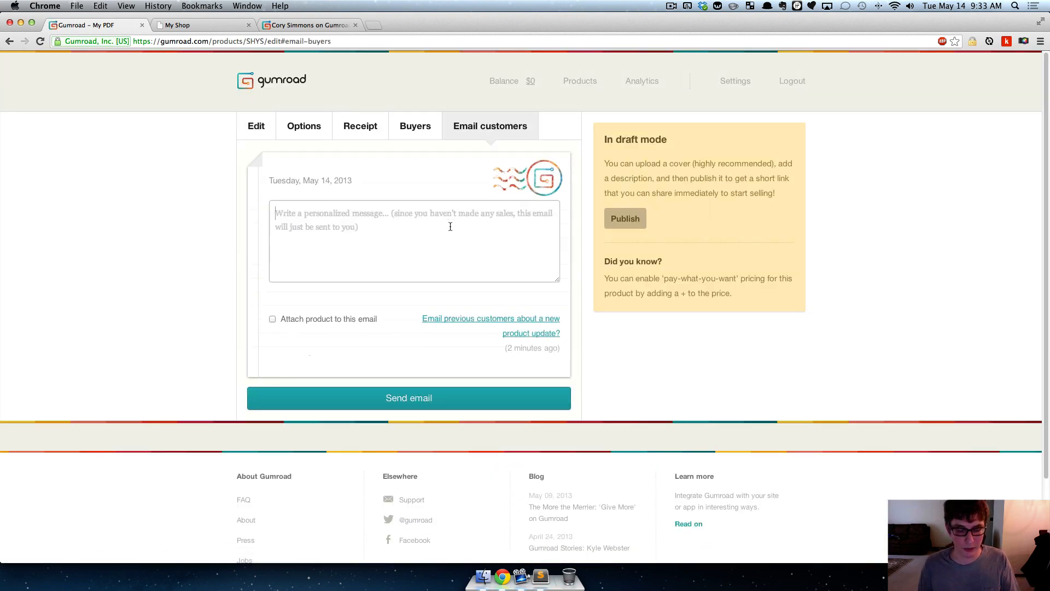
pyautogui.write("Hey it's been")
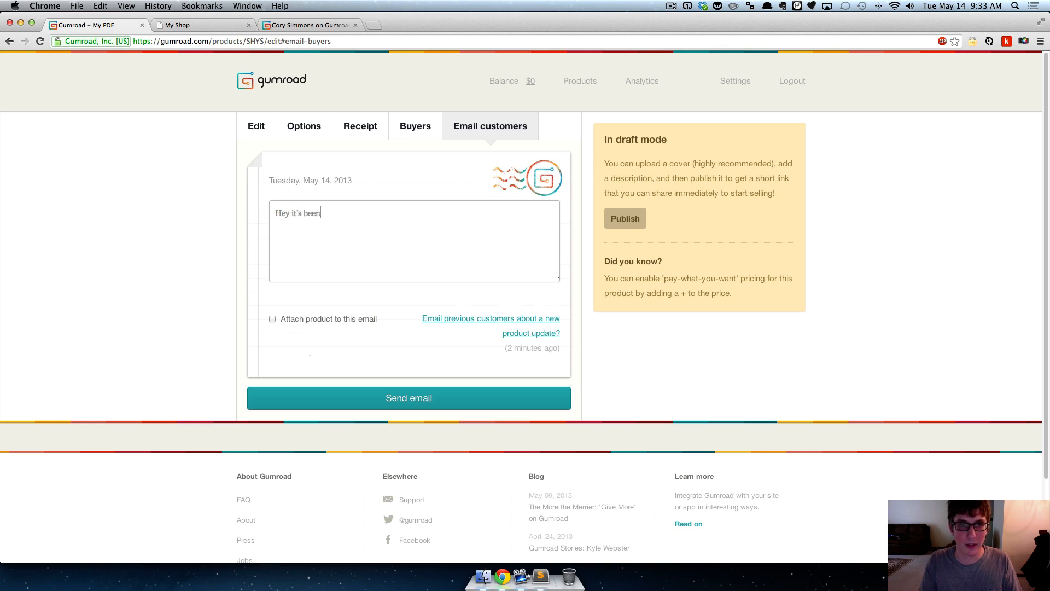
pyautogui.write(' updated')
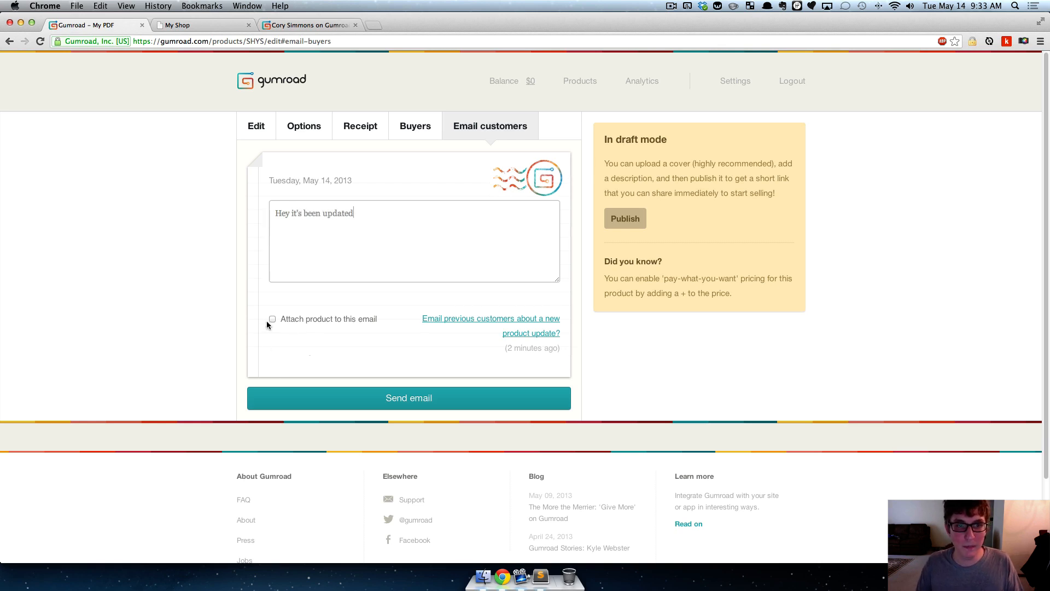
# - Try attaching the product to the email, and choose to email previous customers about a new product update
pyautogui.click(272, 318)
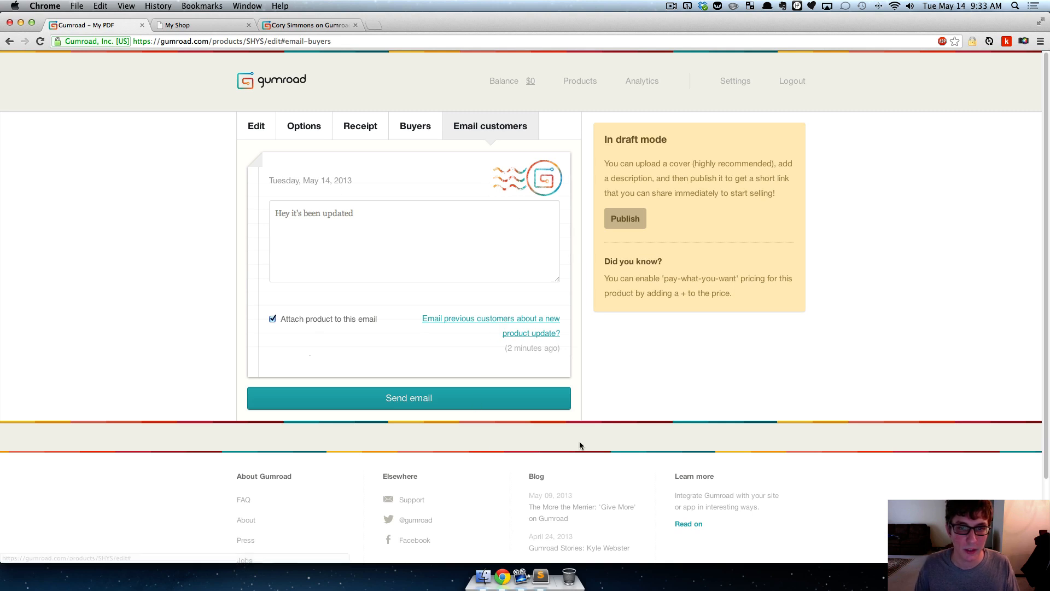
pyautogui.click(272, 319)
pyautogui.click(375, 241)
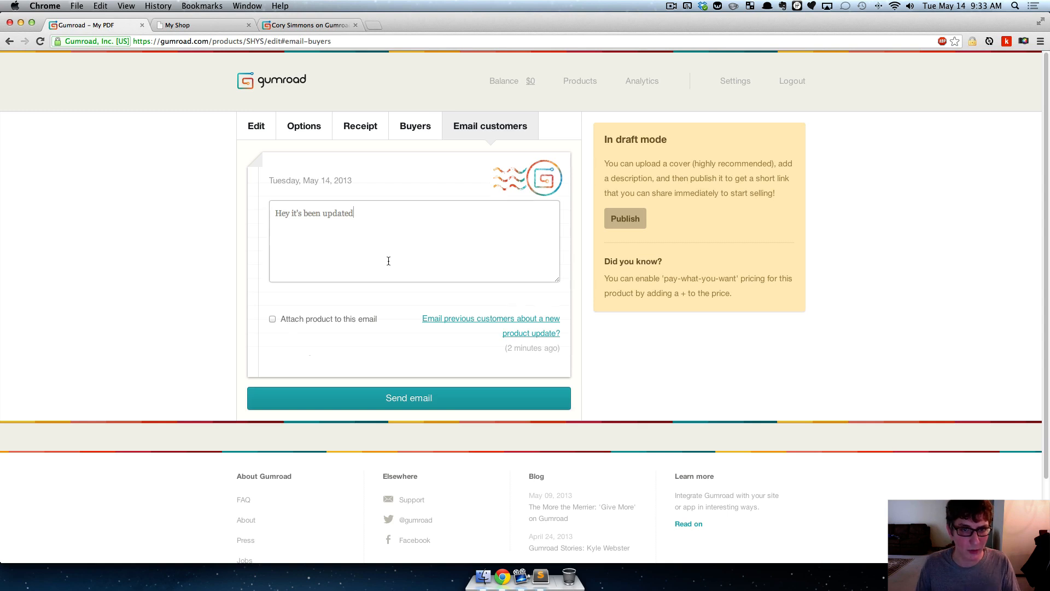
pyautogui.click(548, 336)
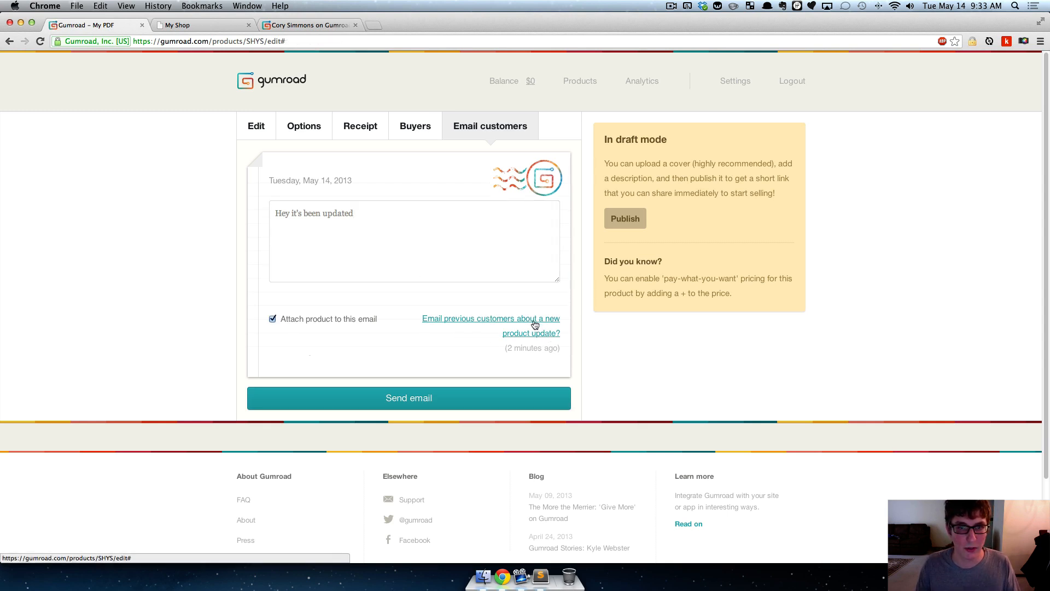
# - Clear the customer email message, check the buyers list, and leave the product unattached to the email
pyautogui.click(392, 230)
pyautogui.press('super+a')
pyautogui.press('BackSpace')
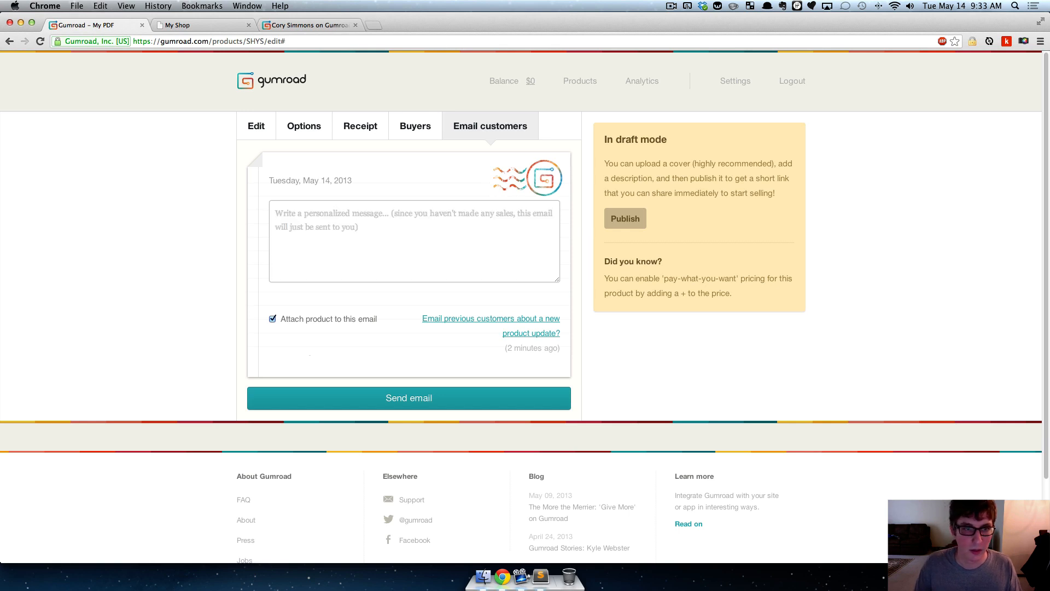
pyautogui.click(85, 195)
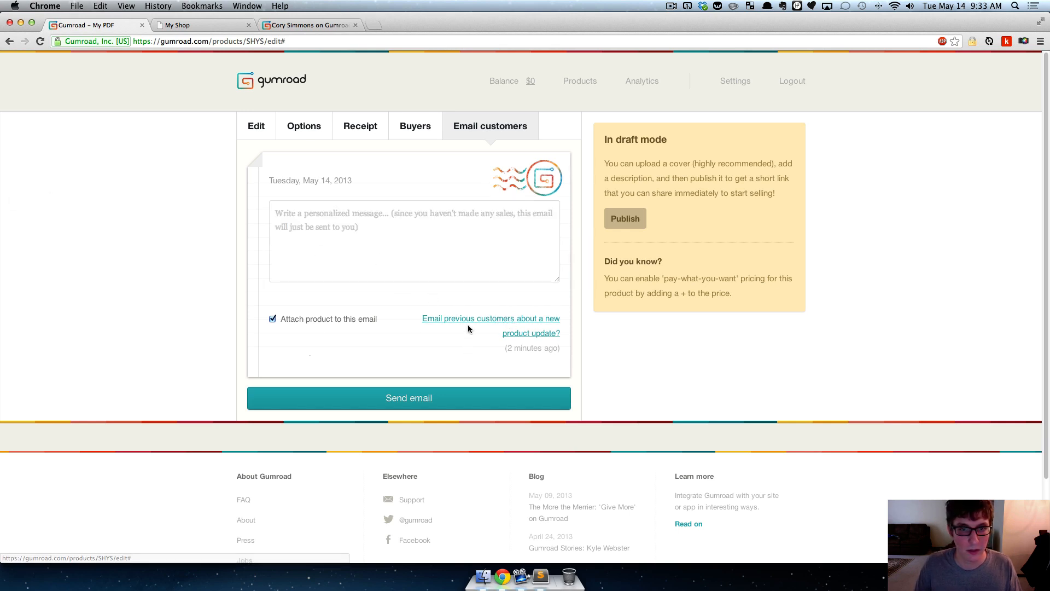
pyautogui.click(437, 247)
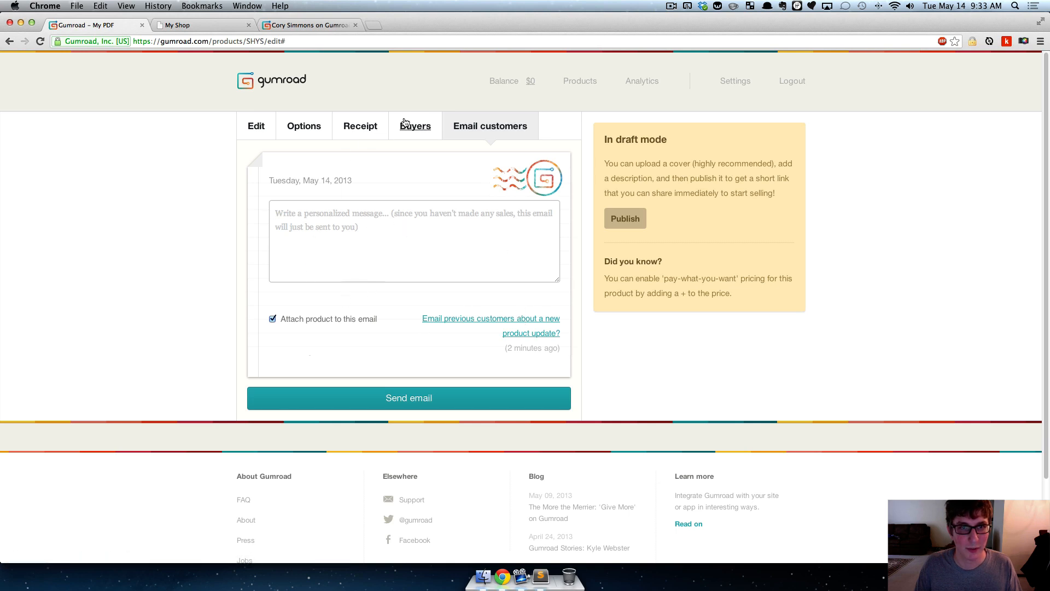
pyautogui.click(423, 135)
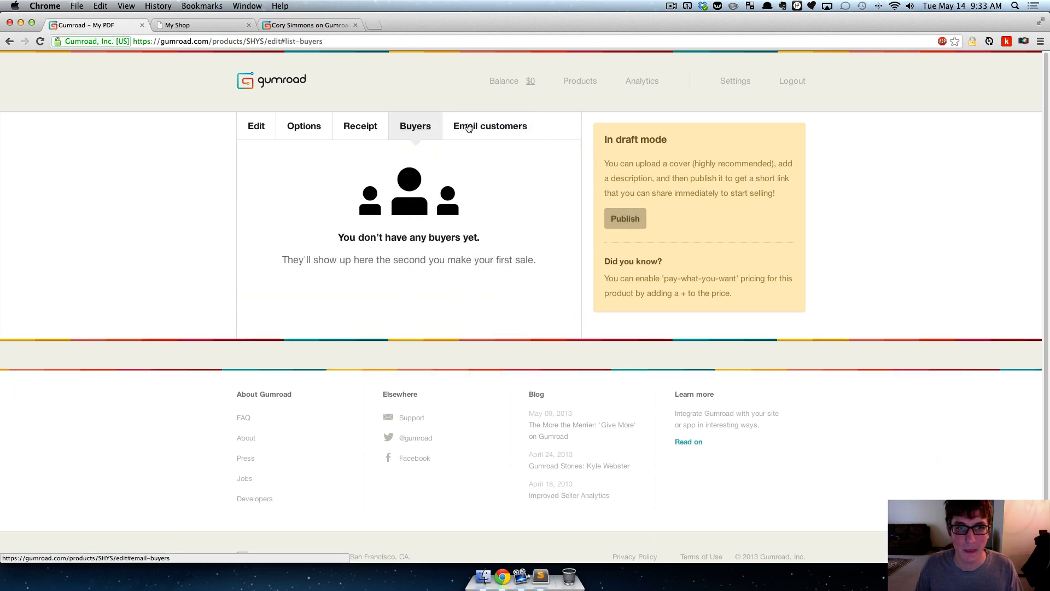
pyautogui.click(470, 129)
pyautogui.click(273, 320)
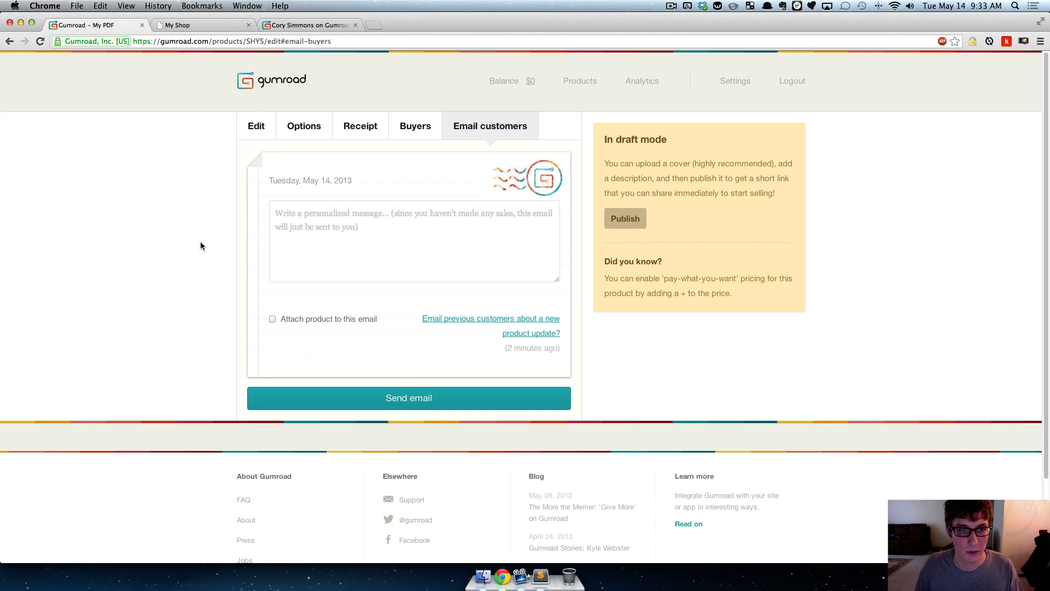
# - Go back to editing the My PDF product and collapse its file options
pyautogui.click(264, 129)
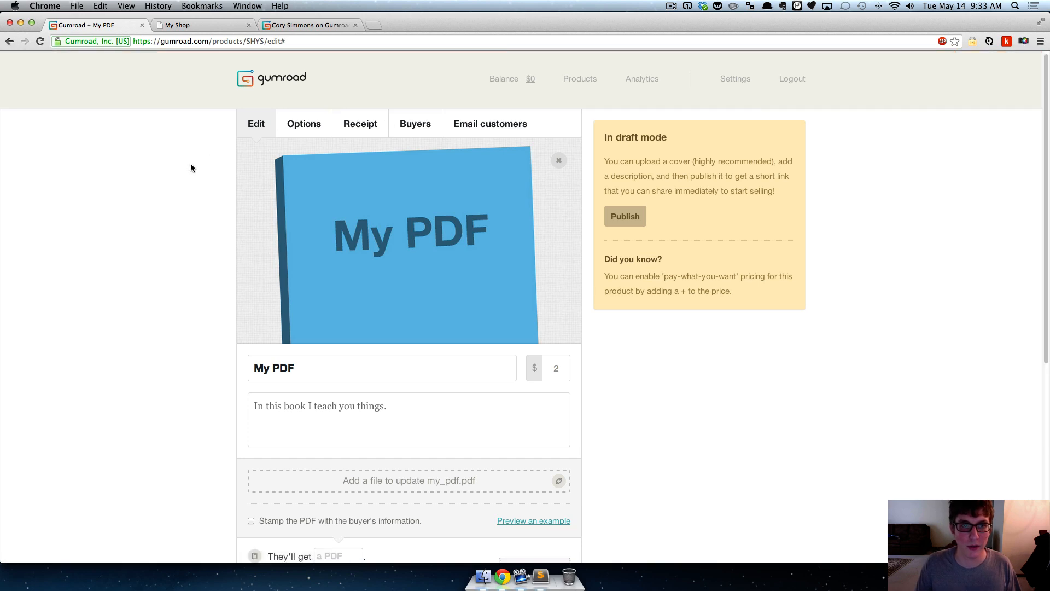
pyautogui.scroll(-5, 186, 166)
pyautogui.scroll(2, 329, 251)
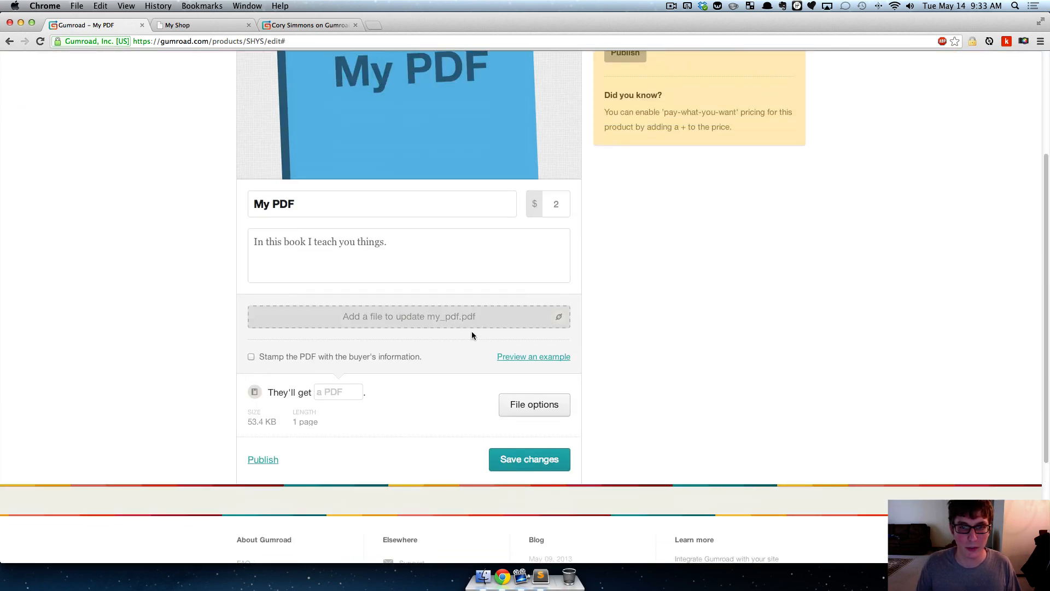
pyautogui.click(522, 402)
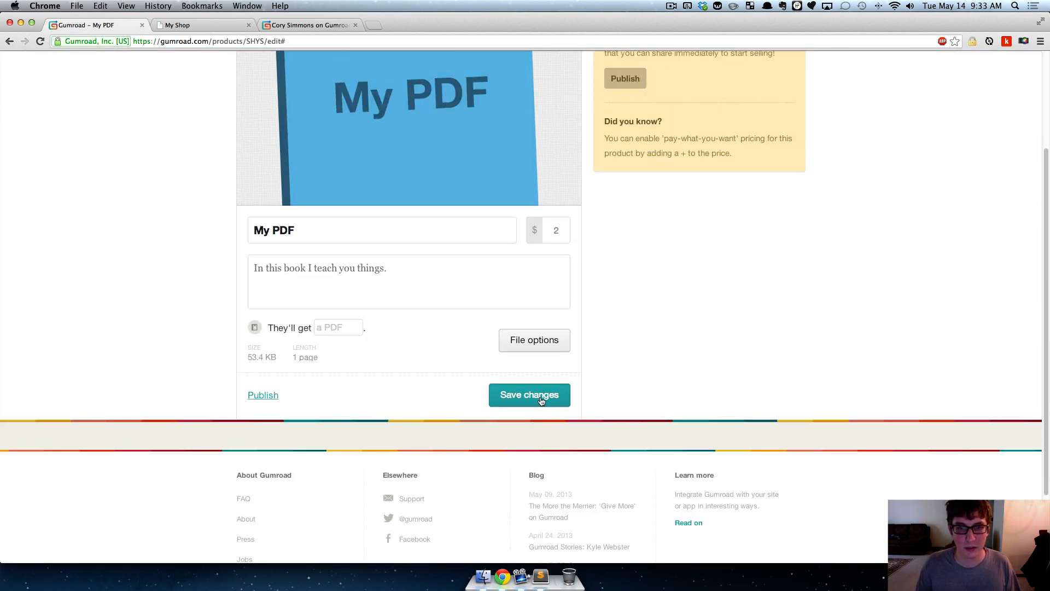
# - Save the changes to the My PDF product and publish it
pyautogui.click(540, 401)
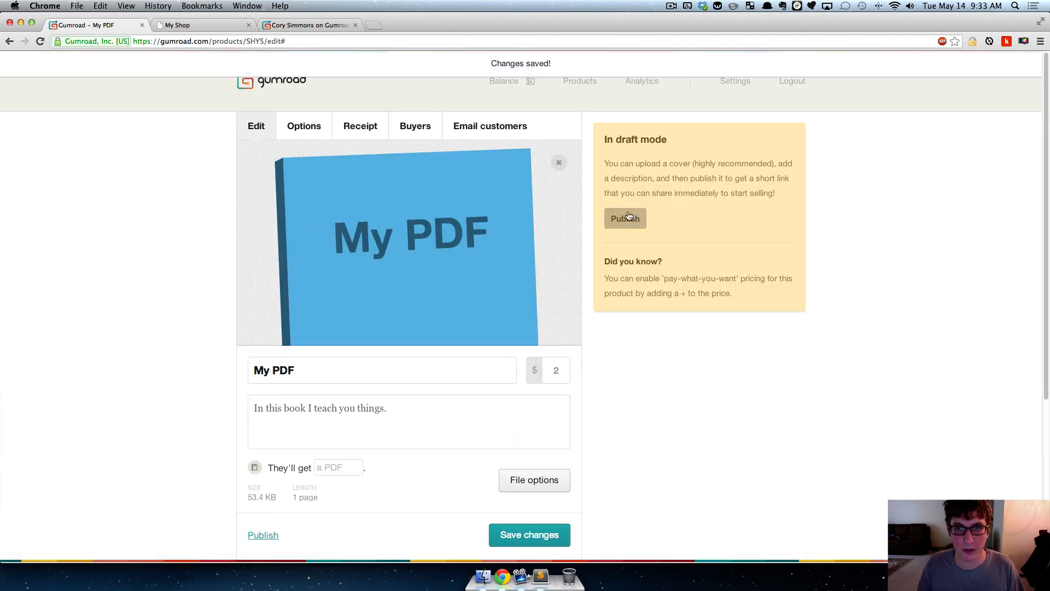
pyautogui.click(629, 217)
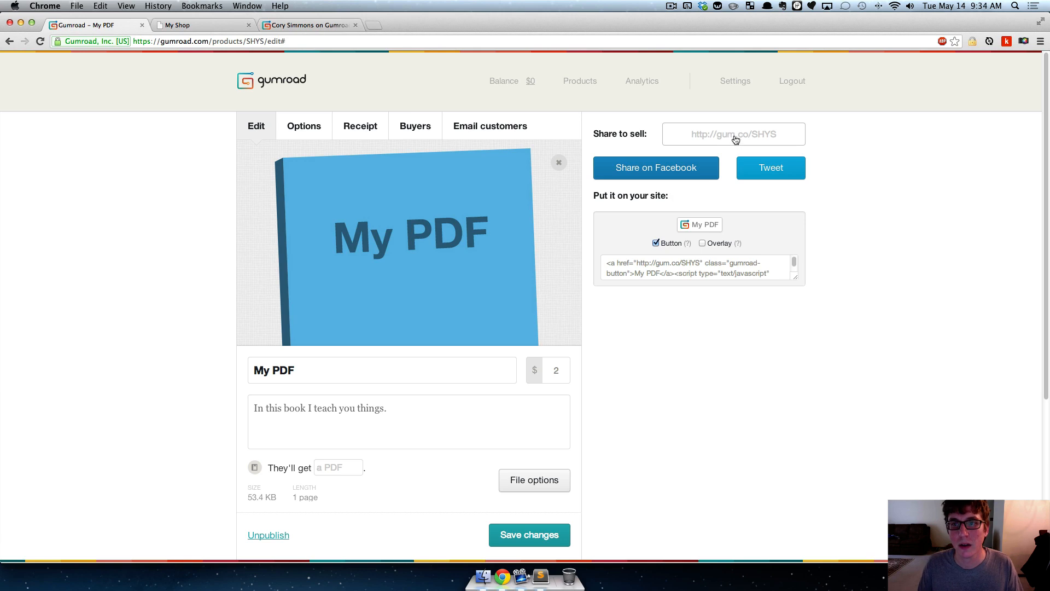
# - Copy My PDF's share link and open its public product page in a new browser tab
pyautogui.click(742, 140)
pyautogui.press('super+c')
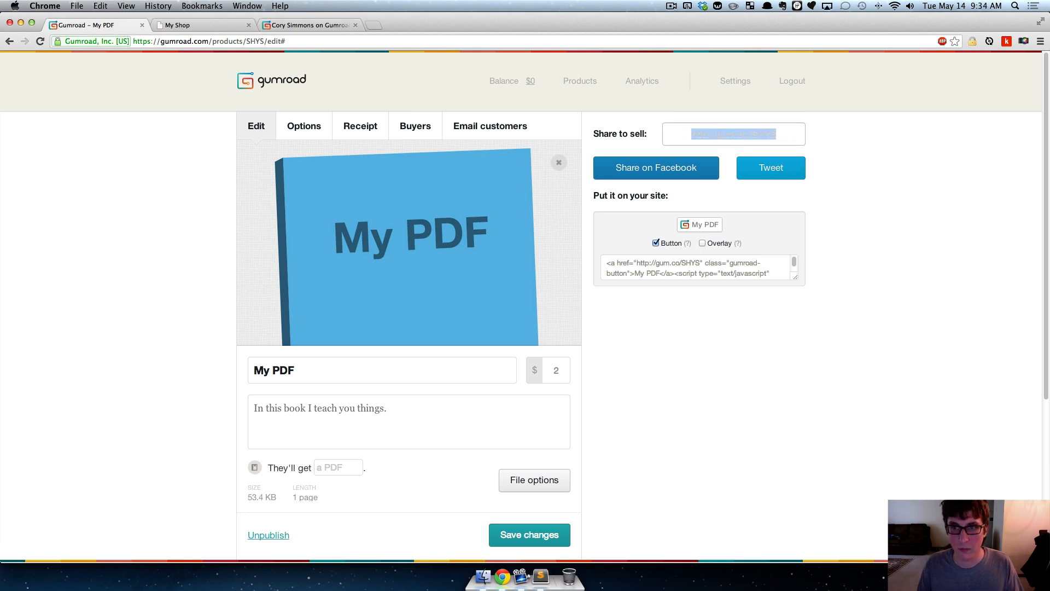
pyautogui.click(868, 176)
pyautogui.click(372, 25)
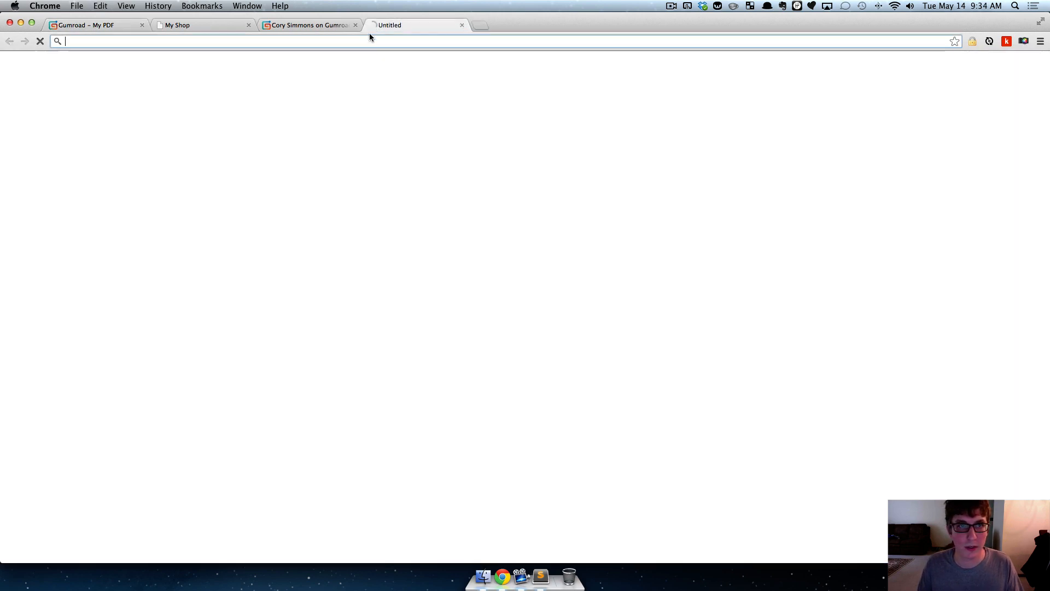
pyautogui.press('super+v')
pyautogui.press('Return')
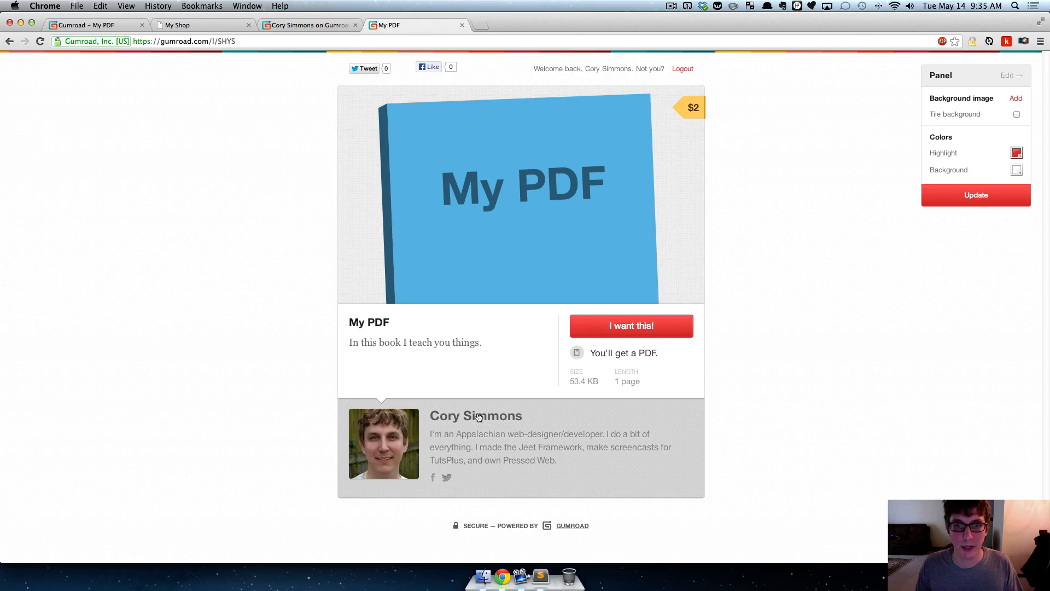
# - Make a test purchase of My PDF with the test card, download it from the receipt and discard the file
pyautogui.click(627, 327)
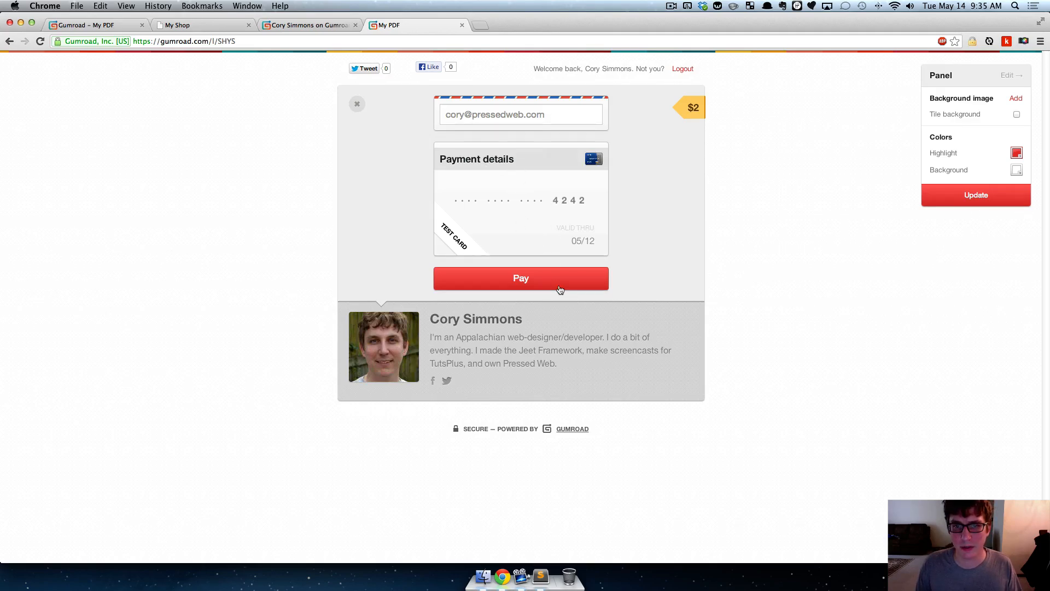
pyautogui.click(557, 286)
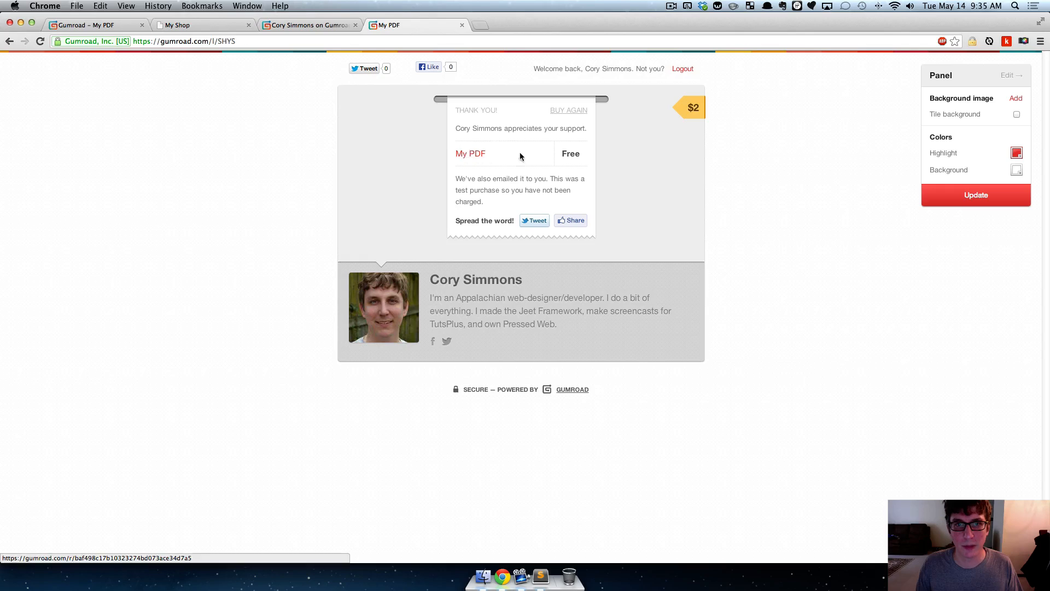
pyautogui.click(465, 154)
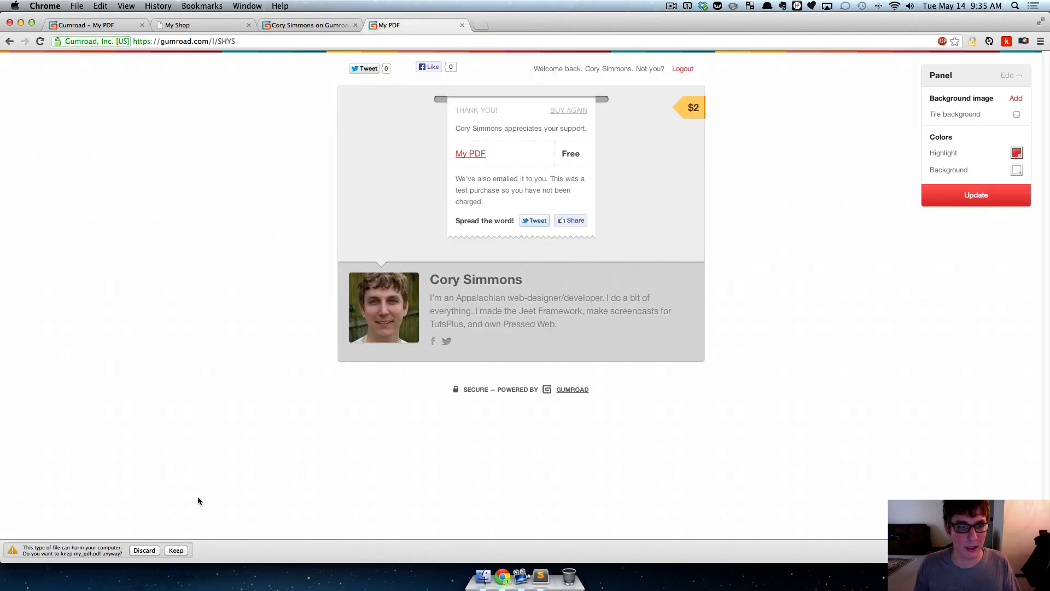
pyautogui.click(146, 552)
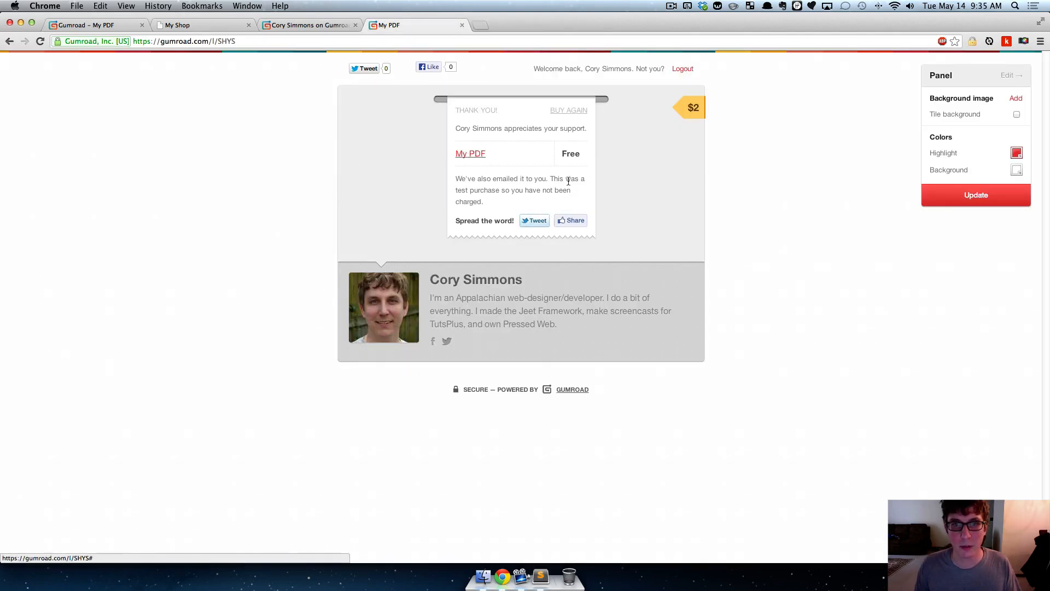
# - Buy My PDF again as a test purchase and open its download link on the receipt
pyautogui.click(573, 111)
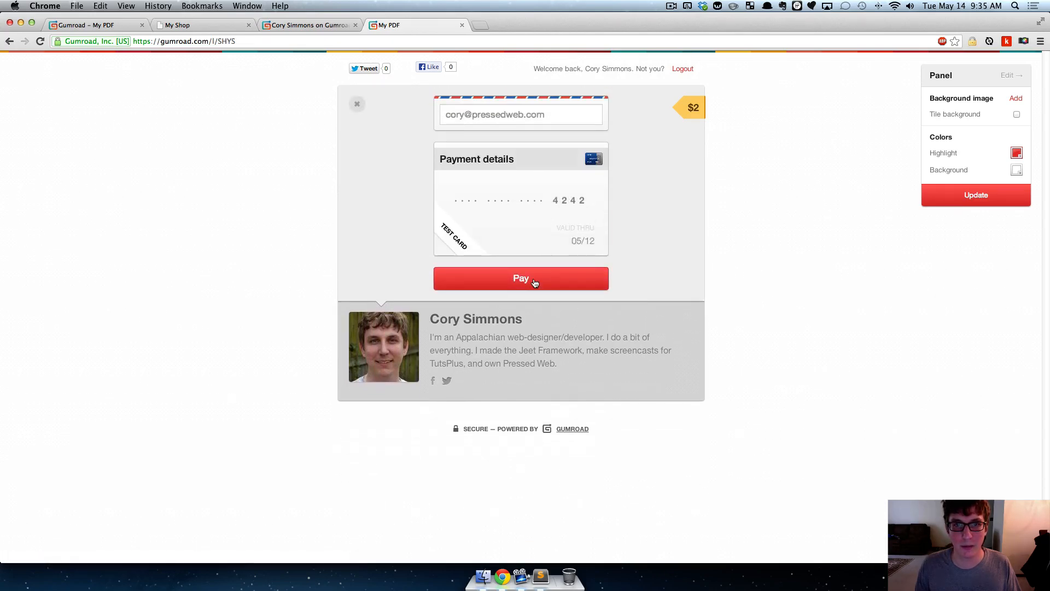
pyautogui.click(535, 283)
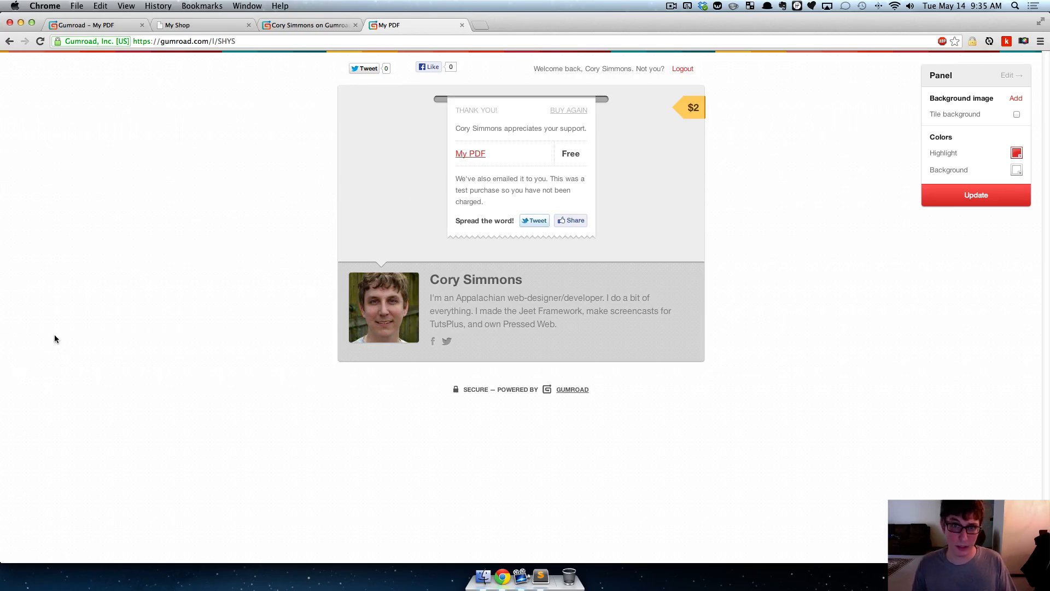
pyautogui.click(483, 158)
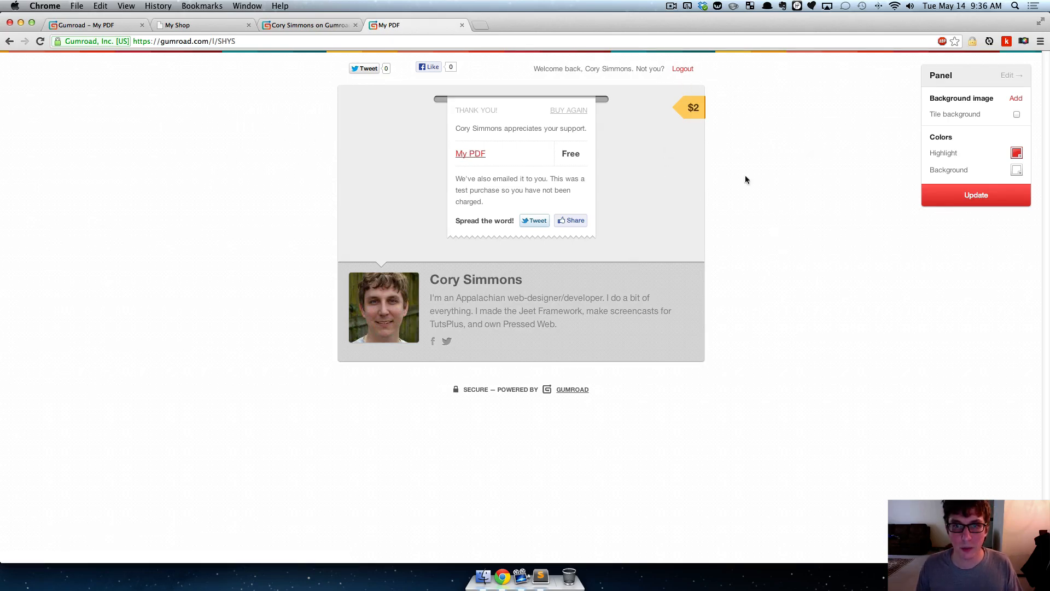
# - Close the public product page and the seller profile page, and return to My PDF's embed settings
pyautogui.press('super+w')
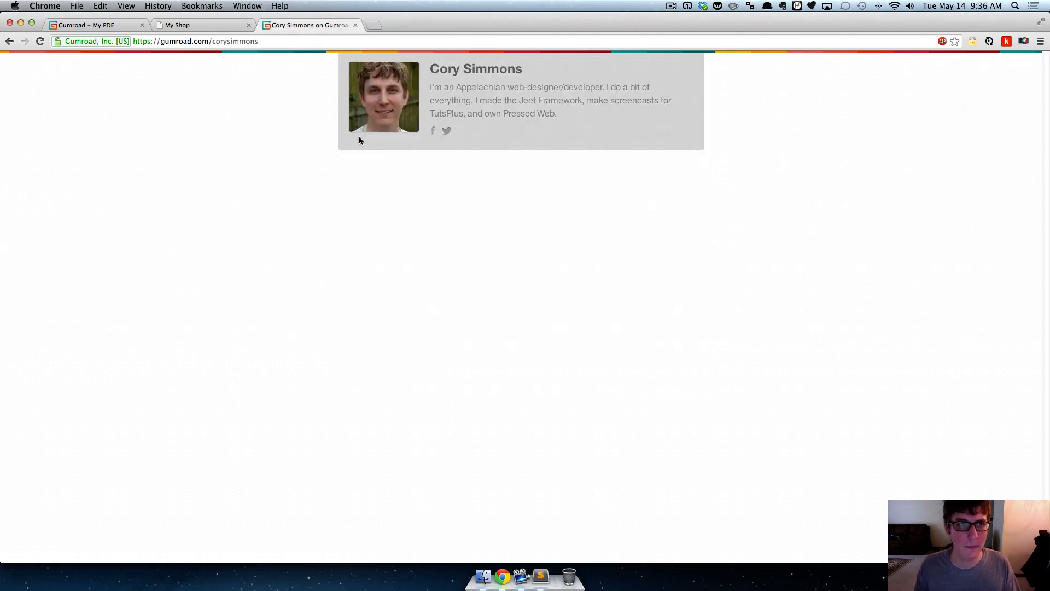
pyautogui.press('super+w')
pyautogui.press('super+alt+Left')
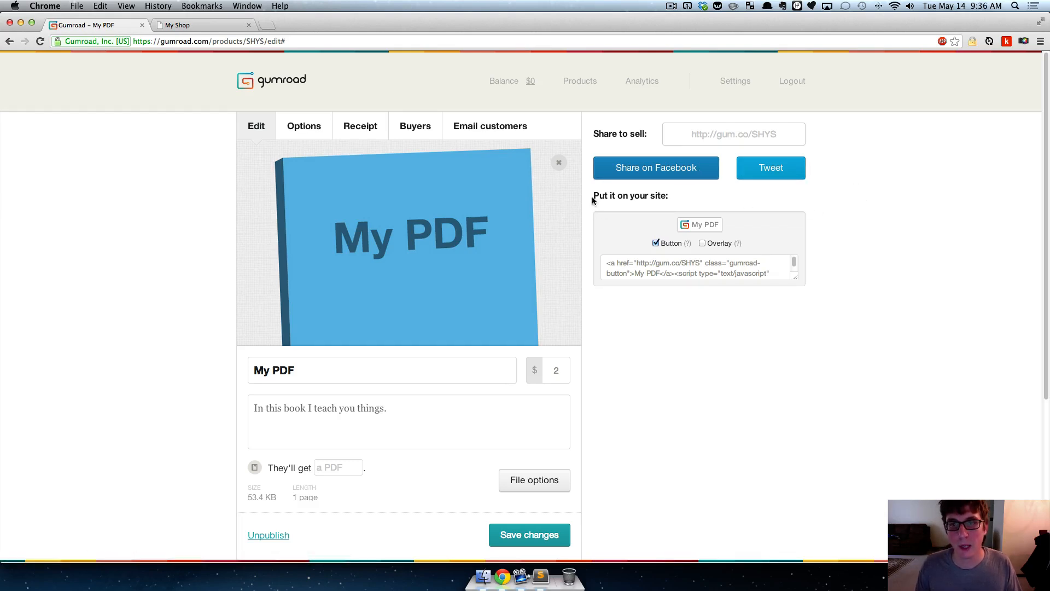
pyautogui.moveTo(628, 194); pyautogui.dragTo(670, 195)
pyautogui.click(669, 194)
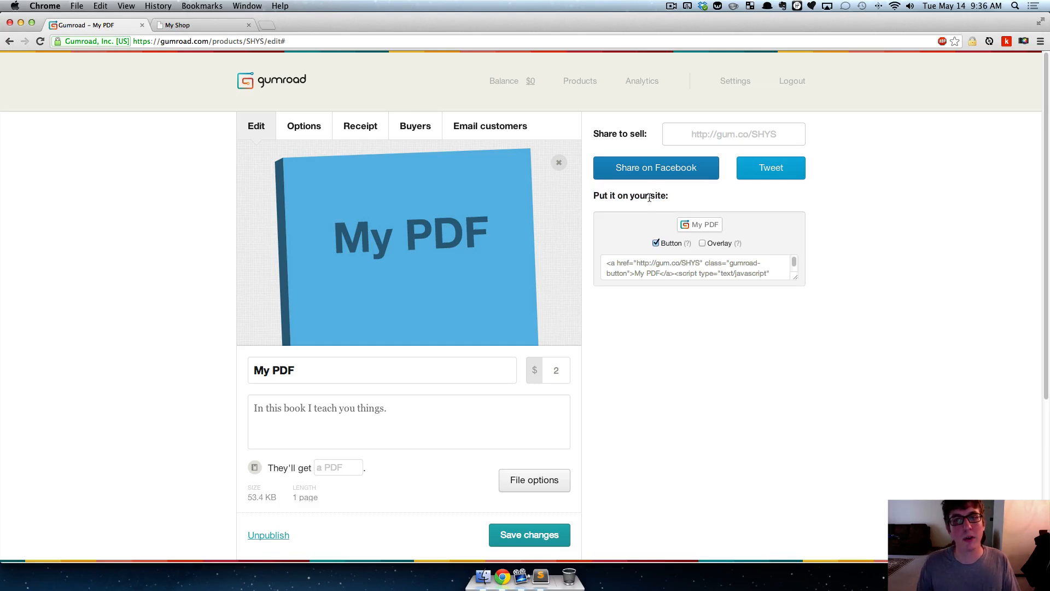
# - Compare My PDF's embed code with and without the Button option, and enlarge the code box to examine the full script
pyautogui.click(656, 243)
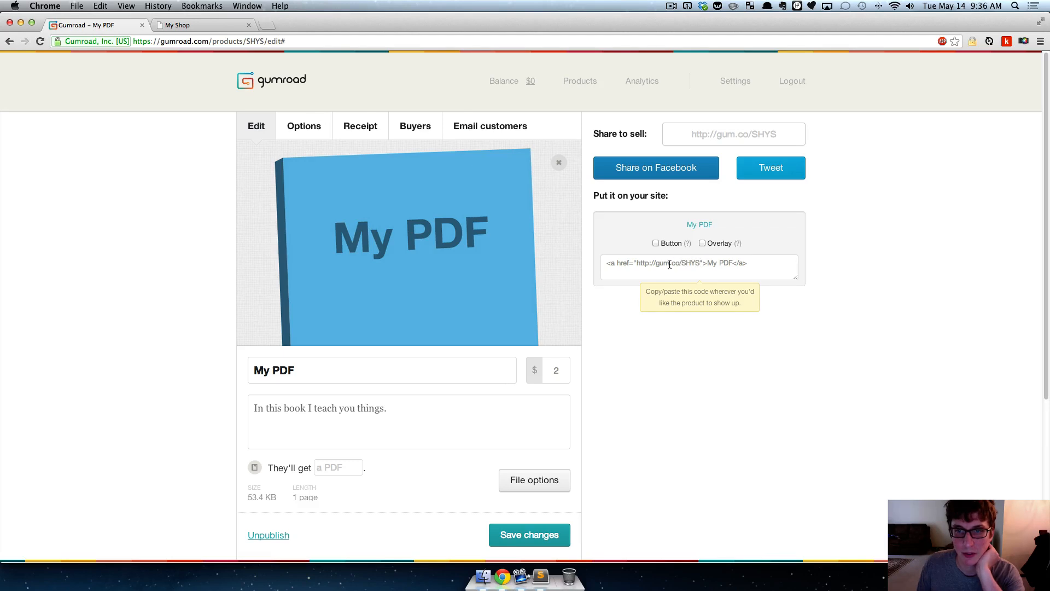
pyautogui.click(656, 244)
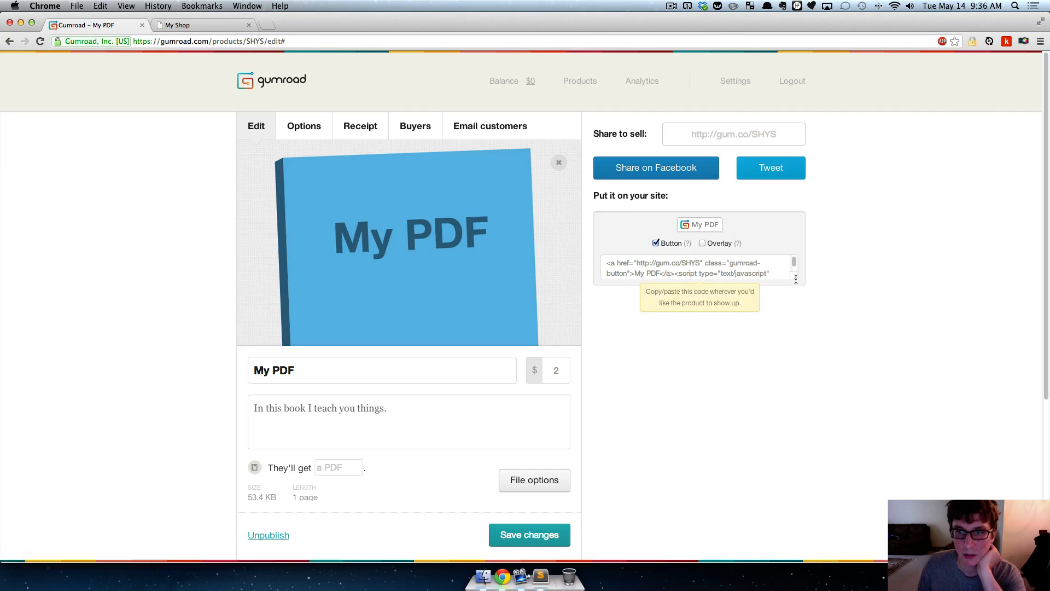
pyautogui.moveTo(796, 278); pyautogui.dragTo(797, 328)
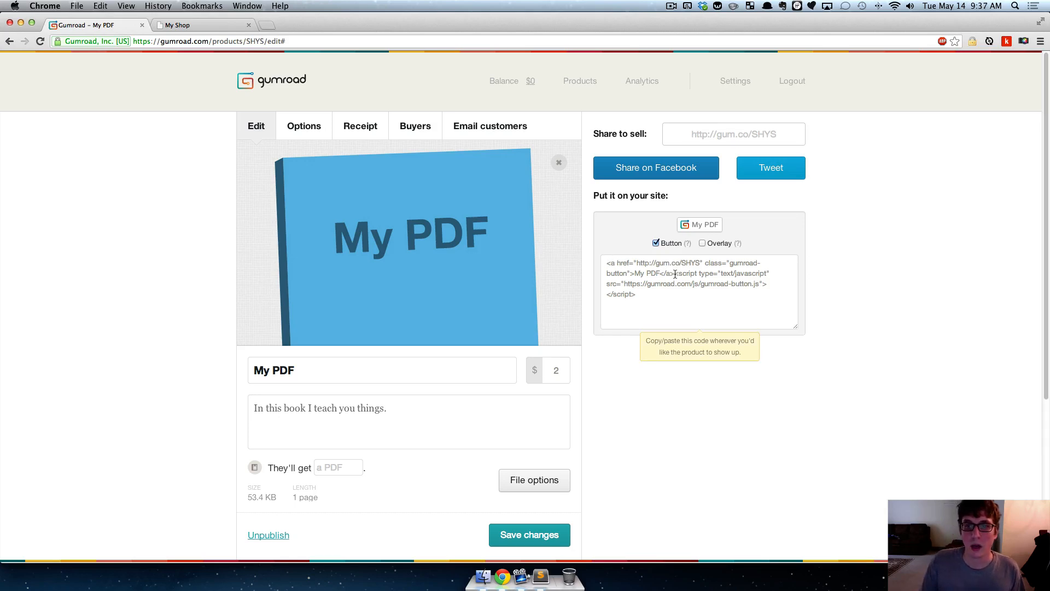
pyautogui.moveTo(677, 273); pyautogui.dragTo(679, 290)
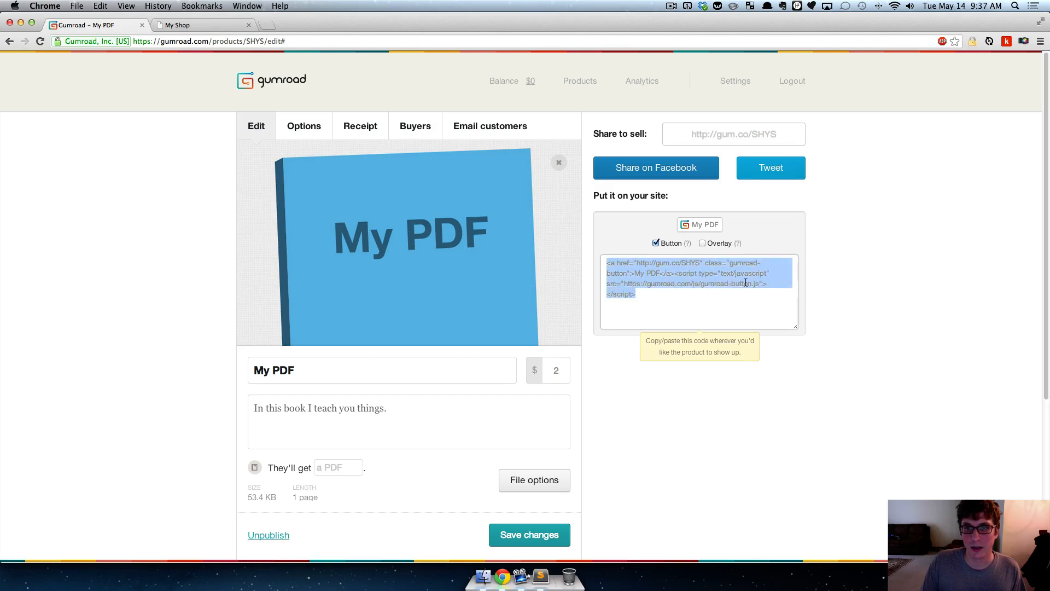
pyautogui.click(865, 250)
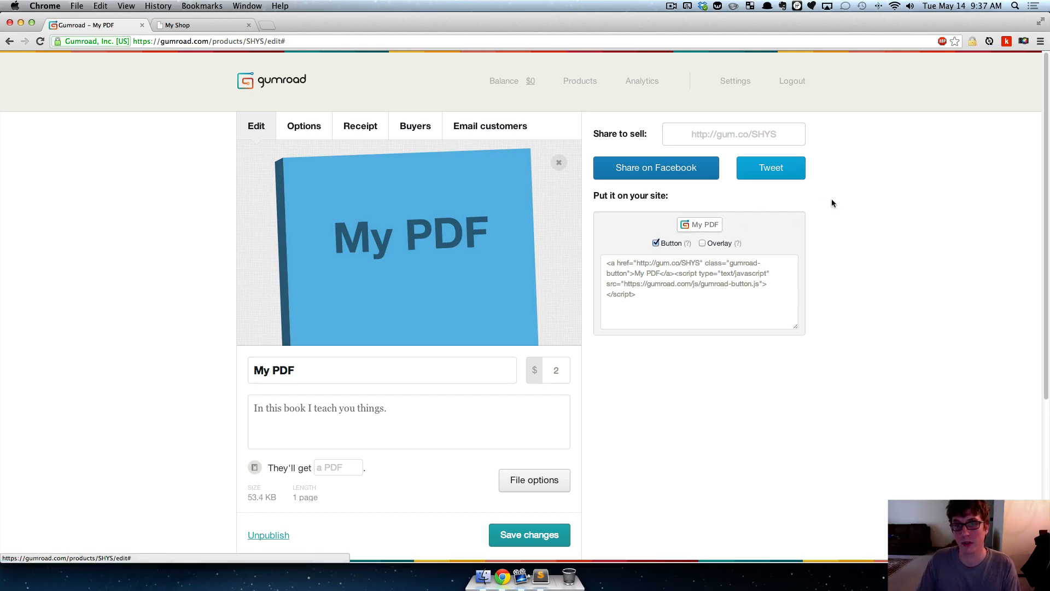
# - Turn off the Button option and enable Overlay for My PDF's embed code
pyautogui.click(656, 243)
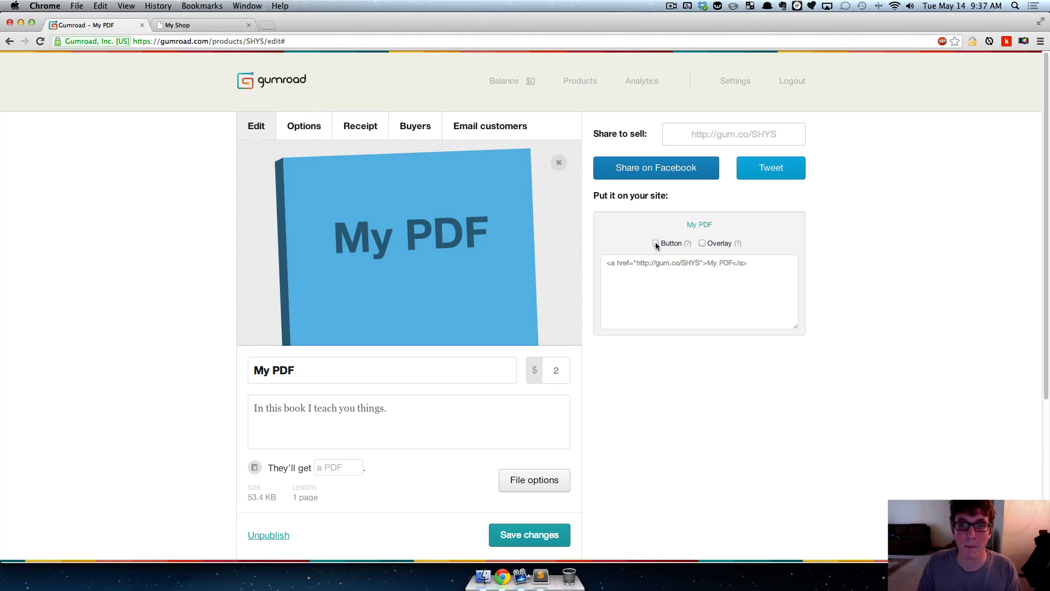
pyautogui.click(703, 243)
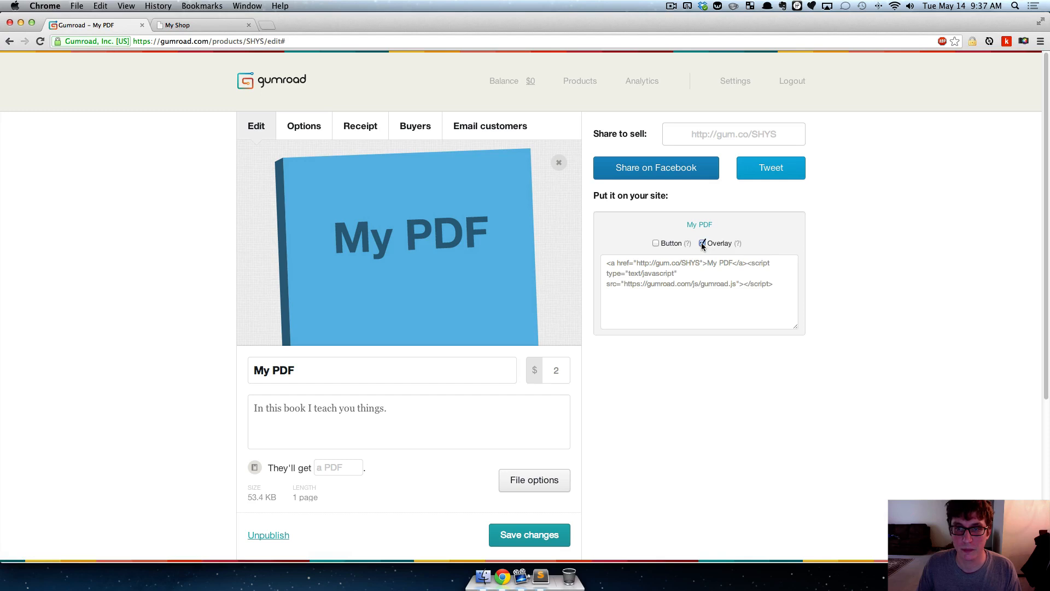
# - Read the developer documentation on the Overlay option and preview its example purchase lightbox
pyautogui.keyDown('super'); pyautogui.click(738, 245); pyautogui.keyUp('super')
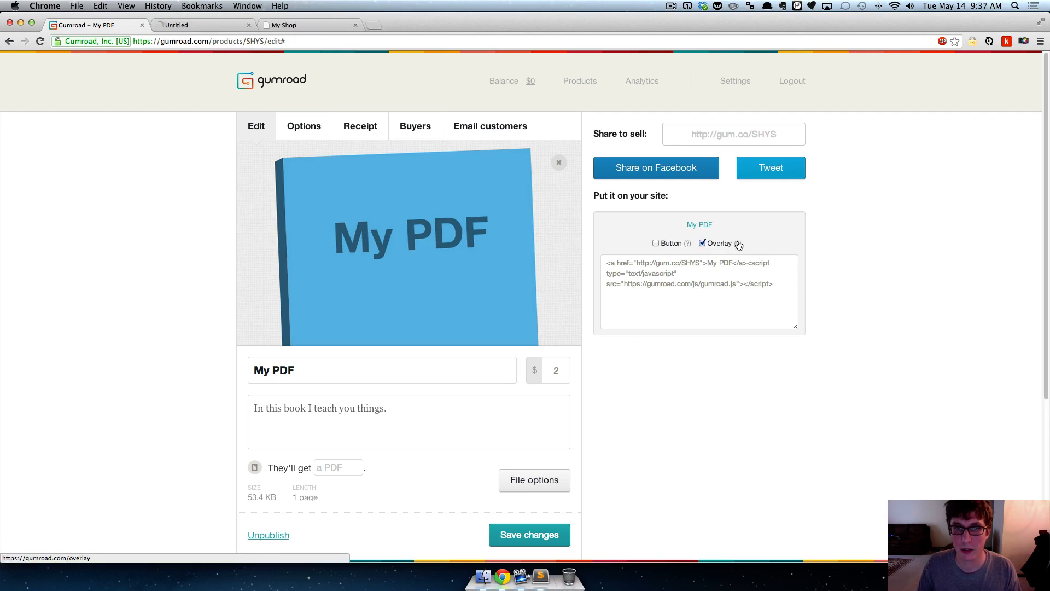
pyautogui.click(206, 28)
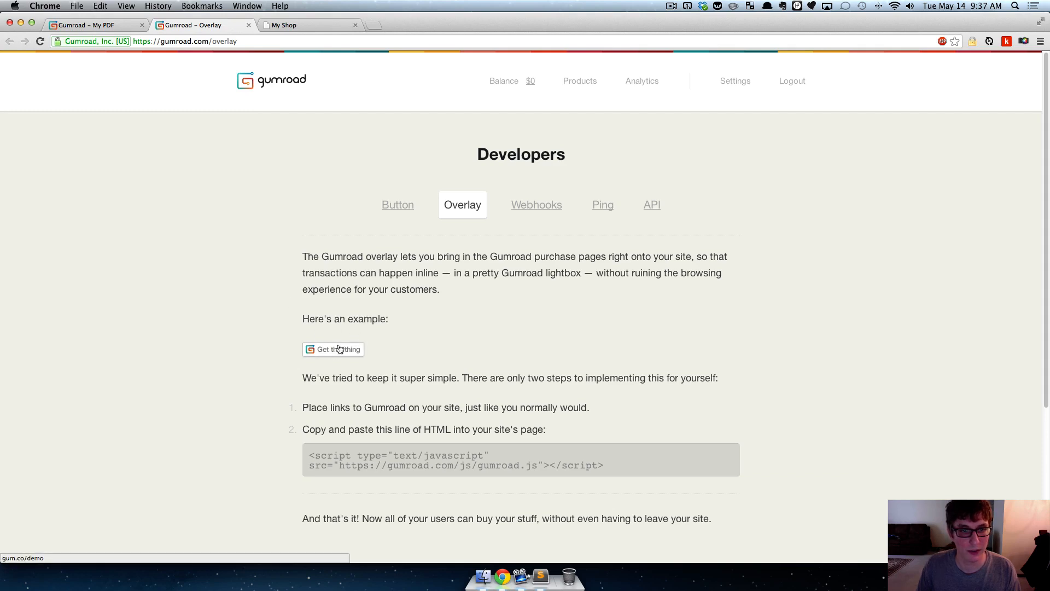
pyautogui.scroll(-3, 339, 328)
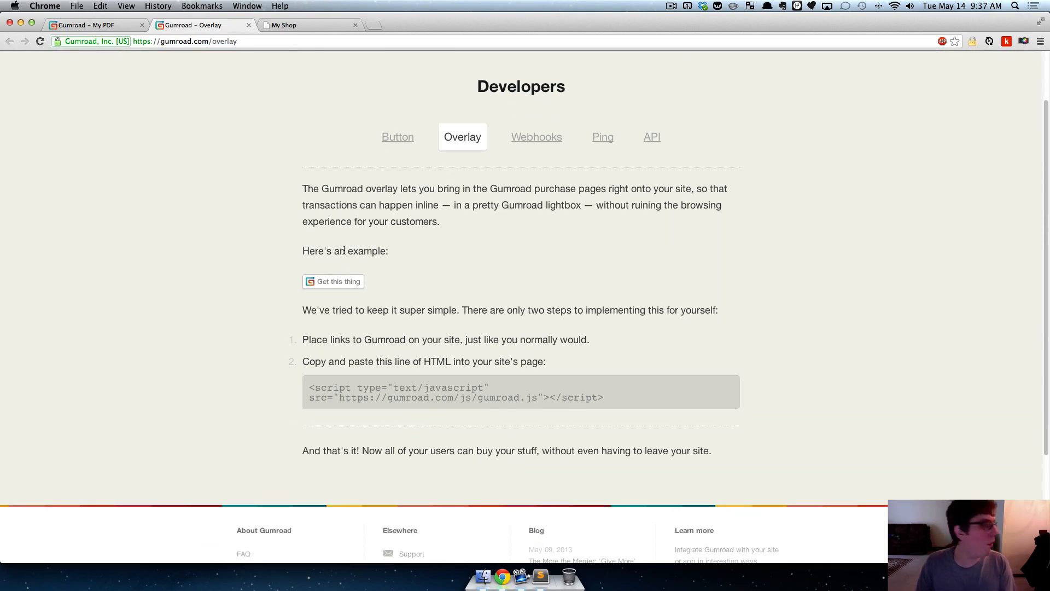
pyautogui.click(99, 24)
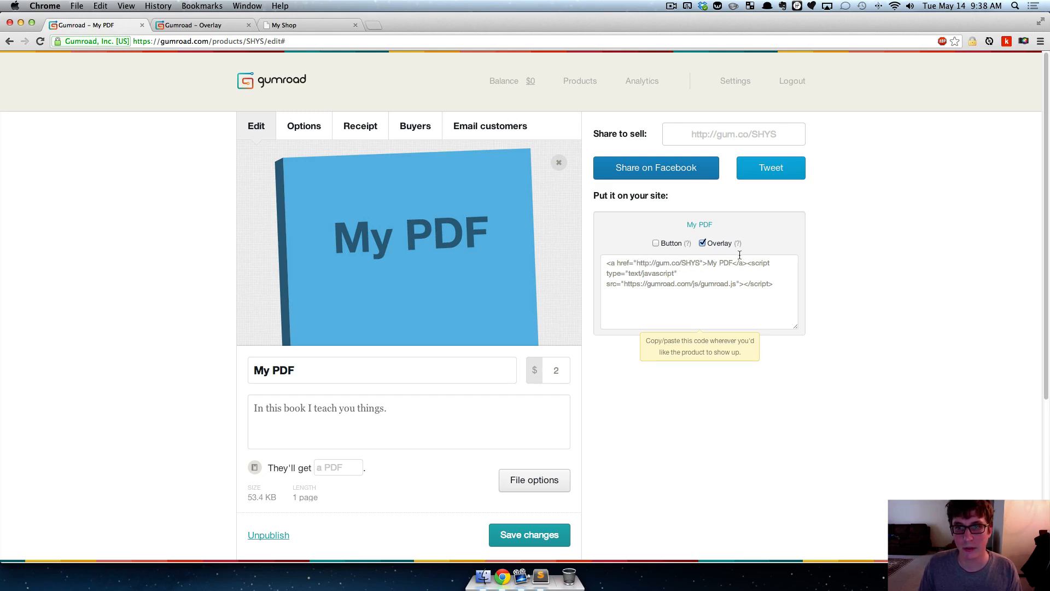
pyautogui.click(179, 31)
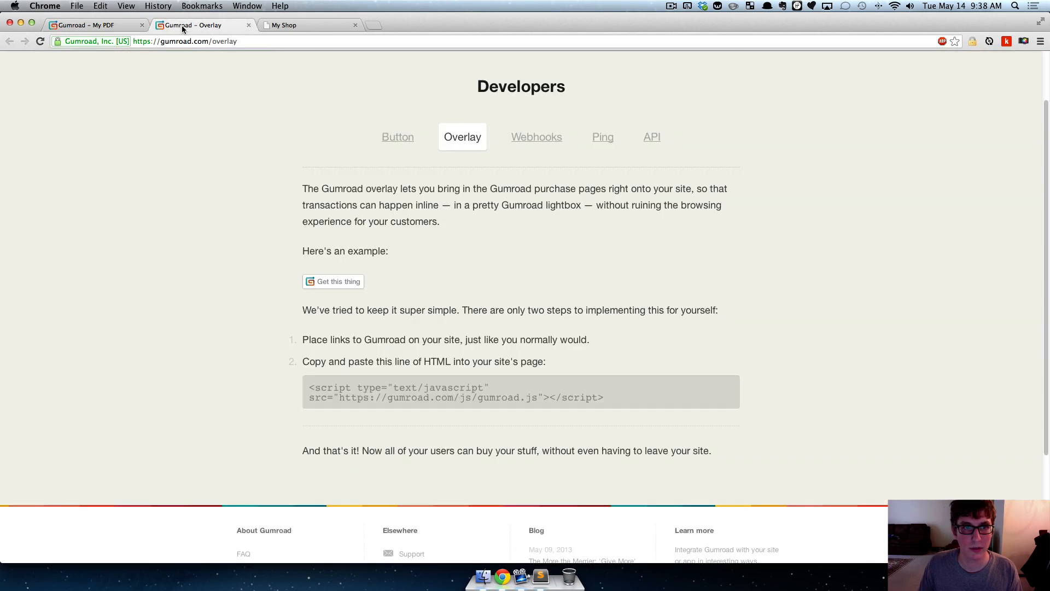
pyautogui.click(338, 283)
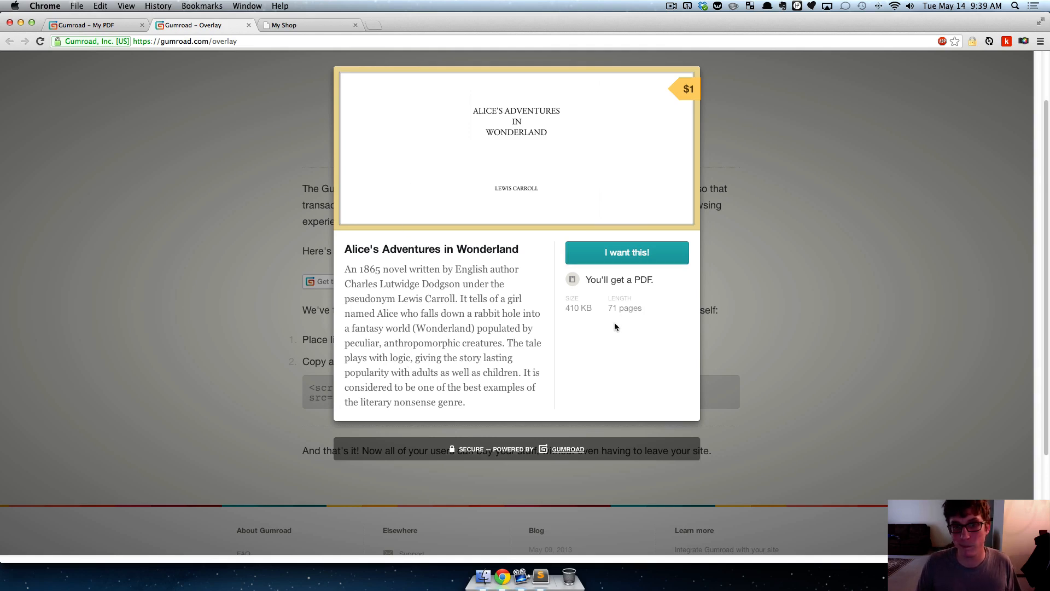
pyautogui.click(193, 281)
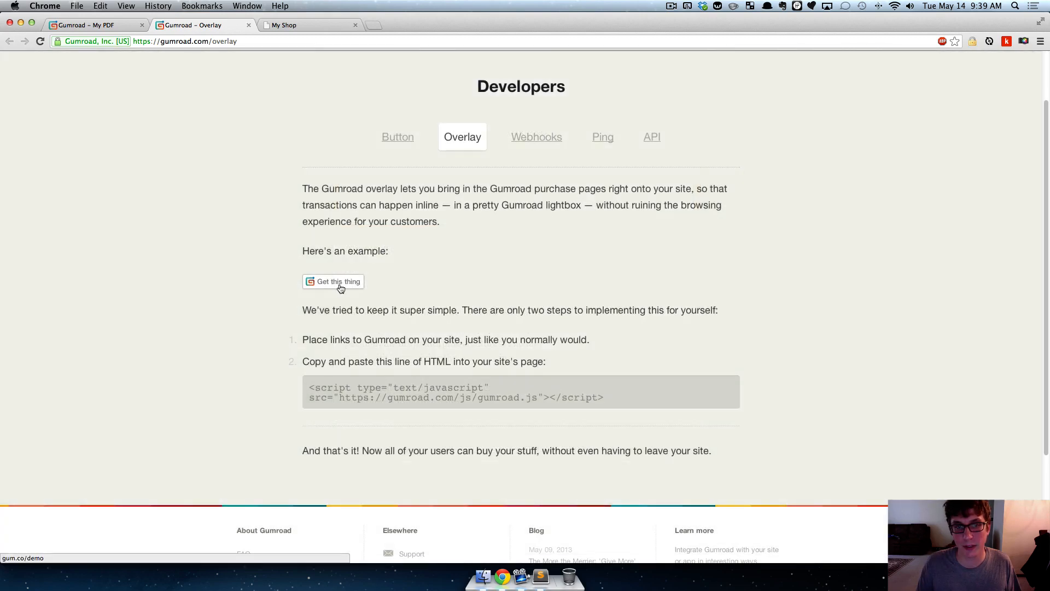
# - Close the Overlay documentation, look over the My Shop page, and return to the My PDF product
pyautogui.click(88, 25)
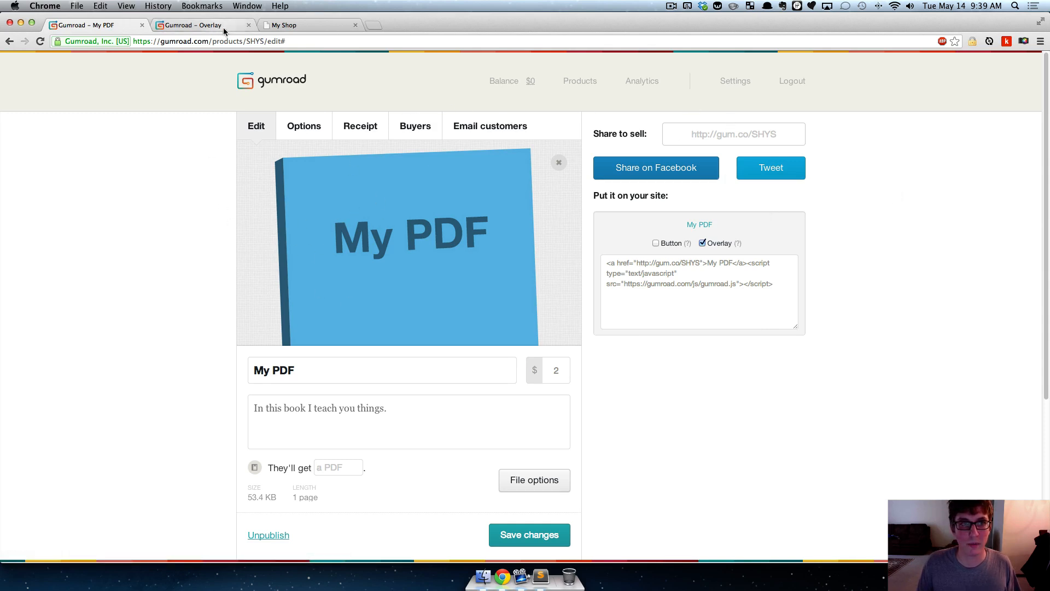
pyautogui.click(307, 26)
pyautogui.click(248, 25)
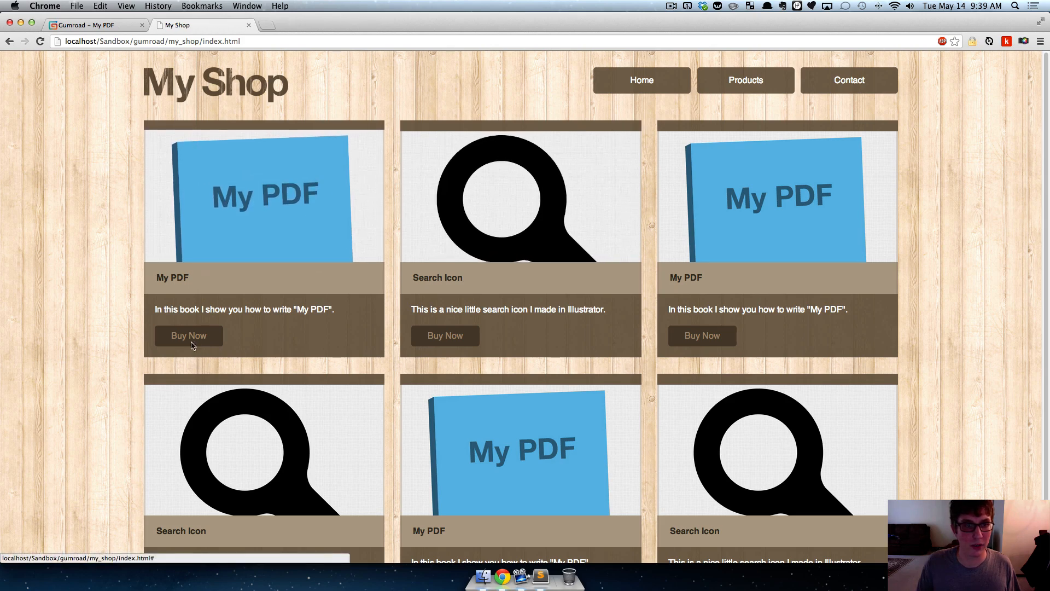
pyautogui.click(94, 25)
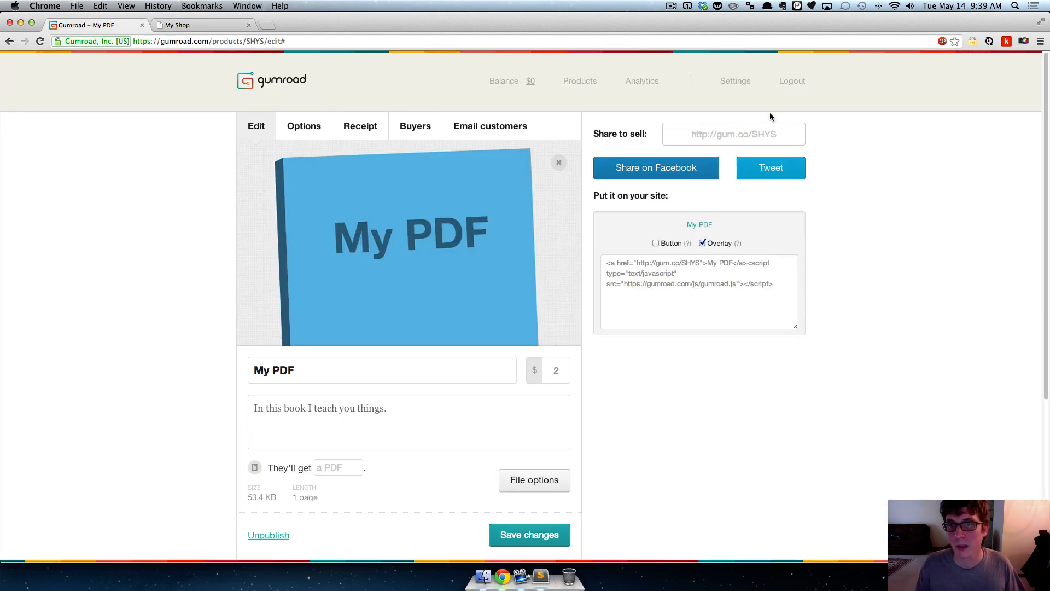
# - Start a new product named Search Icon and attach search_icon.ai from the products folder as its file
pyautogui.click(580, 81)
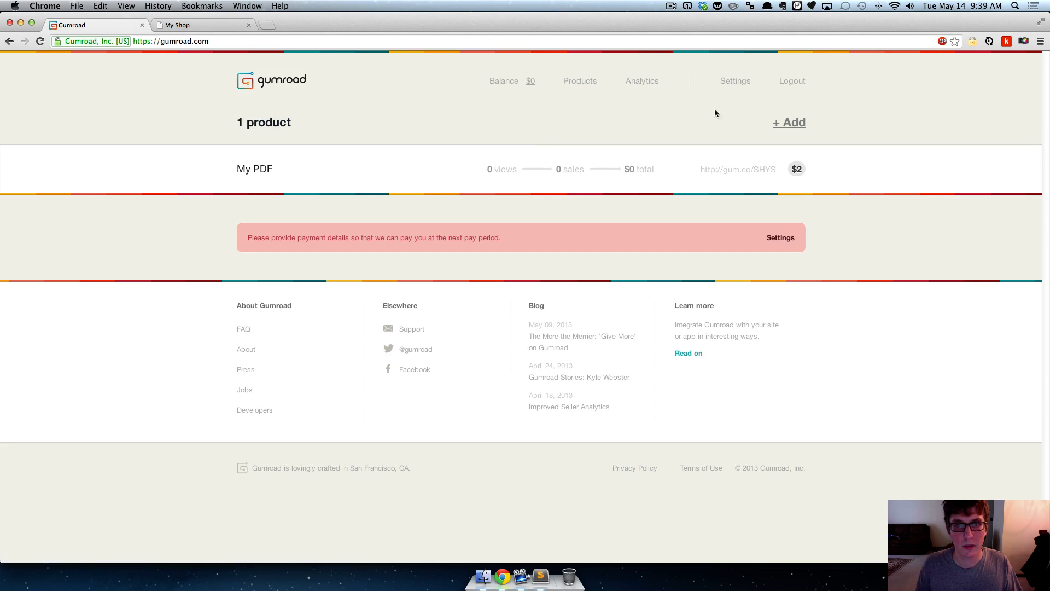
pyautogui.click(808, 122)
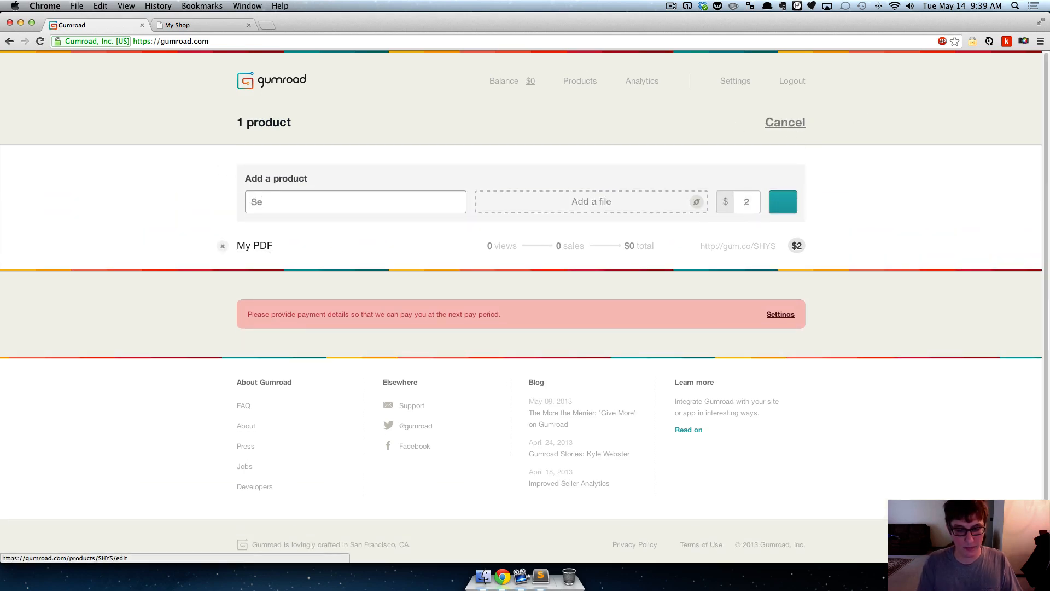
pyautogui.write('Search Icon')
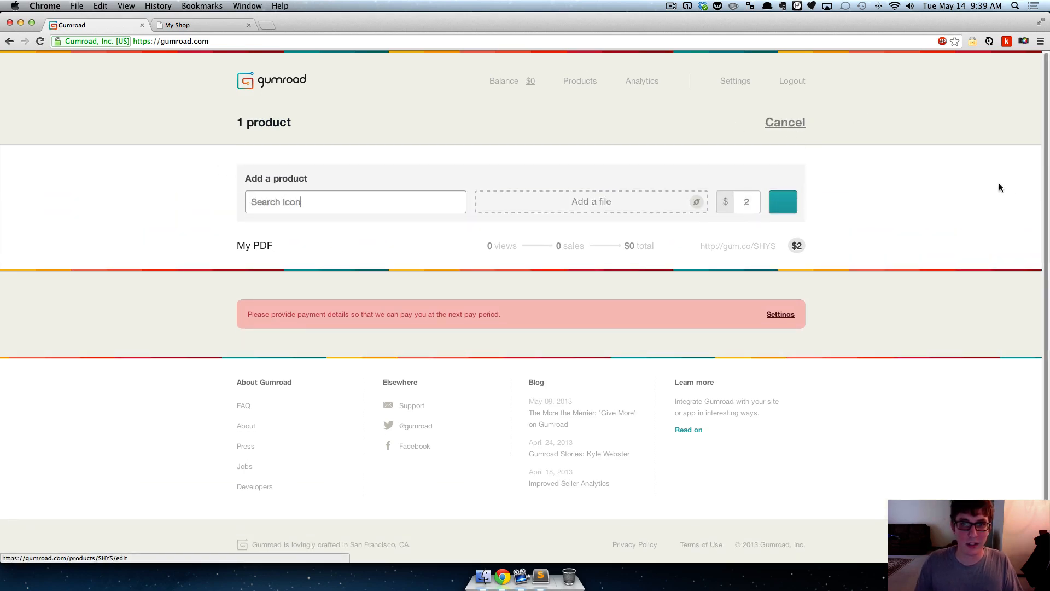
pyautogui.click(643, 203)
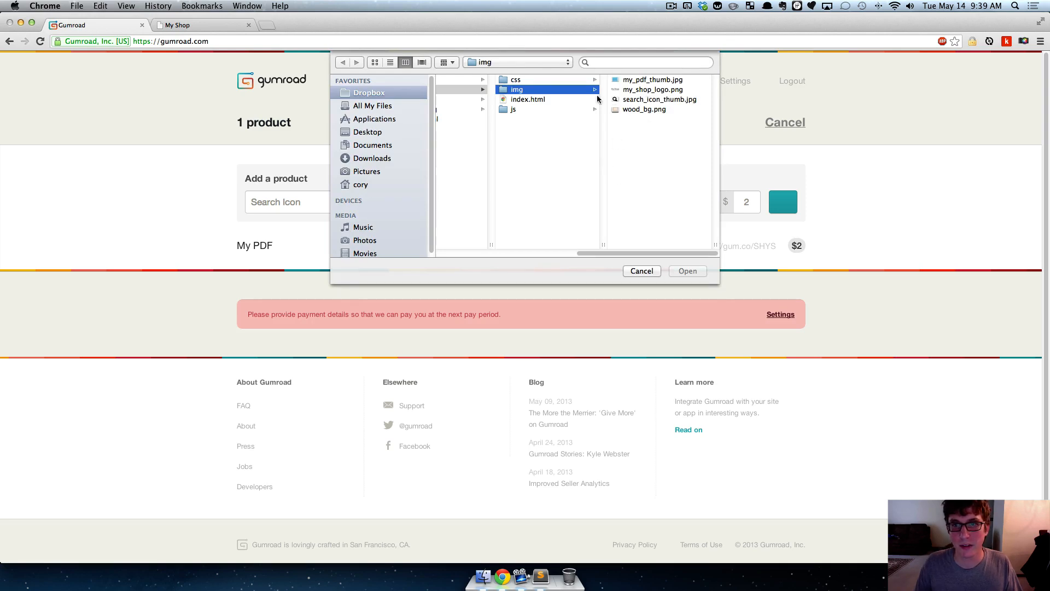
pyautogui.moveTo(589, 251); pyautogui.dragTo(550, 253)
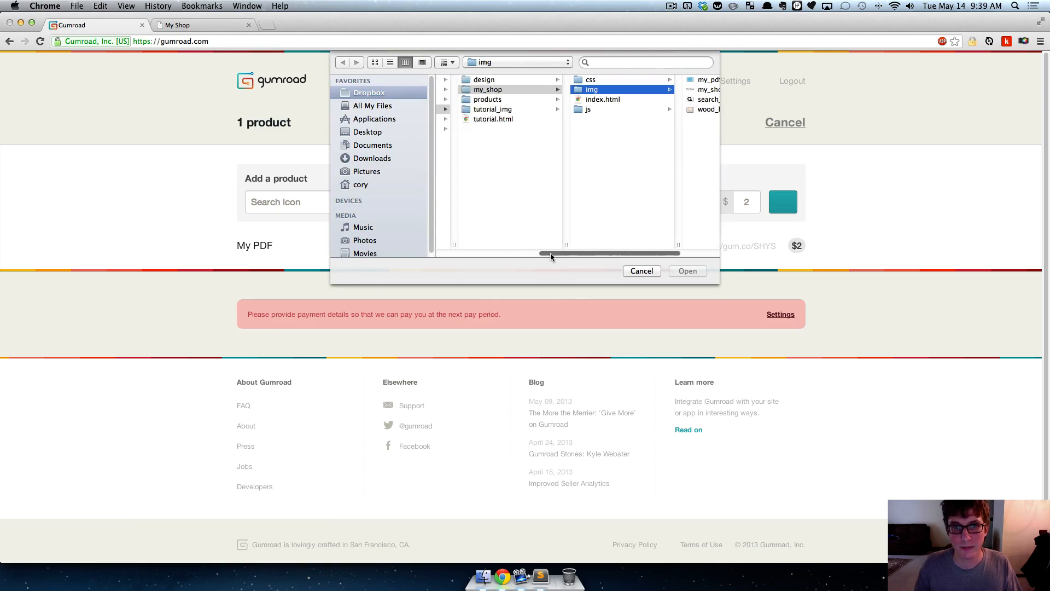
pyautogui.click(502, 100)
pyautogui.click(605, 80)
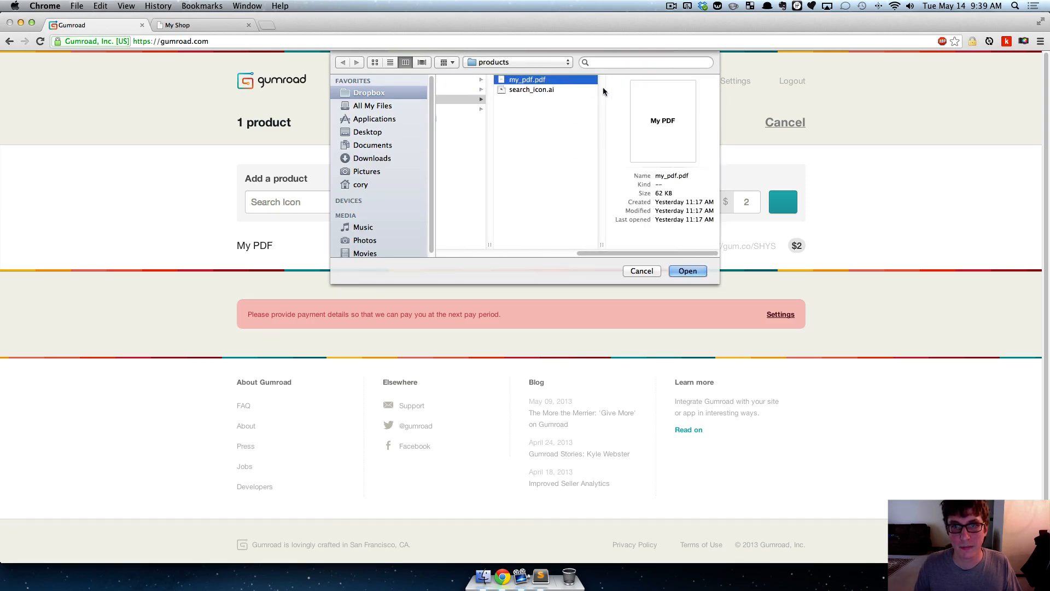
pyautogui.click(498, 91)
pyautogui.click(684, 271)
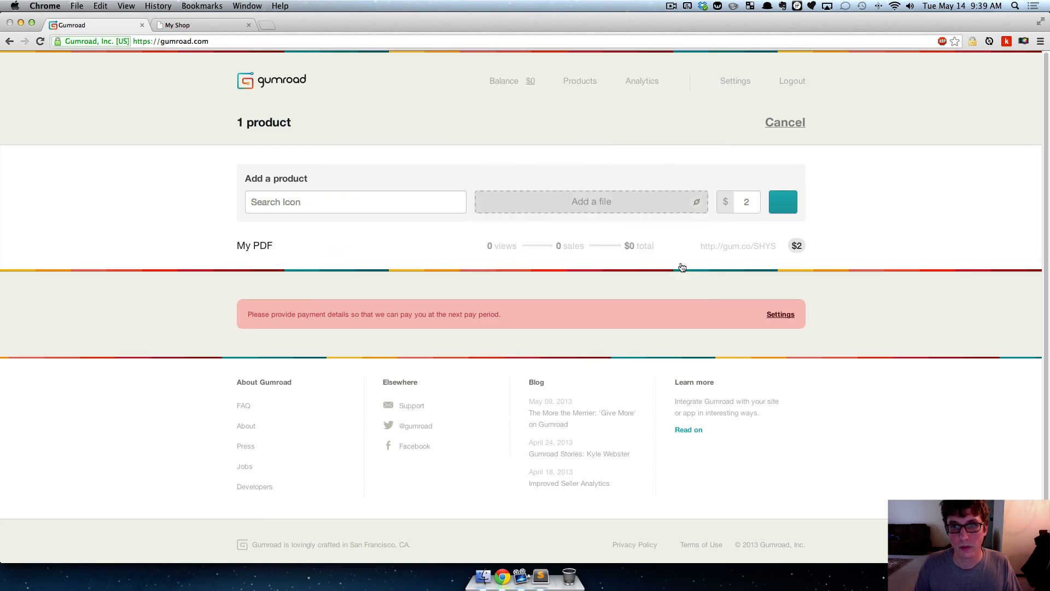
# - Set the new Search Icon product's price to $1 and add it to the account
pyautogui.doubleClick(747, 201)
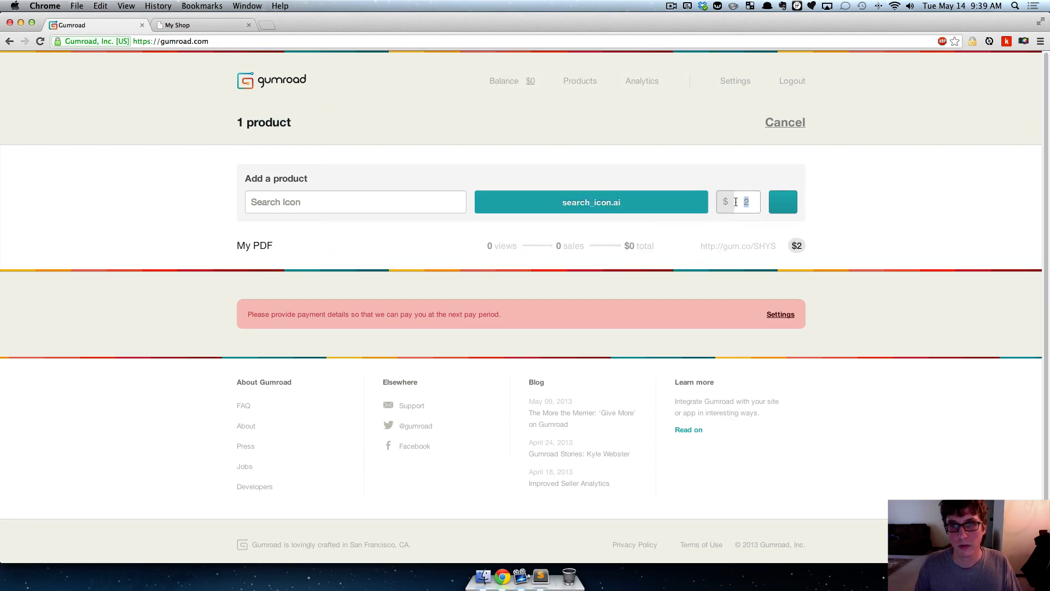
pyautogui.write('1')
pyautogui.click(784, 202)
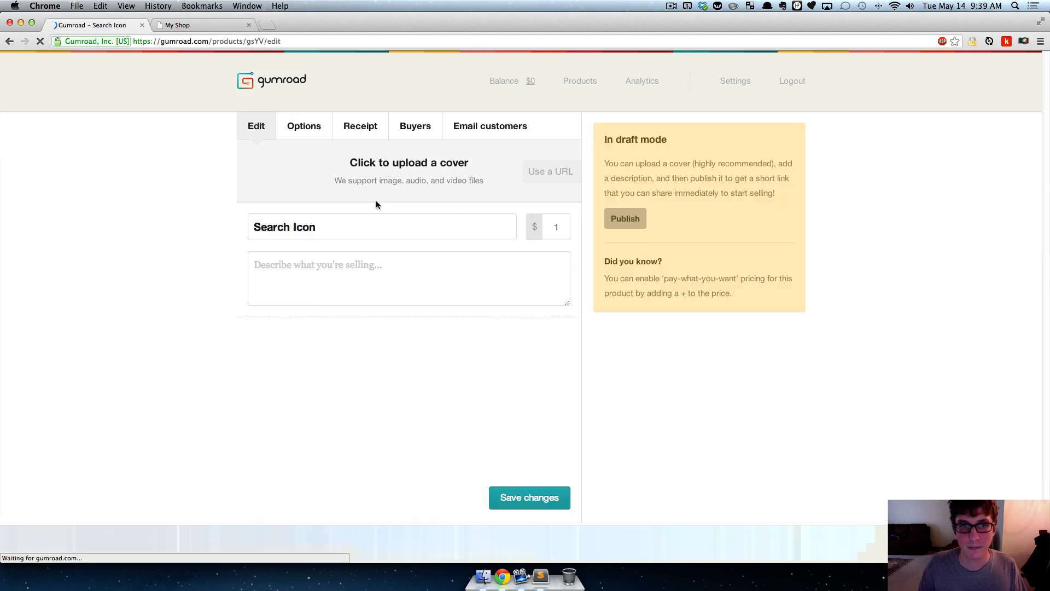
# - Upload search_icon_thumb.jpg from my_shop's img folder as the Search Icon product's cover
pyautogui.click(471, 172)
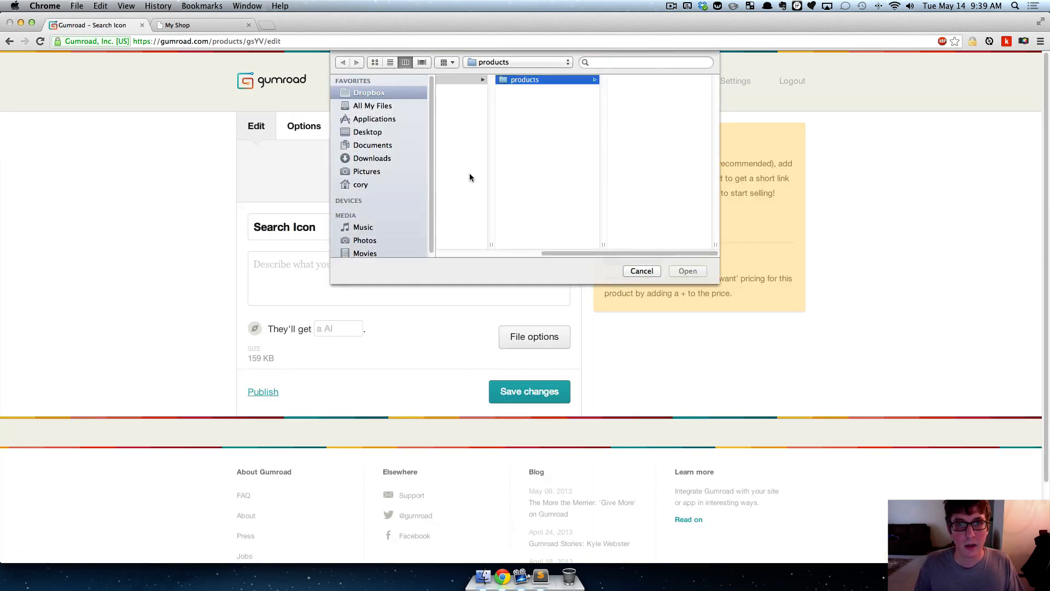
pyautogui.click(553, 91)
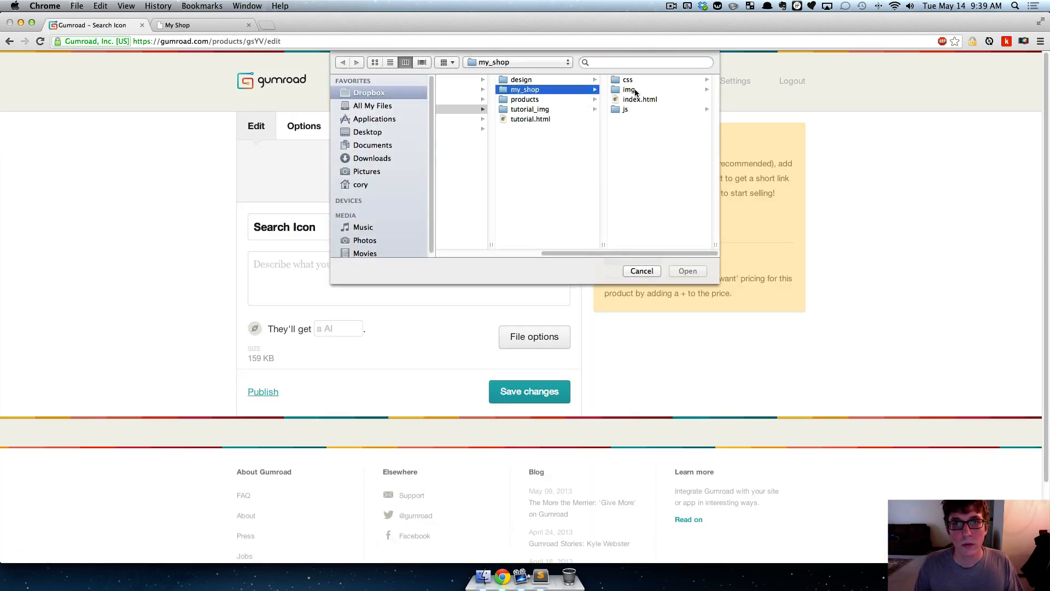
pyautogui.click(629, 90)
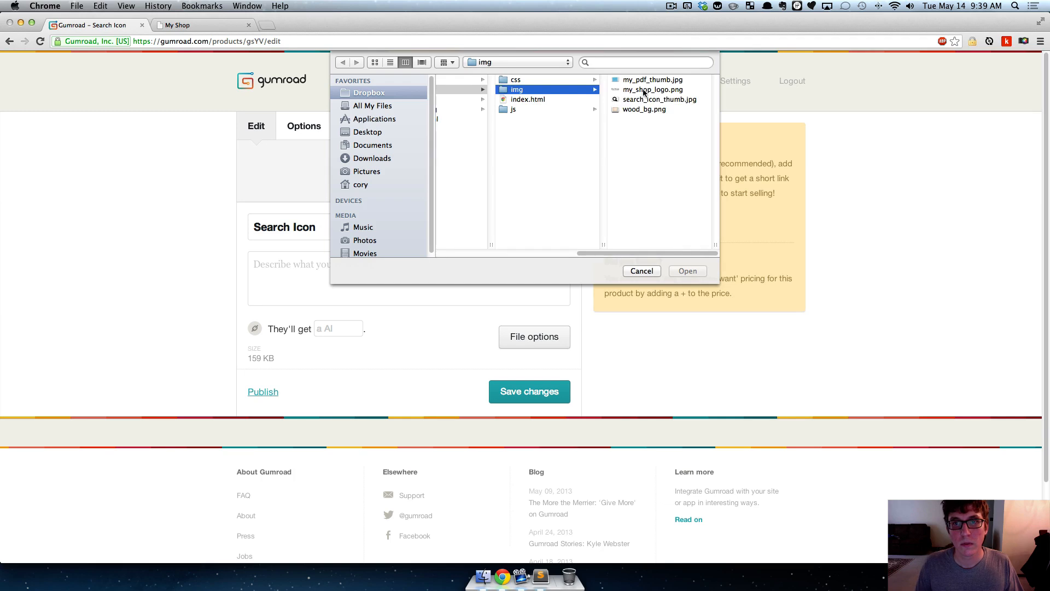
pyautogui.click(644, 91)
pyautogui.press('Down')
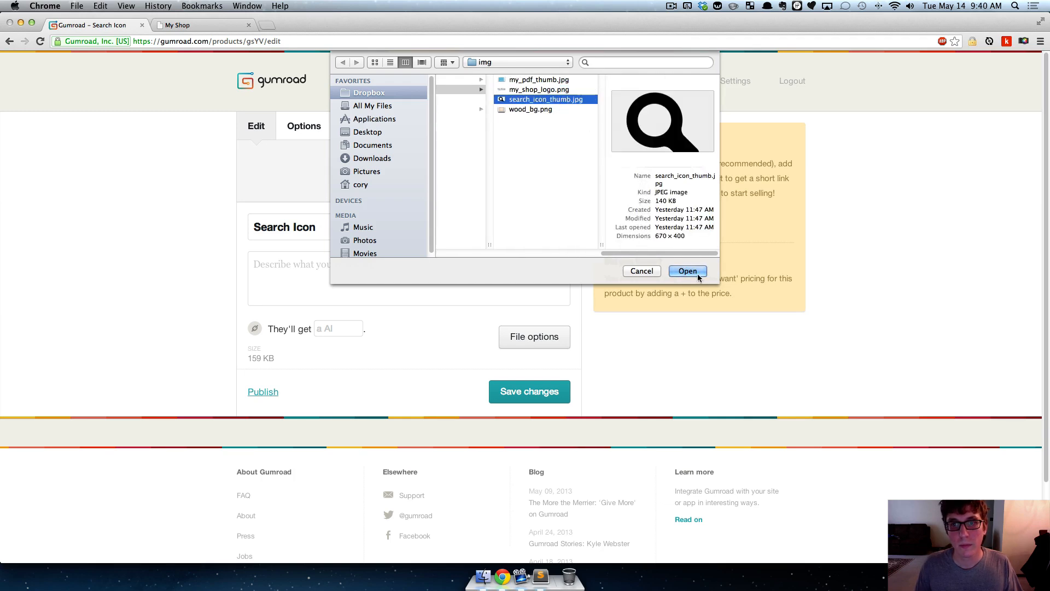
pyautogui.click(689, 271)
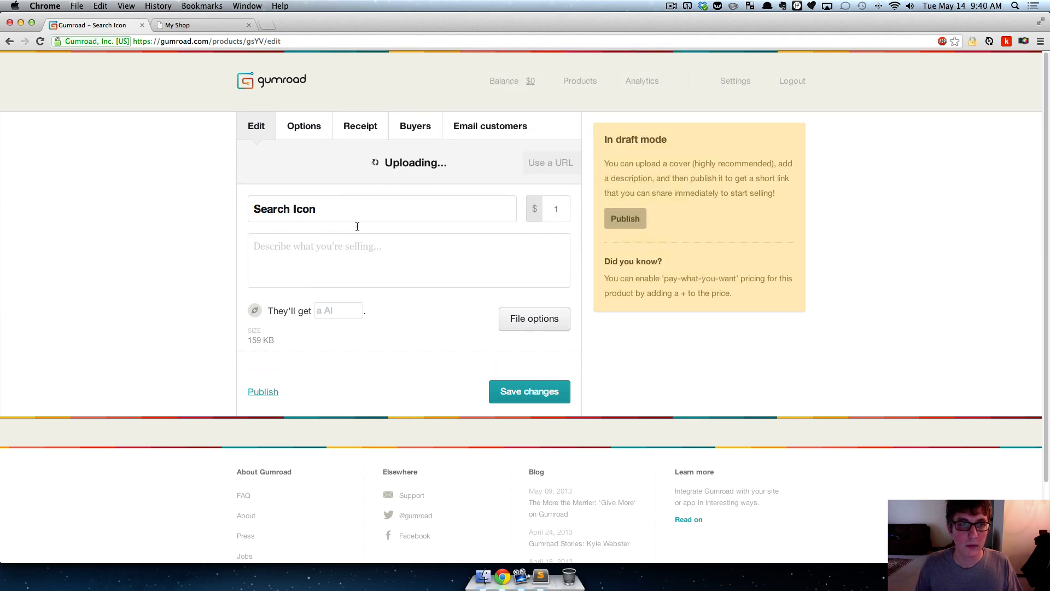
# - Describe the Search Icon product as "A vector magnifying glass icon."
pyautogui.click(337, 408)
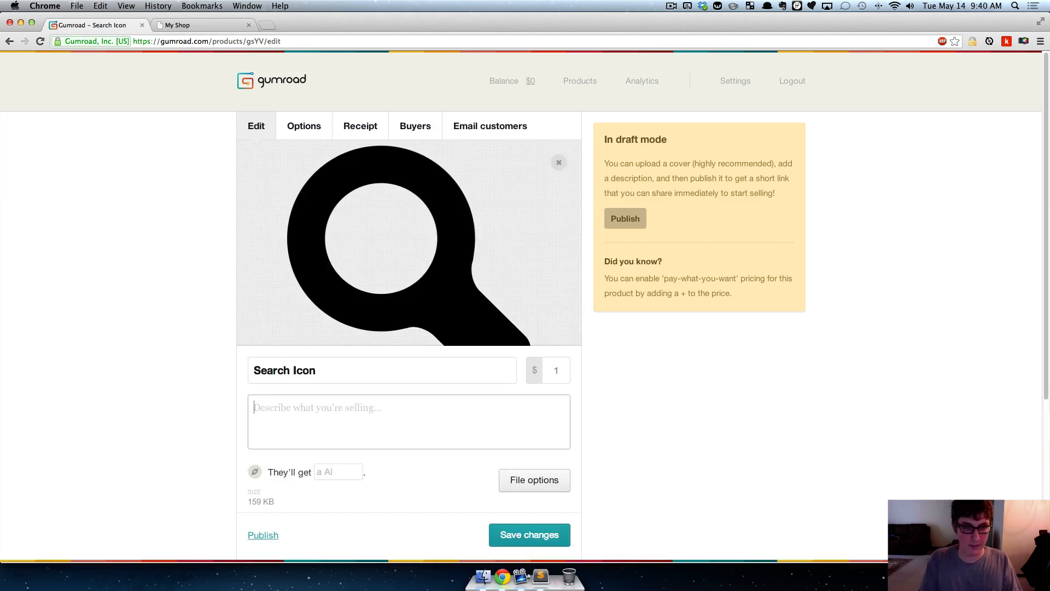
pyautogui.write('A vector ')
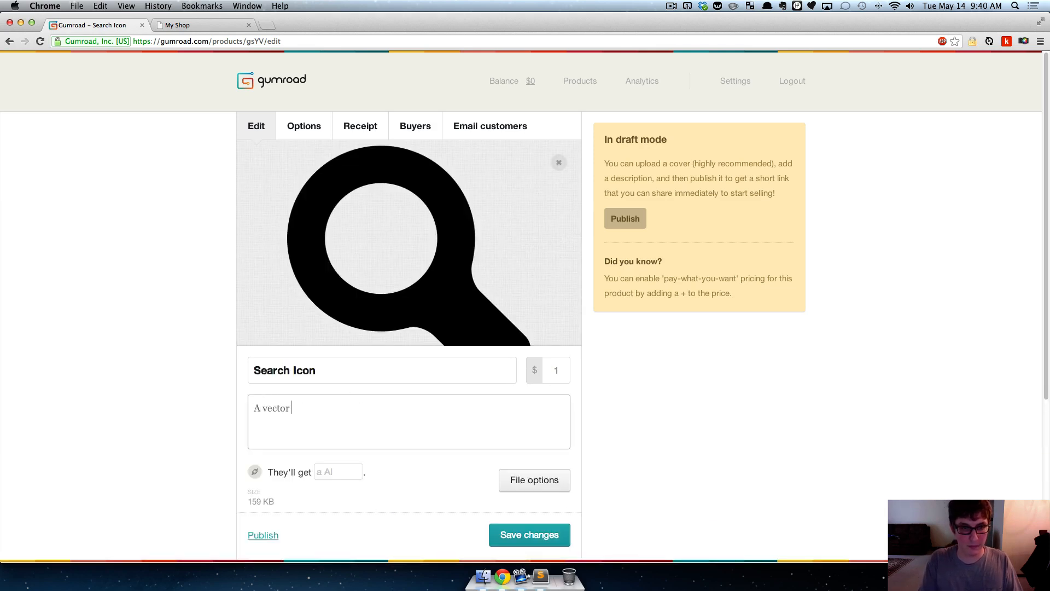
pyautogui.write('magnifying')
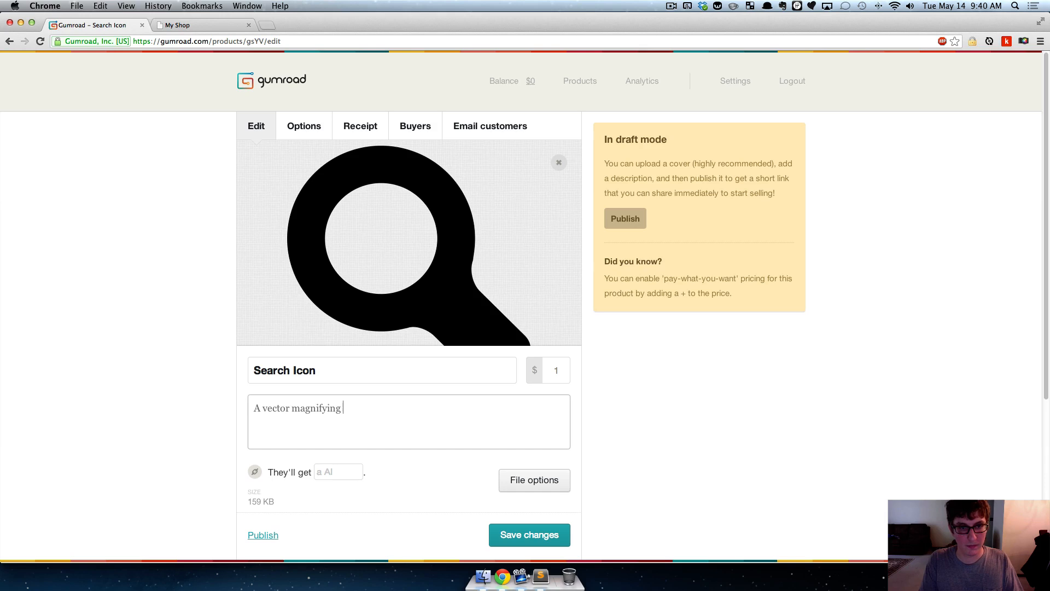
pyautogui.write(' glass icon.')
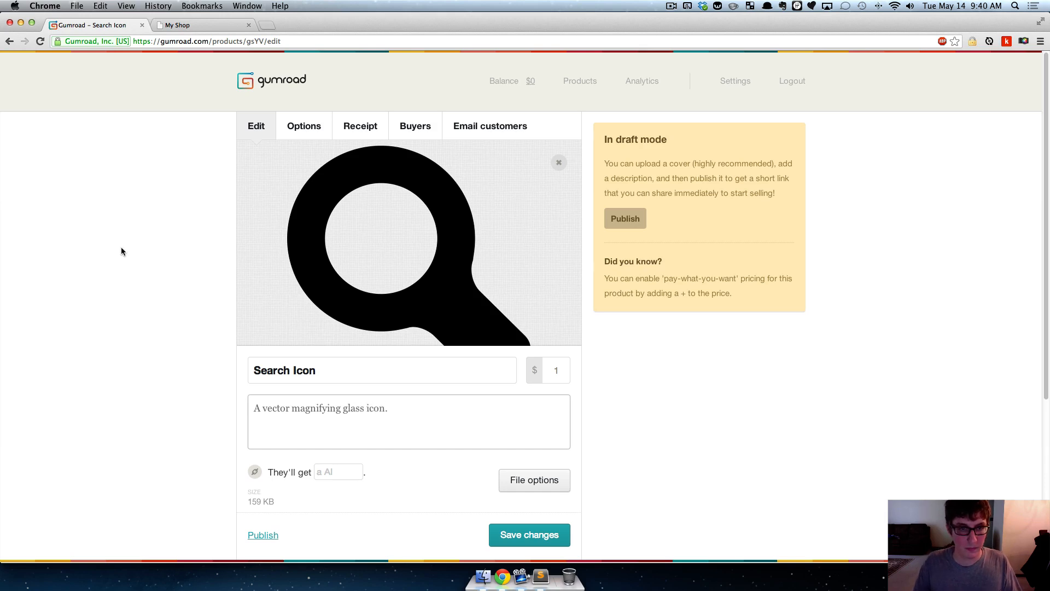
pyautogui.click(115, 245)
# - Enable pay-what-you-want pricing for Search Icon by setting its price to + with a suggested amount of $1
pyautogui.scroll(-1, 137, 246)
pyautogui.click(563, 349)
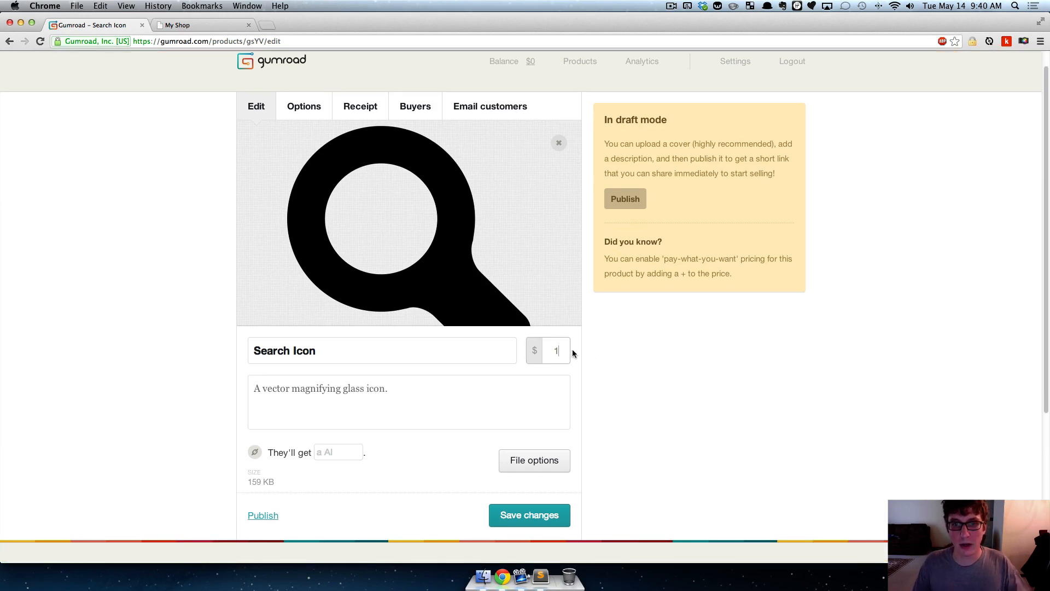
pyautogui.moveTo(610, 259); pyautogui.dragTo(777, 269)
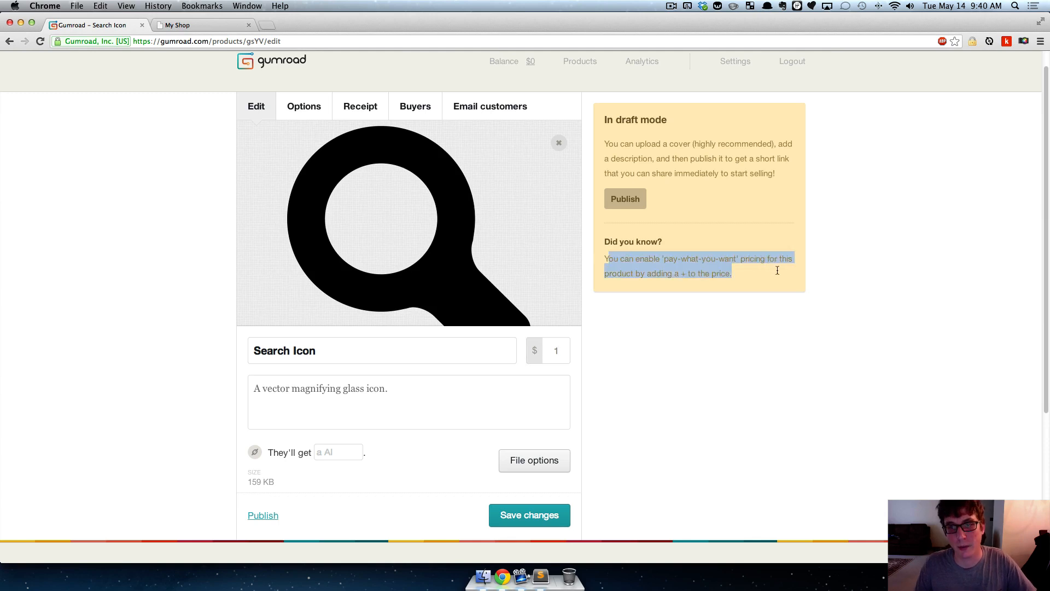
pyautogui.click(744, 276)
pyautogui.doubleClick(551, 351)
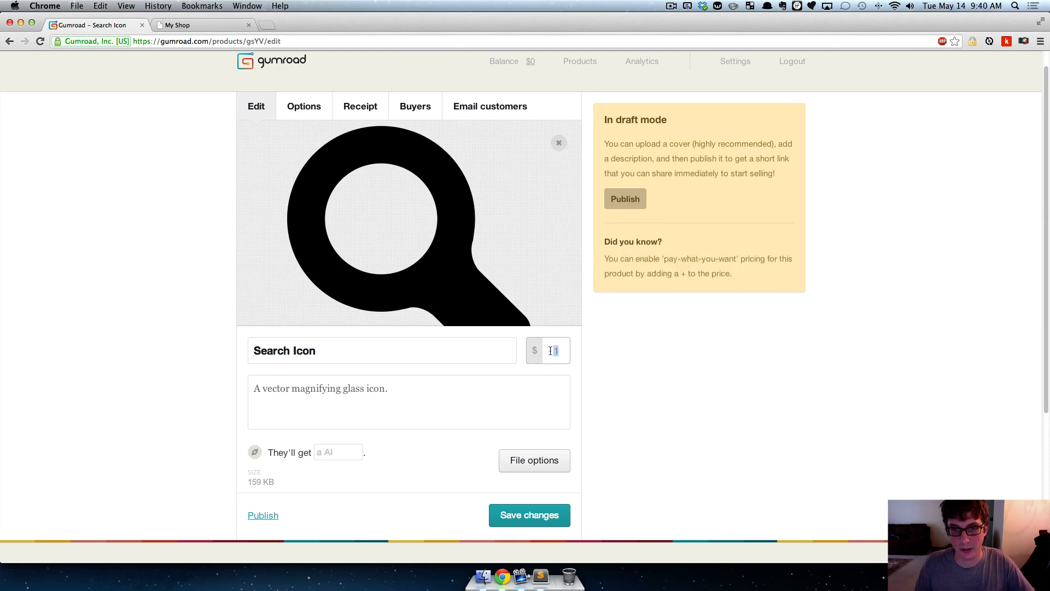
pyautogui.write('+')
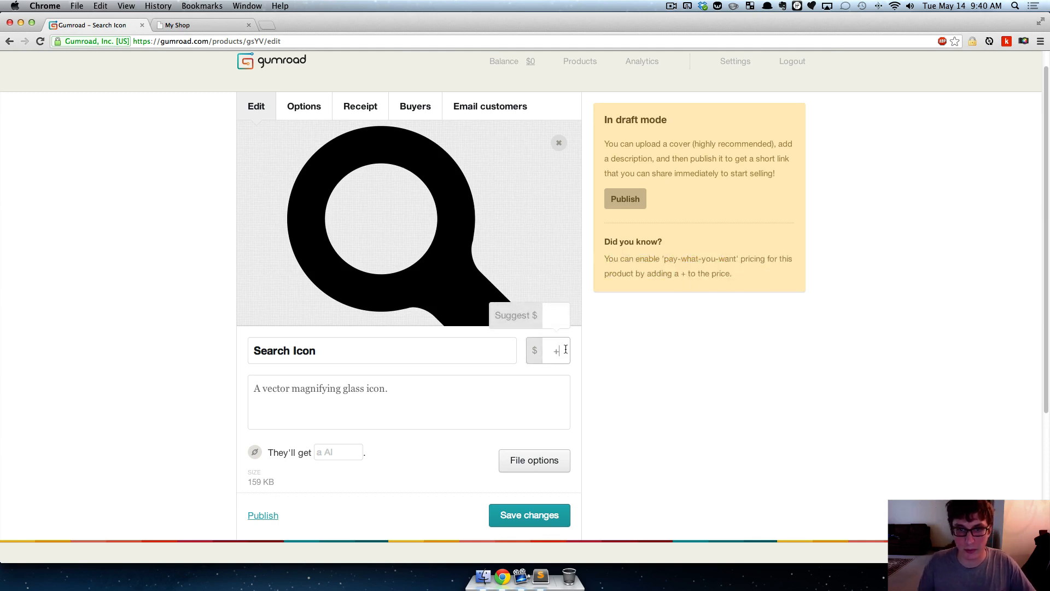
pyautogui.click(557, 312)
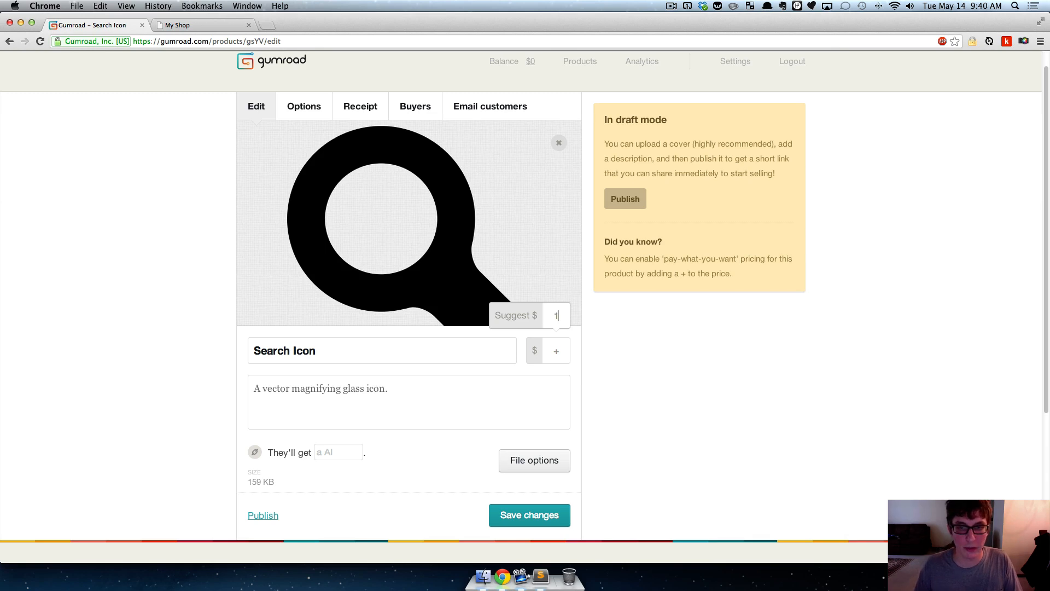
pyautogui.click(618, 335)
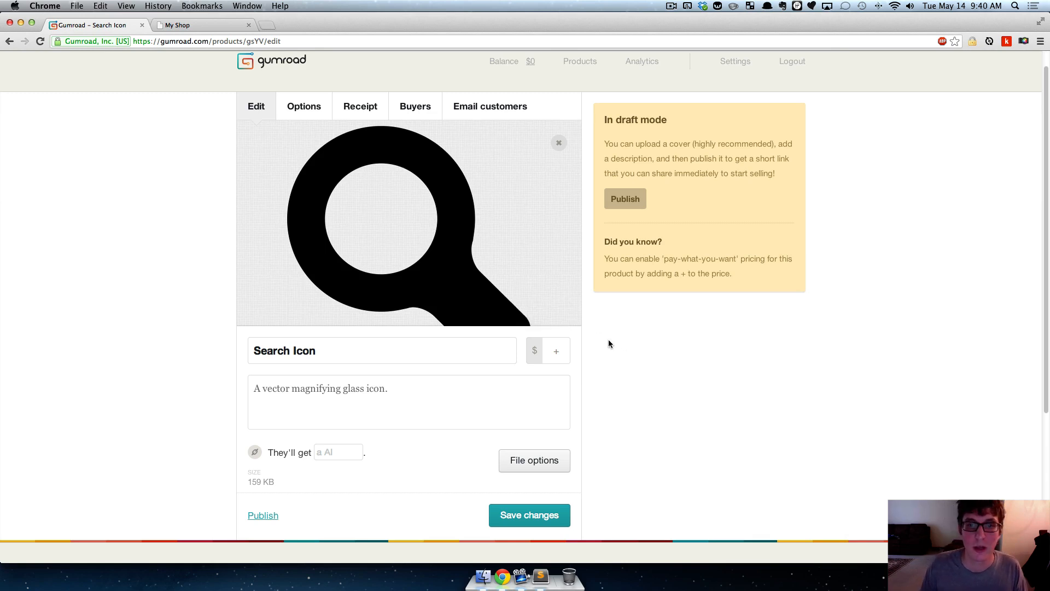
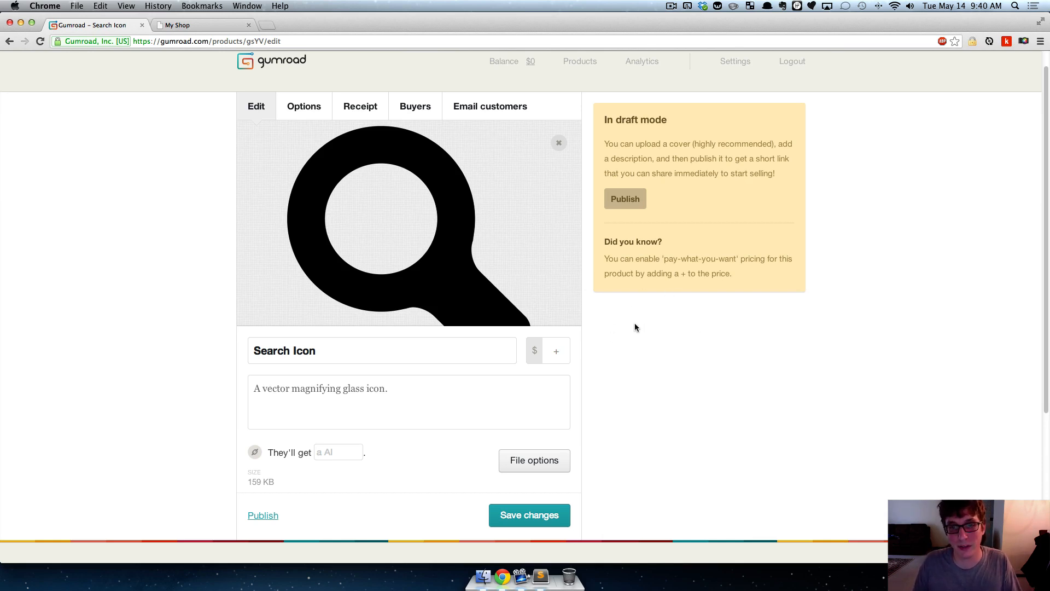
# - Save the Search Icon product's changes and publish the product
pyautogui.scroll(-6, 135, 287)
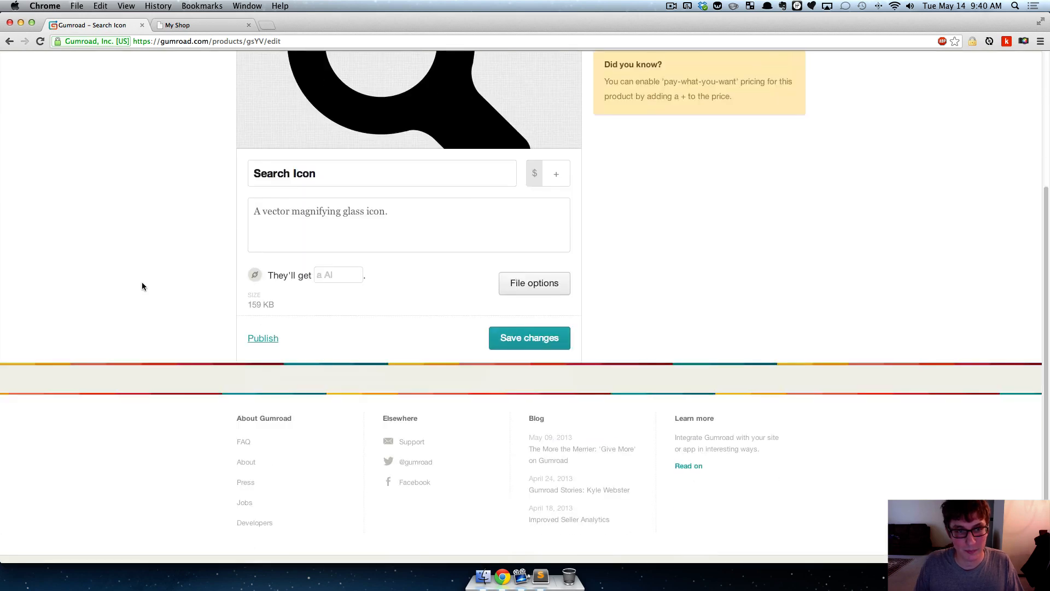
pyautogui.scroll(3, 142, 282)
pyautogui.click(559, 438)
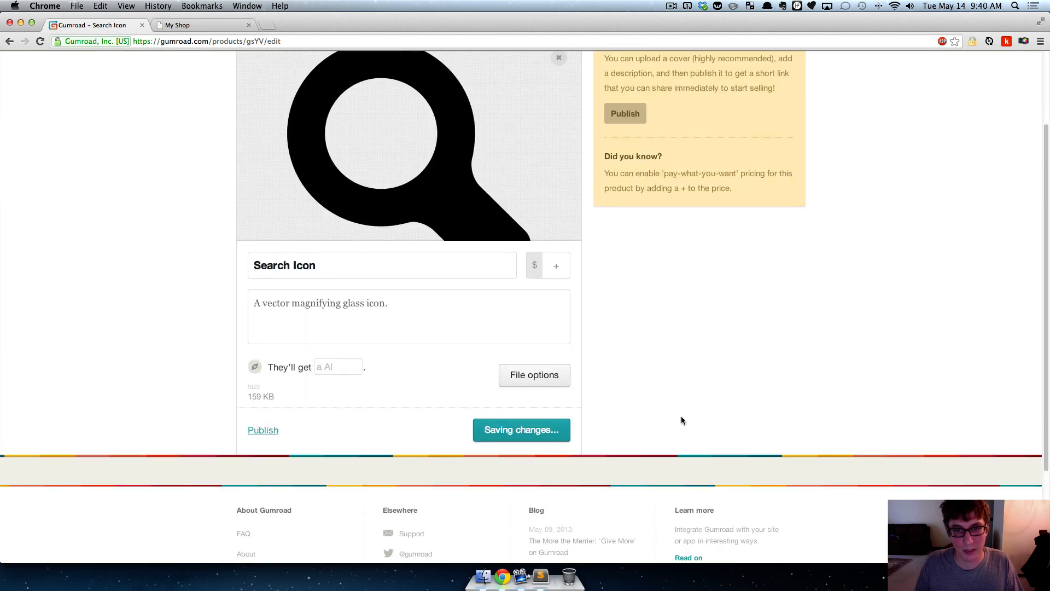
pyautogui.click(624, 219)
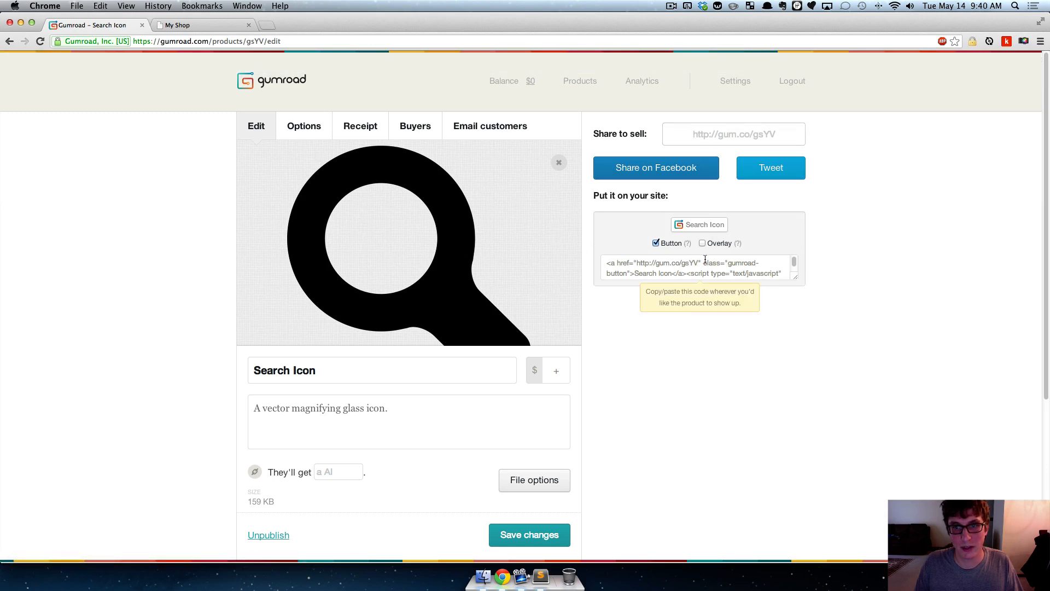
pyautogui.click(701, 135)
pyautogui.click(887, 182)
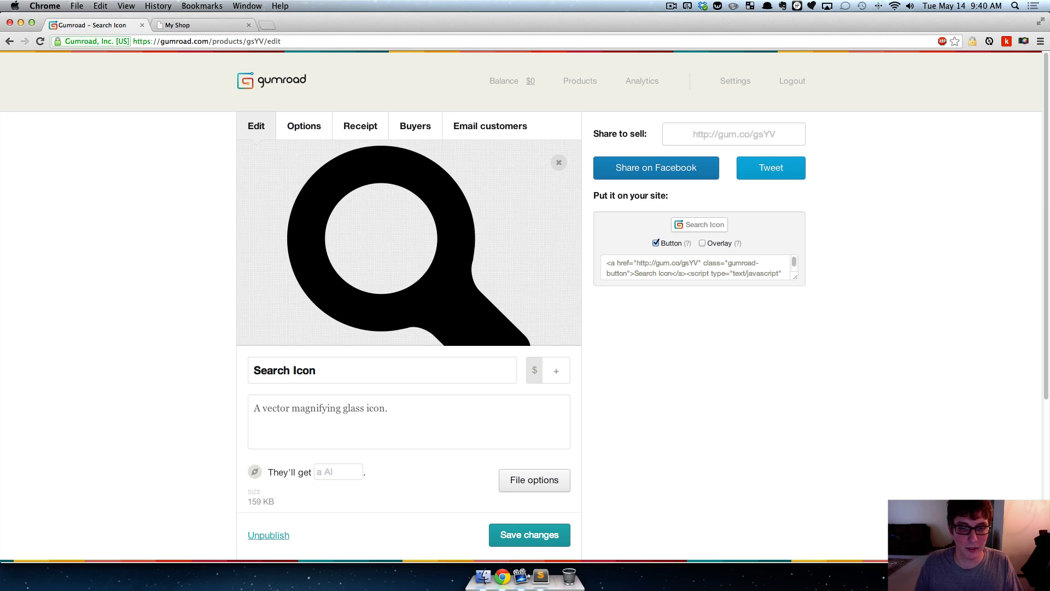
pyautogui.click(541, 573)
pyautogui.press('super+Tab')
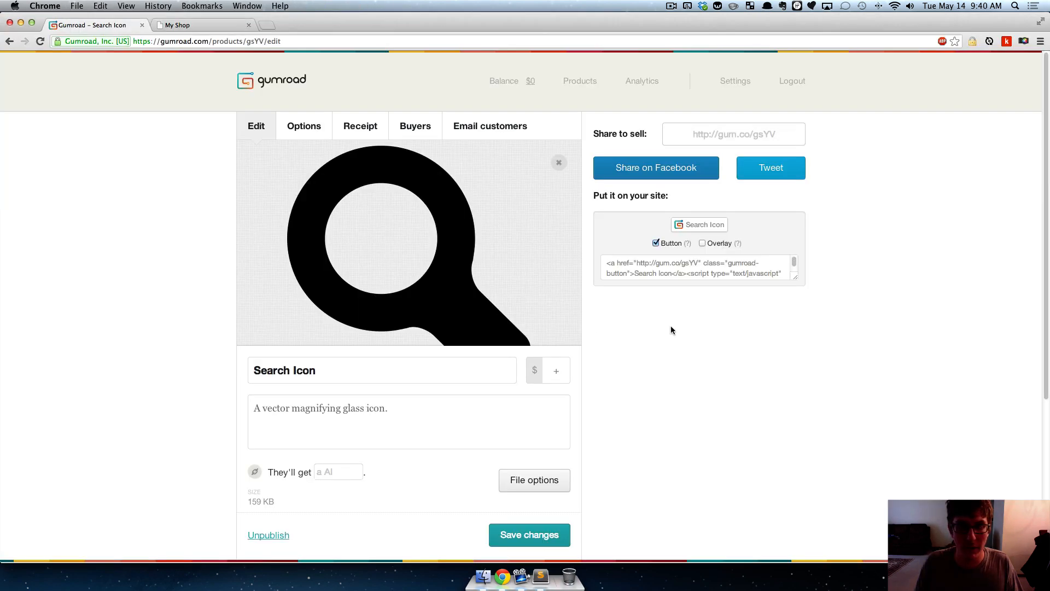
# - Enlarge the Search Icon embed code box, switch the code to the Overlay version and copy it
pyautogui.click(728, 264)
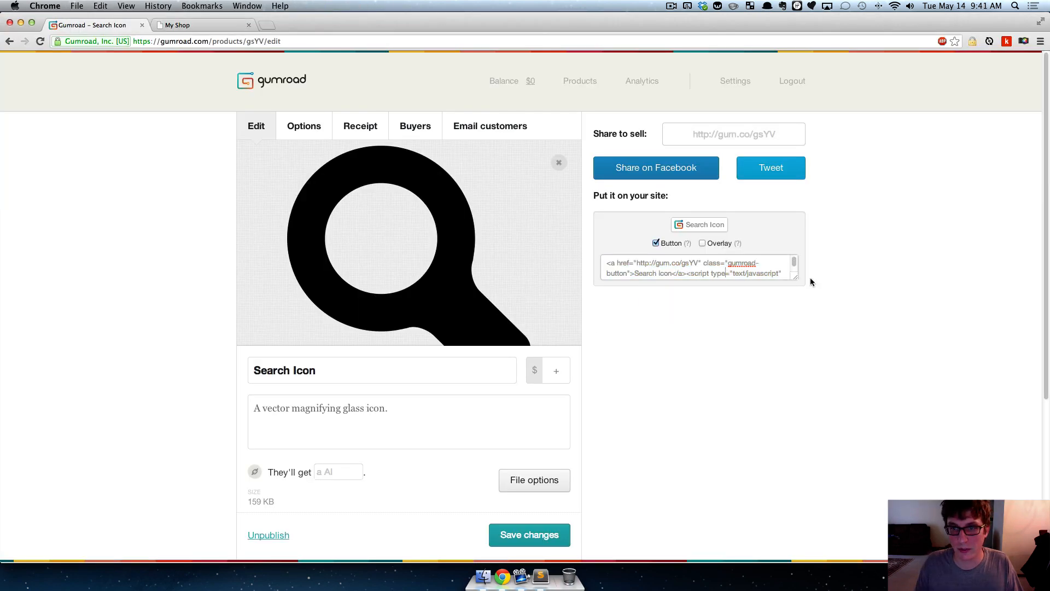
pyautogui.moveTo(796, 277); pyautogui.dragTo(797, 362)
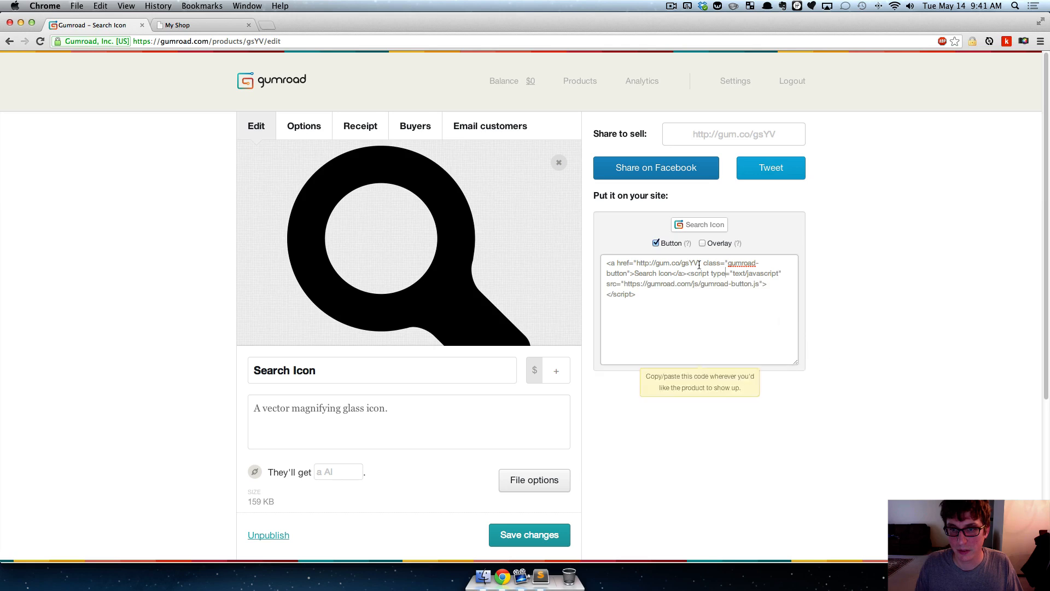
pyautogui.click(703, 243)
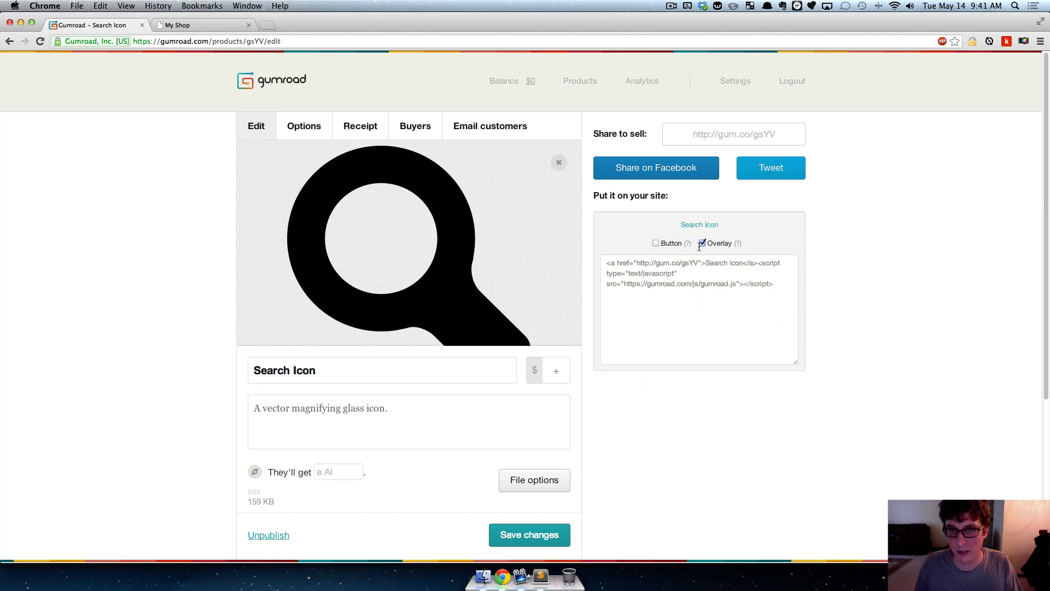
pyautogui.click(772, 286)
pyautogui.press('super+c')
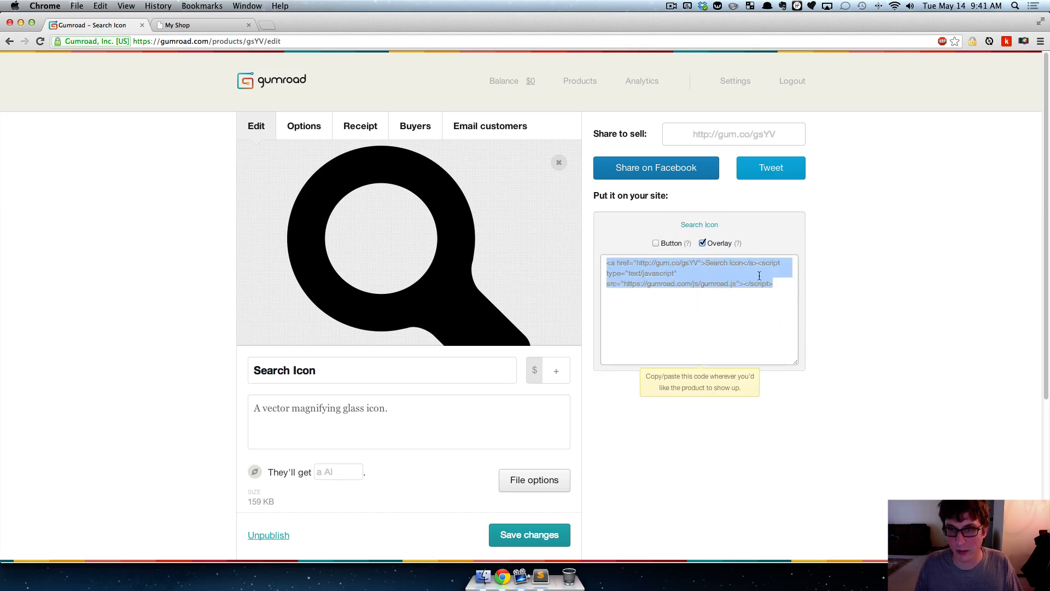
# - In Sublime Text 2, paste the overlay code below index.html's jquery.placeholder script, keep only its gumroad.js script tag, and save
pyautogui.press('super+Tab')
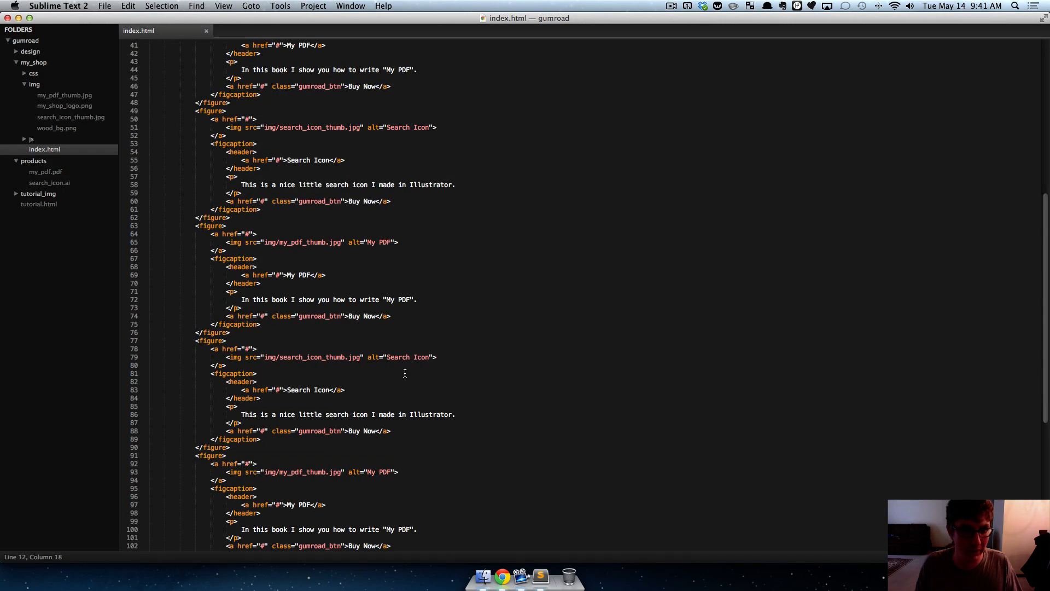
pyautogui.scroll(10, 405, 373)
pyautogui.scroll(-20, 277, 241)
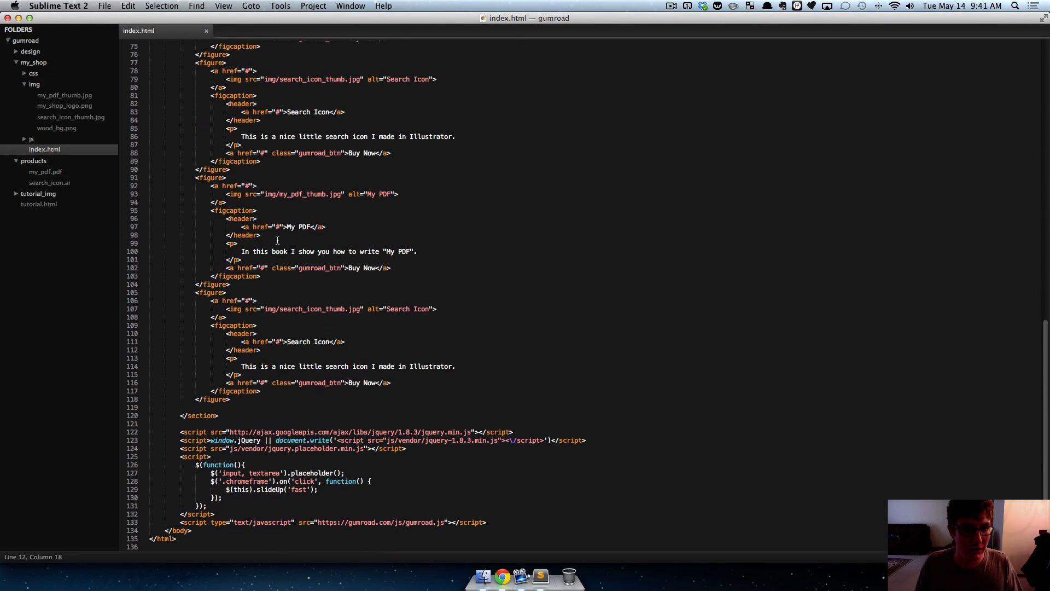
pyautogui.click(419, 448)
pyautogui.press('Return')
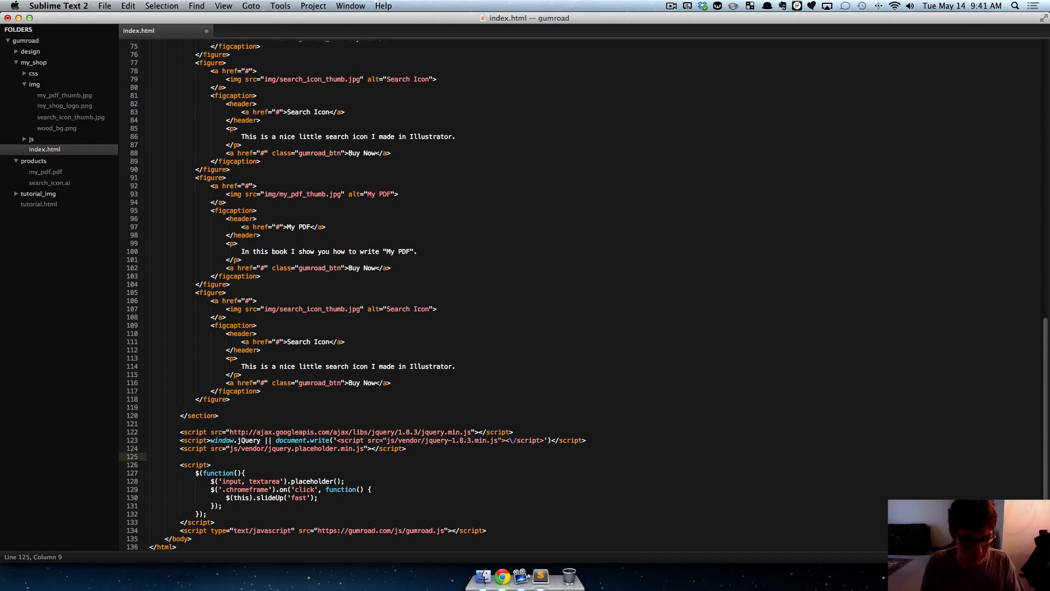
pyautogui.press('super+v')
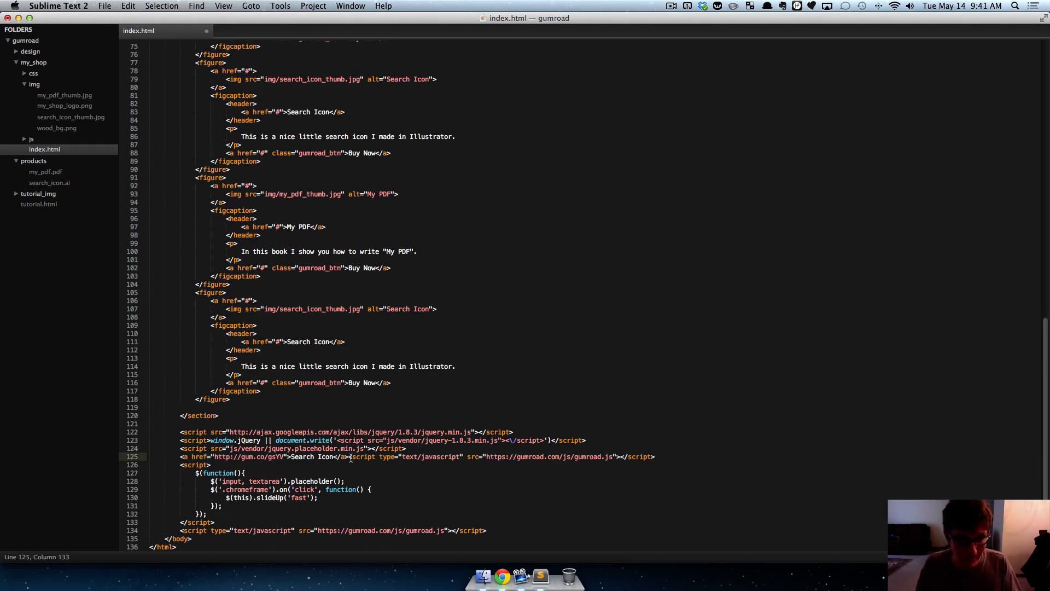
pyautogui.moveTo(351, 458); pyautogui.dragTo(182, 459)
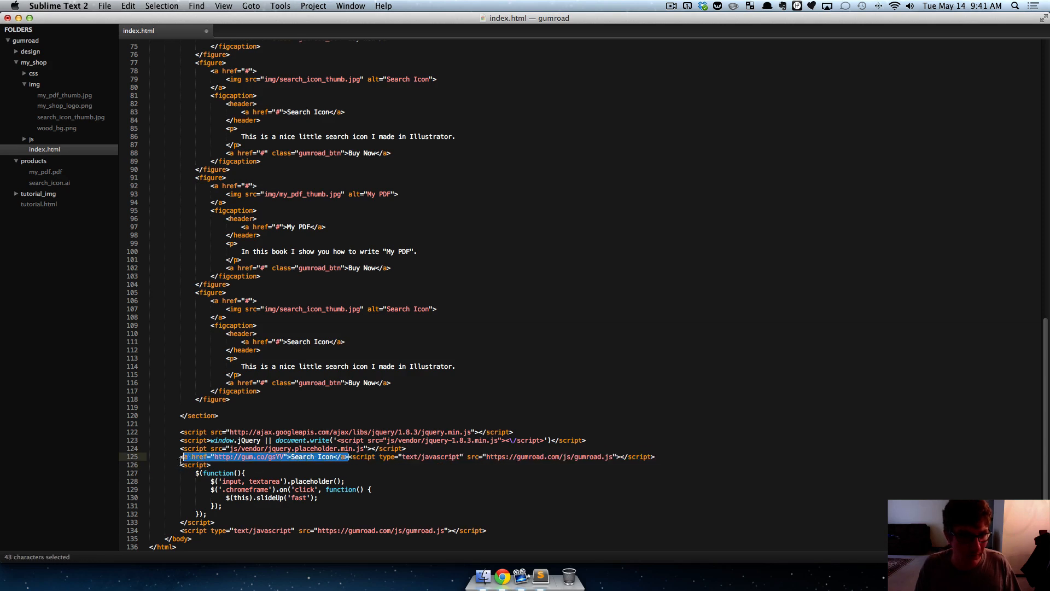
pyautogui.press('BackSpace')
pyautogui.press('BackSpace')
pyautogui.press('super+s')
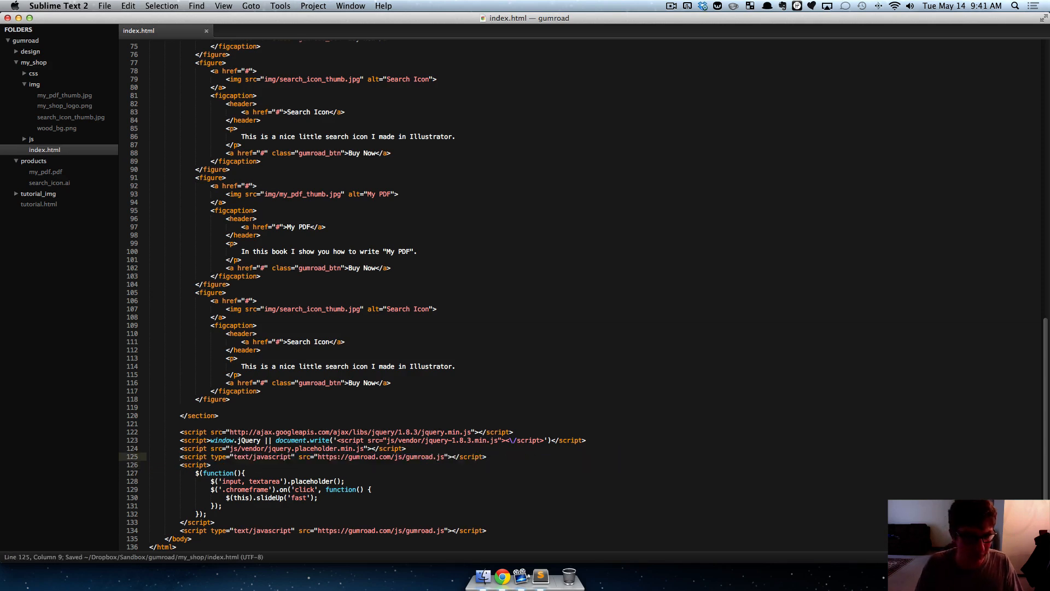
# - Delete the repeated product figures in index.html, keeping only the first My PDF and Search Icon figures, and save
pyautogui.scroll(7, 366, 302)
pyautogui.scroll(-7, 366, 302)
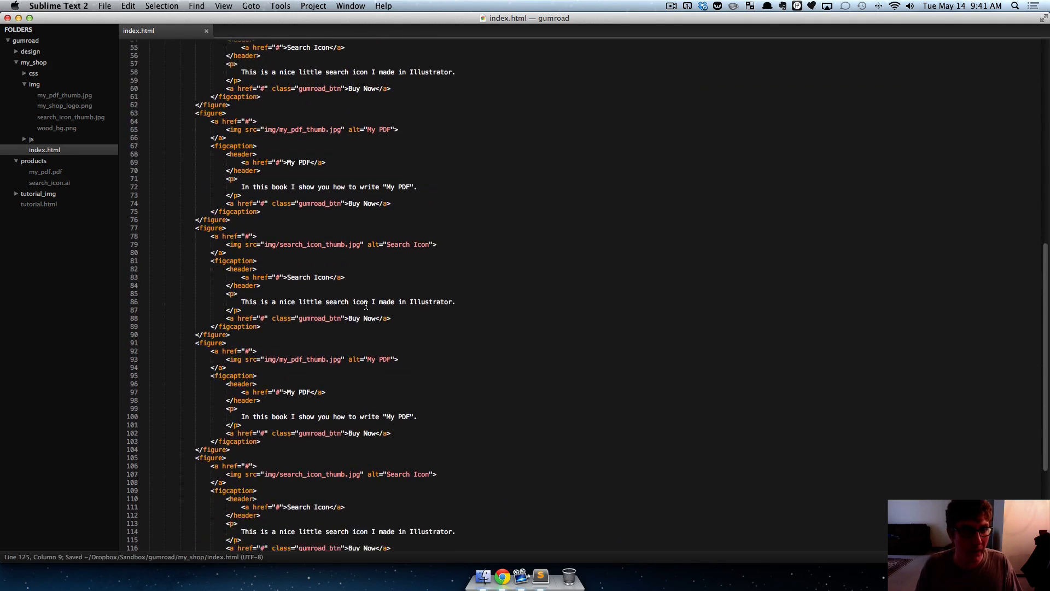
pyautogui.click(236, 392)
pyautogui.scroll(15, 318, 295)
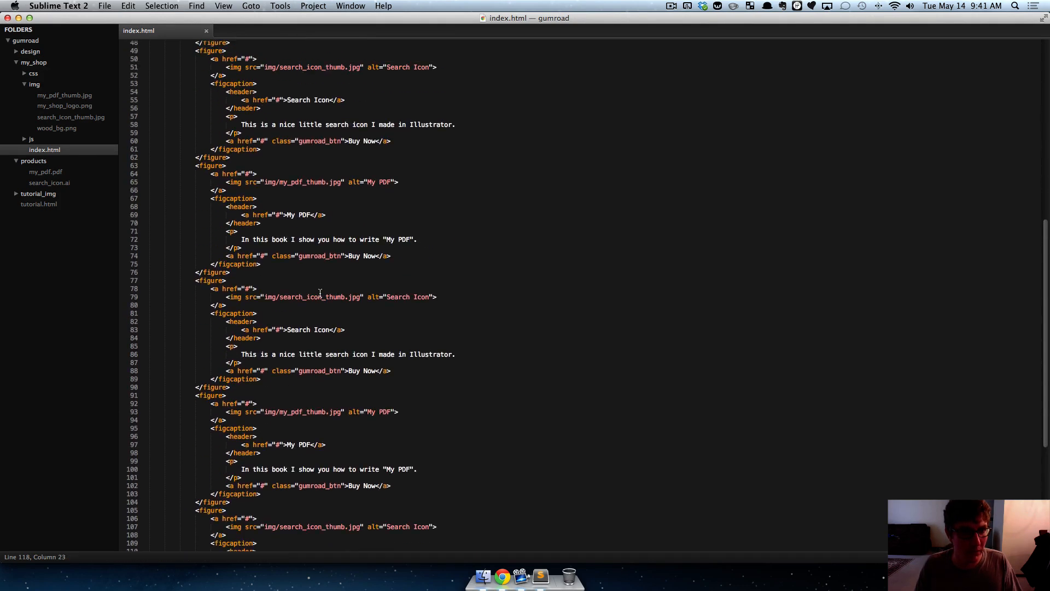
pyautogui.moveTo(194, 442); pyautogui.dragTo(231, 548)
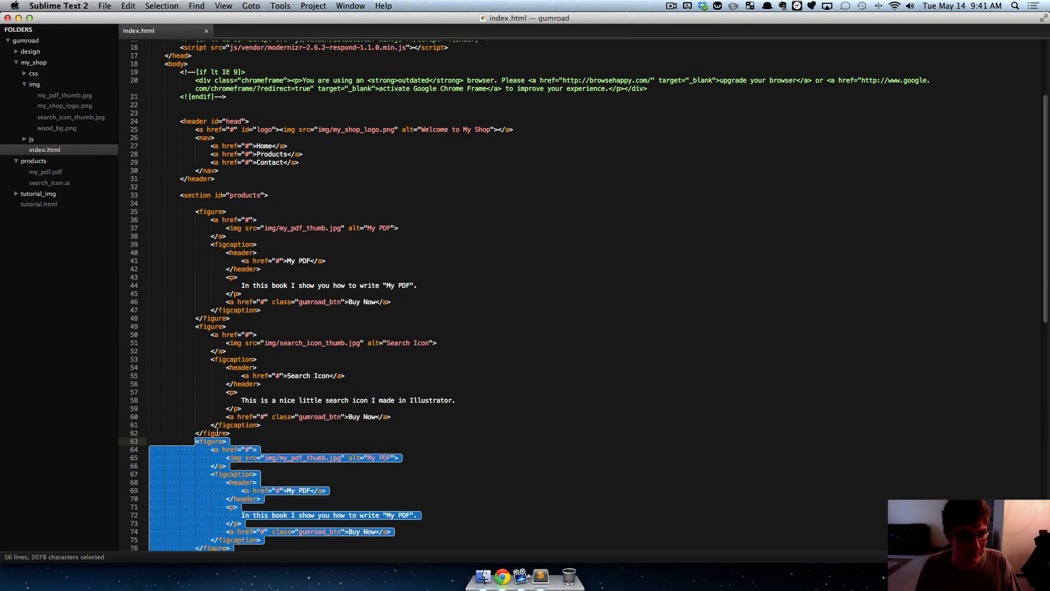
pyautogui.press('BackSpace')
pyautogui.press('BackSpace')
pyautogui.press('BackSpace')
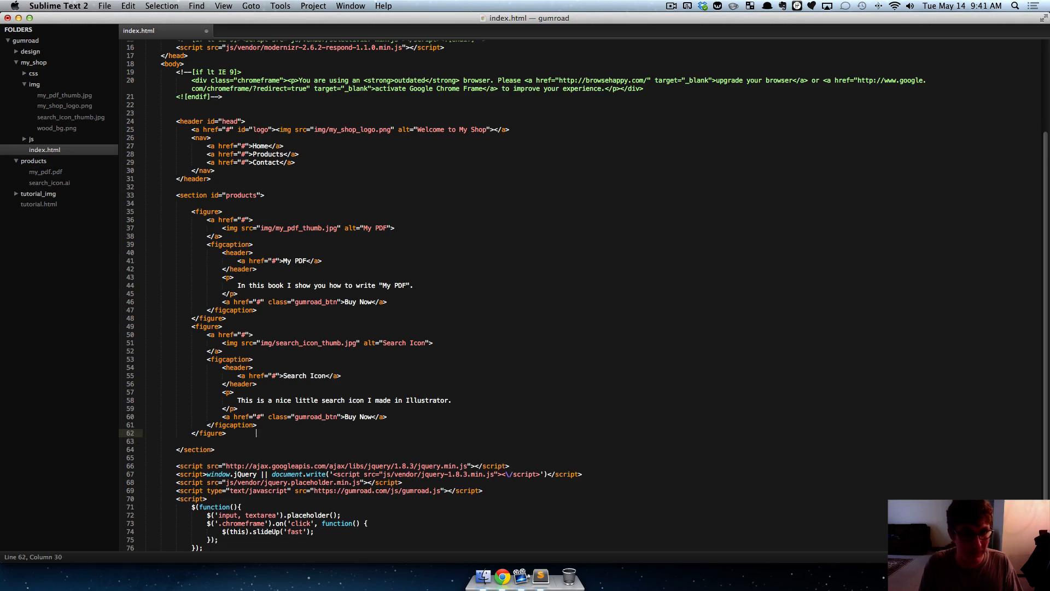
pyautogui.press('super+s')
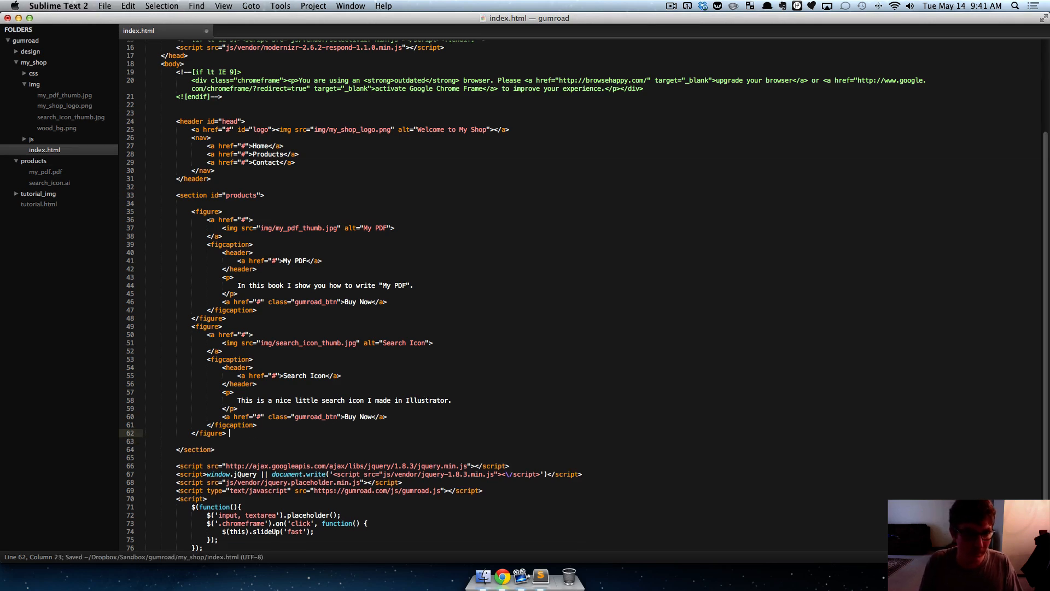
pyautogui.press('BackSpace')
pyautogui.press('super+s')
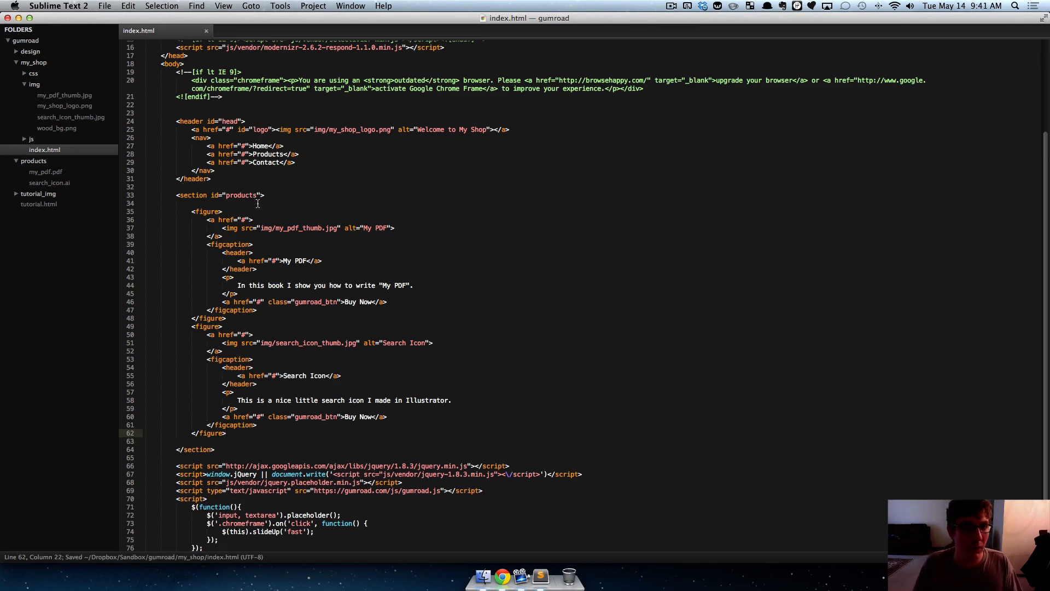
# - Switch to Chrome and reload the My Shop page to check its product list
pyautogui.press('super+Tab')
pyautogui.click(185, 28)
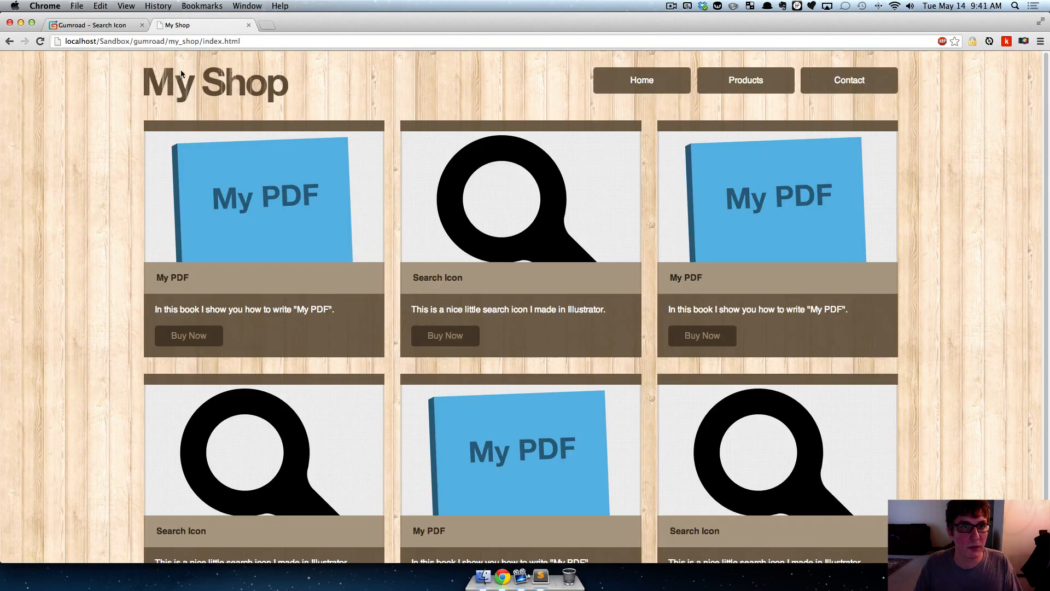
pyautogui.press('super+r')
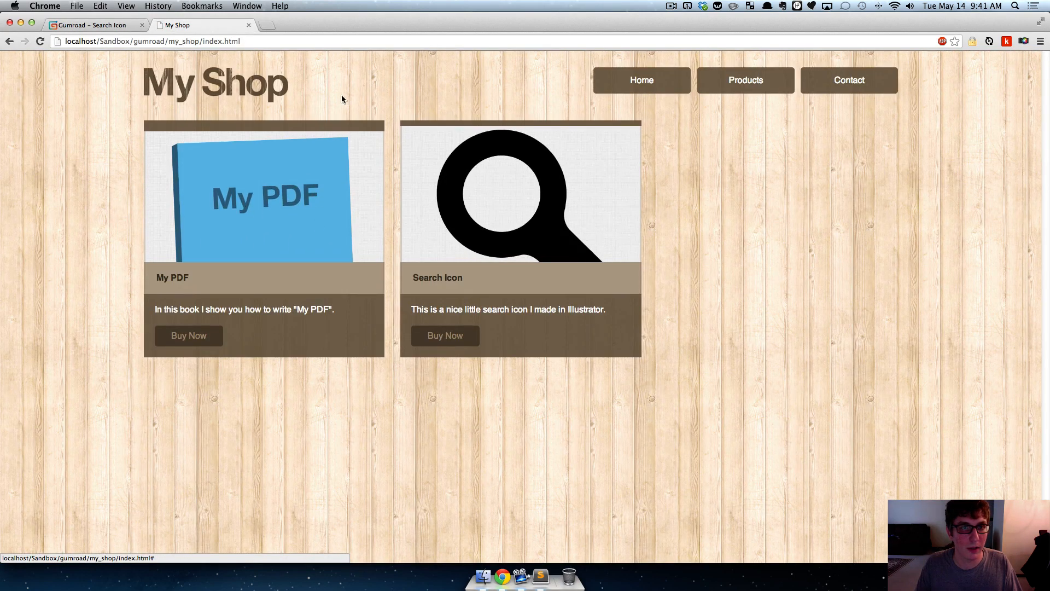
pyautogui.press('super+Tab')
pyautogui.press('super+Tab')
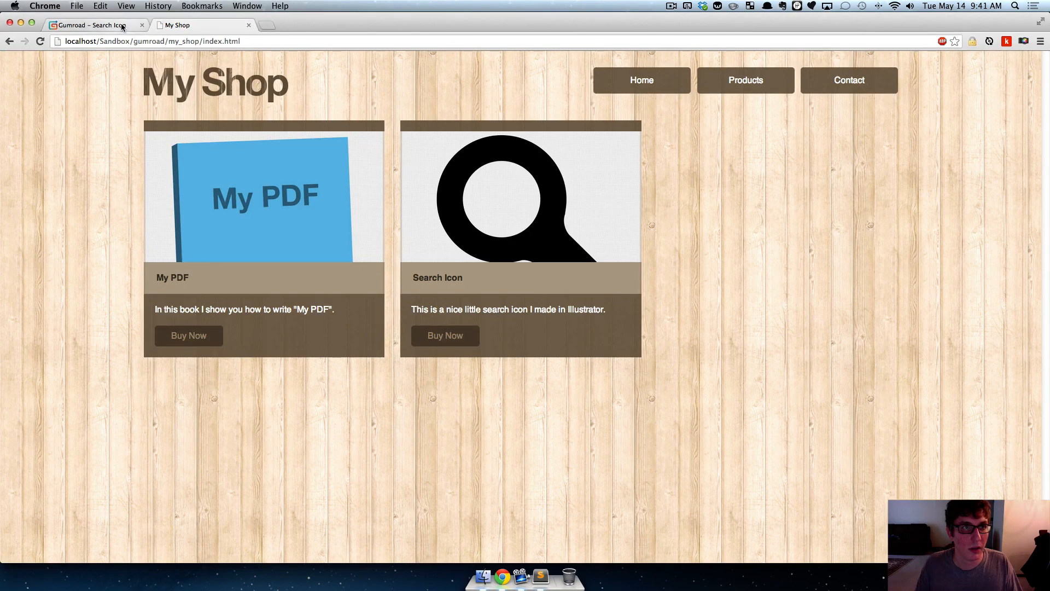
pyautogui.click(124, 25)
pyautogui.click(703, 136)
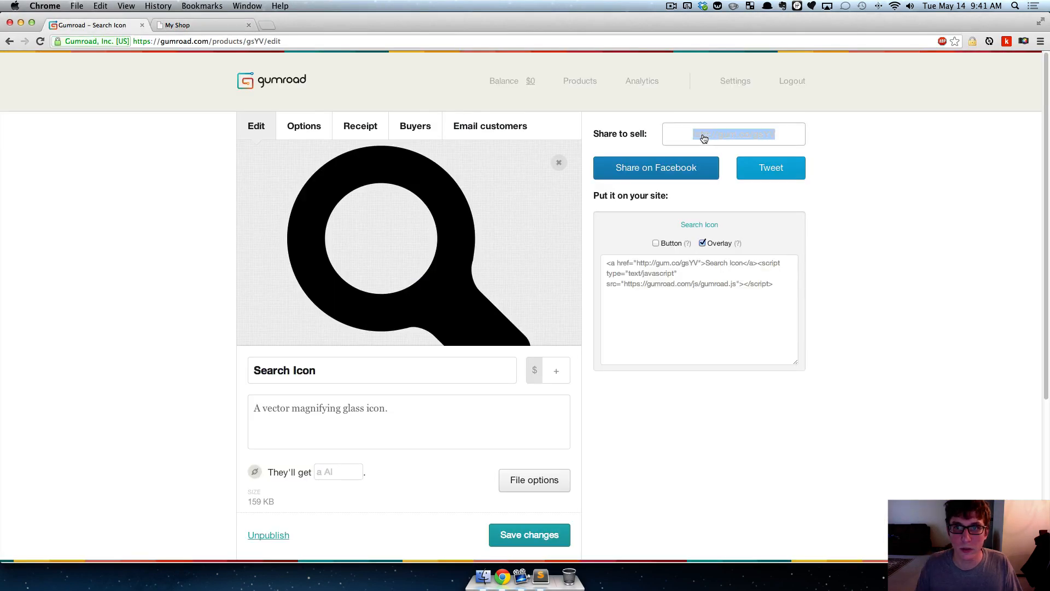
pyautogui.press('super+Tab')
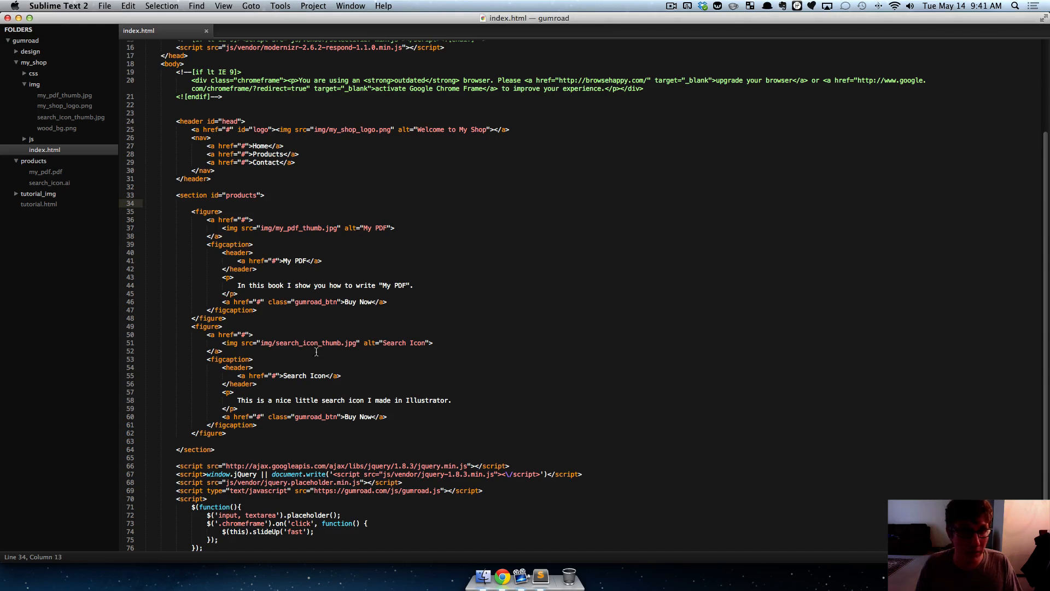
pyautogui.moveTo(247, 334); pyautogui.dragTo(243, 335)
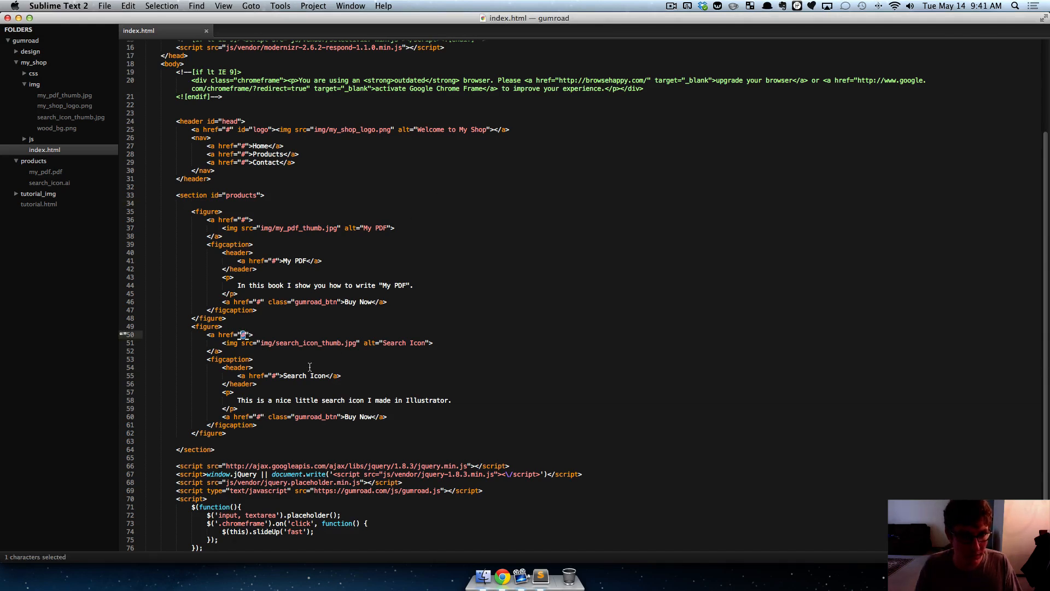
pyautogui.press('super+d')
pyautogui.press('super+d')
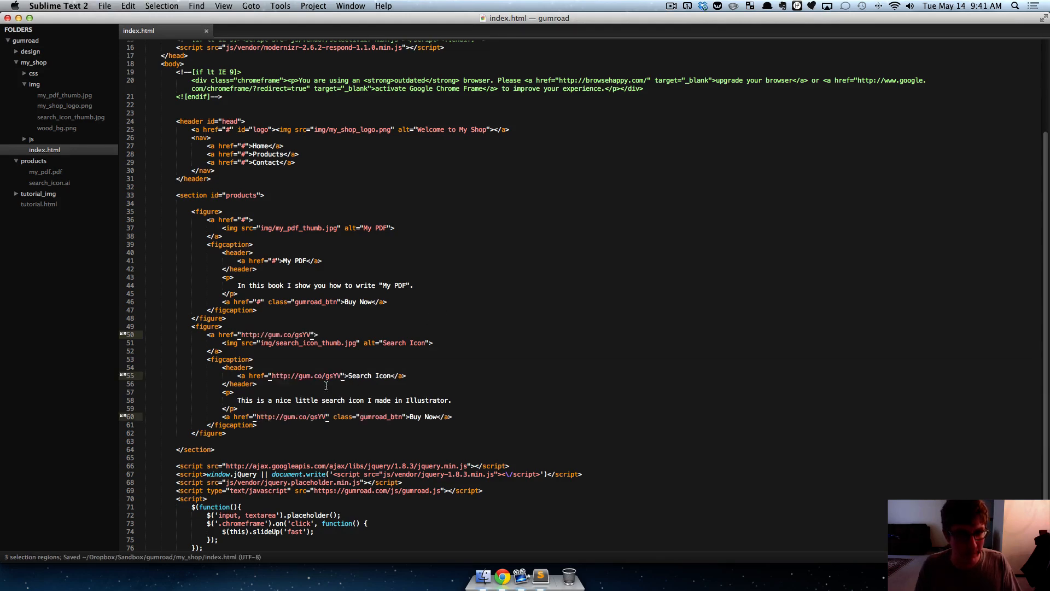
# - Test Search Icon's Buy Now and thumbnail links on the My Shop page in Chrome, closing the overlay each time
pyautogui.press('super+Tab')
pyautogui.click(212, 25)
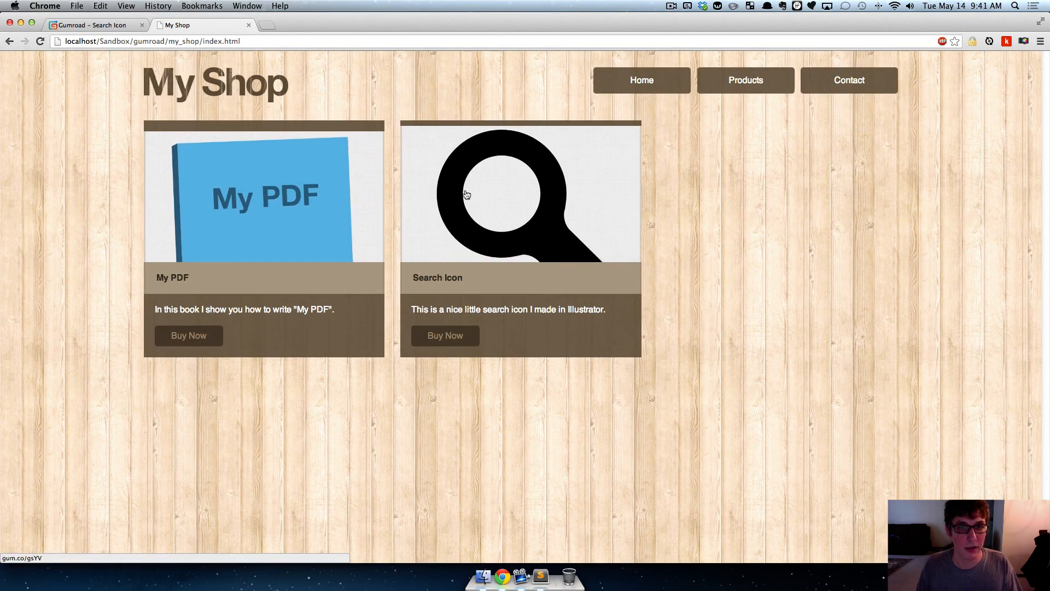
pyautogui.click(445, 342)
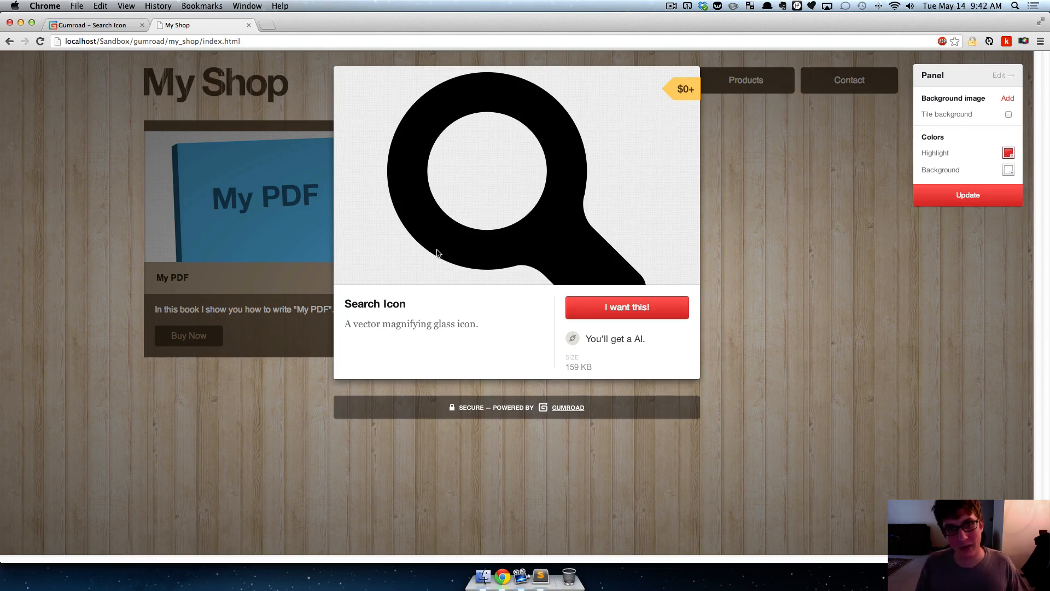
pyautogui.click(786, 208)
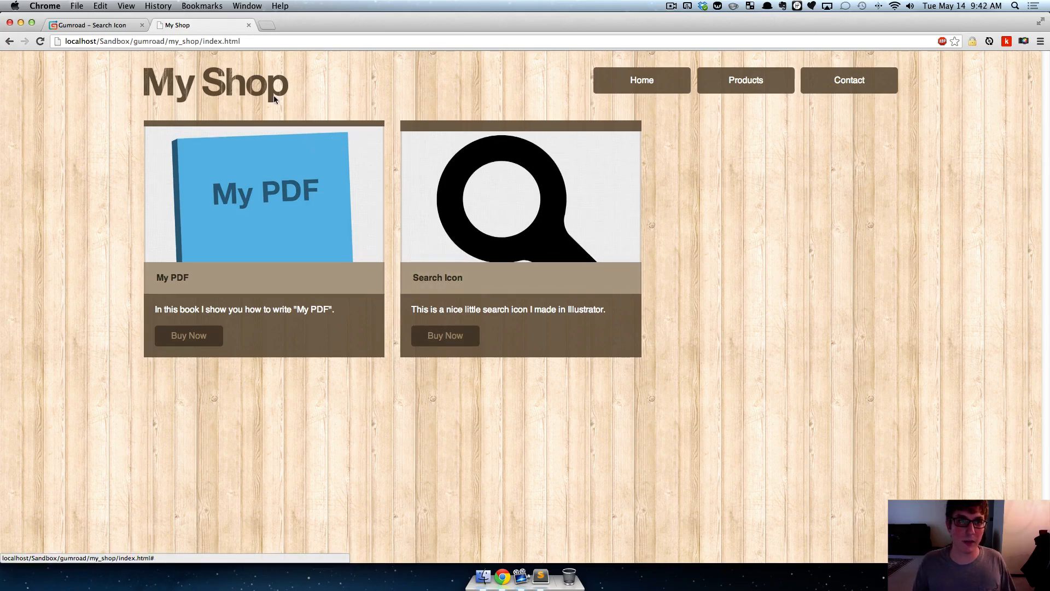
pyautogui.click(456, 211)
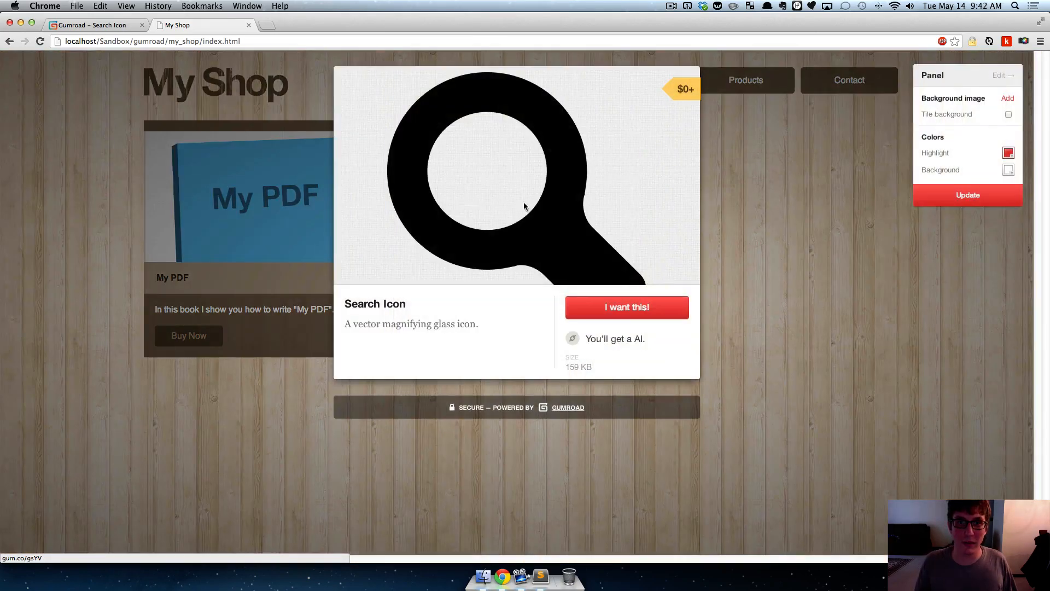
pyautogui.click(792, 236)
# - Open the Search Icon payment form from the Buy Now overlay, and close it without purchasing
pyautogui.click(414, 344)
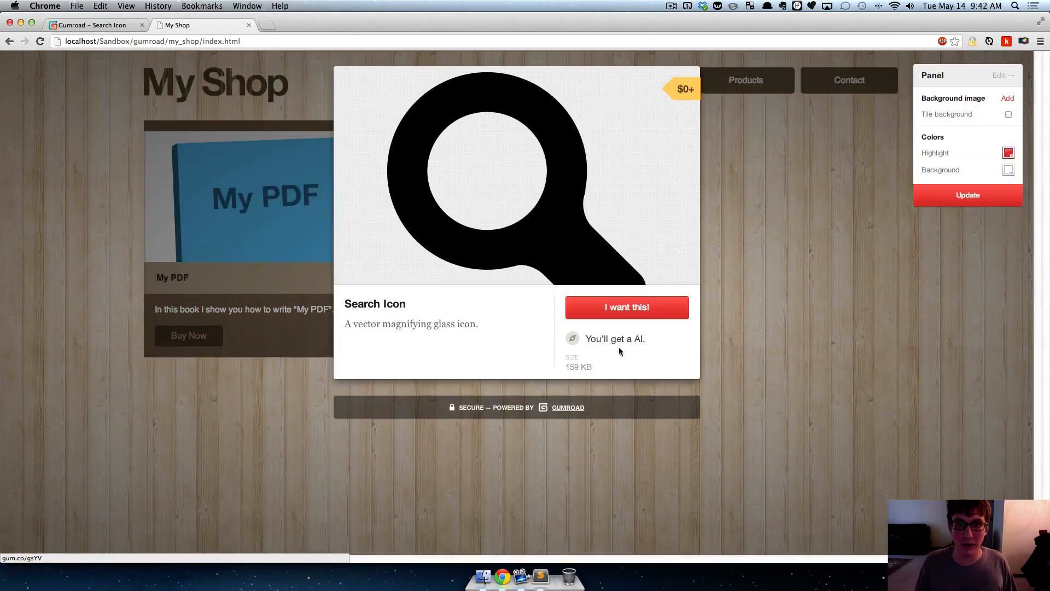
pyautogui.click(612, 306)
pyautogui.click(352, 85)
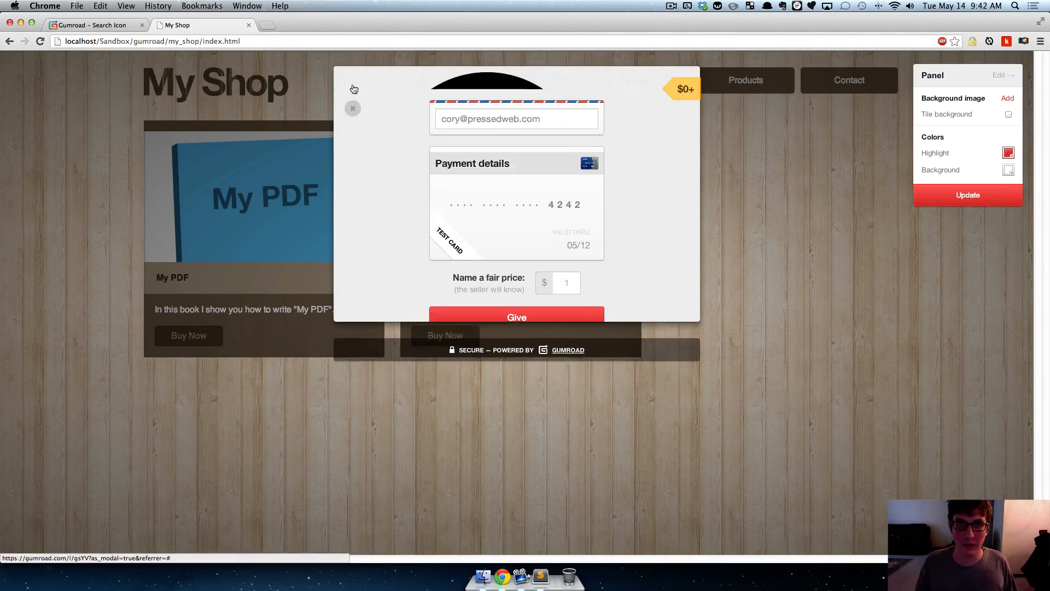
pyautogui.click(767, 264)
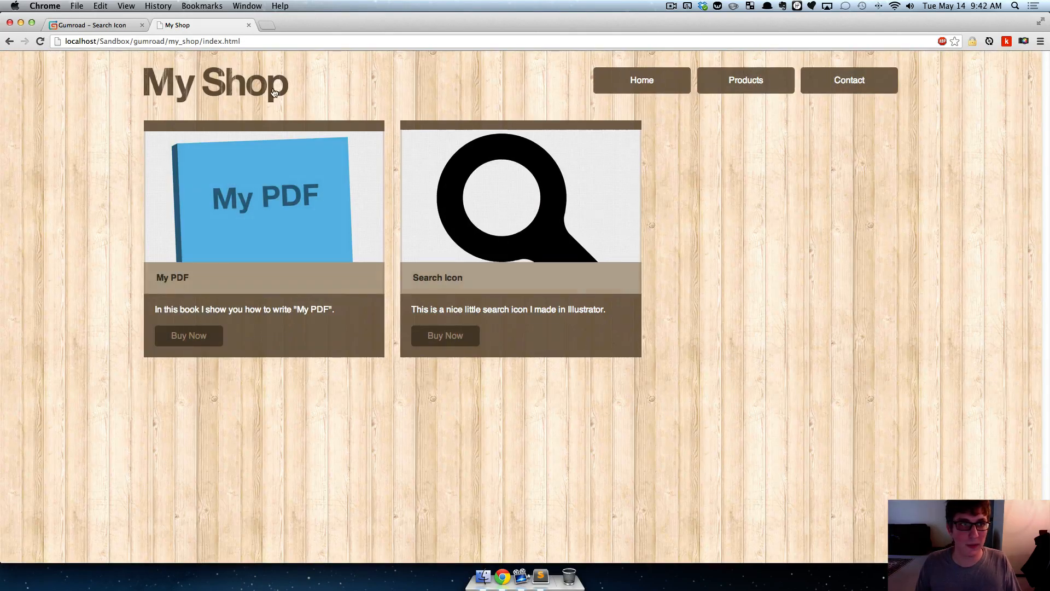
# - Copy My PDF's share link address from the Gumroad product list and switch to index.html in Sublime Text
pyautogui.click(93, 25)
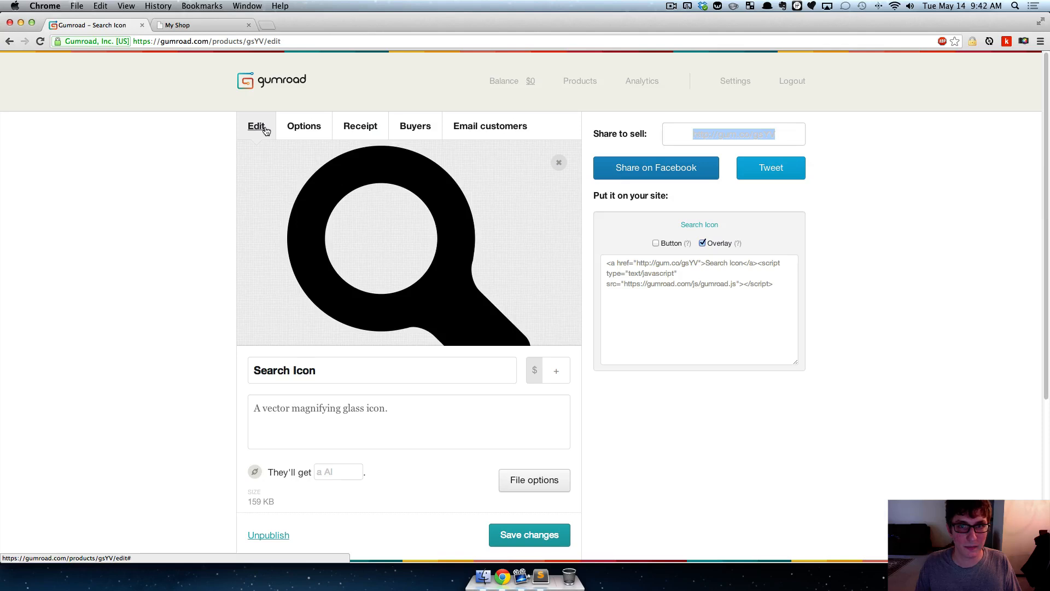
pyautogui.click(580, 81)
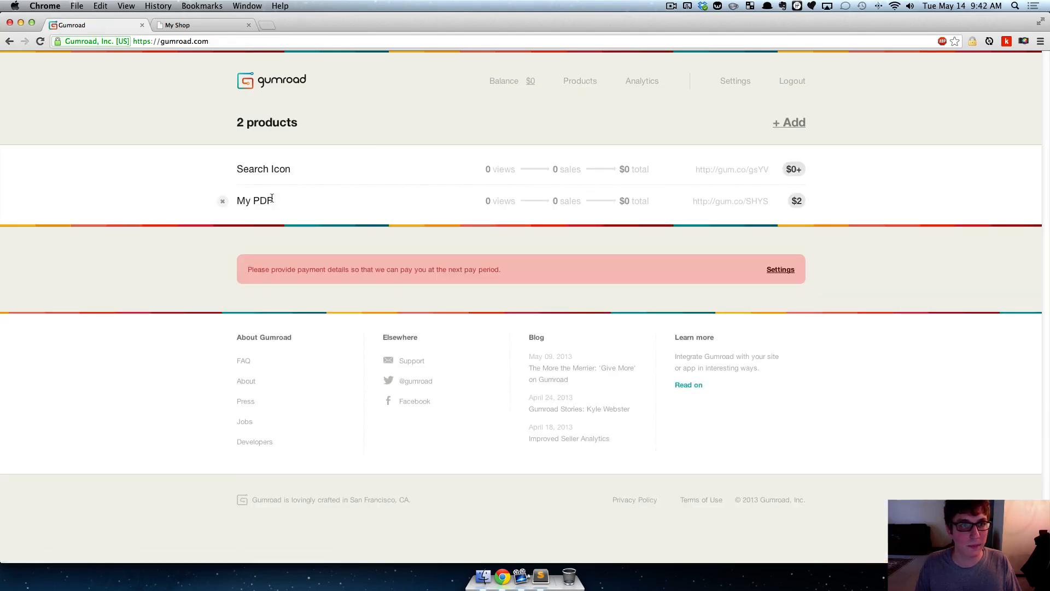
pyautogui.click(265, 201)
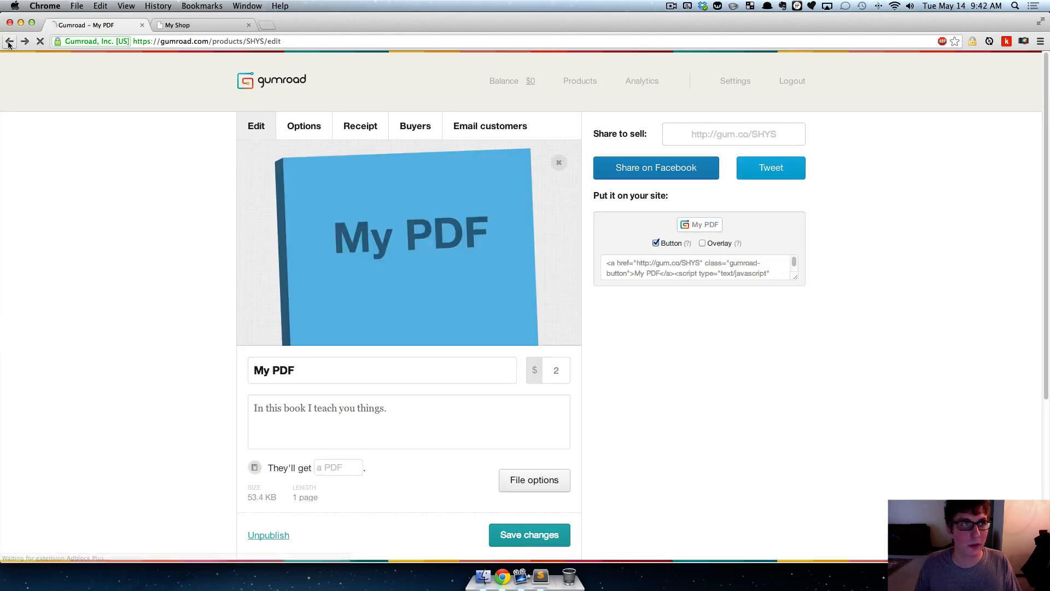
pyautogui.click(9, 41)
pyautogui.rightClick(762, 203)
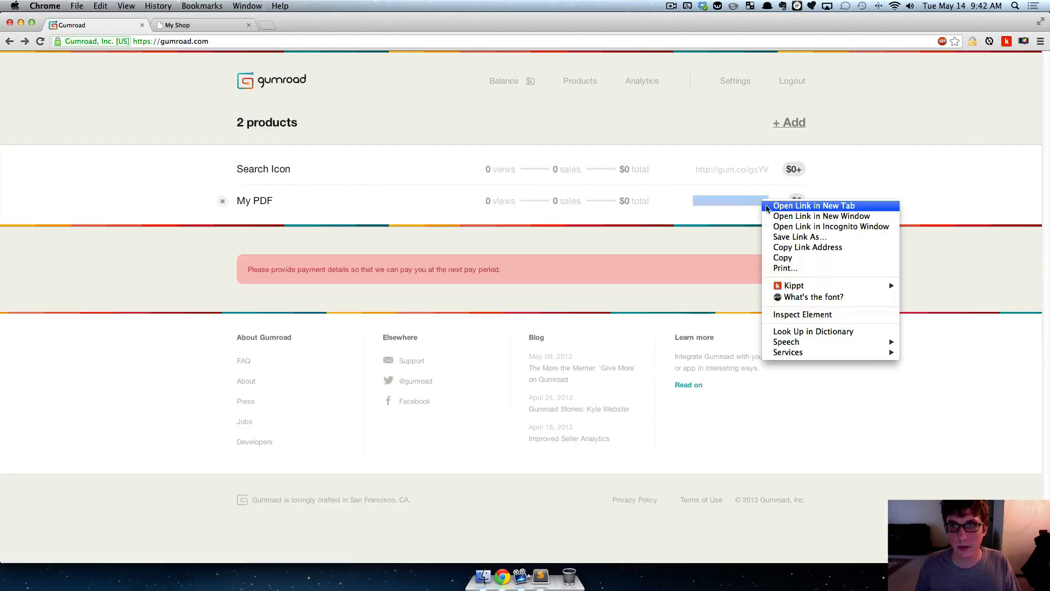
pyautogui.click(788, 244)
pyautogui.press('super+Tab')
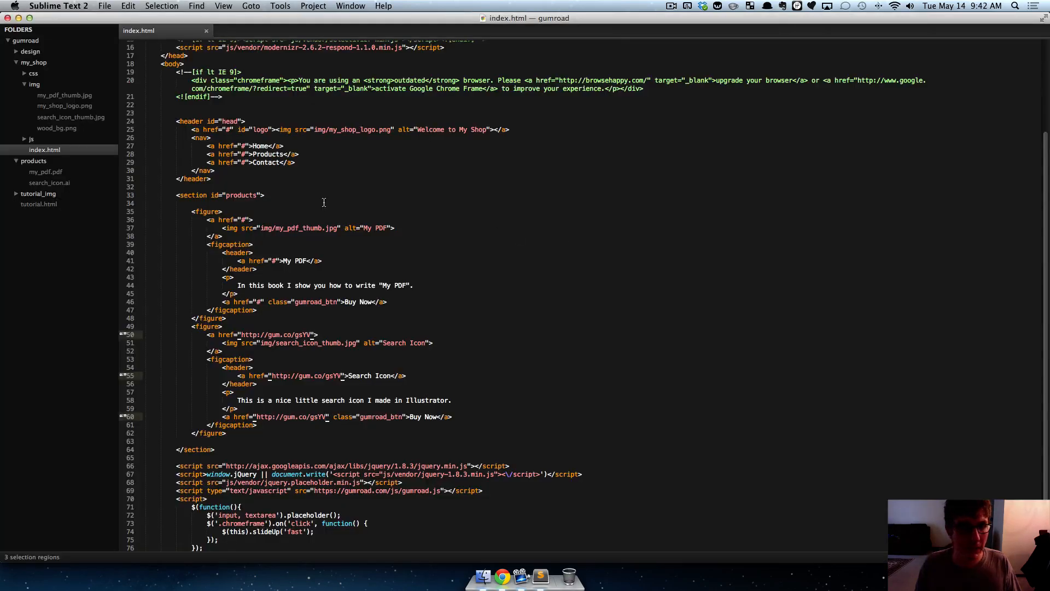
pyautogui.click(245, 219)
pyautogui.press('super+d')
pyautogui.press('super+d')
pyautogui.press('super+d')
pyautogui.press('super+d')
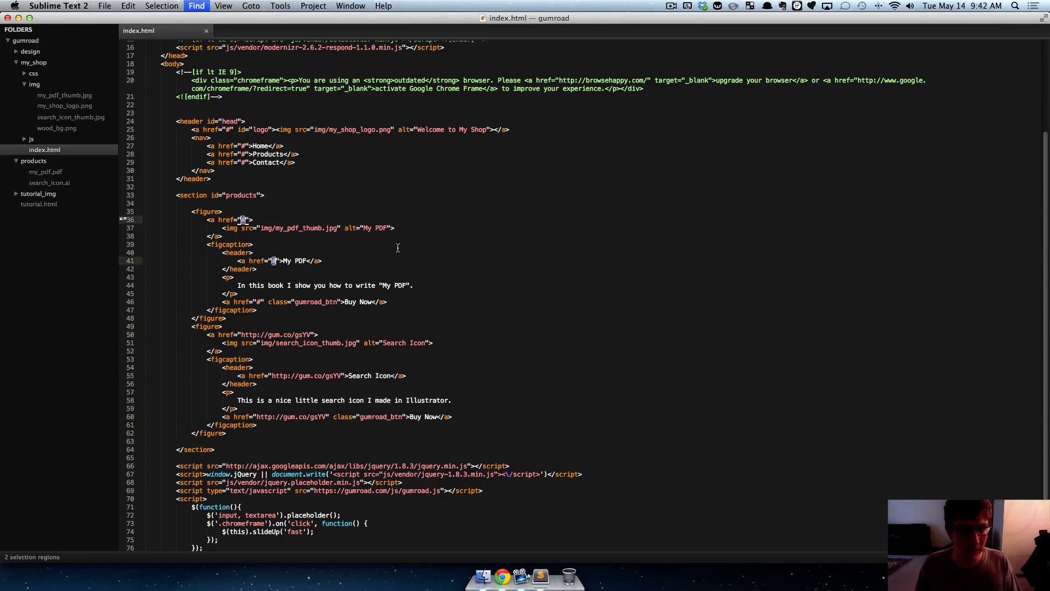
pyautogui.click(342, 245)
pyautogui.moveTo(246, 219); pyautogui.dragTo(242, 220)
pyautogui.press('super+d')
pyautogui.write('http://gum.co/SHYS')
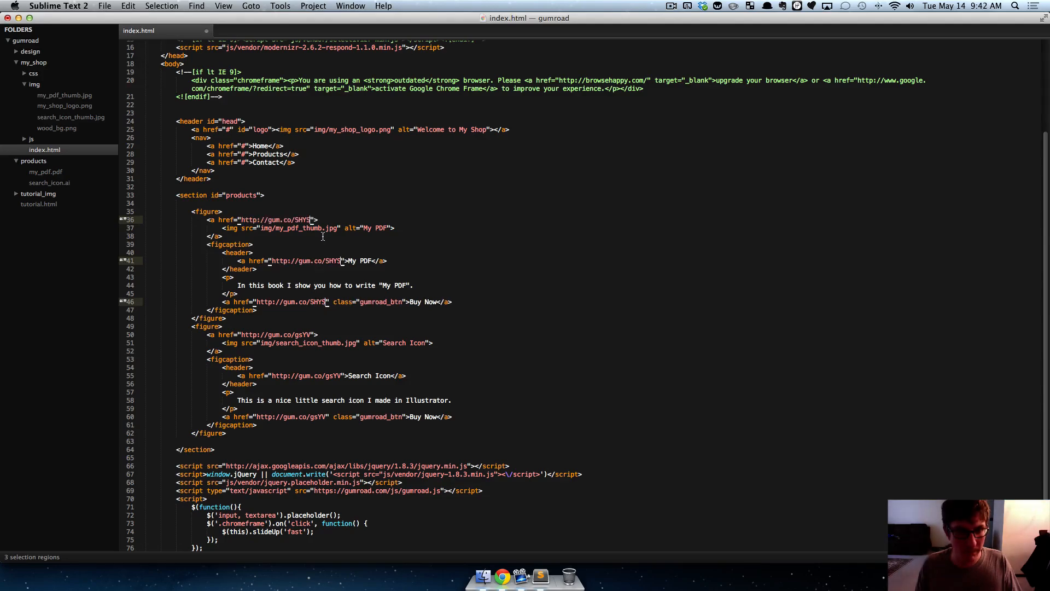
pyautogui.press('super+s')
# - Switch to Chrome, reload the My Shop page, and test My PDF's thumbnail link, closing the overlay
pyautogui.press('super+Tab')
pyautogui.click(189, 26)
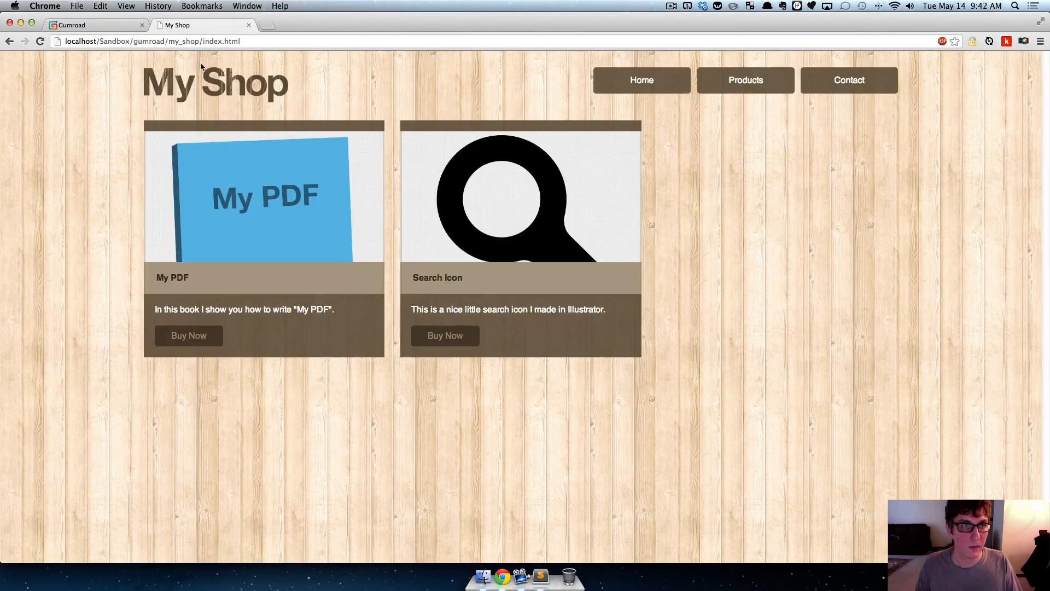
pyautogui.press('super+r')
pyautogui.click(253, 224)
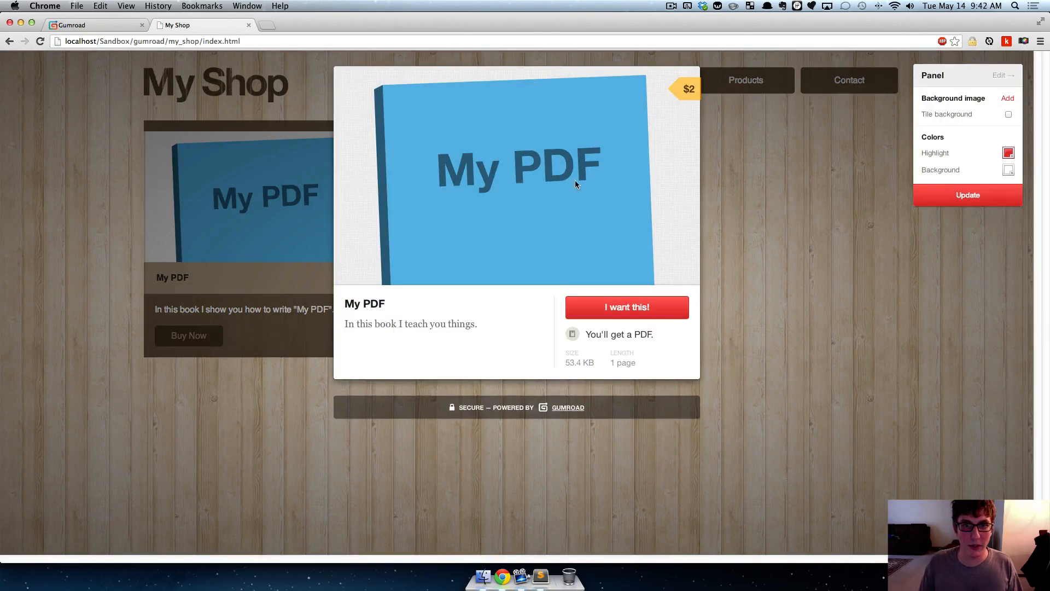
pyautogui.click(832, 159)
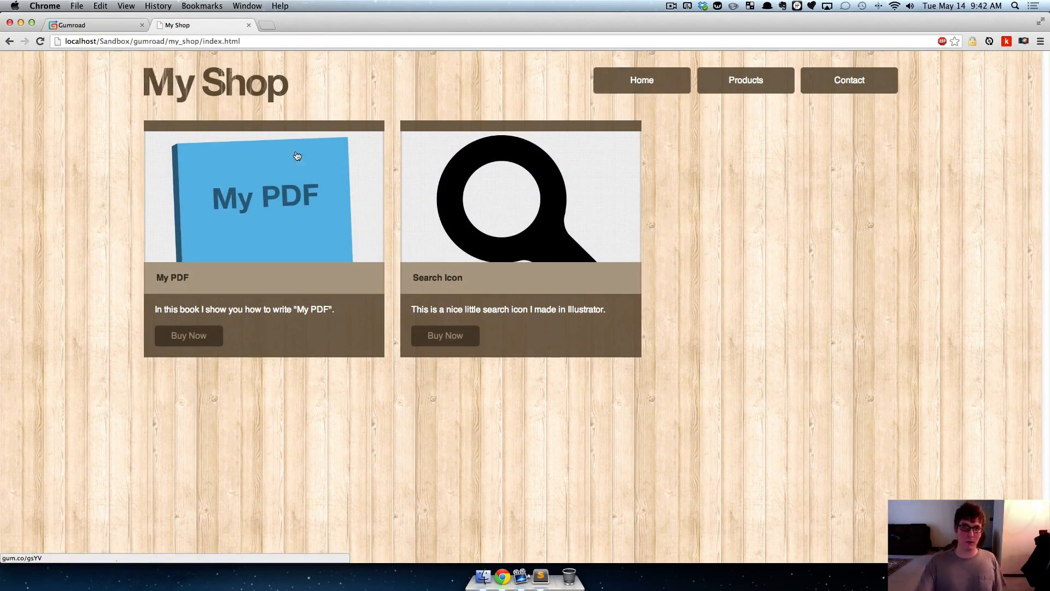
# - Narrow the browser window to check My Shop's responsive product layout, and widen it back to full width
pyautogui.moveTo(5, 227); pyautogui.dragTo(832, 167)
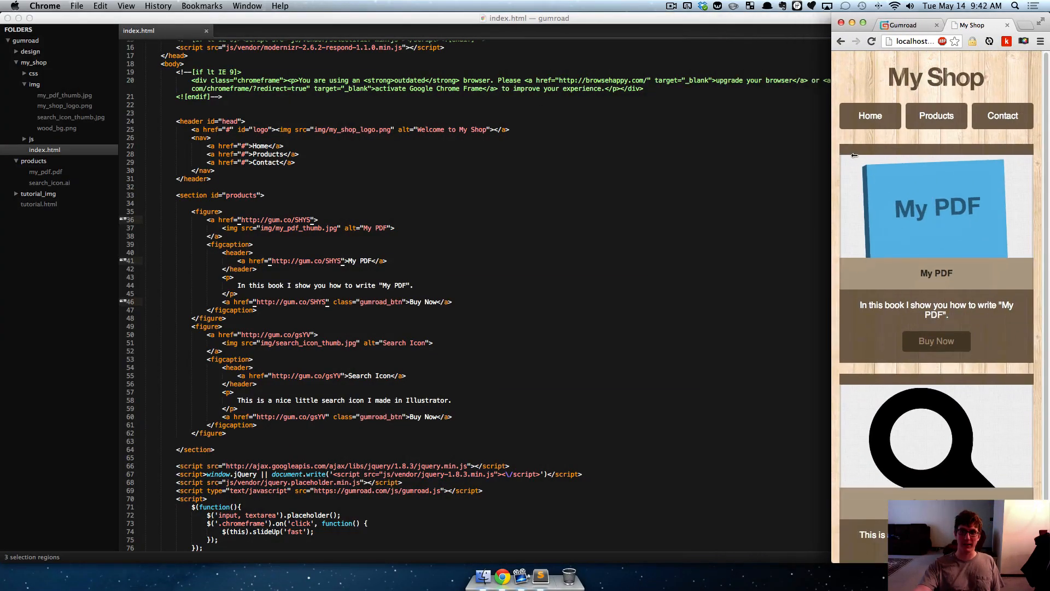
pyautogui.scroll(-2, 898, 186)
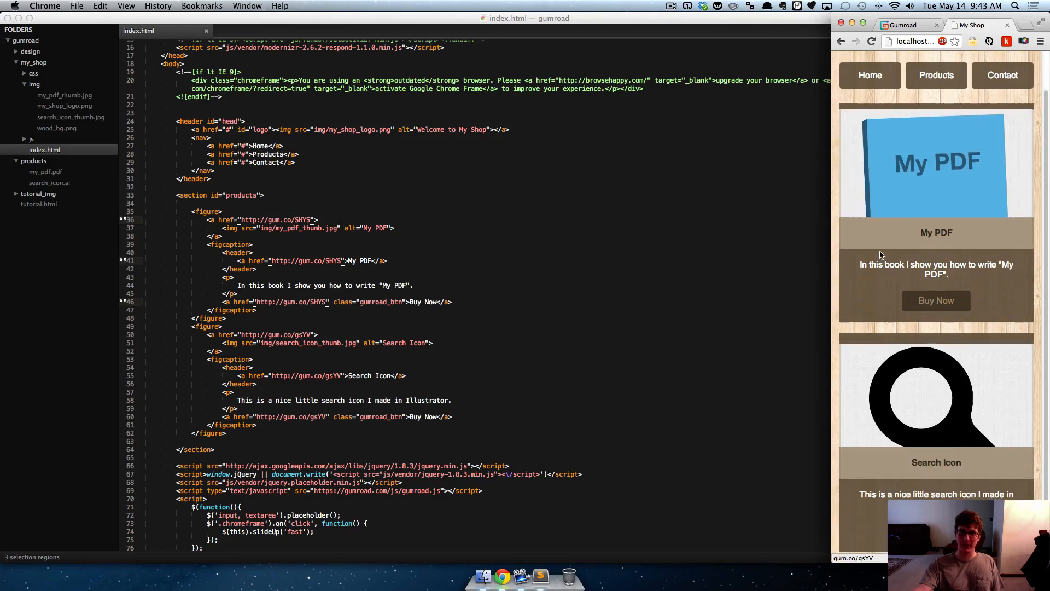
pyautogui.moveTo(830, 212); pyautogui.dragTo(1, 215)
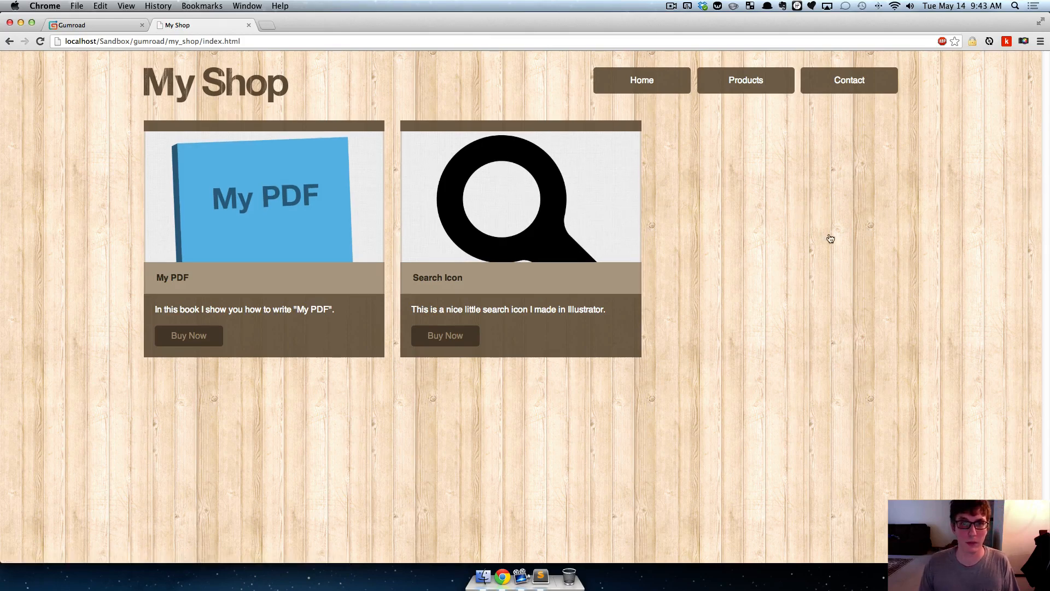
# - Review the gumroad.js script line and Search Icon's Buy Now link in index.html in Sublime Text
pyautogui.click(109, 26)
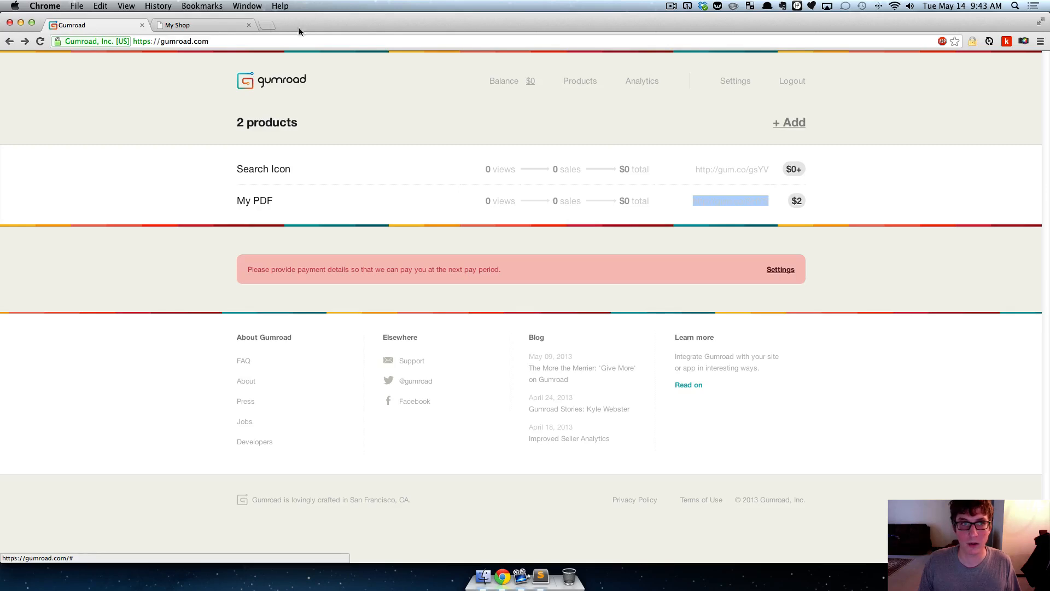
pyautogui.click(202, 27)
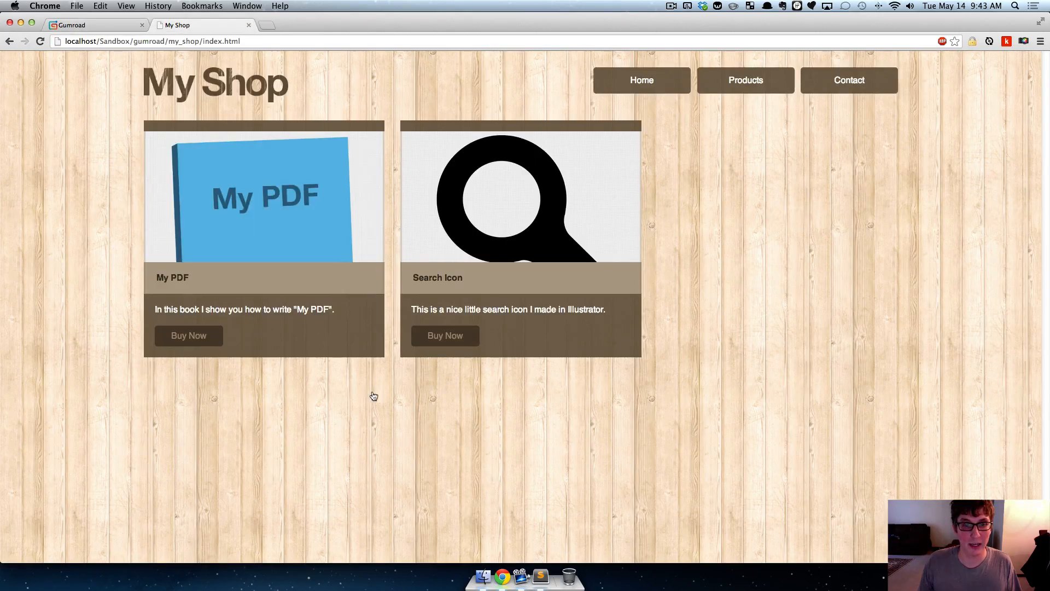
pyautogui.click(541, 576)
pyautogui.scroll(-2, 428, 356)
pyautogui.scroll(-1, 429, 356)
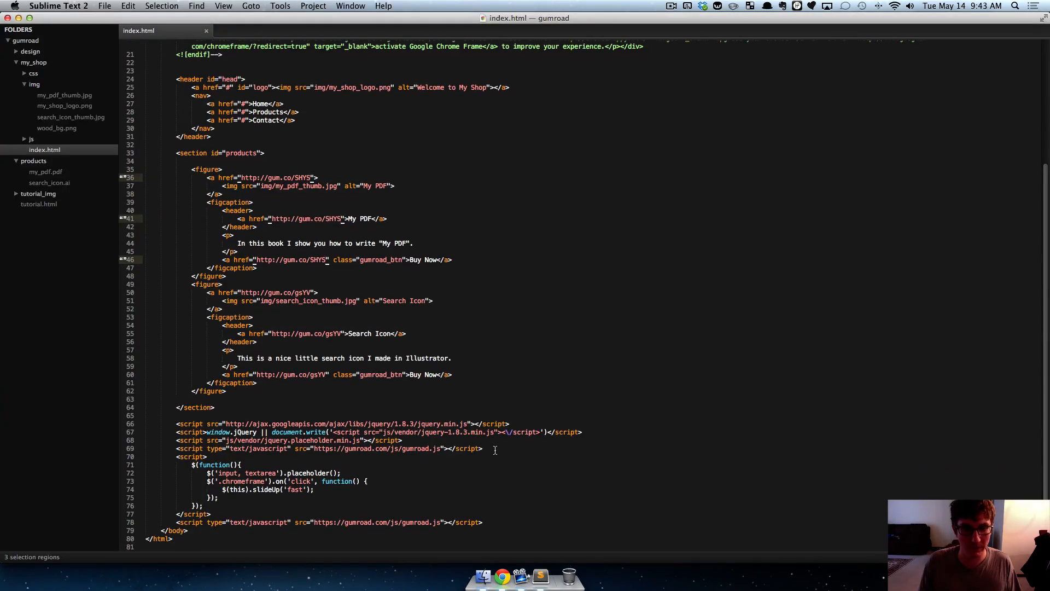
pyautogui.click(495, 450)
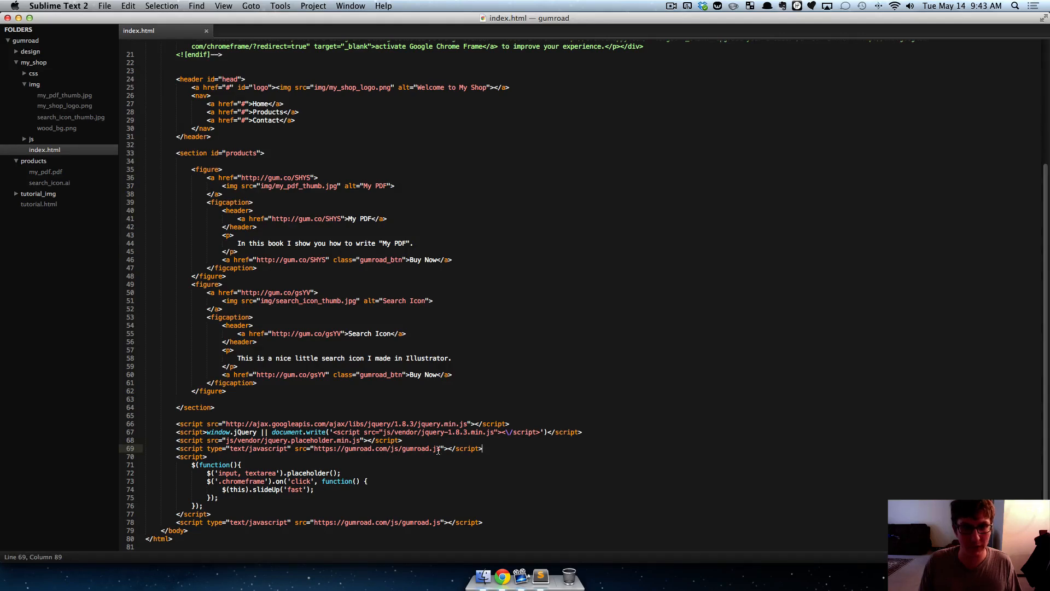
pyautogui.moveTo(490, 450); pyautogui.dragTo(174, 451)
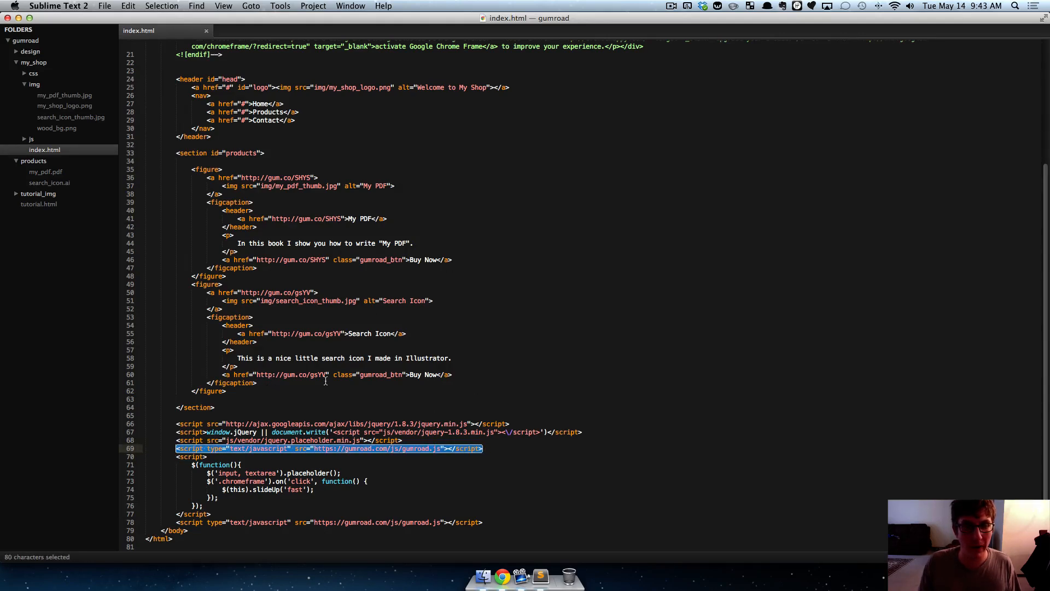
pyautogui.moveTo(327, 376); pyautogui.dragTo(256, 377)
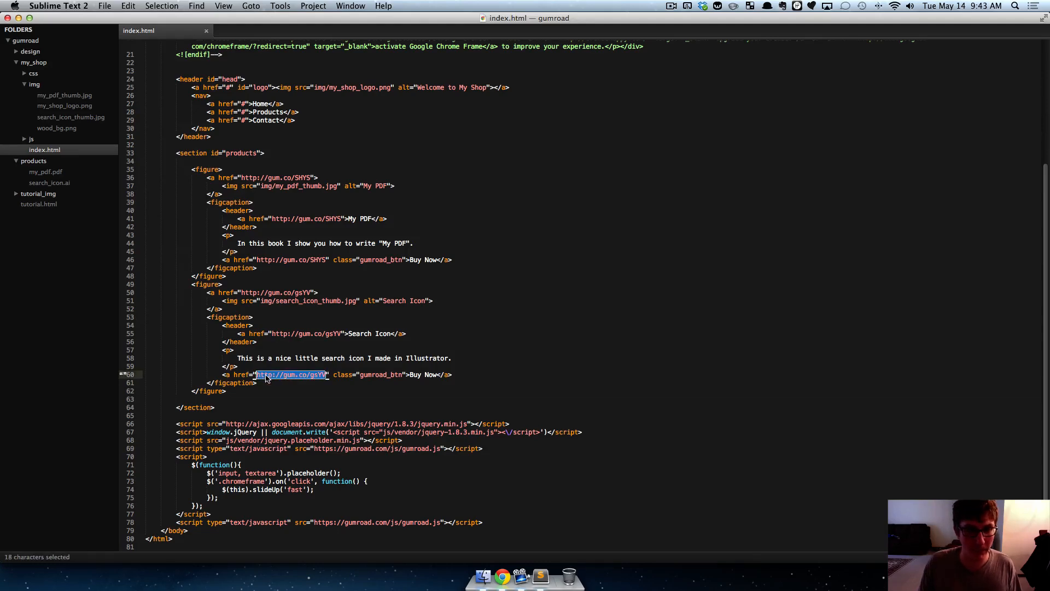
pyautogui.click(395, 359)
# - Switch to Chrome, open Gumroad's Analytics page, dismiss the demo notice, and examine the sales chart and product filter
pyautogui.press('super+Tab')
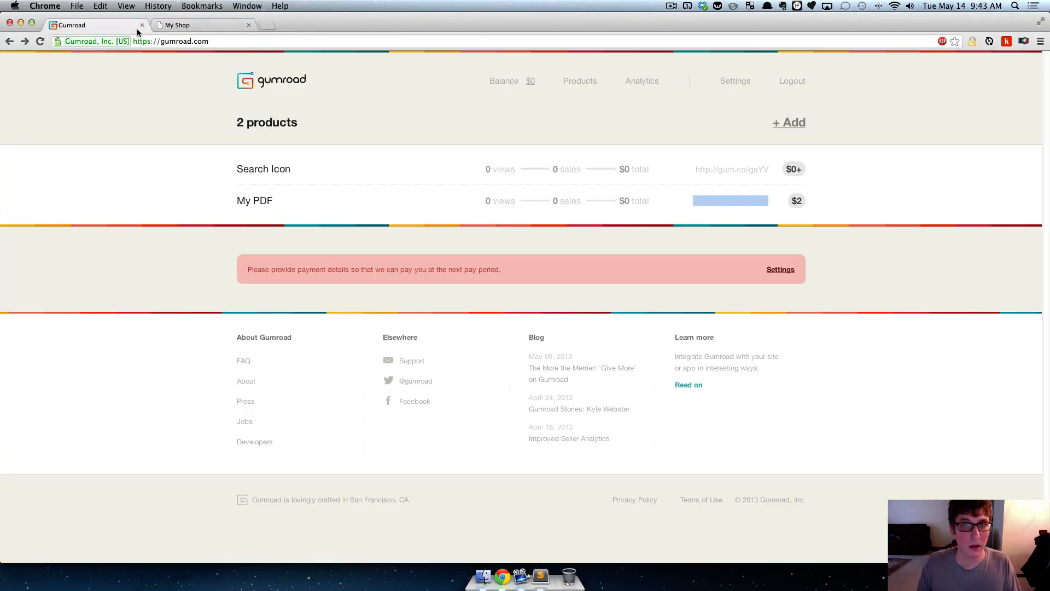
pyautogui.click(126, 26)
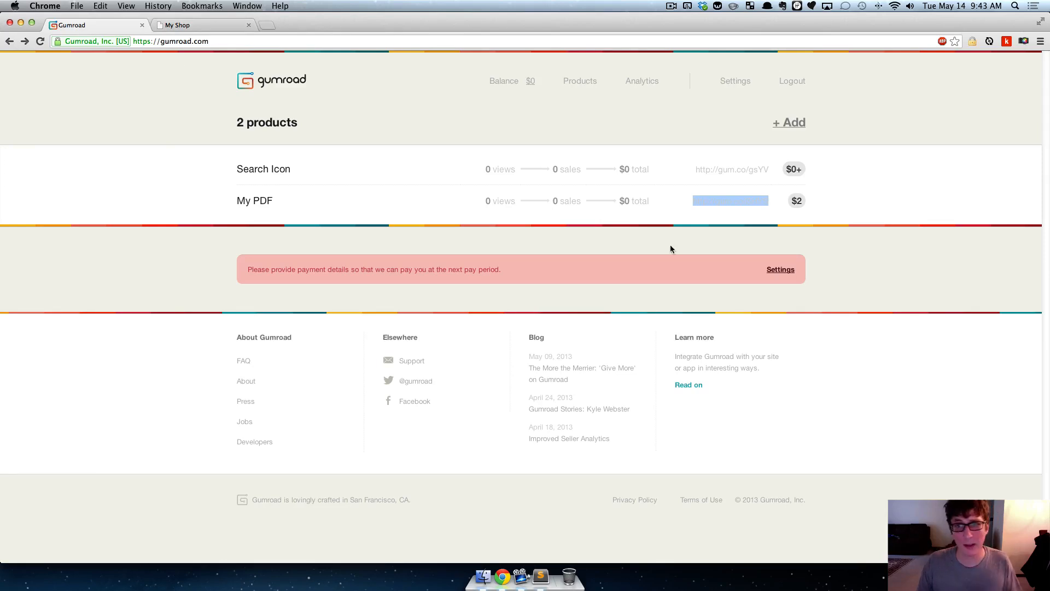
pyautogui.click(640, 86)
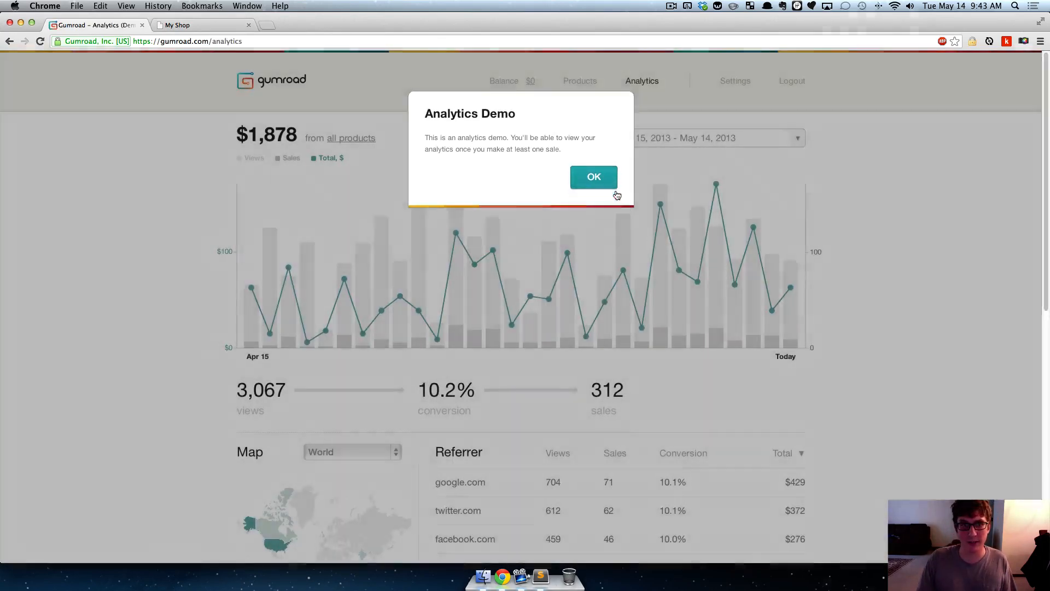
pyautogui.click(591, 175)
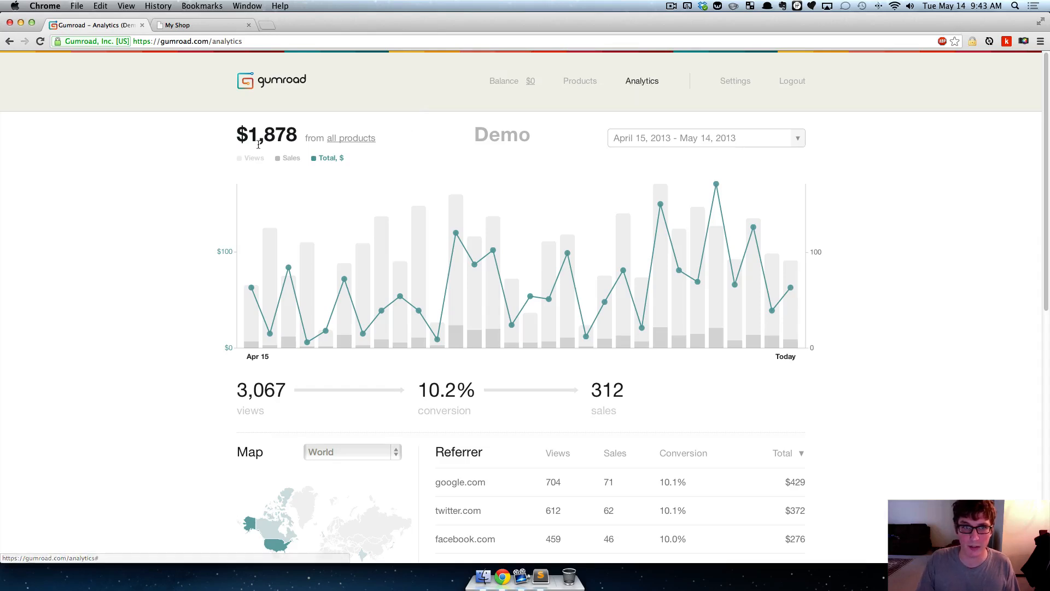
pyautogui.click(338, 143)
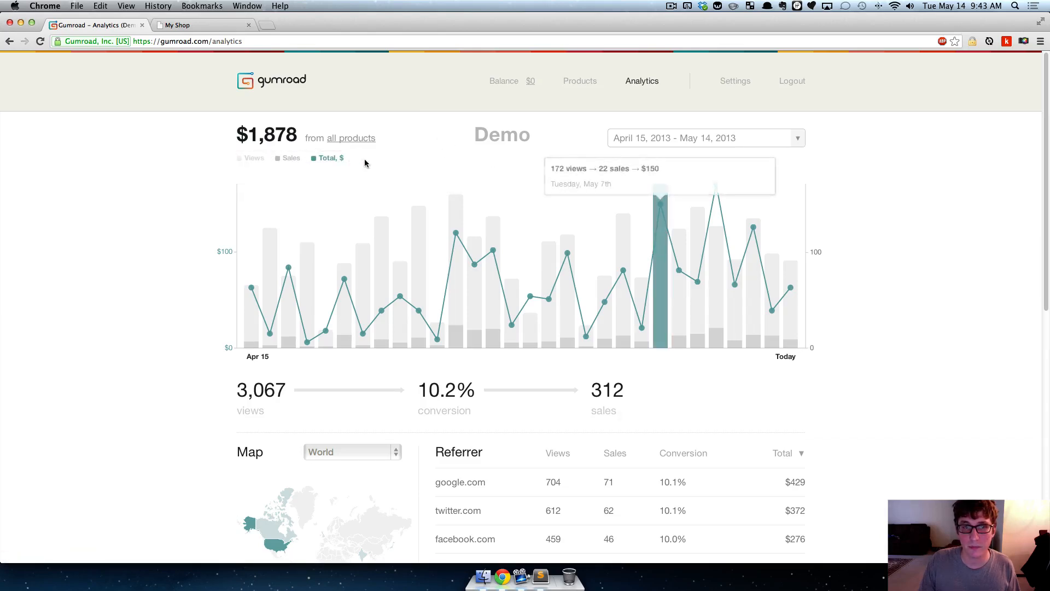
pyautogui.moveTo(361, 146)
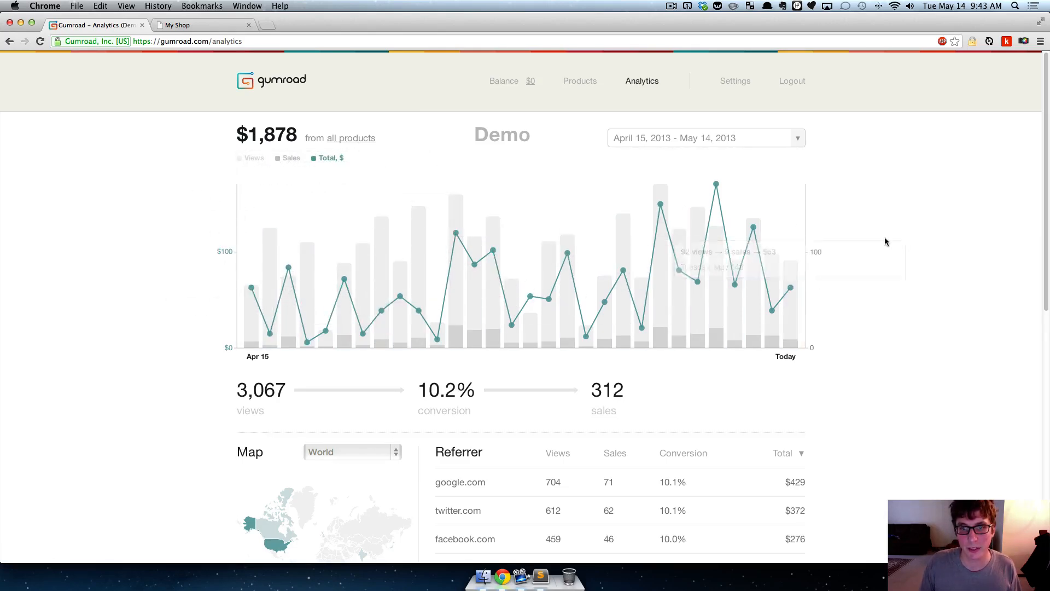
# - Try to apply the April 15, 2013 - May 14, 2013 date range to the analytics and look over the report
pyautogui.scroll(-1, 897, 168)
pyautogui.doubleClick(807, 140)
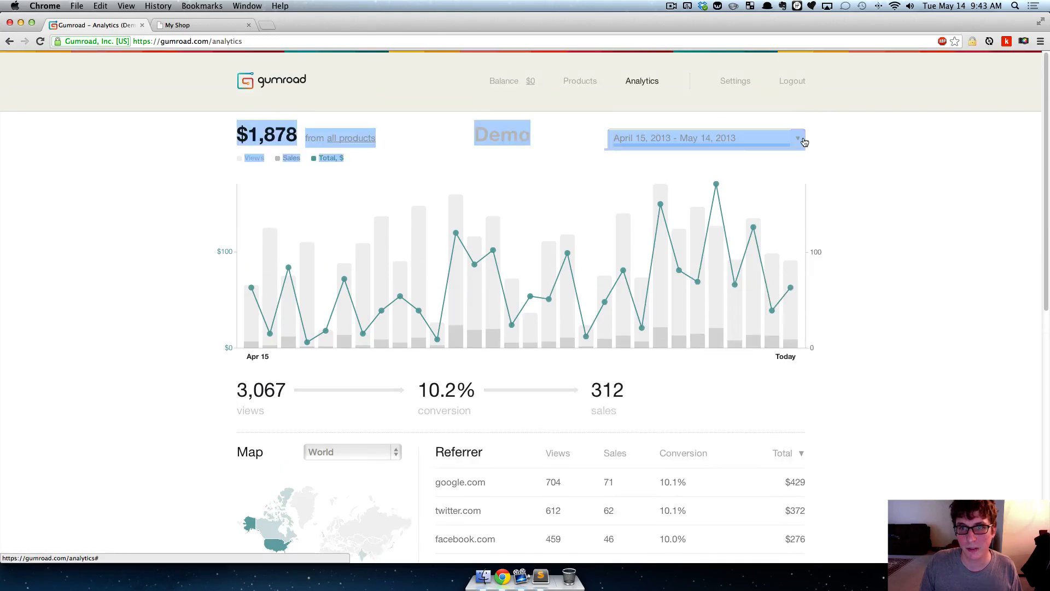
pyautogui.click(594, 212)
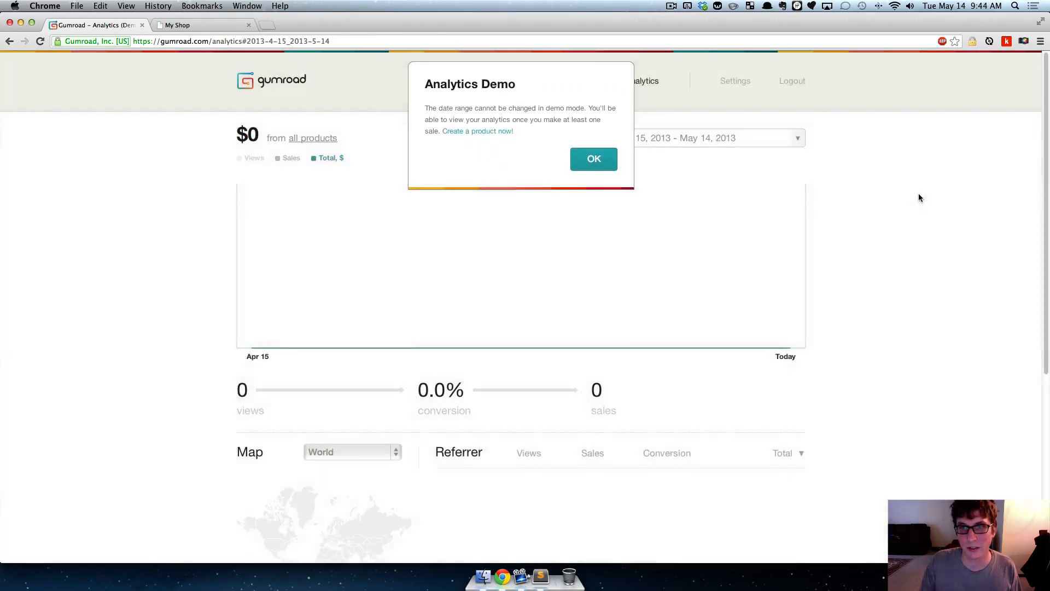
pyautogui.scroll(-5, 875, 165)
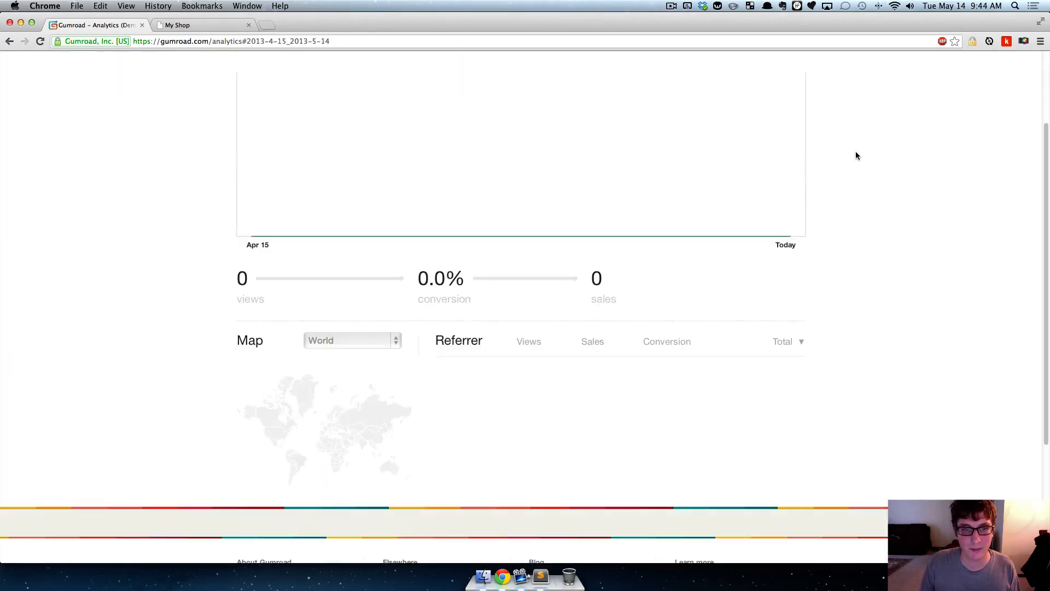
pyautogui.scroll(5, 734, 249)
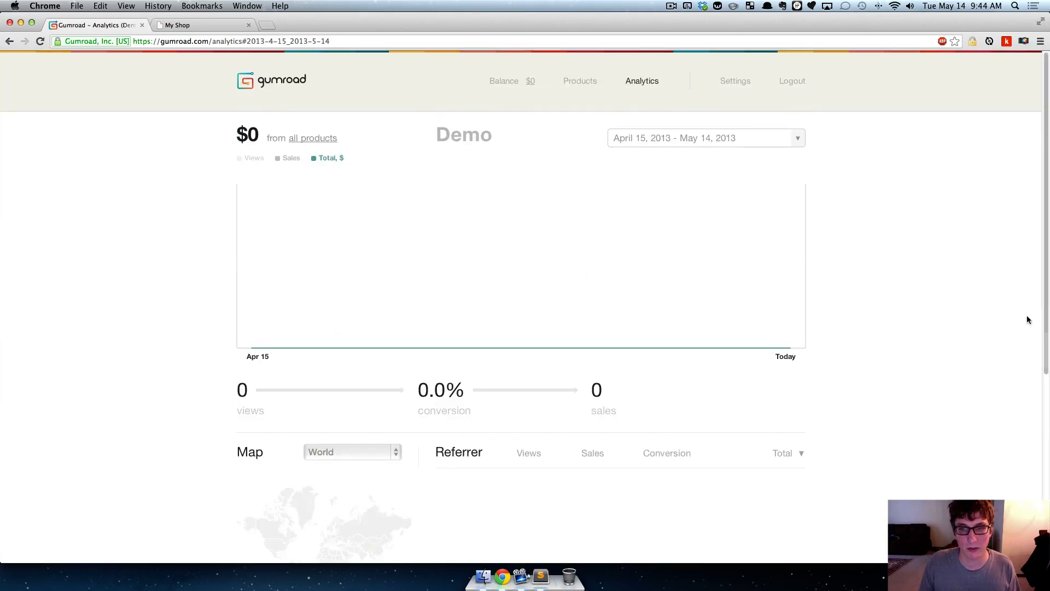
pyautogui.scroll(-1, 874, 305)
pyautogui.scroll(-3, 874, 305)
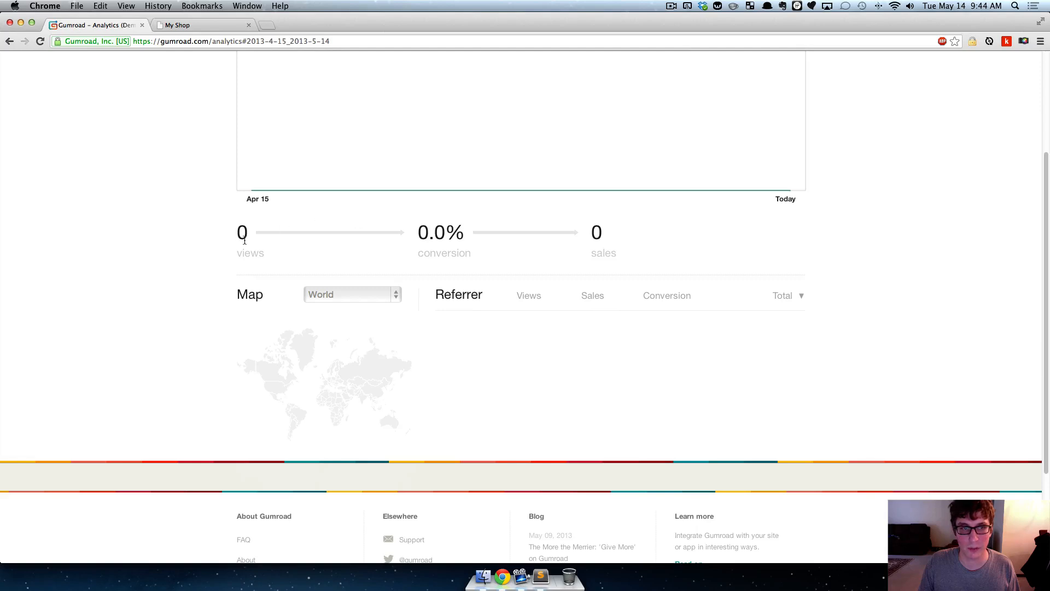
pyautogui.scroll(2, 224, 244)
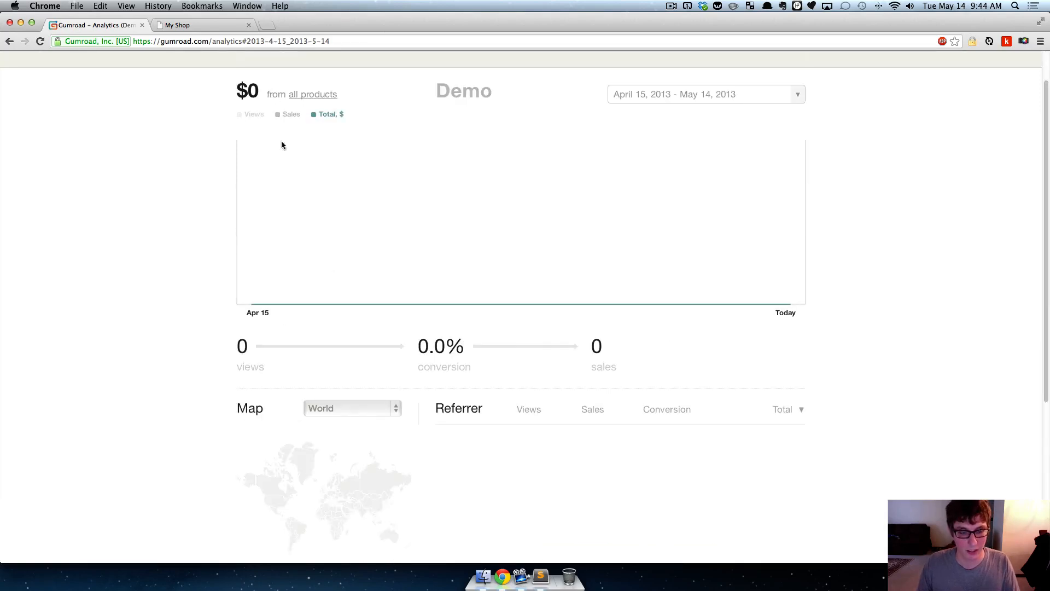
pyautogui.scroll(1, 92, 224)
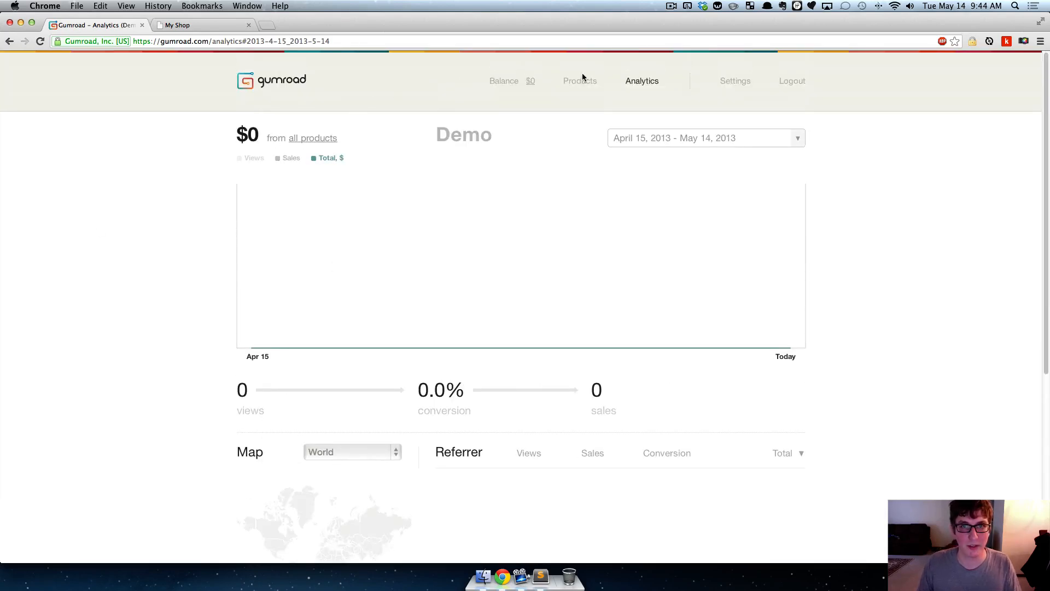
# - Reload the analytics demo, dismiss its notice, and examine the views, conversion, sales and referrer figures
pyautogui.click(634, 81)
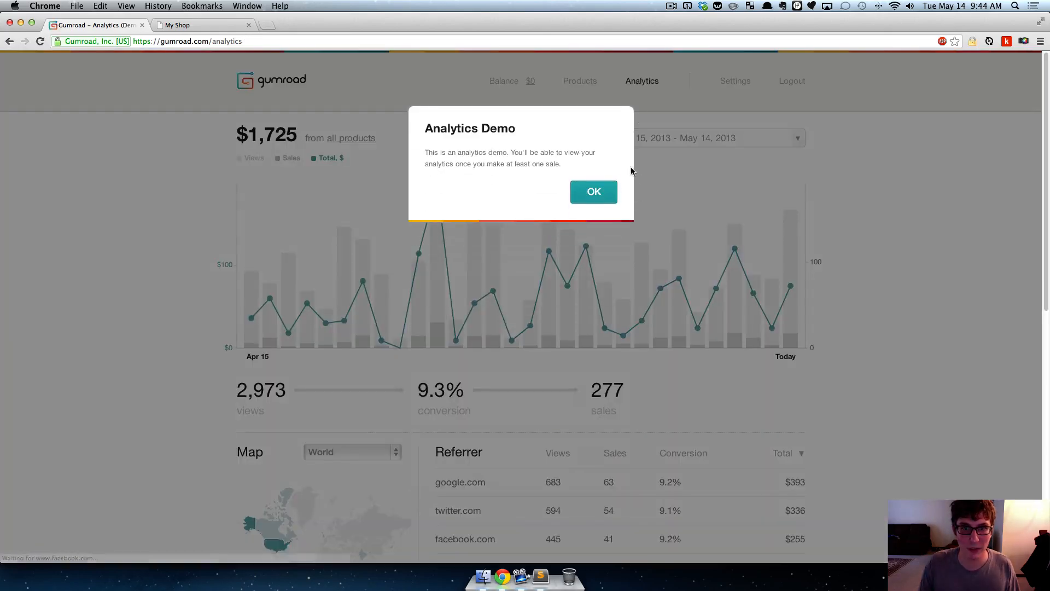
pyautogui.scroll(-2, 46, 269)
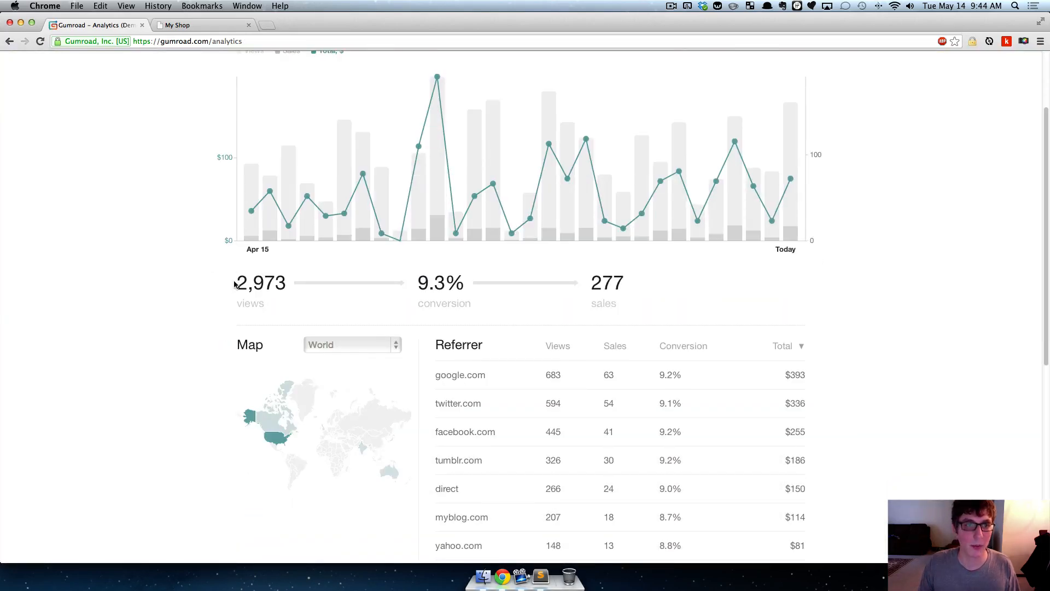
pyautogui.moveTo(234, 284); pyautogui.dragTo(272, 285)
pyautogui.click(276, 293)
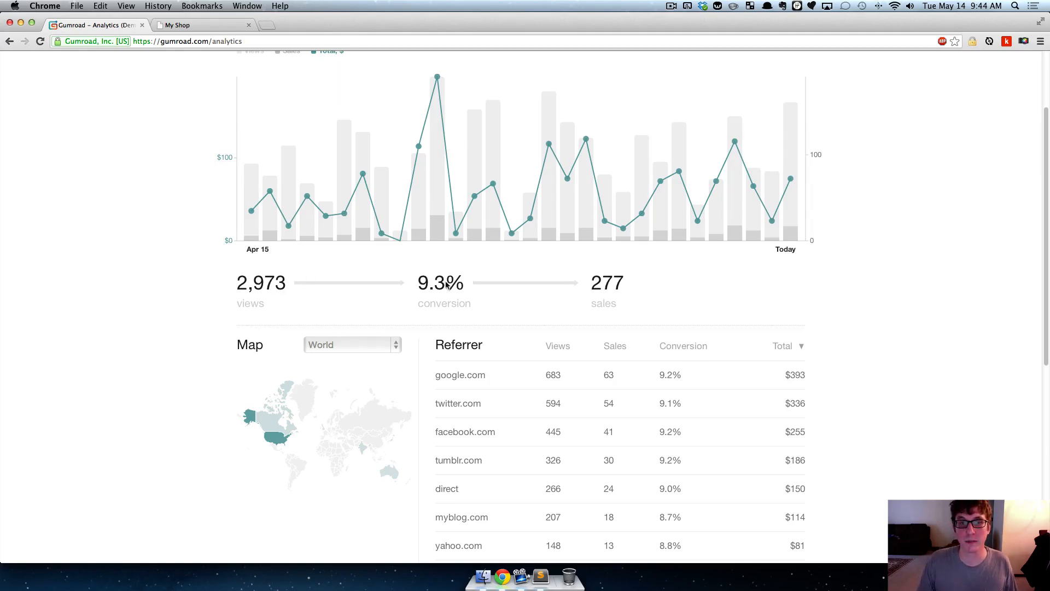
# - Examine the conversion rate between the views and sales figures beneath the analytics chart
pyautogui.moveTo(418, 286); pyautogui.dragTo(465, 285)
pyautogui.click(295, 293)
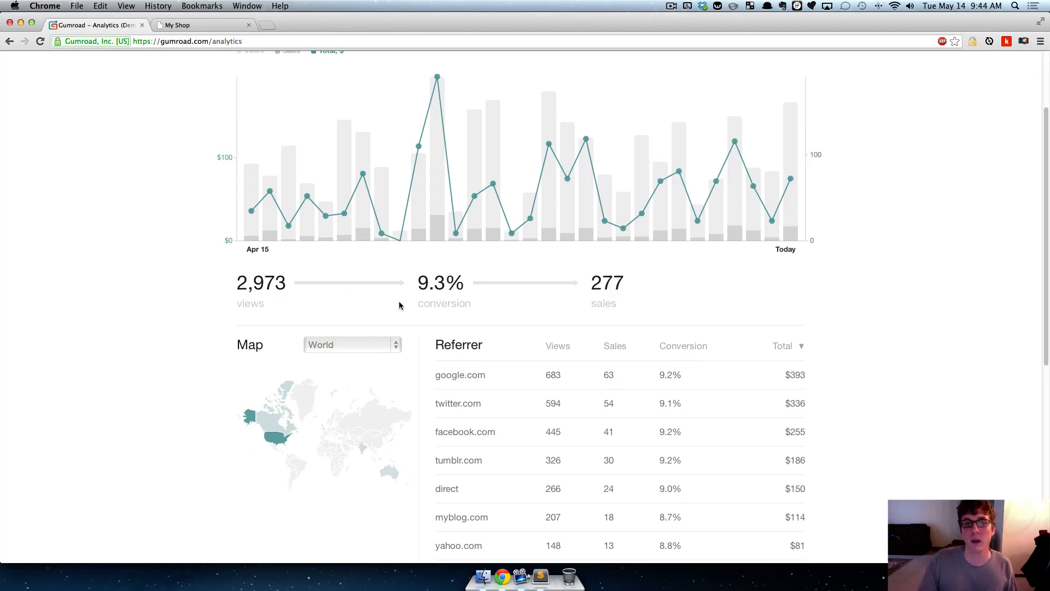
pyautogui.moveTo(418, 283); pyautogui.dragTo(500, 281)
pyautogui.click(460, 284)
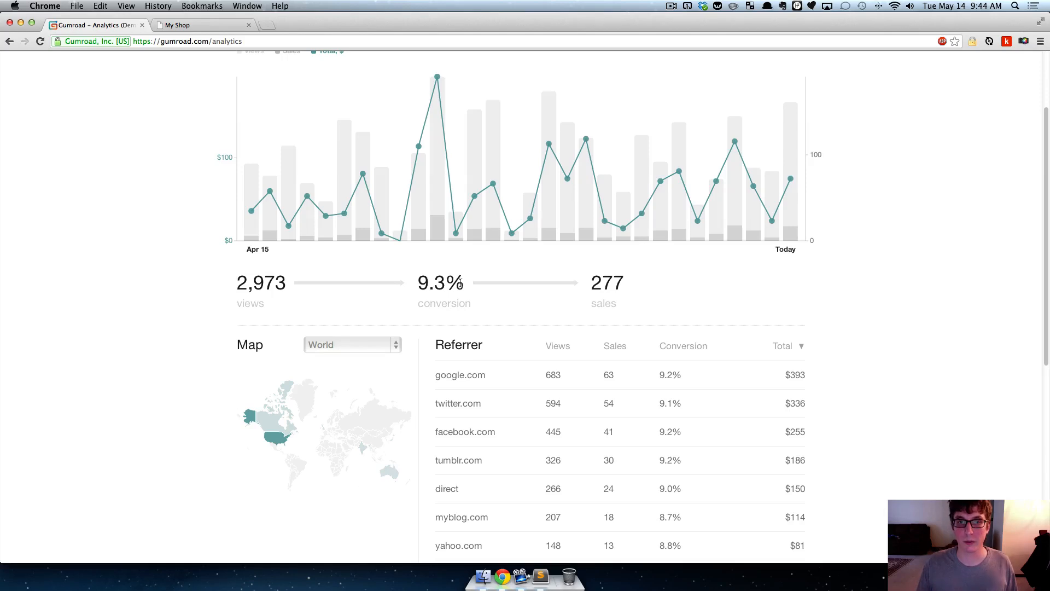
pyautogui.scroll(1, 460, 285)
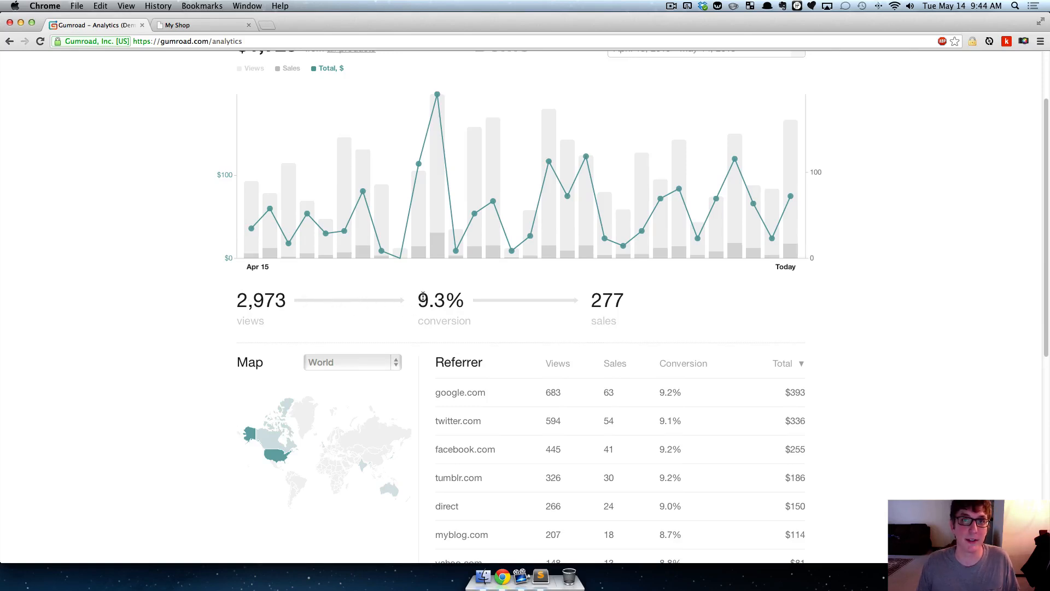
pyautogui.moveTo(419, 296); pyautogui.dragTo(461, 326)
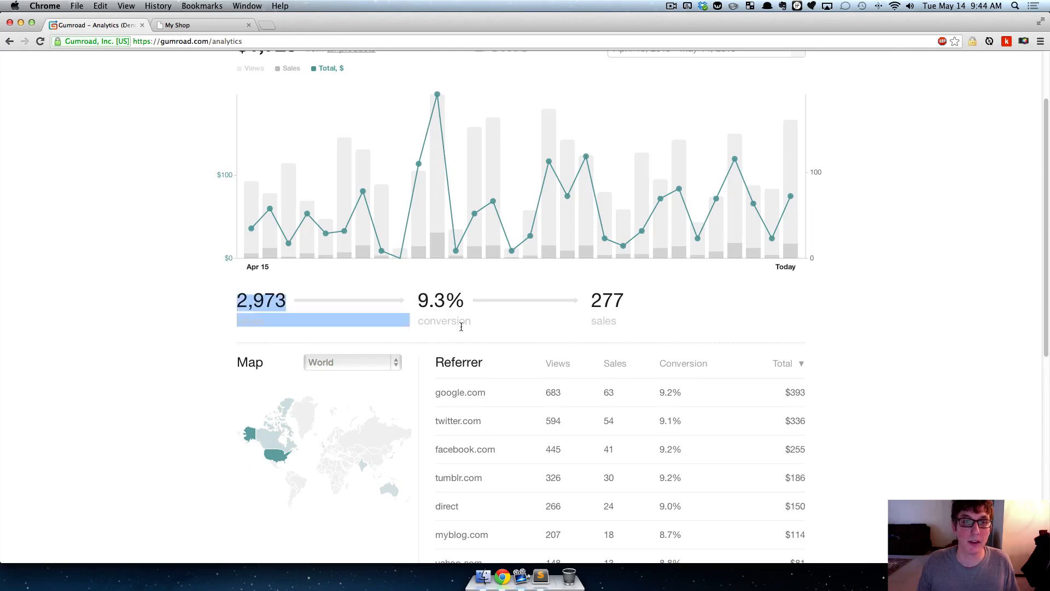
pyautogui.click(457, 318)
# - Examine the referrer table and the per-country views and sales on the analytics world map
pyautogui.scroll(-5, 895, 249)
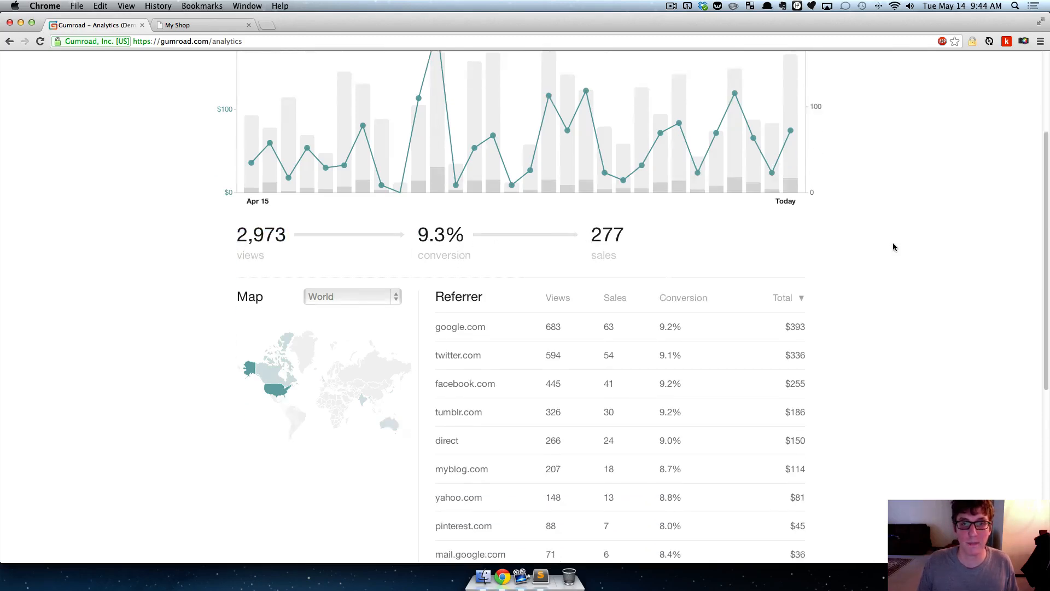
pyautogui.scroll(-2, 474, 350)
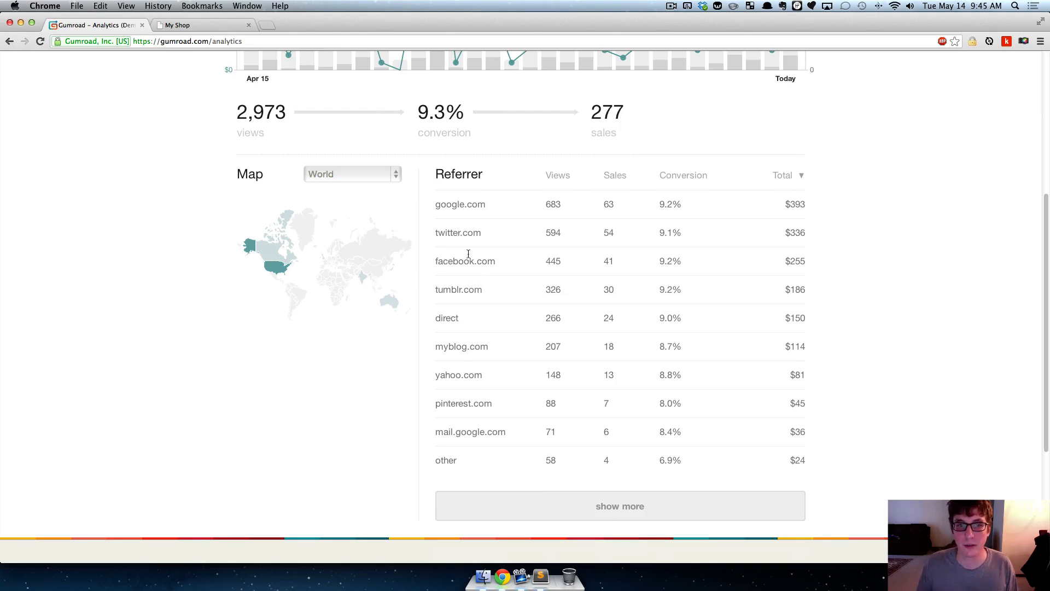
pyautogui.moveTo(277, 263)
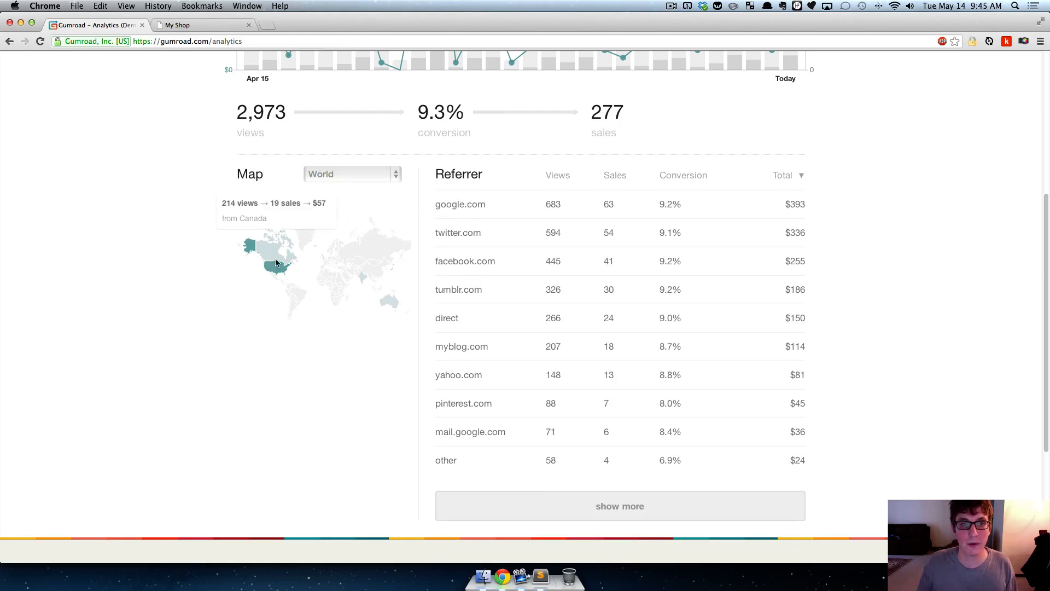
pyautogui.moveTo(362, 277)
pyautogui.scroll(1, 356, 329)
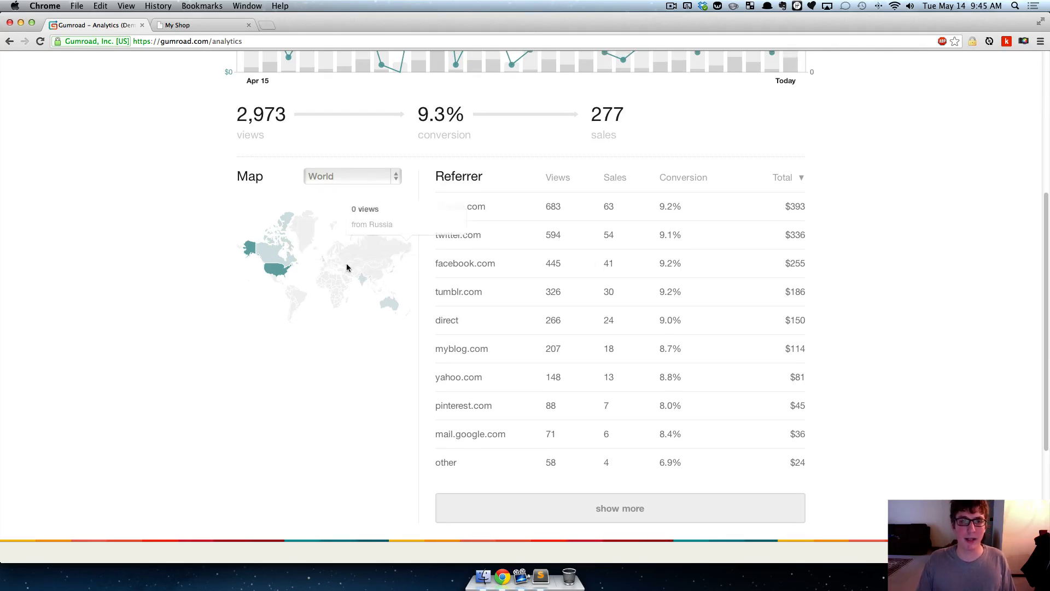
pyautogui.moveTo(327, 260)
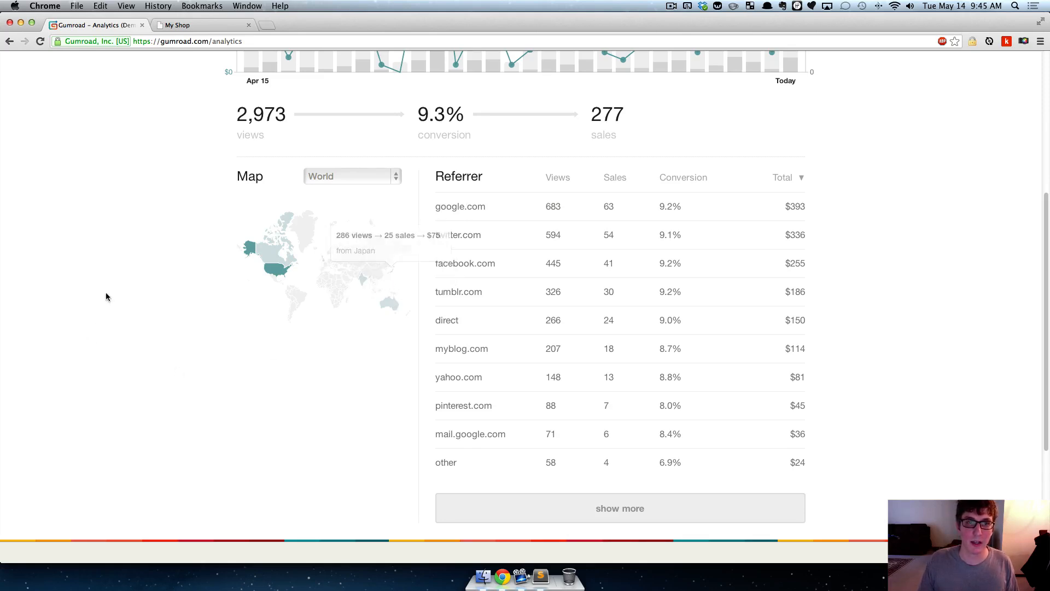
pyautogui.moveTo(308, 304)
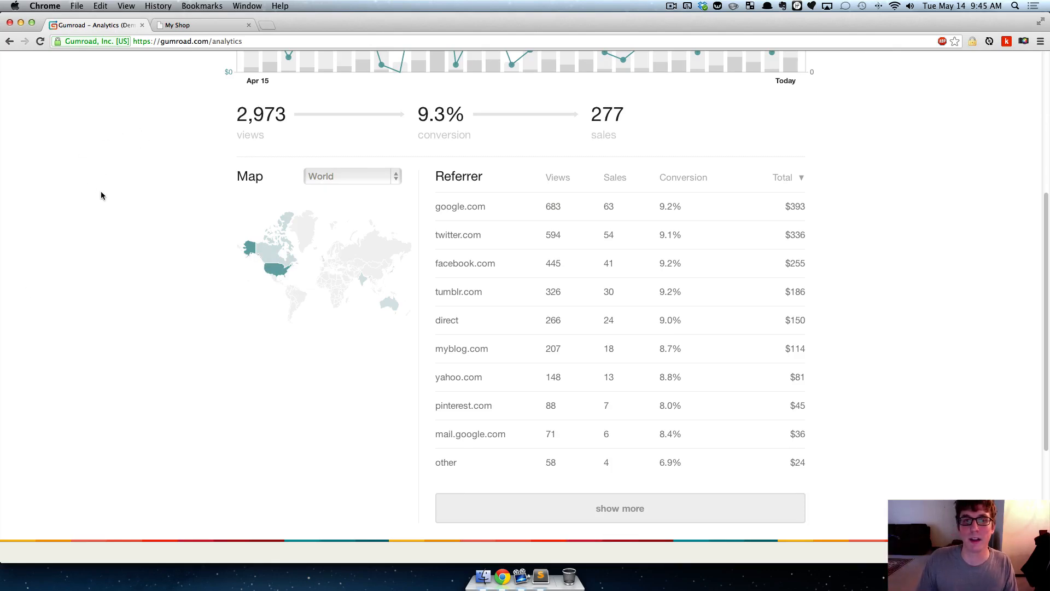
pyautogui.scroll(3, 101, 195)
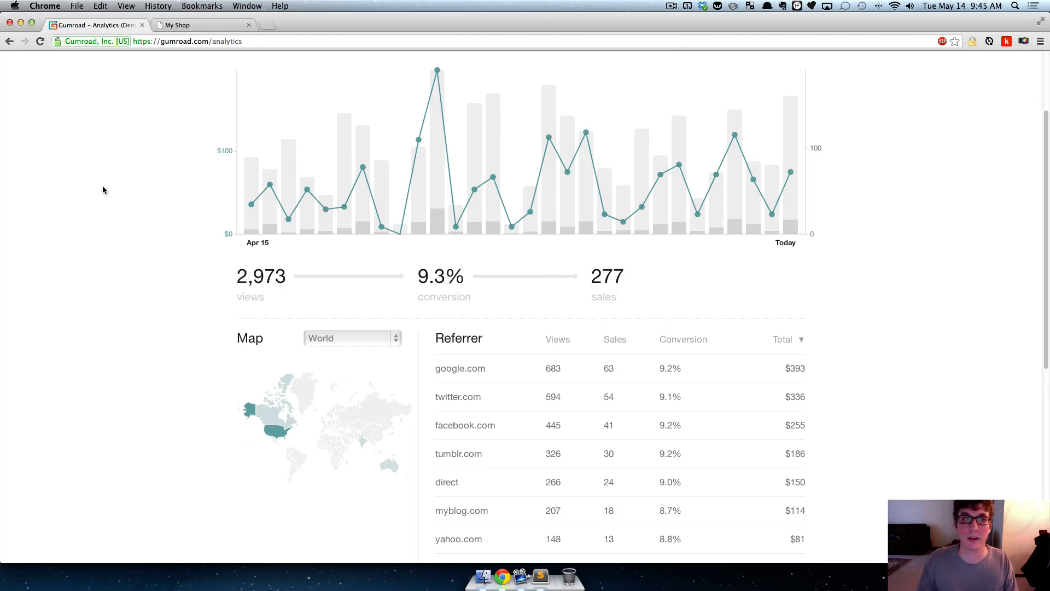
# - Open the account's Payout settings and look over the direct deposit form
pyautogui.scroll(2, 106, 189)
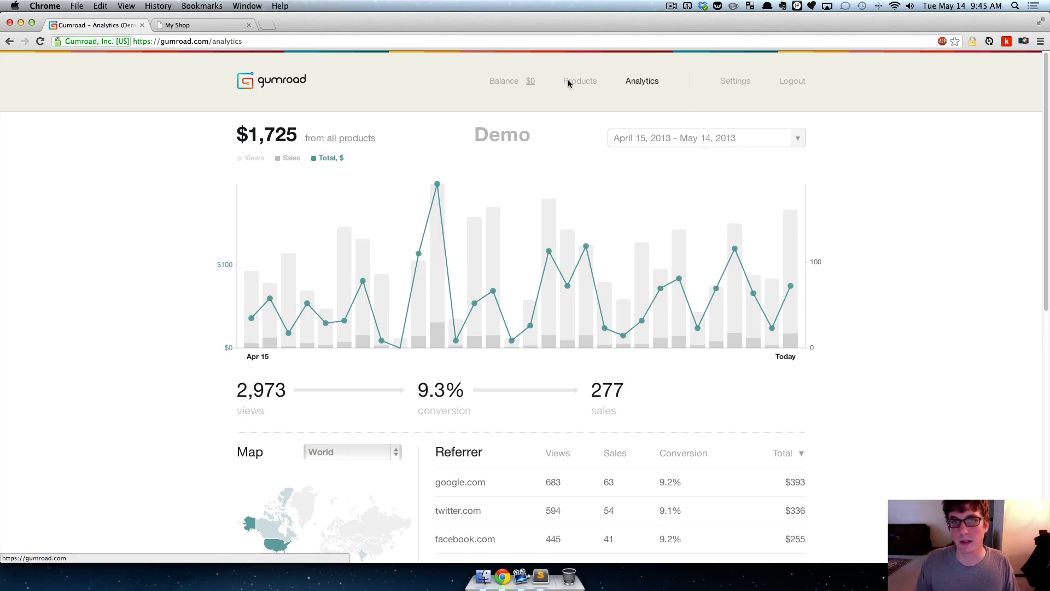
pyautogui.click(723, 82)
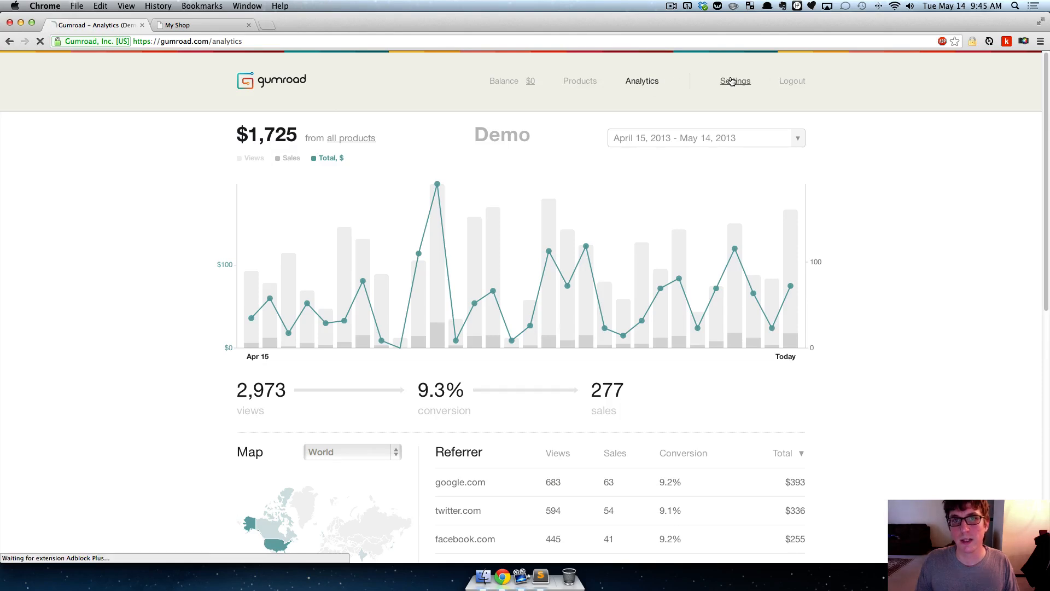
pyautogui.click(660, 160)
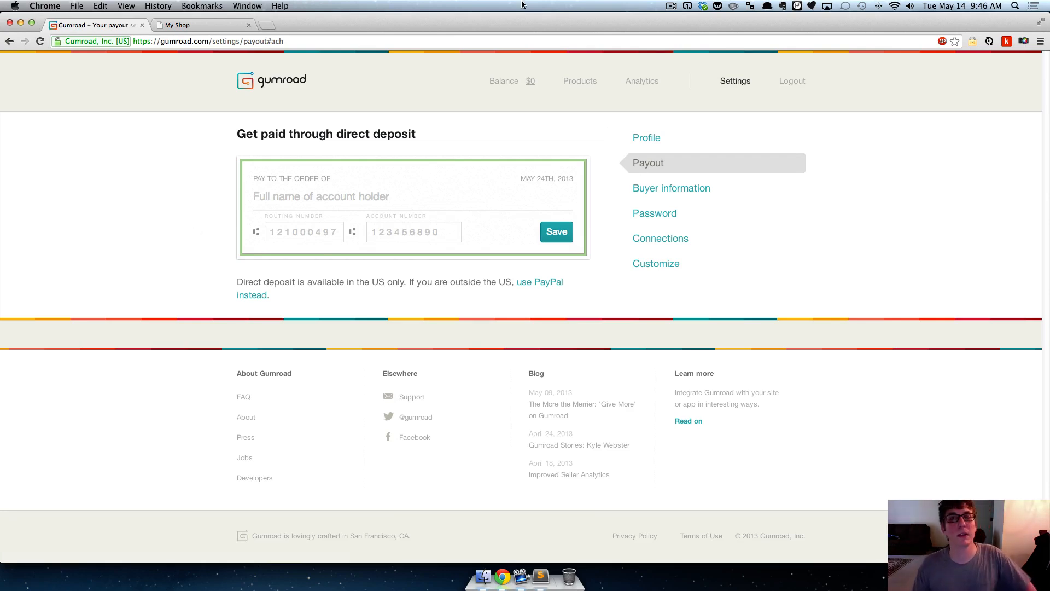
# - Open Gumroad's FAQ and skim the answers on pricing, payment methods, Gumroad's cut and security
pyautogui.click(243, 397)
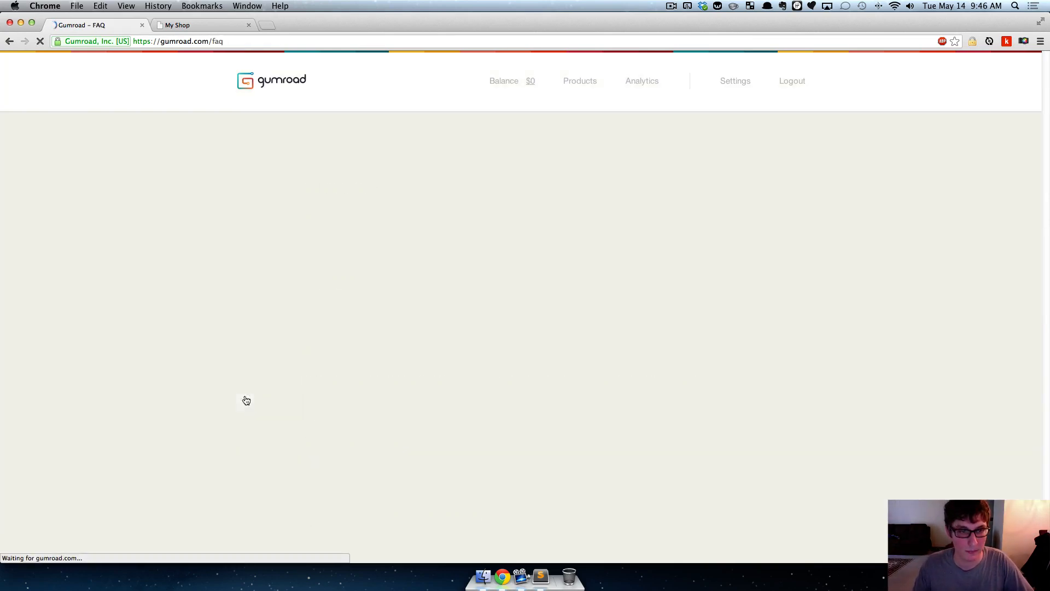
pyautogui.scroll(-5, 335, 249)
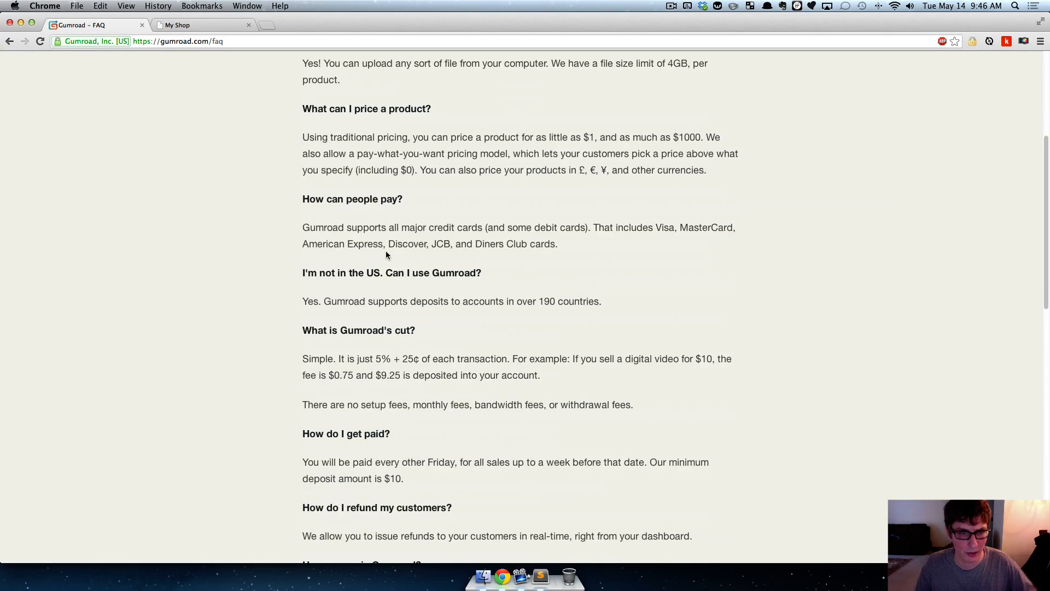
pyautogui.scroll(-2, 386, 254)
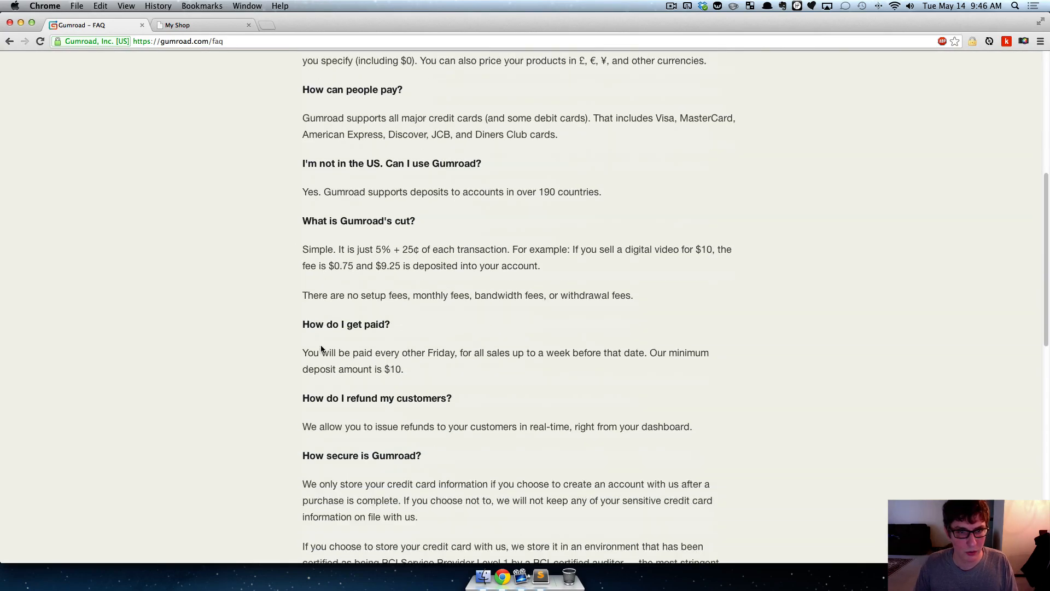
pyautogui.scroll(-7, 321, 349)
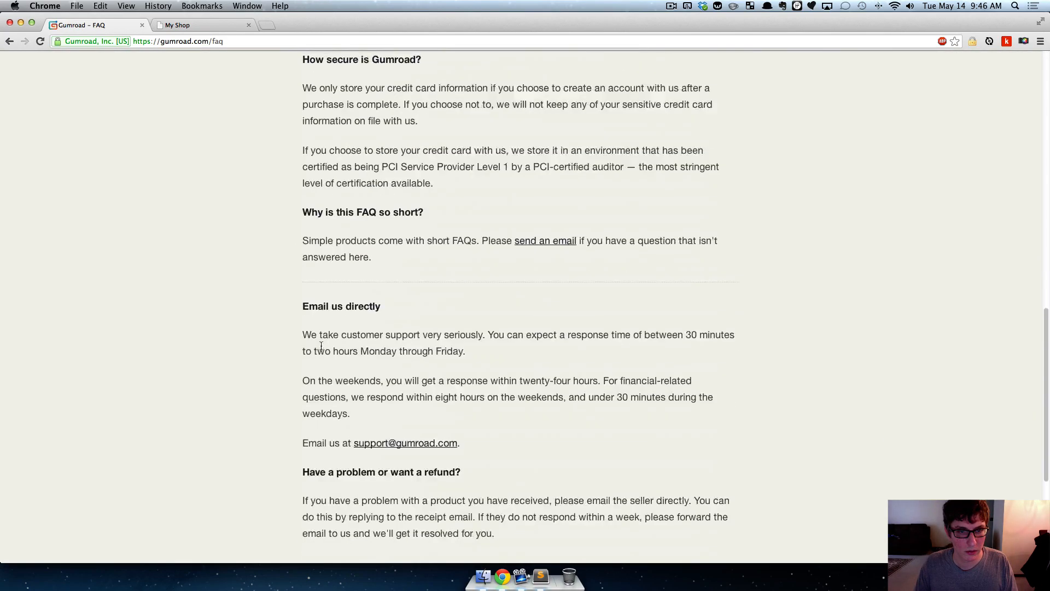
pyautogui.scroll(11, 321, 345)
pyautogui.scroll(-2, 321, 346)
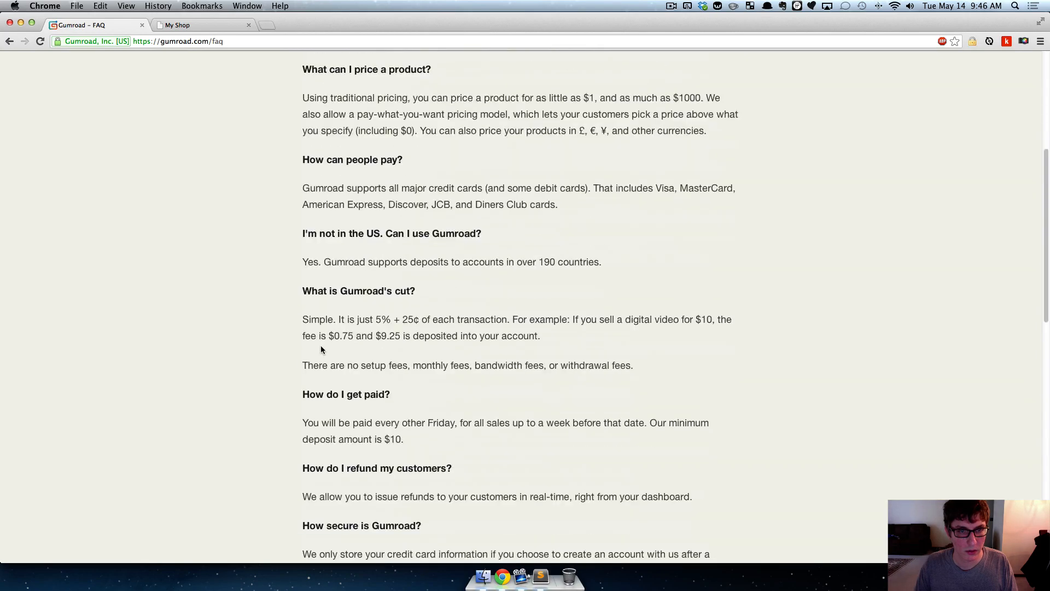
# - Read the FAQ answer to "How do I get paid?", including the payment schedule and minimum deposit
pyautogui.tripleClick(312, 391)
pyautogui.click(404, 397)
pyautogui.scroll(-2, 394, 329)
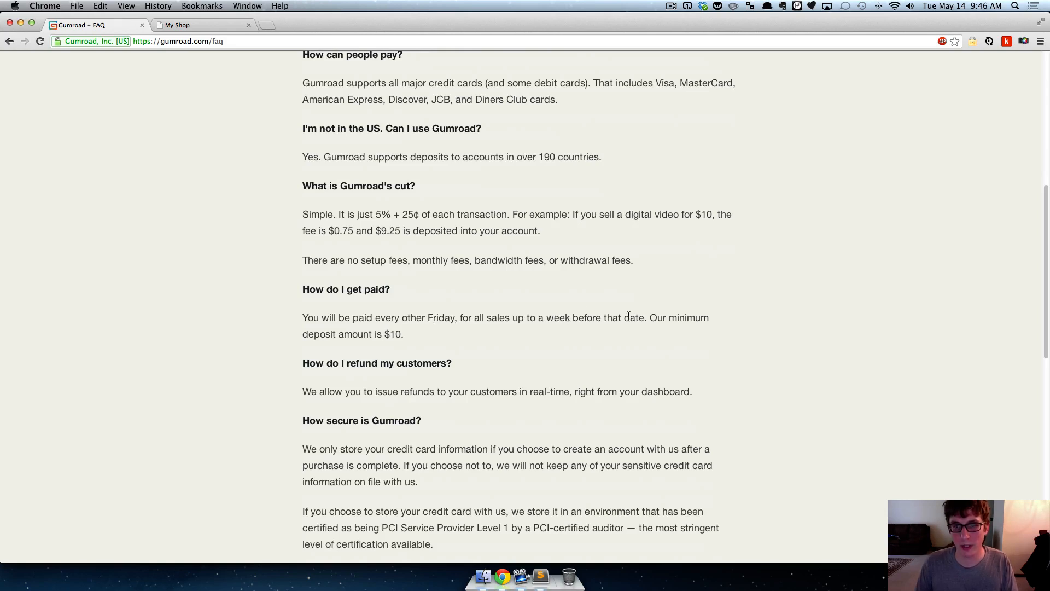
pyautogui.moveTo(422, 335); pyautogui.dragTo(649, 314)
pyautogui.click(650, 316)
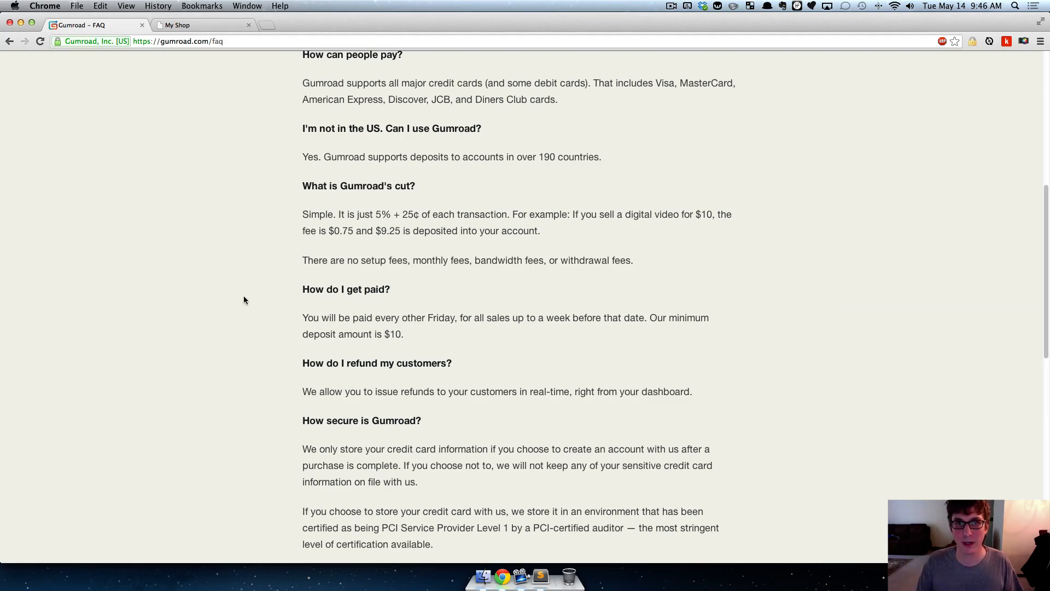
# - Return to the Gumroad products list and open the Developers page
pyautogui.scroll(10, 251, 296)
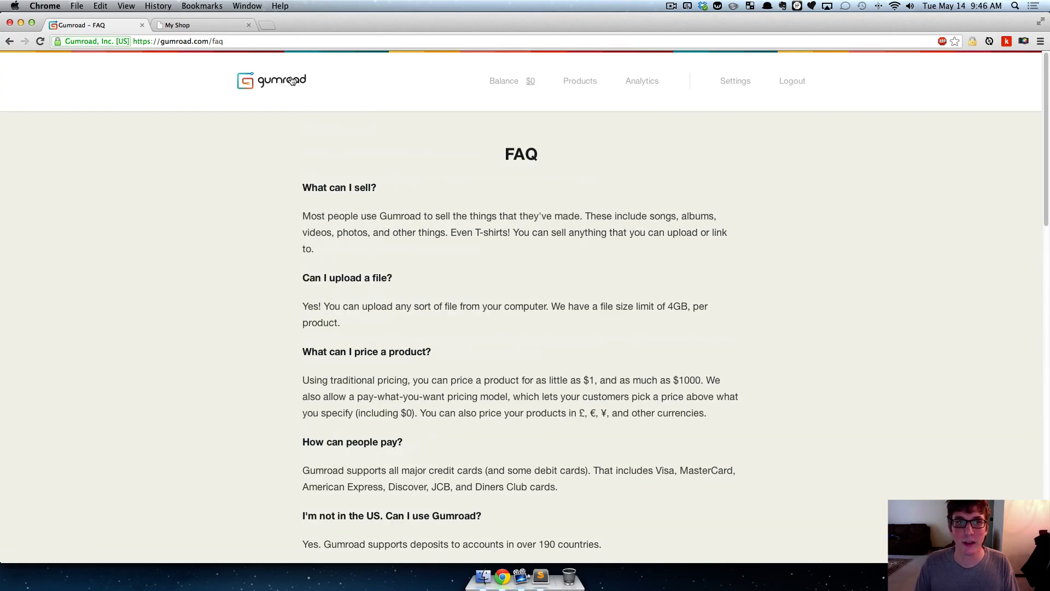
pyautogui.click(293, 81)
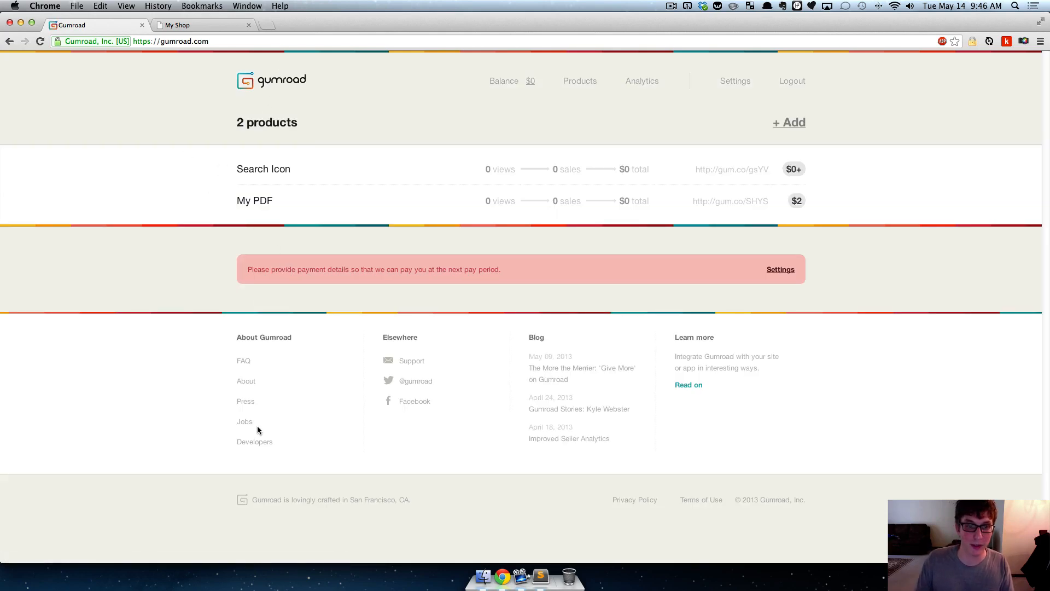
pyautogui.click(256, 443)
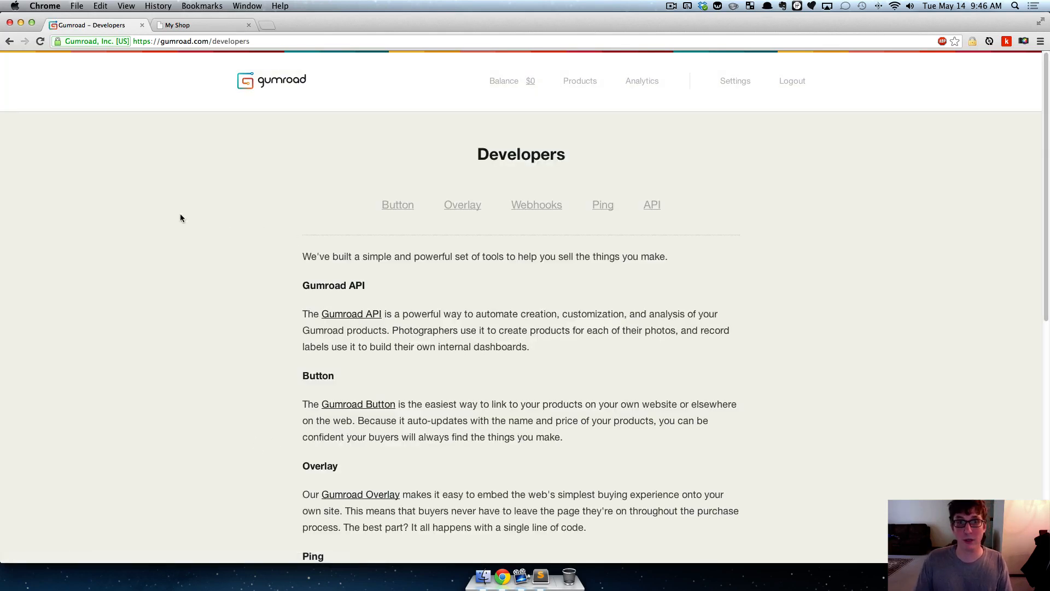
# - Preview My PDF's Buy Now overlay on the My Shop page, close it, and return to Gumroad's Developers page
pyautogui.click(197, 23)
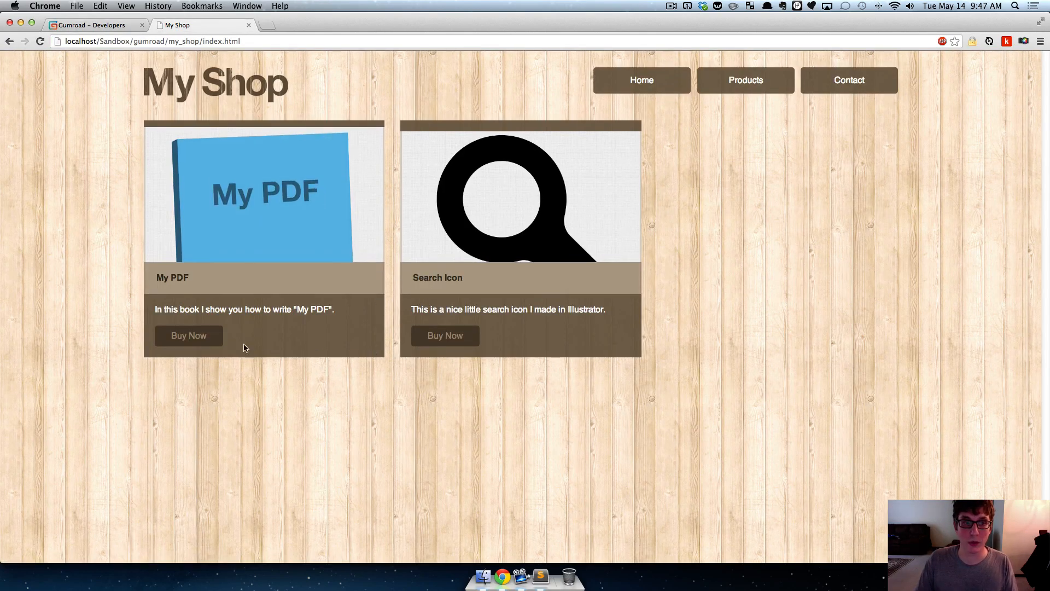
pyautogui.click(223, 336)
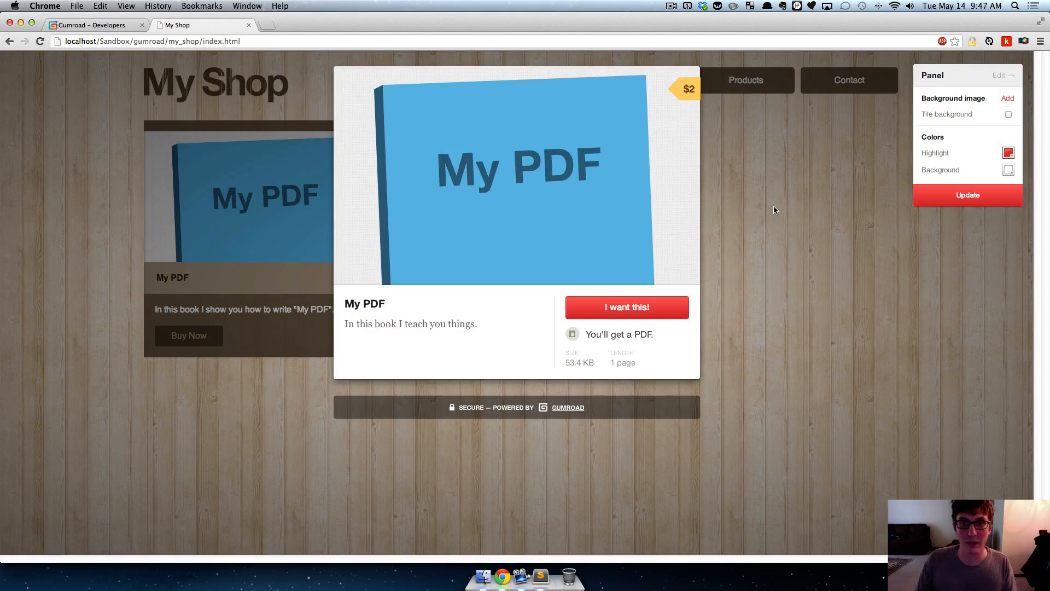
pyautogui.click(190, 257)
pyautogui.click(93, 25)
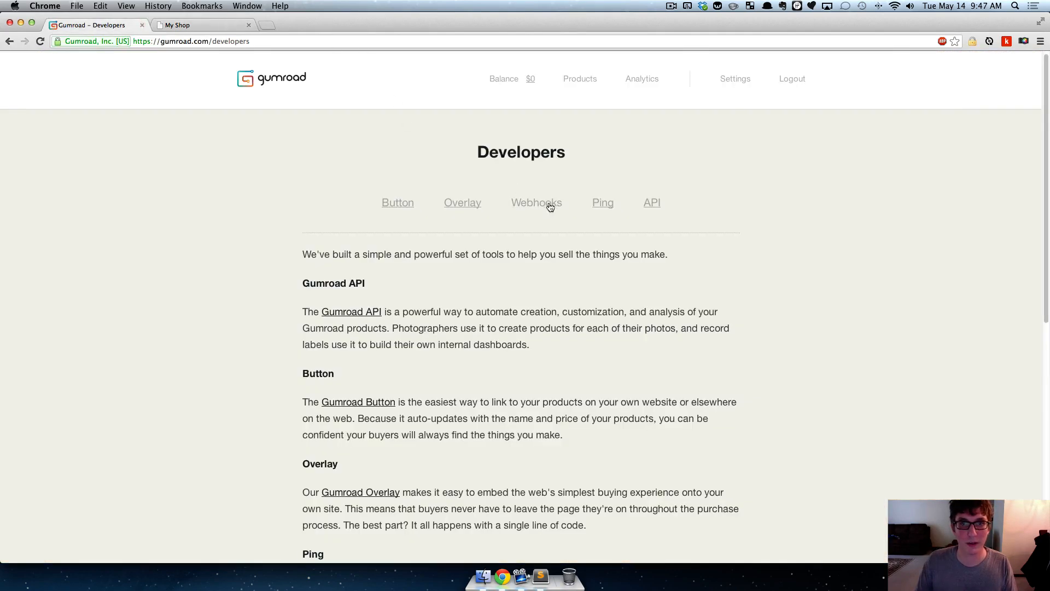
# - Open the Webhooks documentation and read its purchase flow, request parameters and response requirements
pyautogui.click(516, 204)
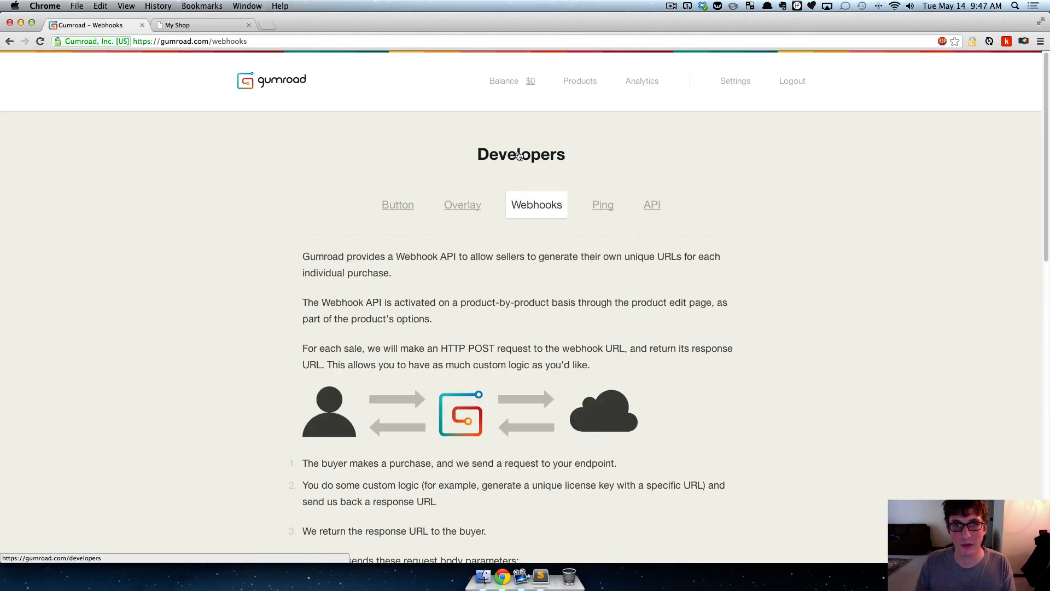
pyautogui.click(482, 159)
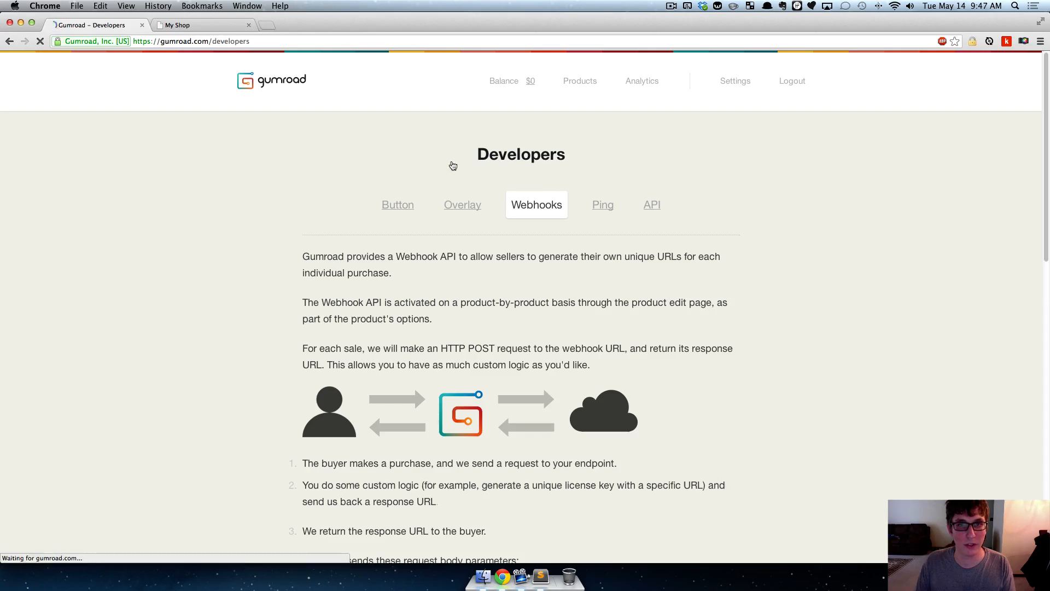
pyautogui.click(538, 208)
pyautogui.scroll(-8, 596, 269)
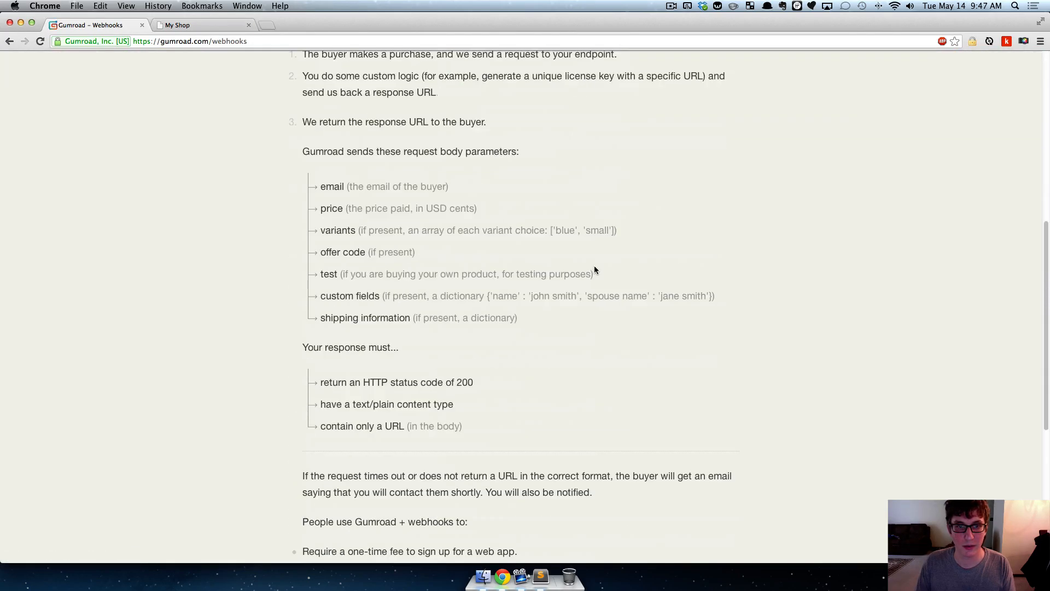
pyautogui.scroll(-4, 594, 267)
pyautogui.scroll(12, 593, 265)
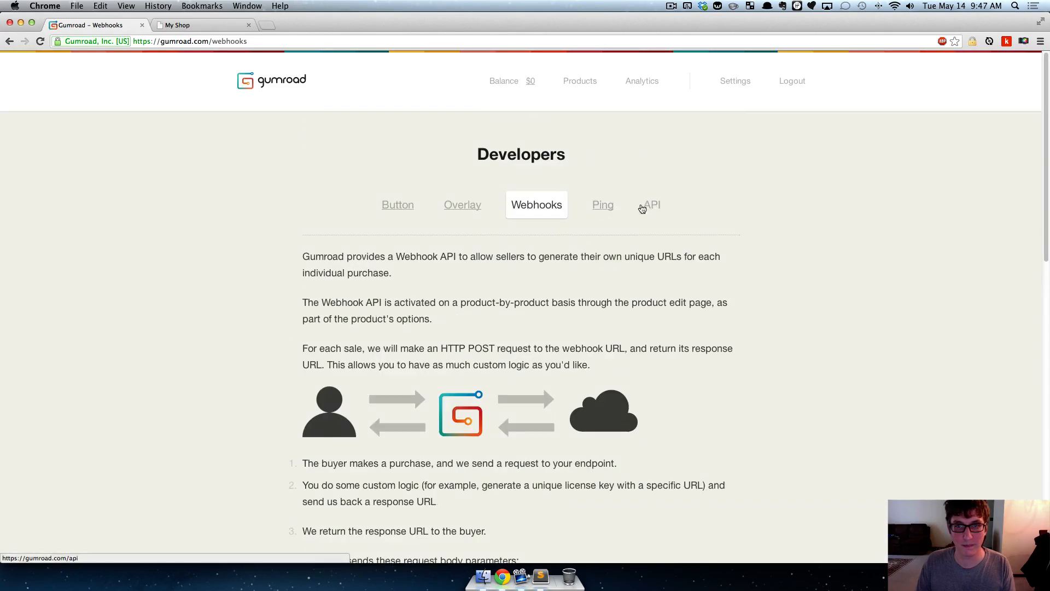
# - Open the Ping documentation and review its suggested uses and request parameters
pyautogui.click(601, 212)
pyautogui.scroll(-5, 629, 213)
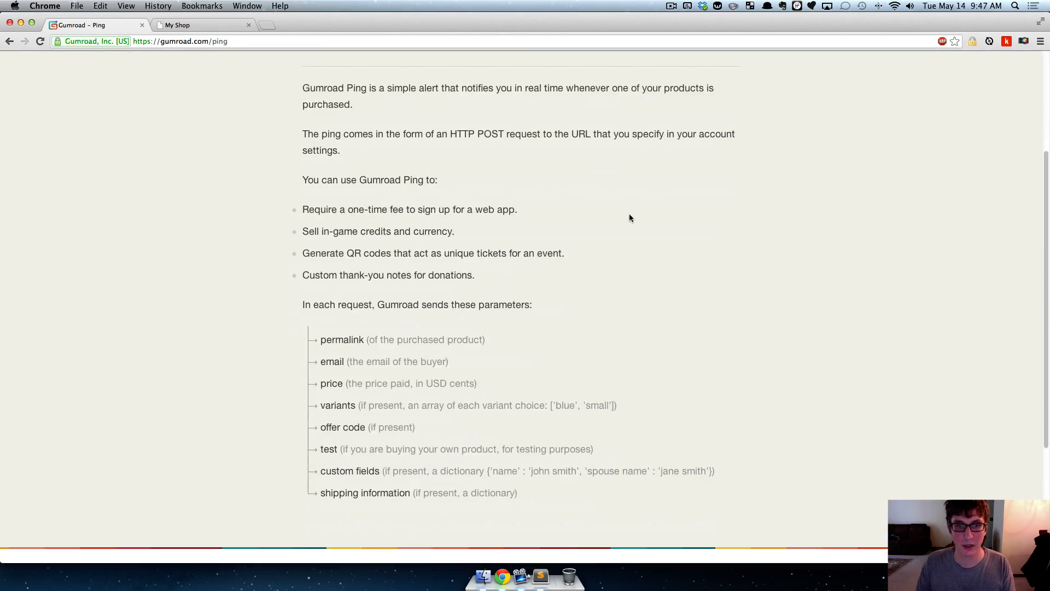
pyautogui.scroll(5, 541, 212)
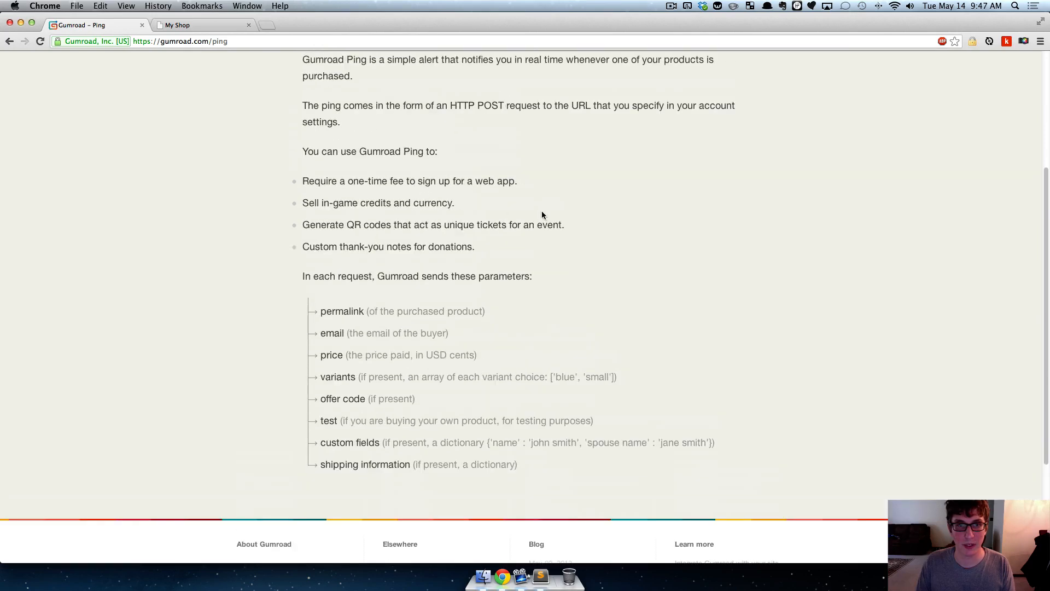
# - Open the API documentation and review its Authentication section, including the POST and DELETE /sessions requests
pyautogui.click(652, 163)
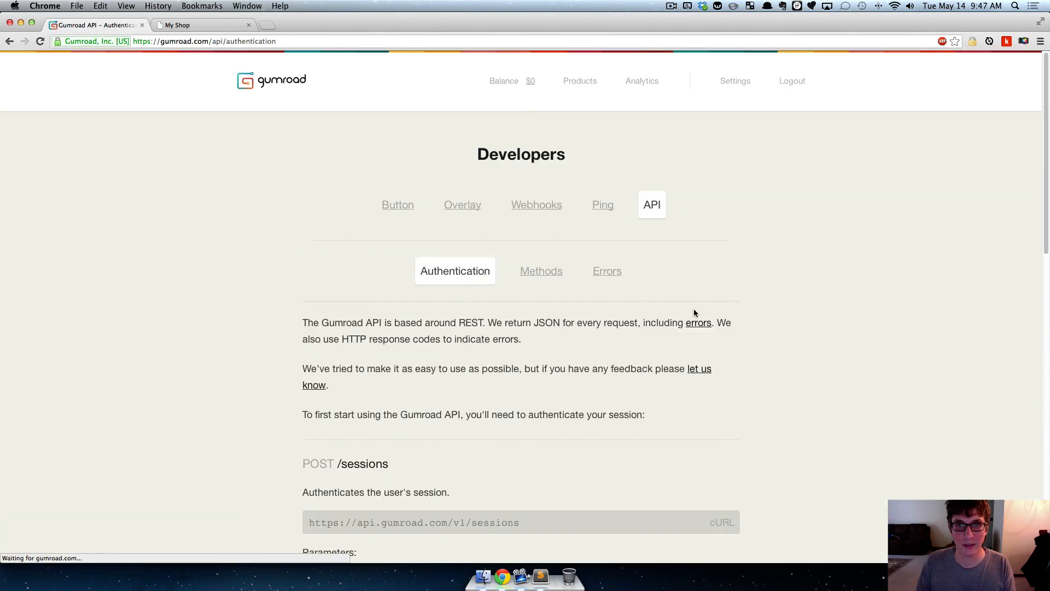
pyautogui.scroll(-3, 229, 232)
pyautogui.scroll(-7, 228, 233)
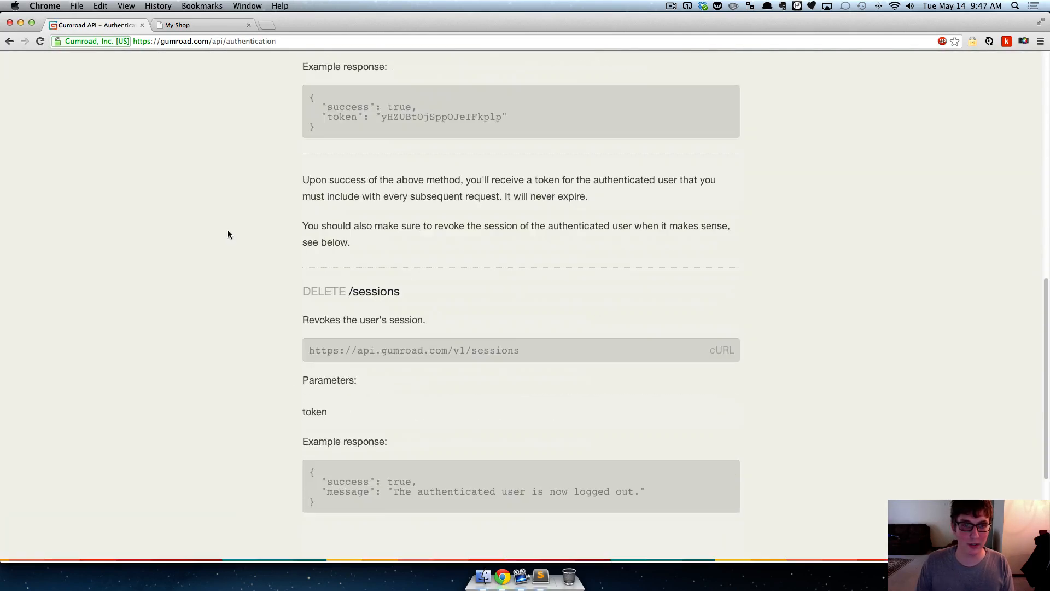
pyautogui.scroll(-5, 228, 234)
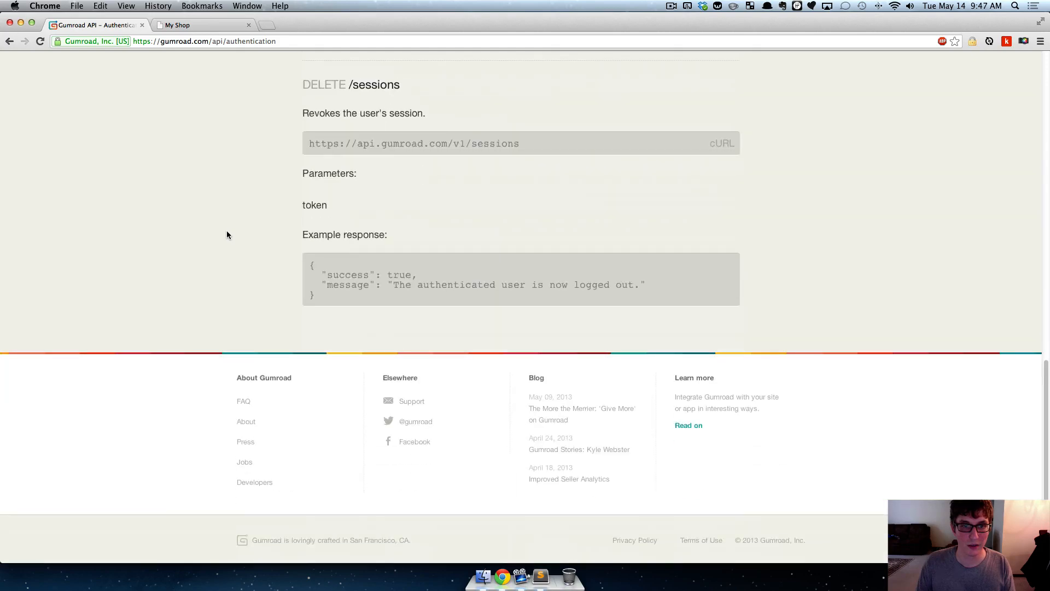
# - Return to the Gumroad products list and switch to the My Shop page
pyautogui.scroll(15, 227, 234)
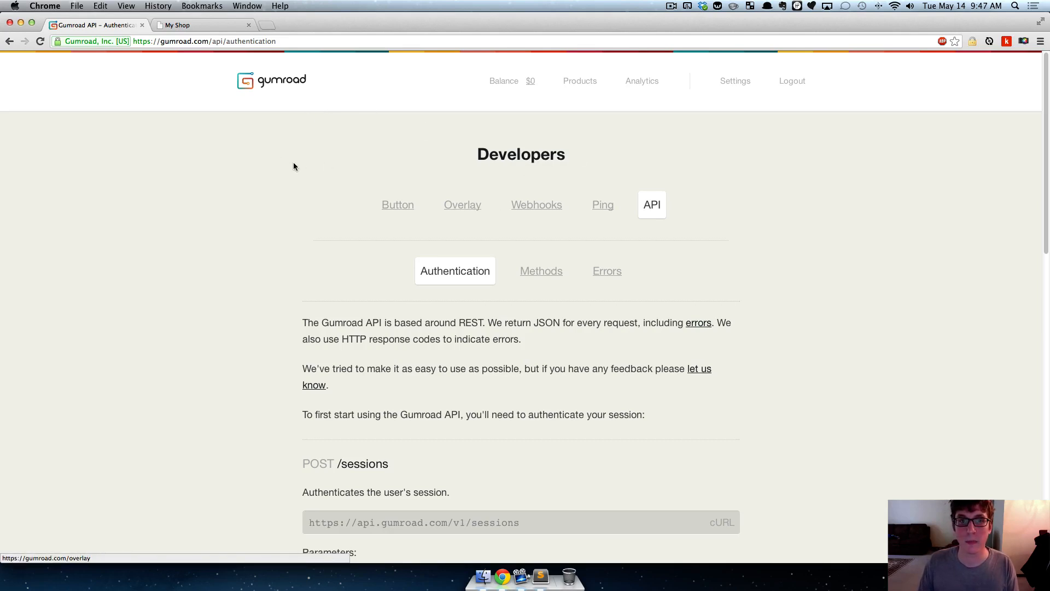
pyautogui.click(280, 77)
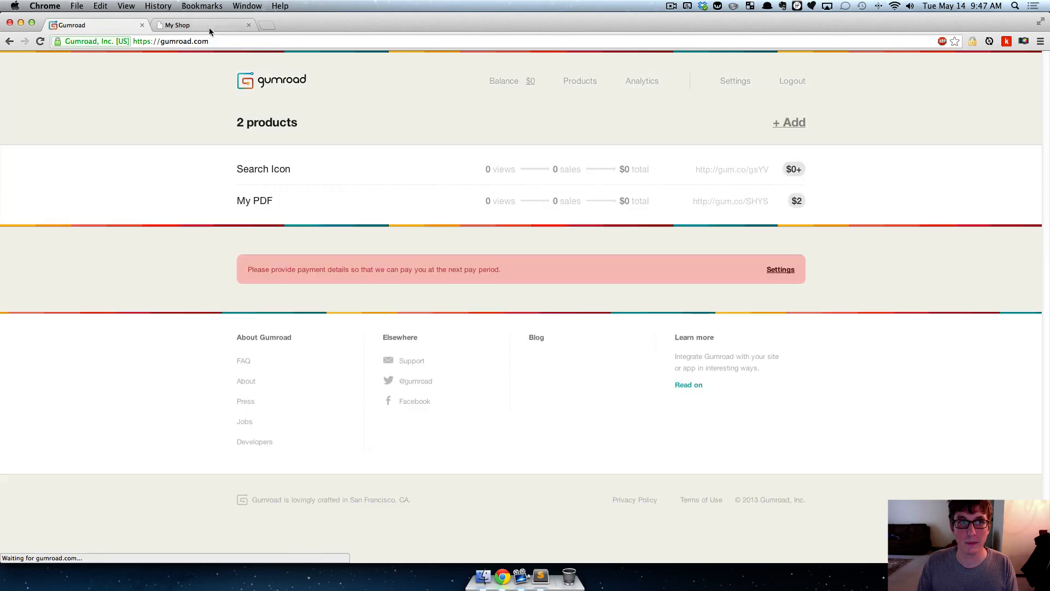
pyautogui.click(209, 26)
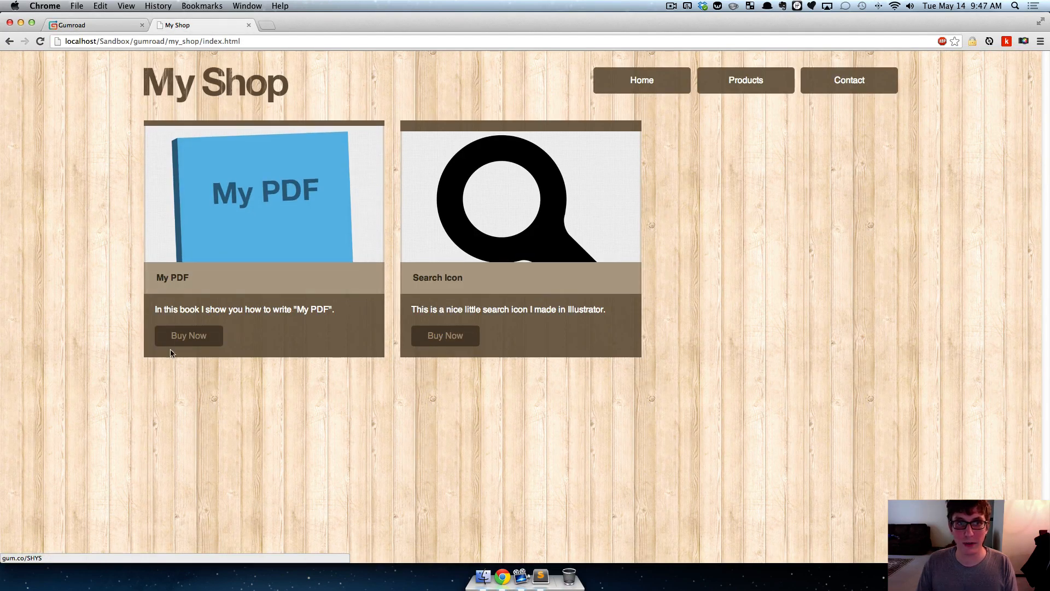